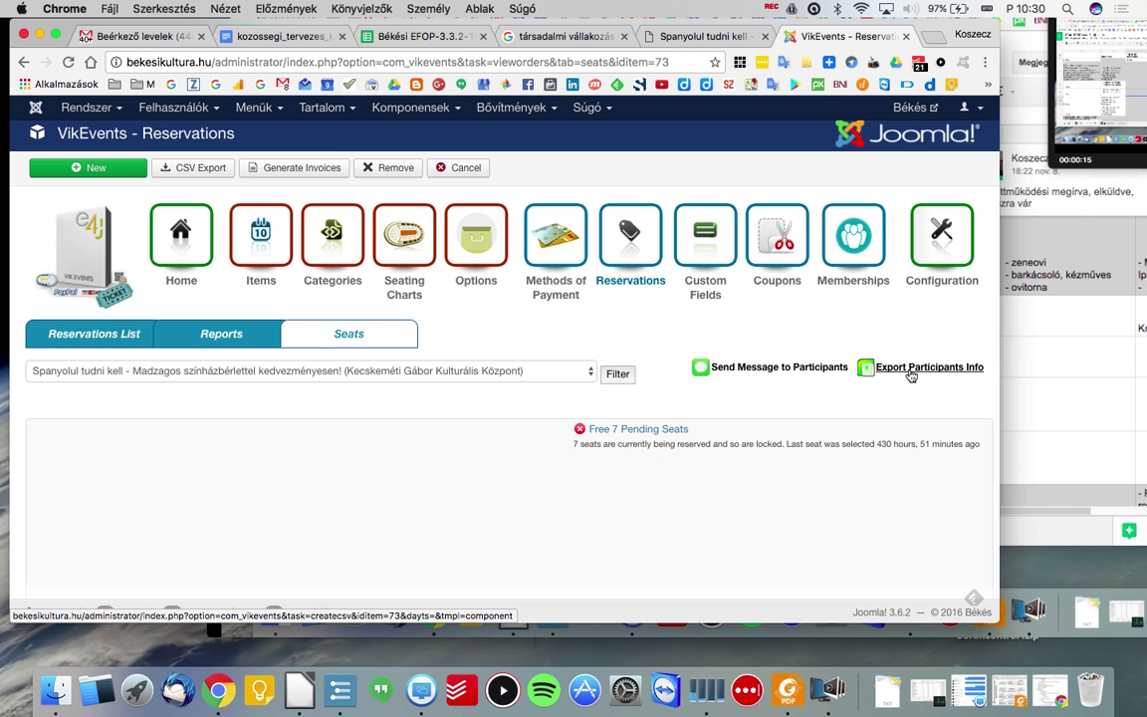
# Export the participants' info for the selected Spanyolul tudni kell event and save the CSV in the desktop's Temp folder.
pyautogui.click(911, 375)
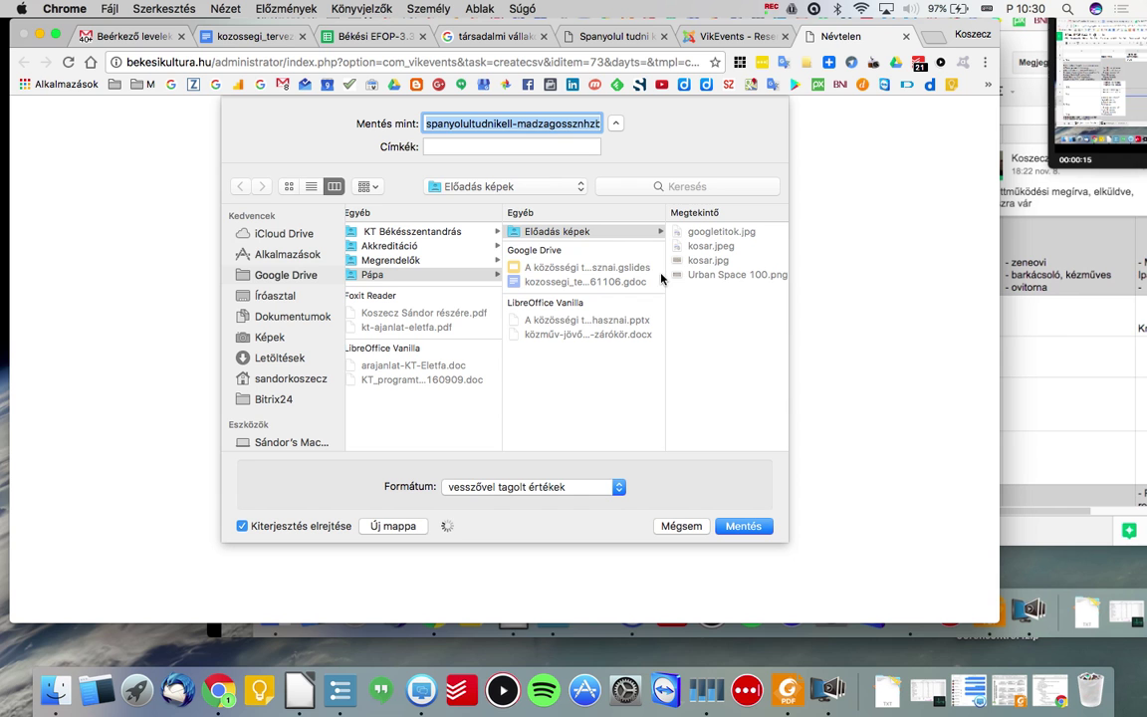
pyautogui.click(561, 122)
pyautogui.press('Right')
pyautogui.press('Right')
pyautogui.press('Right')
pyautogui.press('Right')
pyautogui.press('Right')
pyautogui.press('Right')
pyautogui.press('Right')
pyautogui.press('Right')
pyautogui.press('Right')
pyautogui.press('Right')
pyautogui.press('Right')
pyautogui.press('Right')
pyautogui.press('Right')
pyautogui.press('Right')
pyautogui.press('Right')
pyautogui.press('Right')
pyautogui.press('Right')
pyautogui.press('Right')
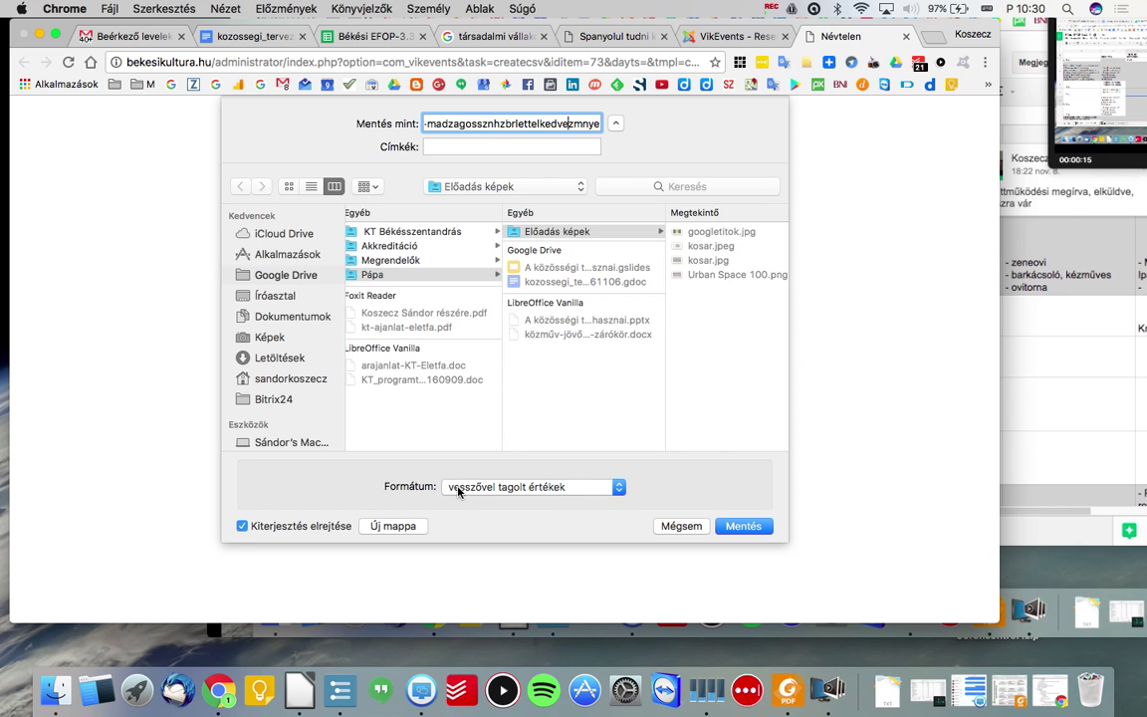
pyautogui.click(275, 296)
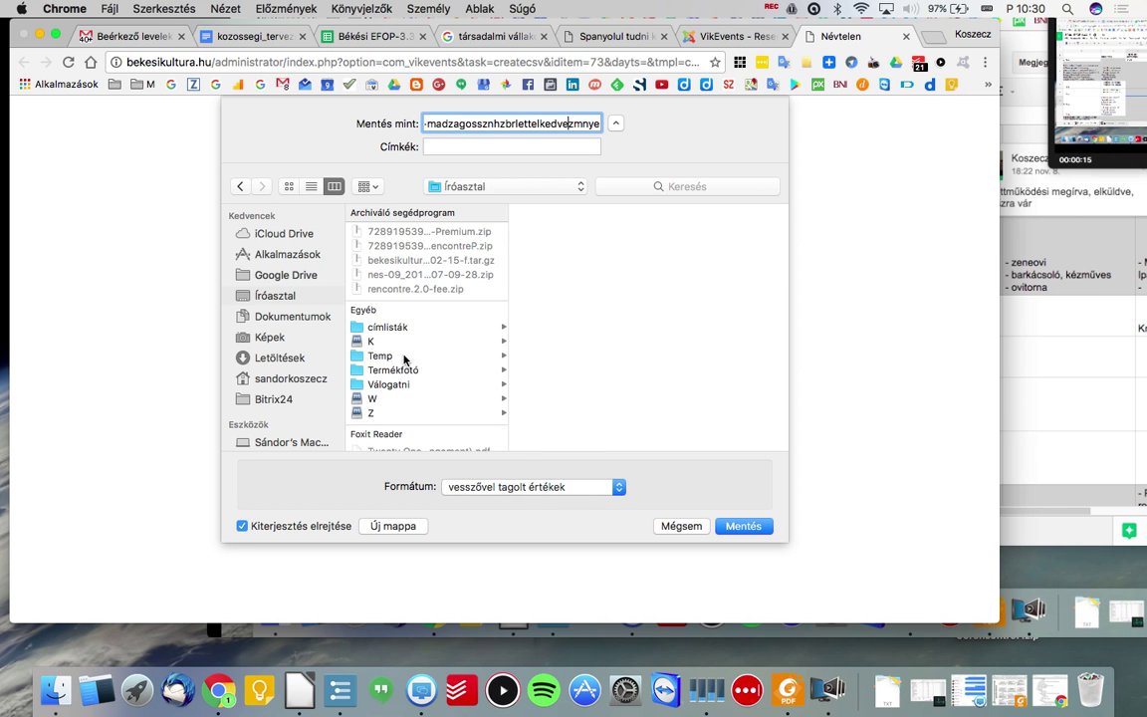
pyautogui.click(393, 357)
pyautogui.click(755, 536)
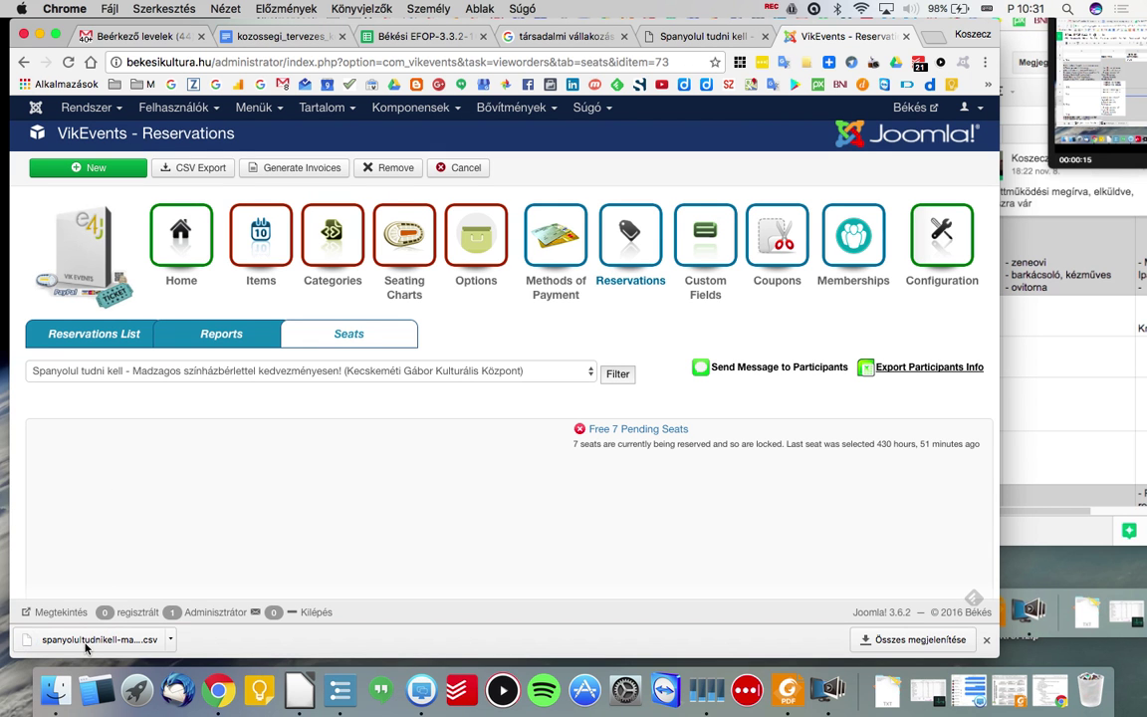
# Open the downloaded participants CSV in LibreOffice, accepting the UTF-8 import settings with tab, comma and semicolon separators.
pyautogui.click(85, 647)
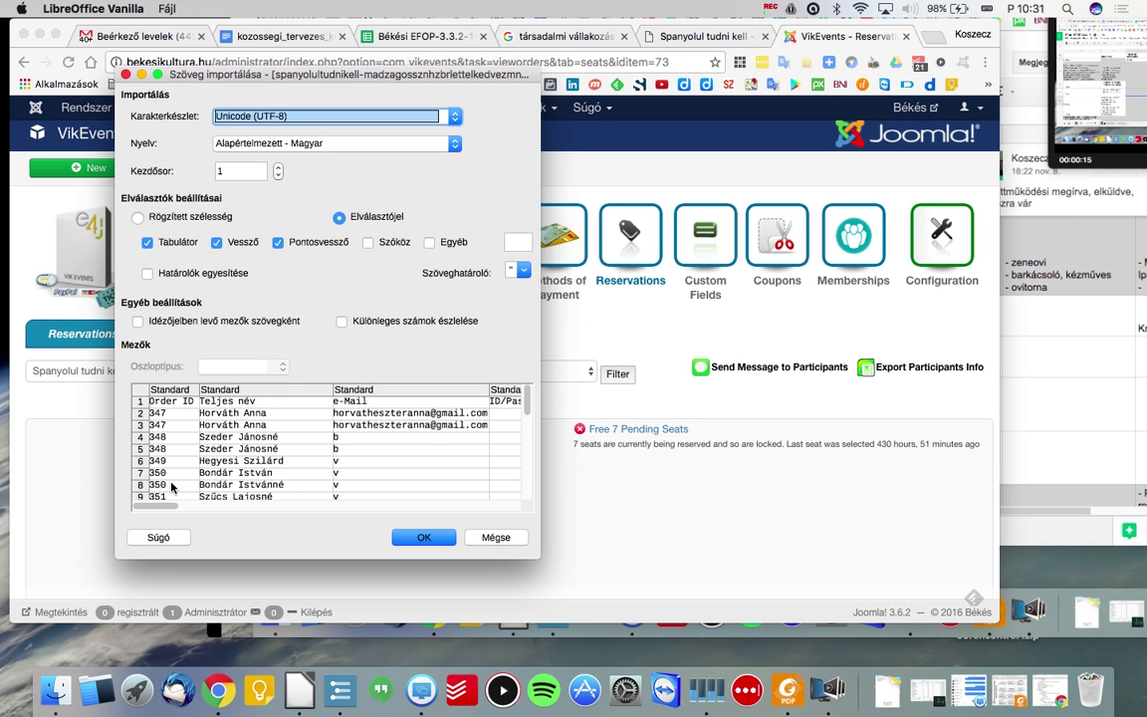
pyautogui.click(424, 538)
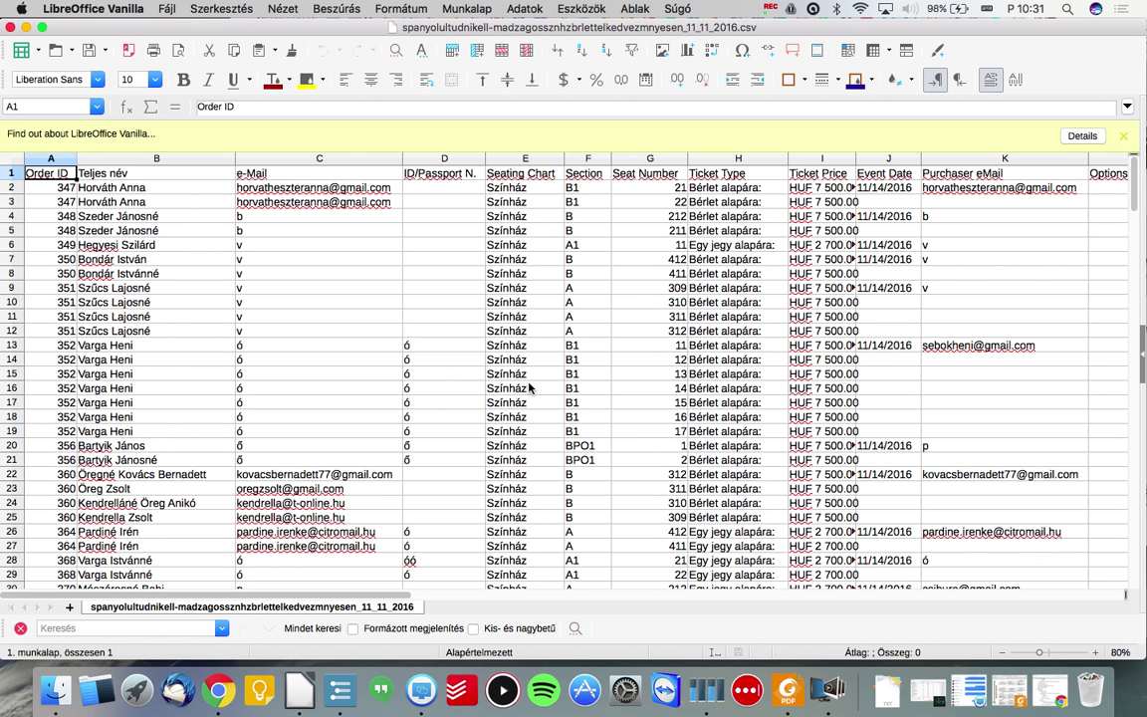
# Examine the participants' names, e-mails and seat data down to the last row of the sheet, and close the file.
pyautogui.scroll(-10, 529, 388)
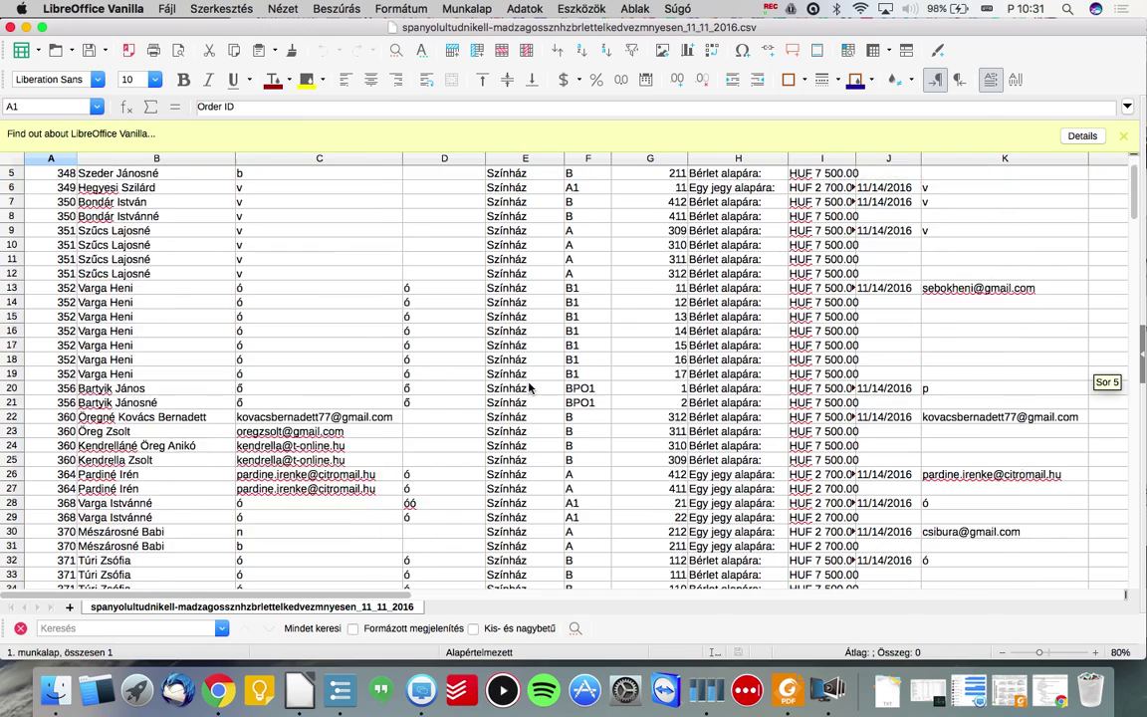
pyautogui.scroll(-14, 529, 387)
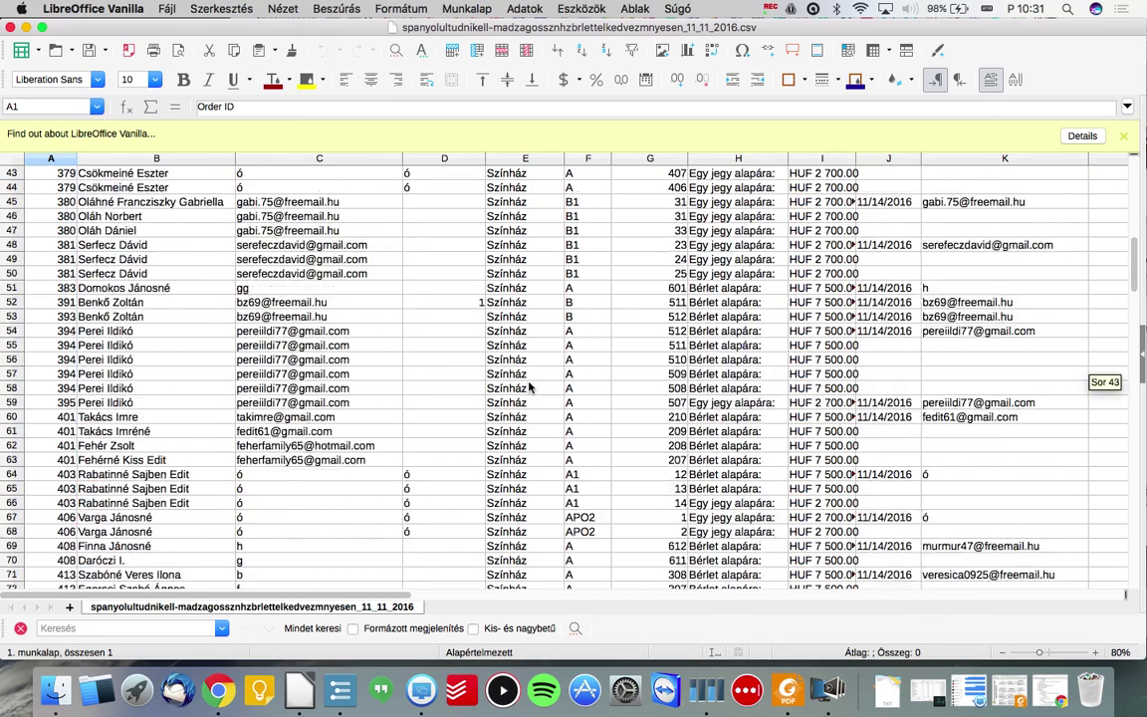
pyautogui.scroll(-1, 529, 387)
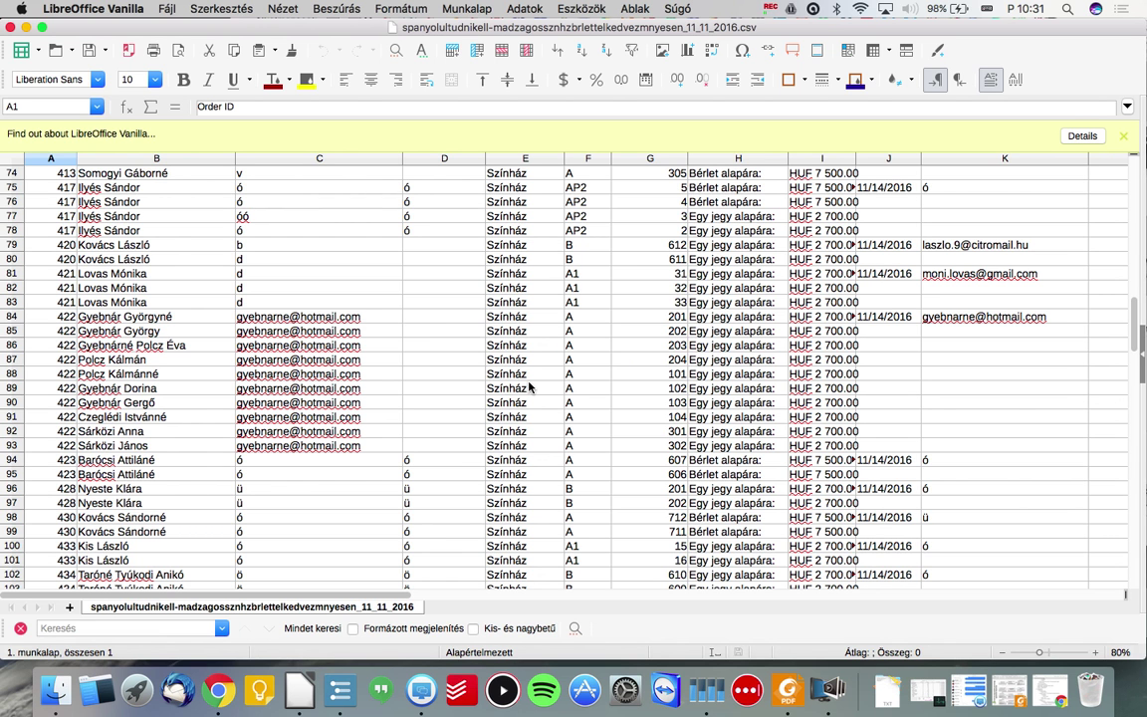
pyautogui.click(169, 161)
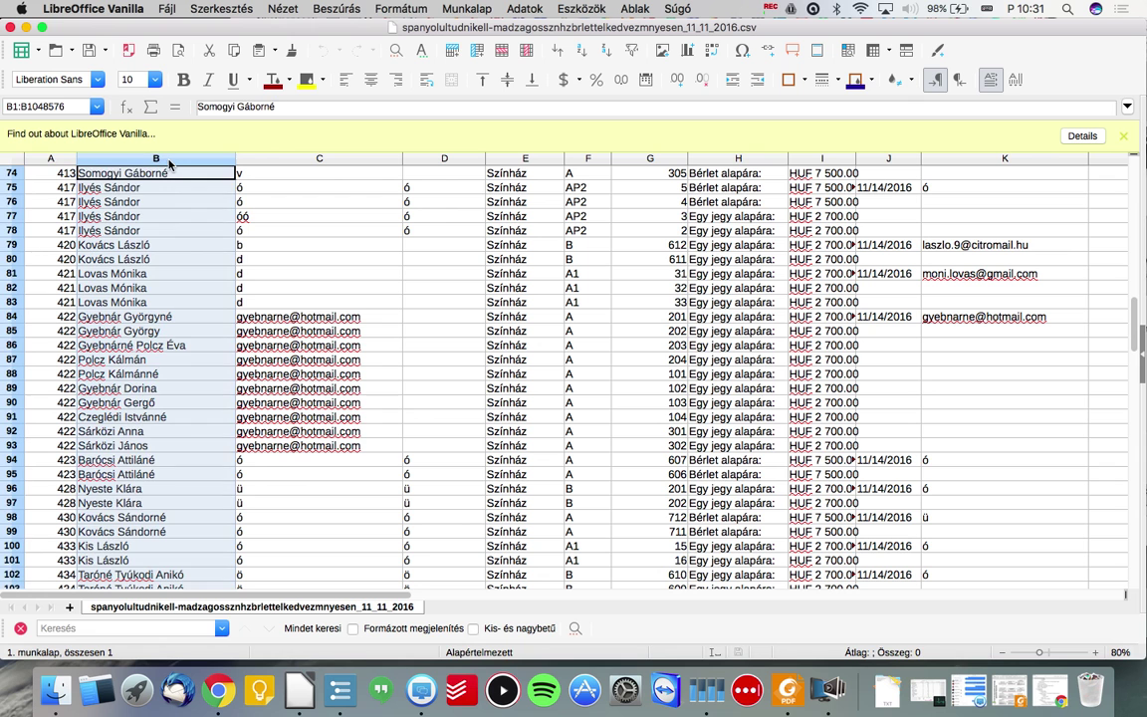
pyautogui.click(264, 159)
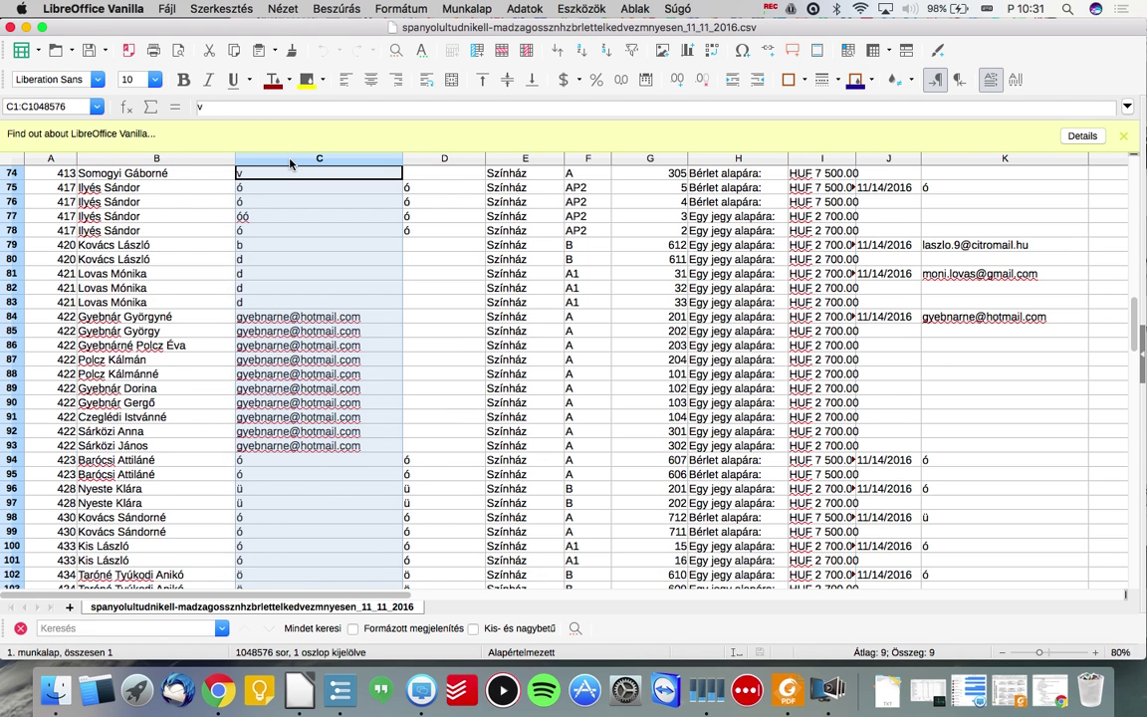
pyautogui.click(159, 158)
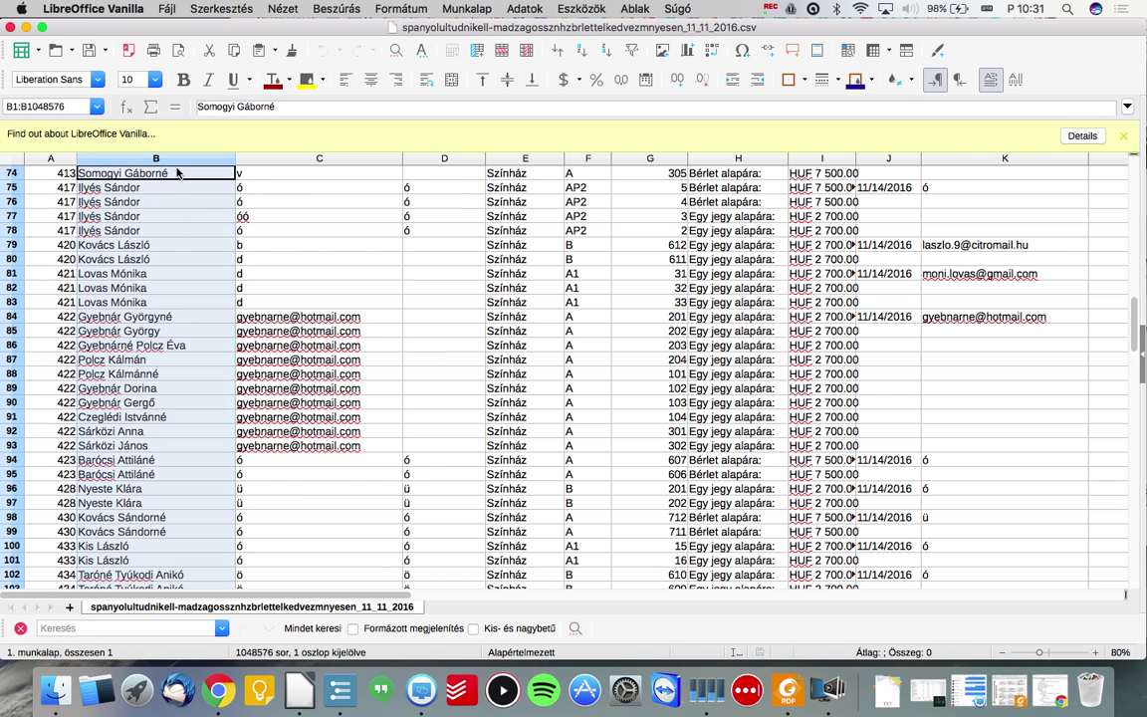
pyautogui.click(261, 161)
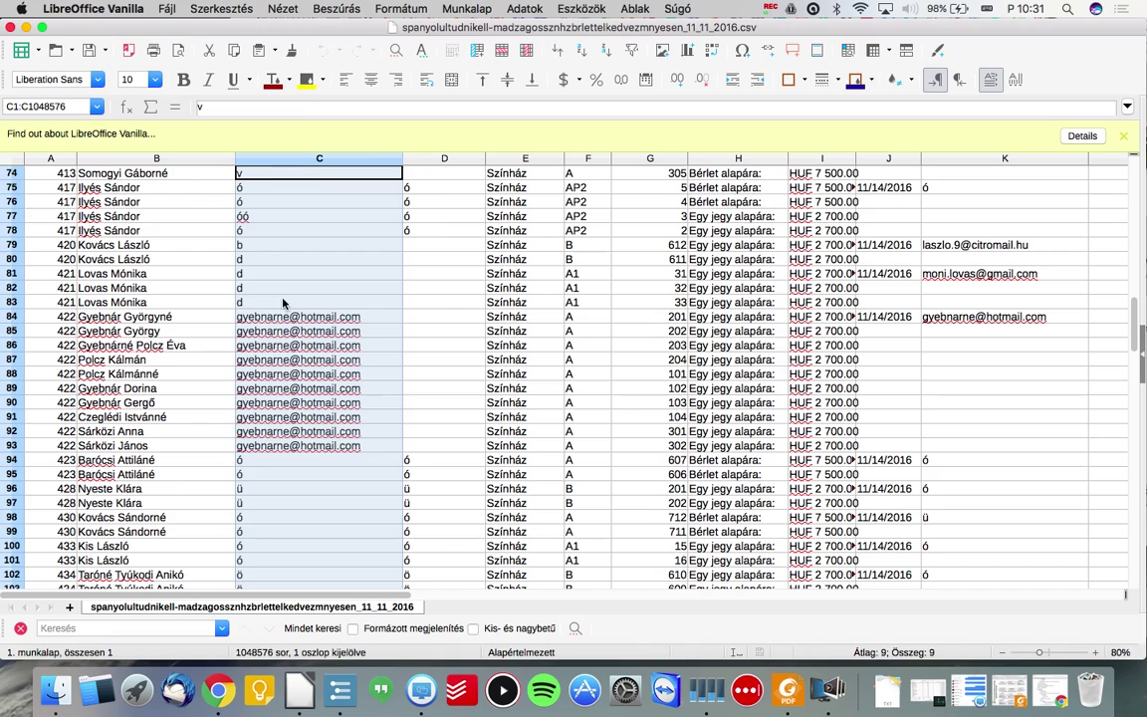
pyautogui.click(301, 337)
pyautogui.scroll(-10, 301, 328)
pyautogui.hscroll(2, 302, 329)
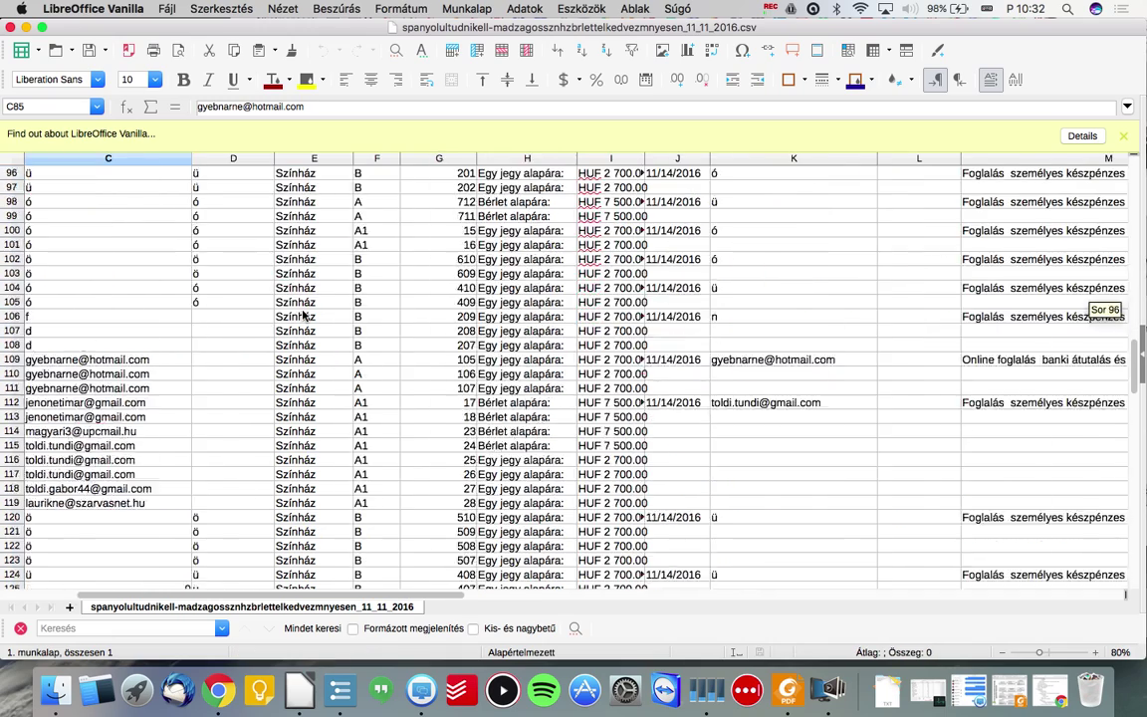
pyautogui.hscroll(-2, 304, 316)
pyautogui.scroll(-12, 304, 311)
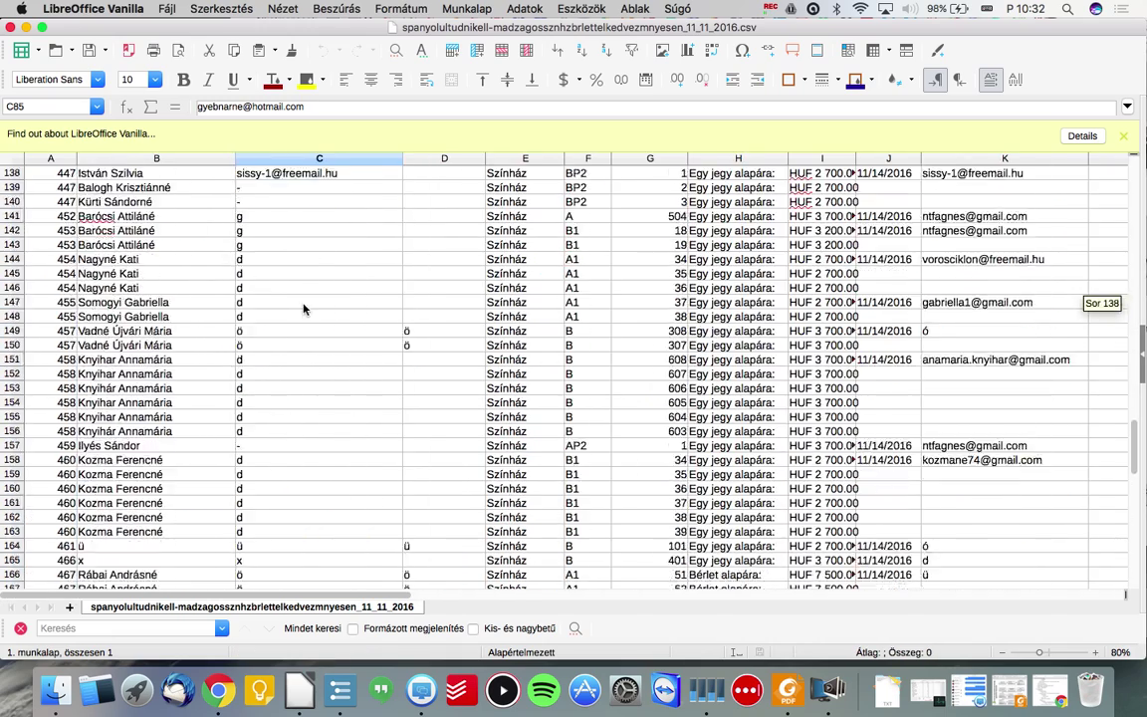
pyautogui.scroll(-8, 303, 310)
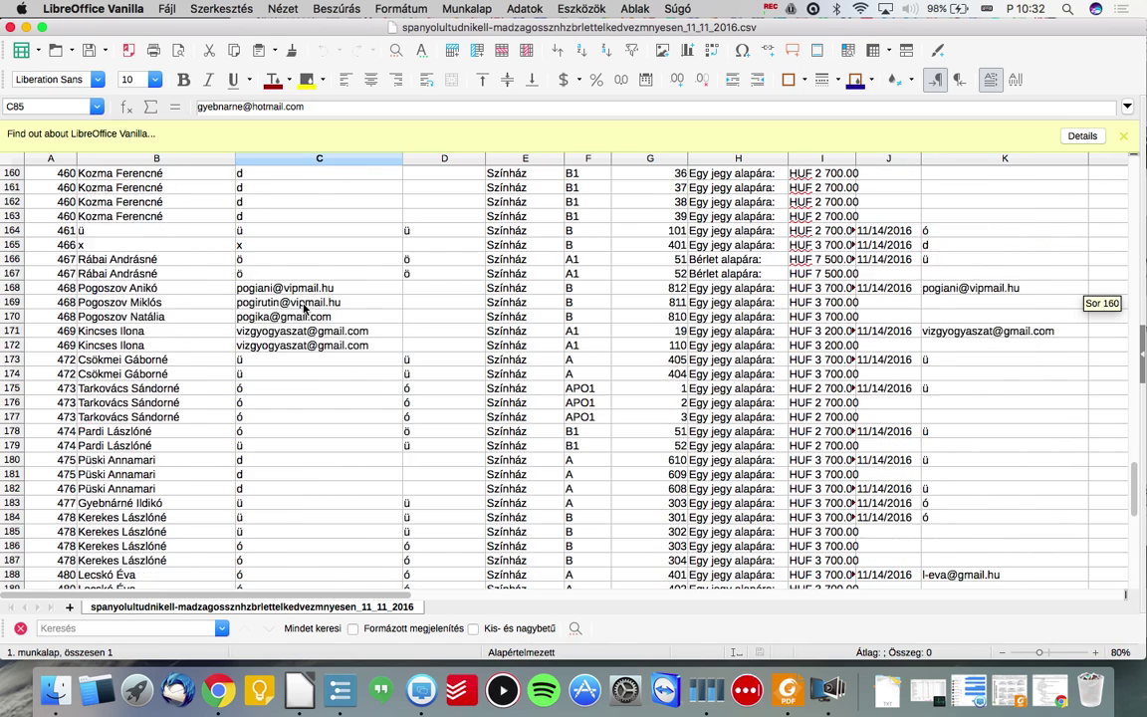
pyautogui.scroll(-5, 304, 309)
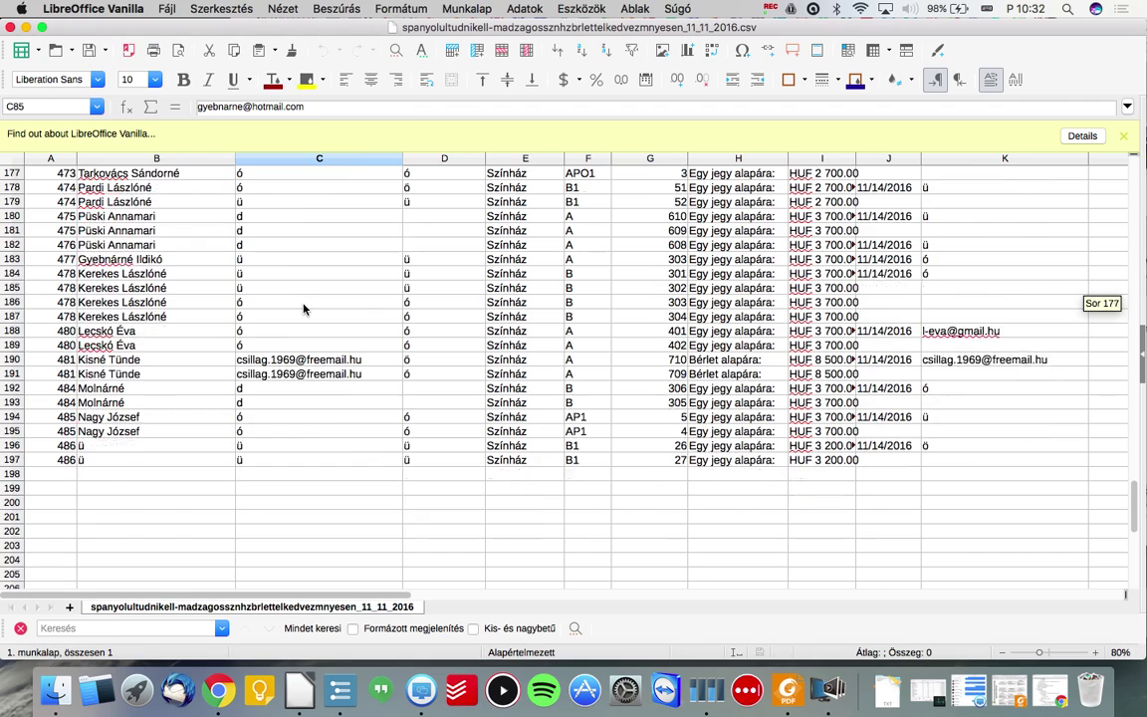
pyautogui.scroll(-1, 304, 310)
pyautogui.scroll(20, 304, 310)
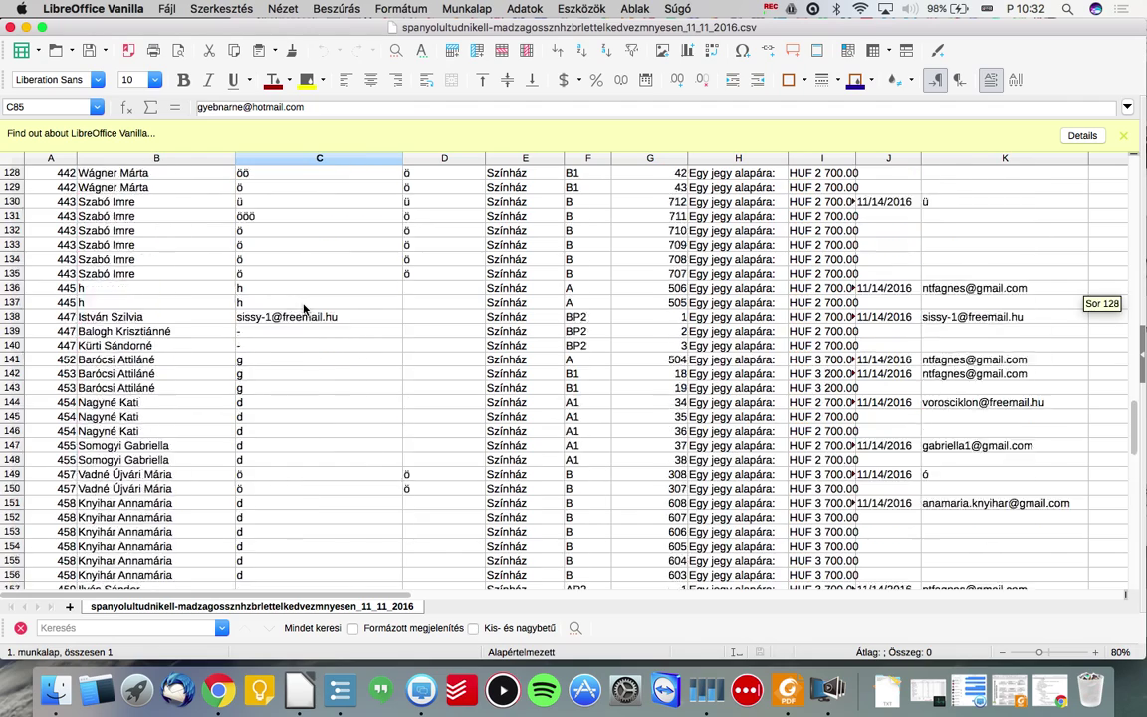
pyautogui.scroll(1, 304, 310)
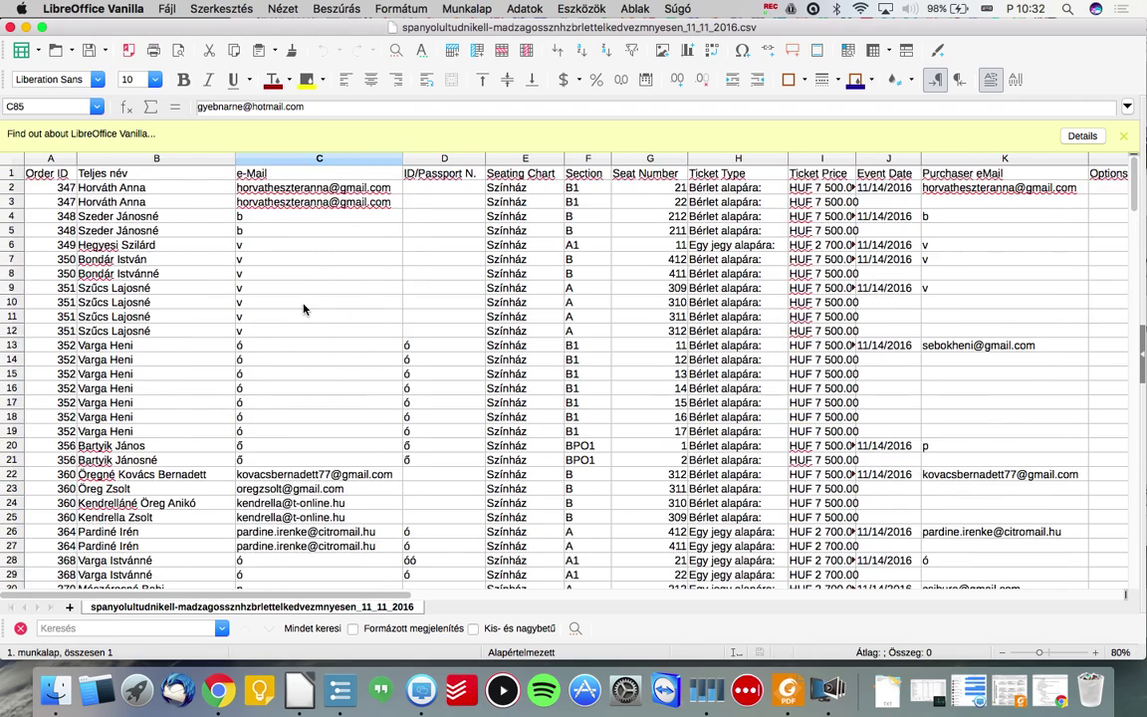
pyautogui.click(12, 28)
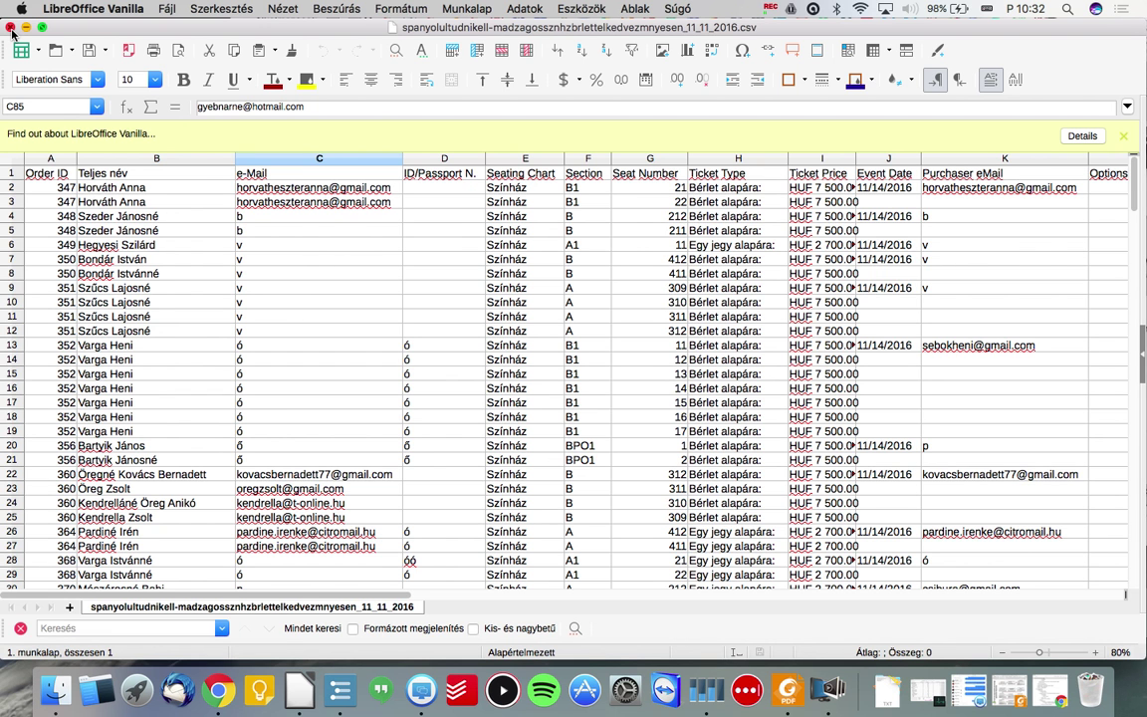
pyautogui.click(12, 28)
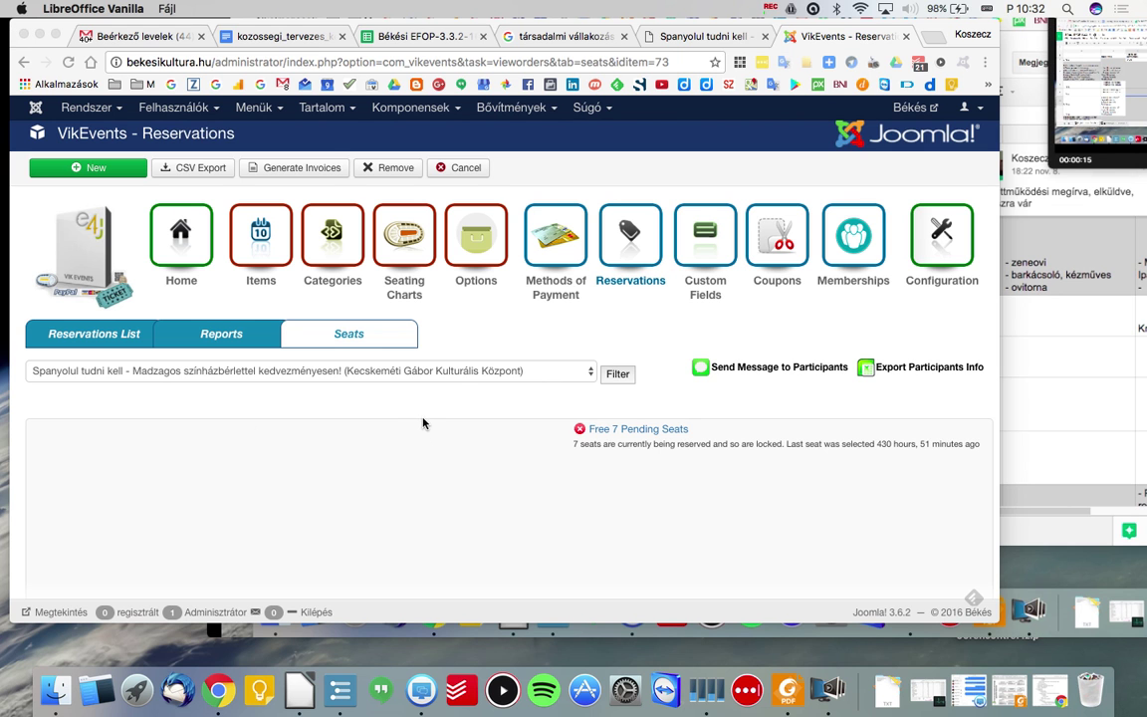
# Open VikEvents' custom fields and examine which billing and group member fields are required.
pyautogui.click(703, 256)
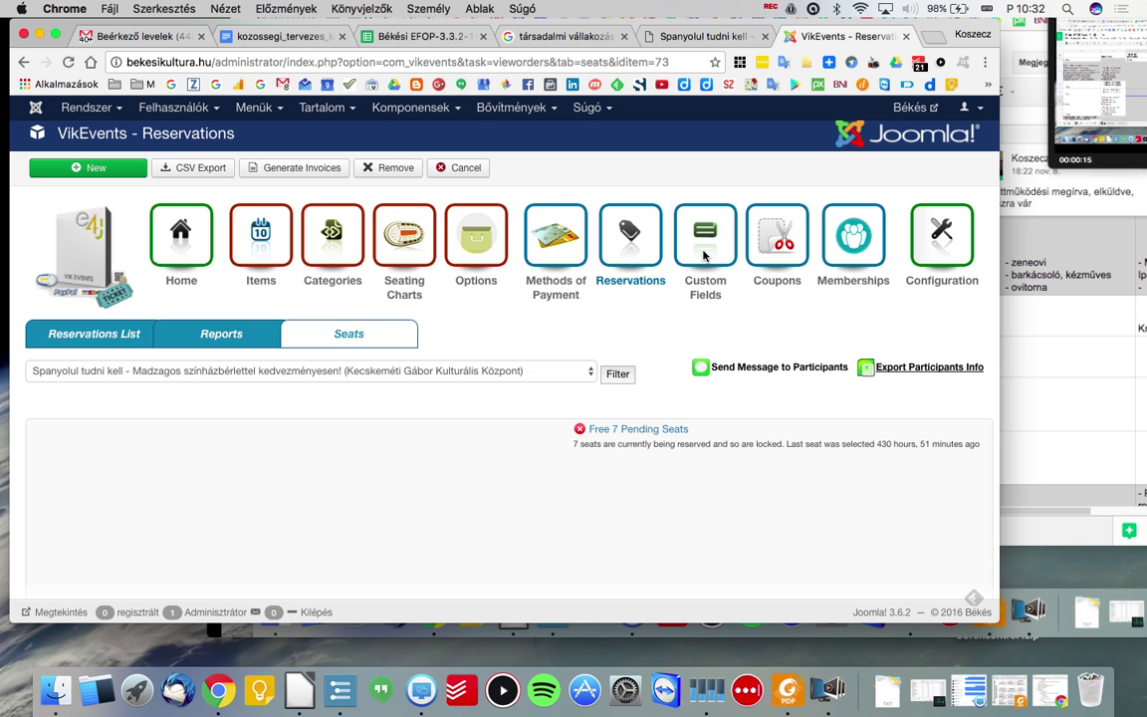
pyautogui.click(705, 239)
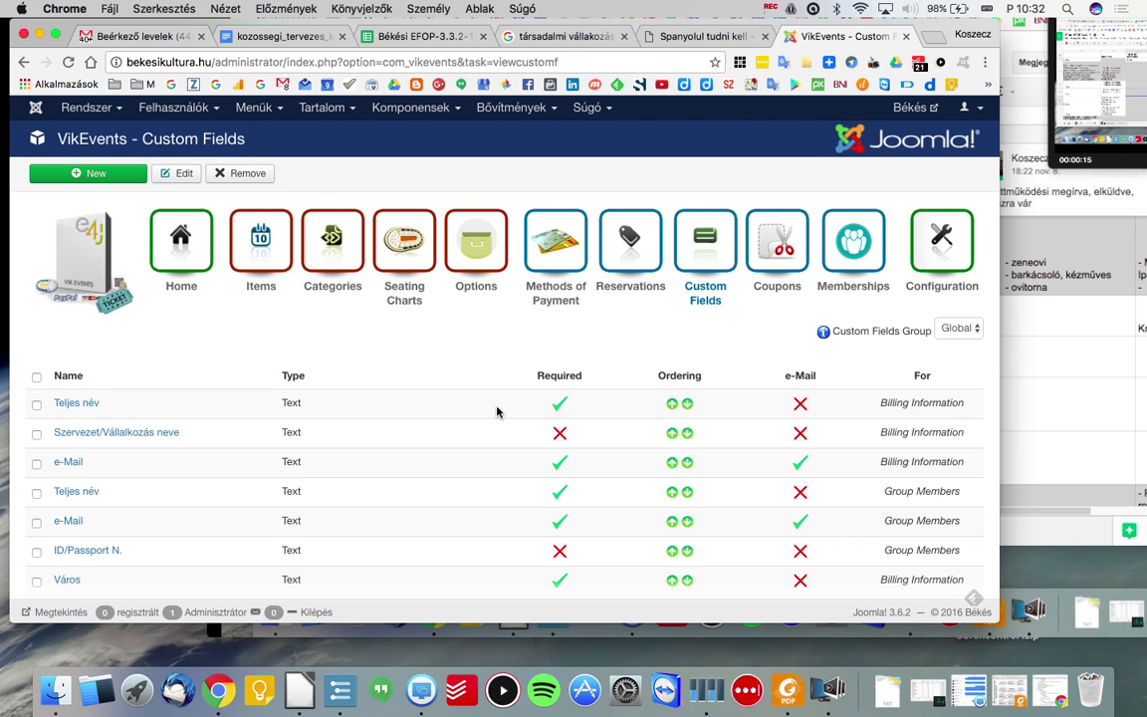
pyautogui.scroll(-3, 498, 403)
pyautogui.scroll(-1, 496, 413)
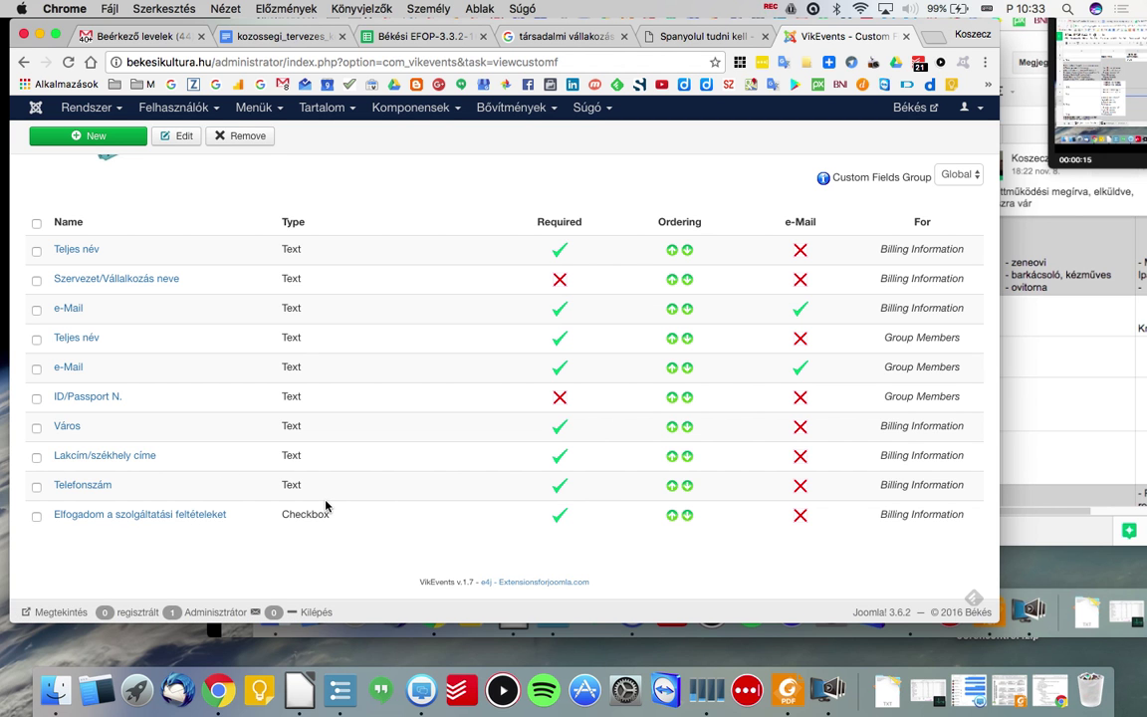
pyautogui.scroll(3, 325, 507)
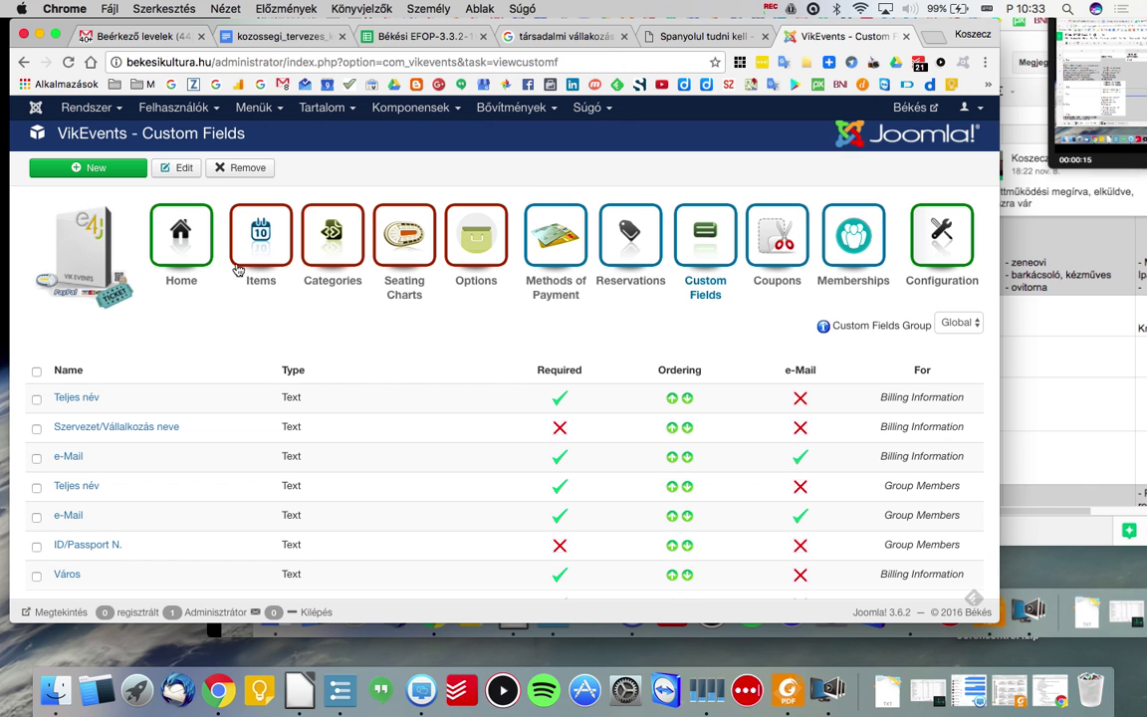
# View the VikEvents coupon list and the memberships and discounts page.
pyautogui.click(775, 246)
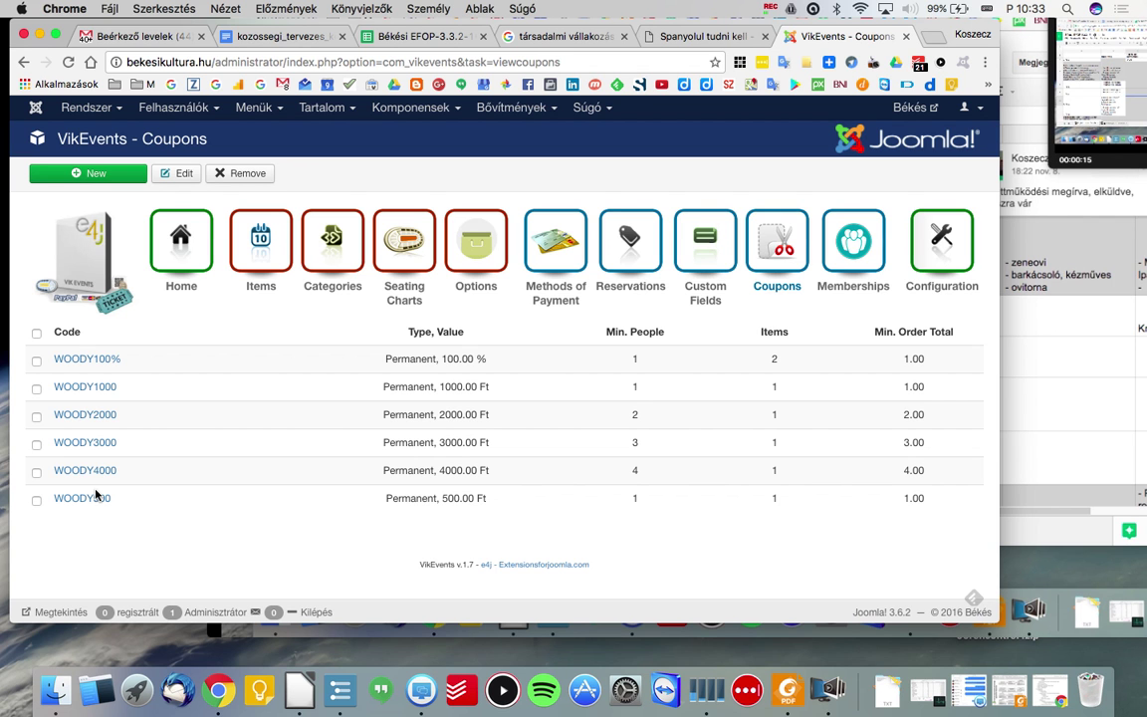
pyautogui.click(868, 239)
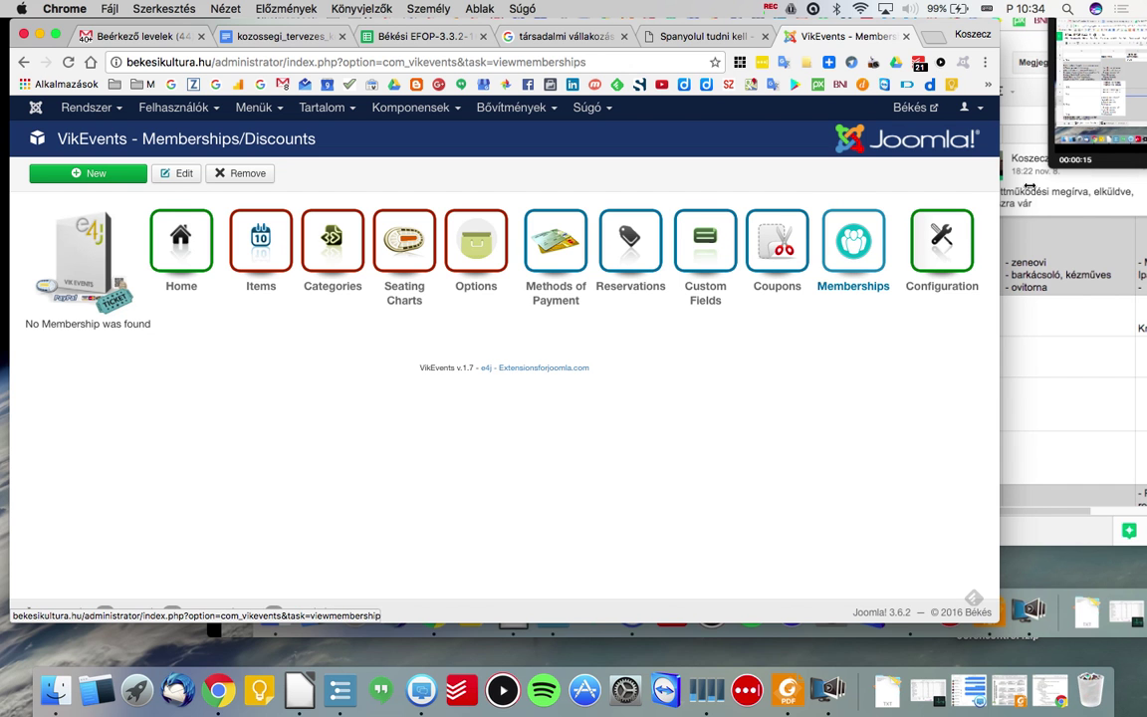
# Open the VikEvents configuration and inspect the date, time and currency settings and the waiting minutes of a pending seat.
pyautogui.click(951, 239)
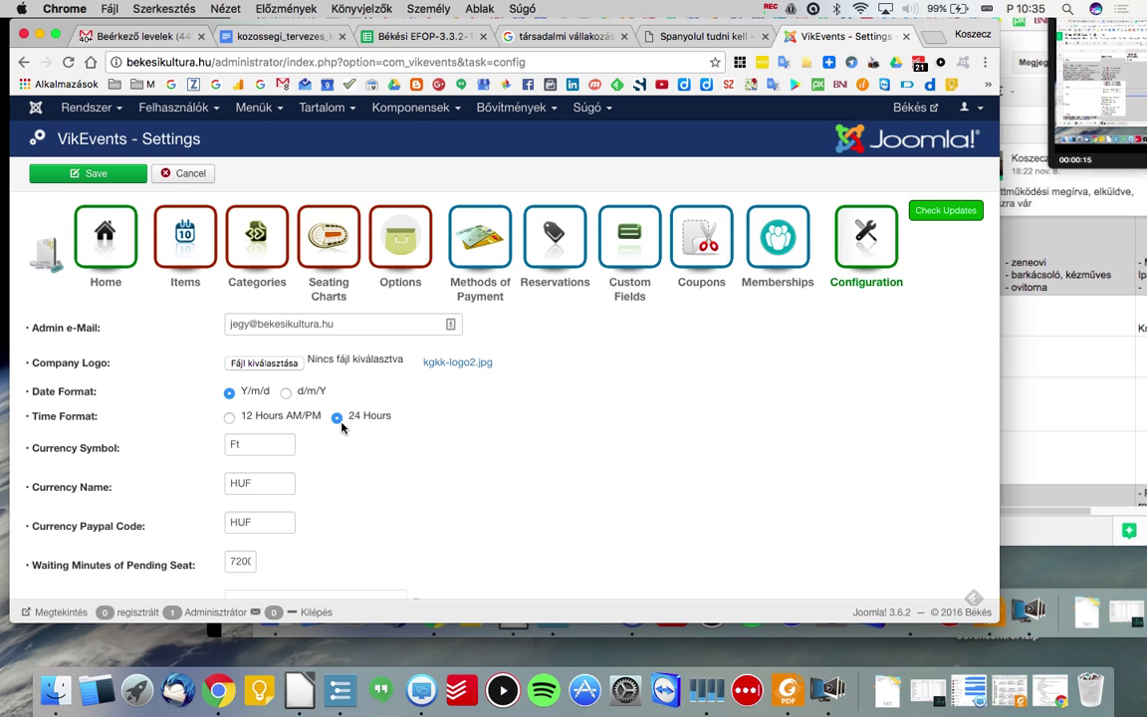
pyautogui.scroll(-3, 340, 426)
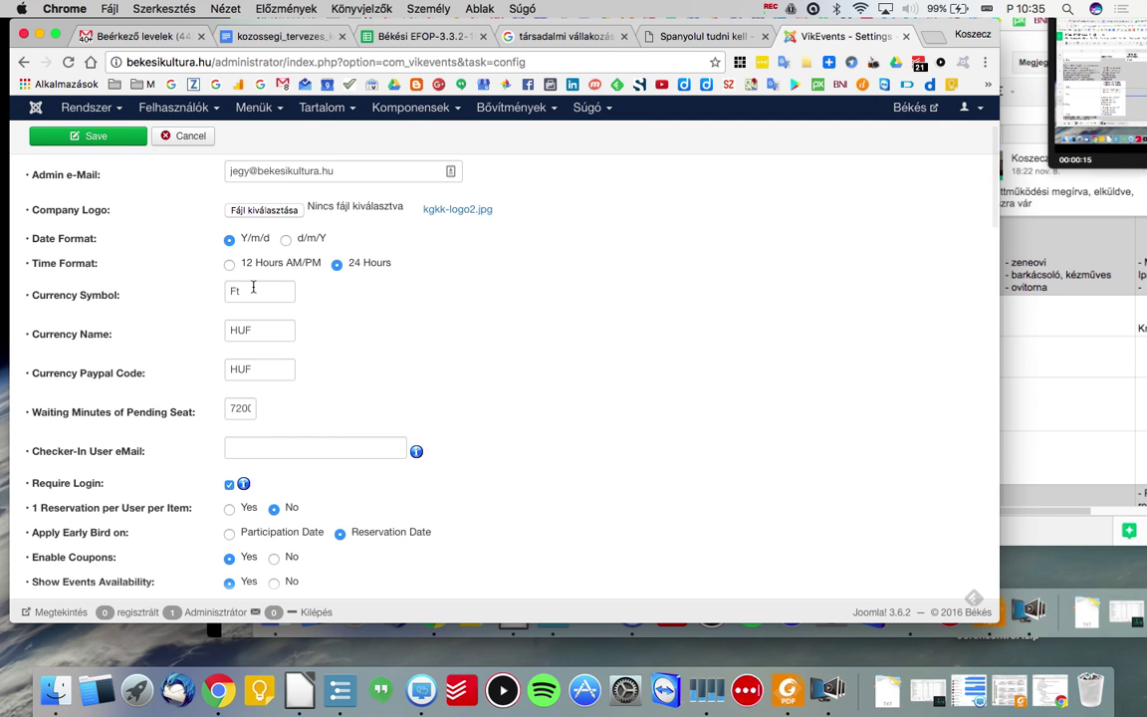
pyautogui.click(273, 368)
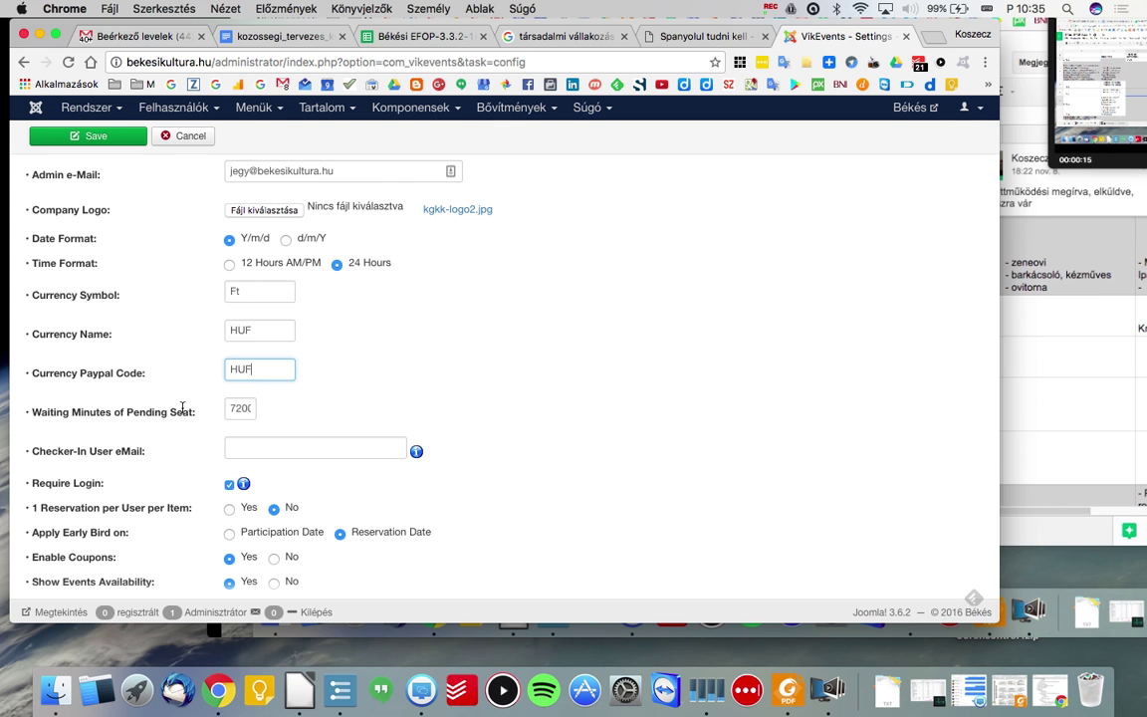
pyautogui.press('Tab')
pyautogui.write('2000')
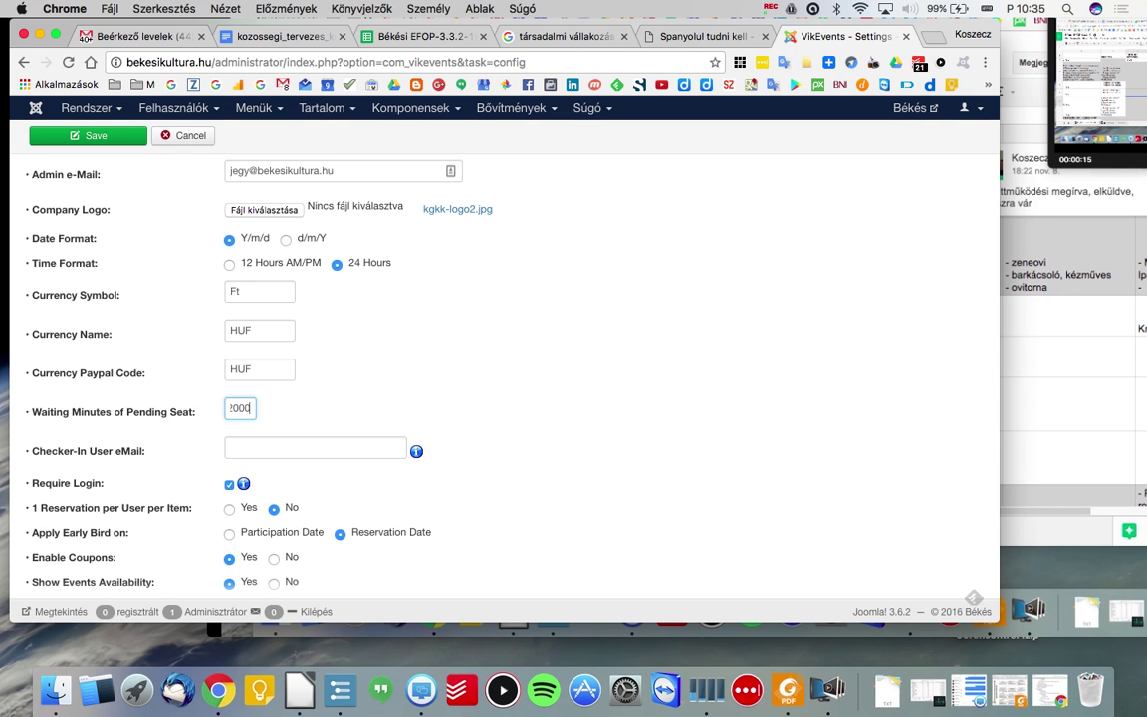
pyautogui.click(230, 409)
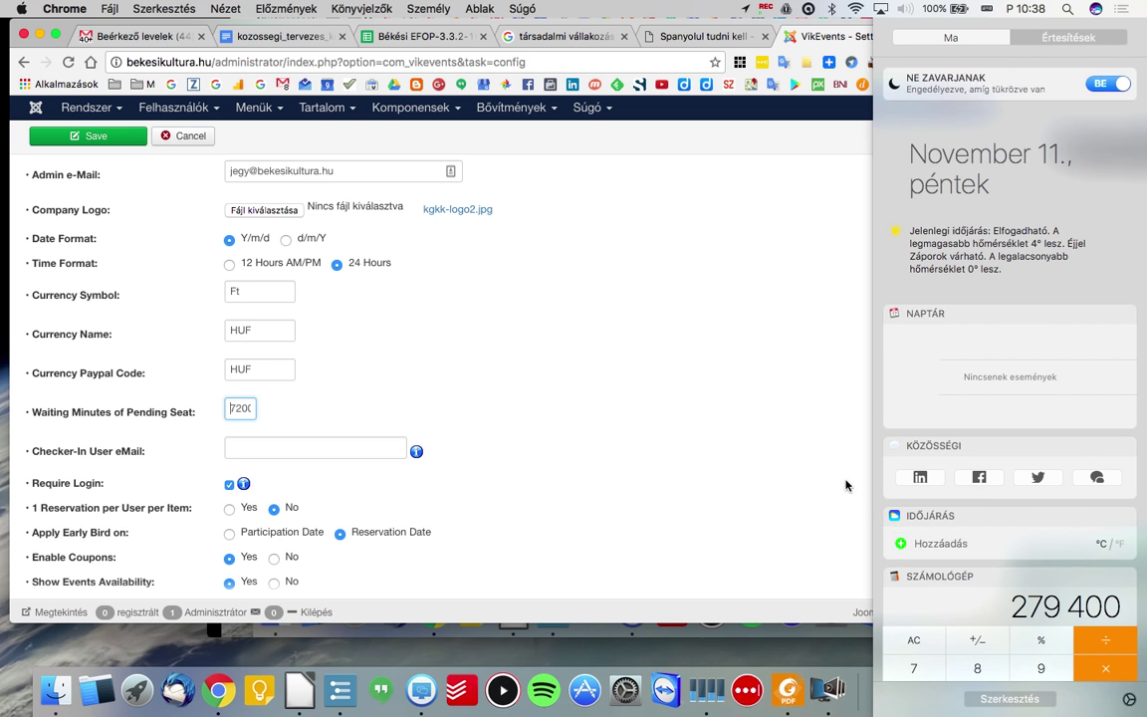
# Calculate 60*24 in the notification centre's calculator widget.
pyautogui.scroll(-5, 974, 519)
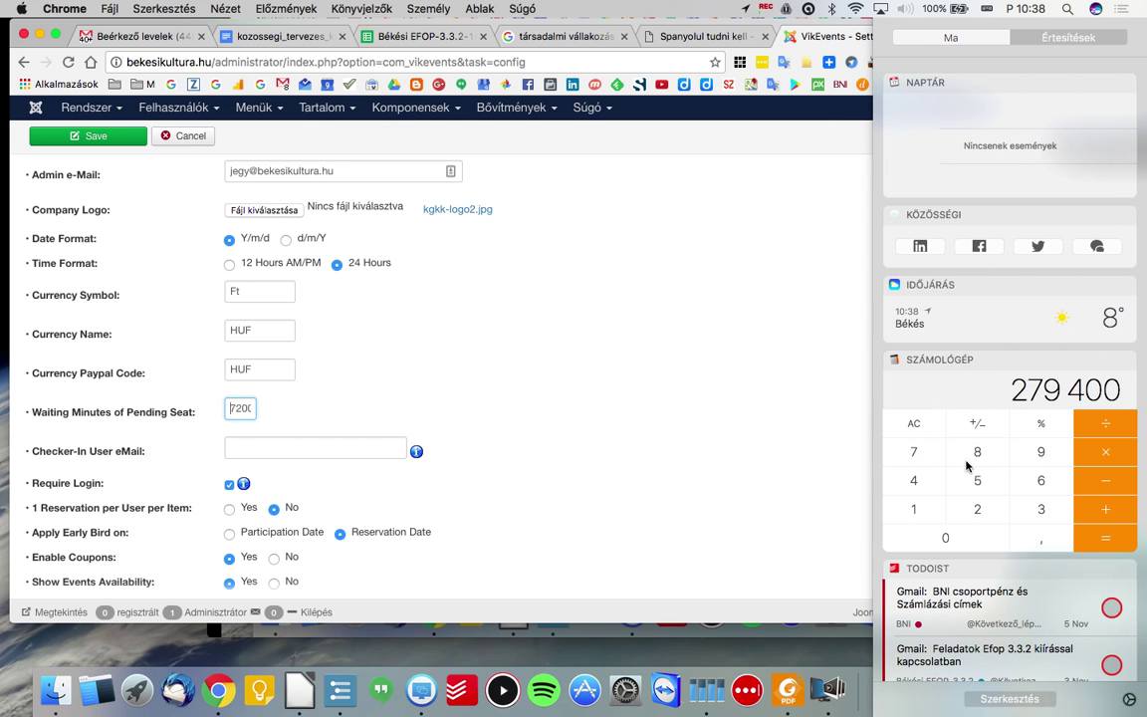
pyautogui.write('60')
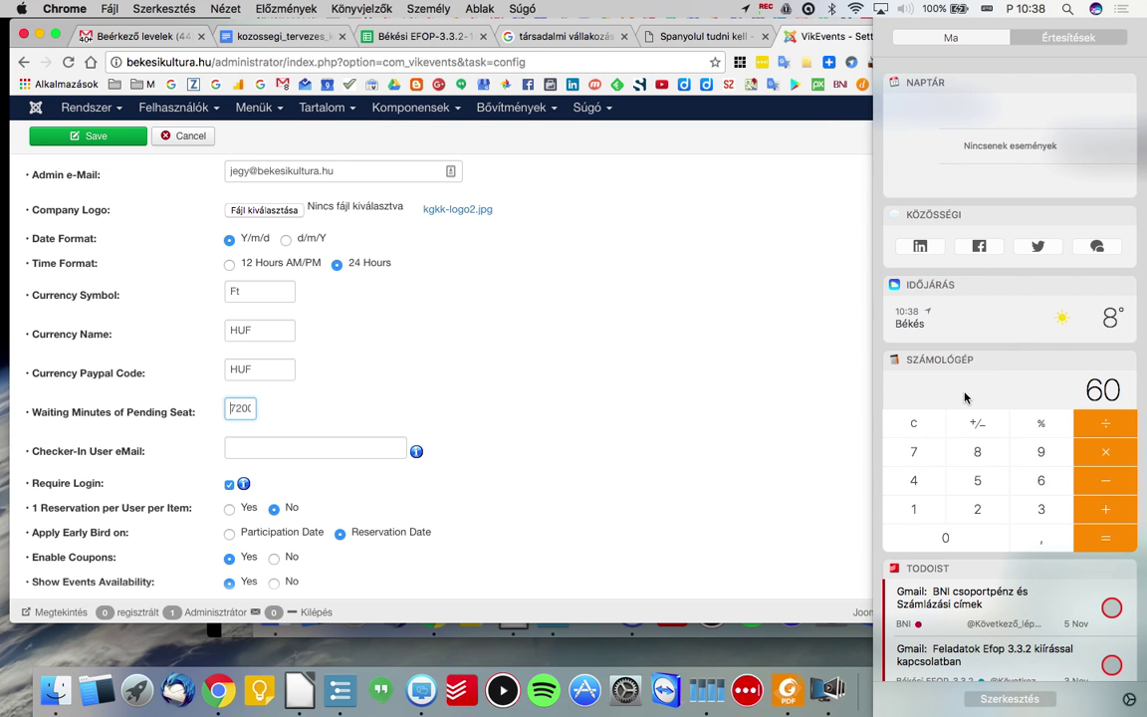
pyautogui.write('*24')
pyautogui.press('Return')
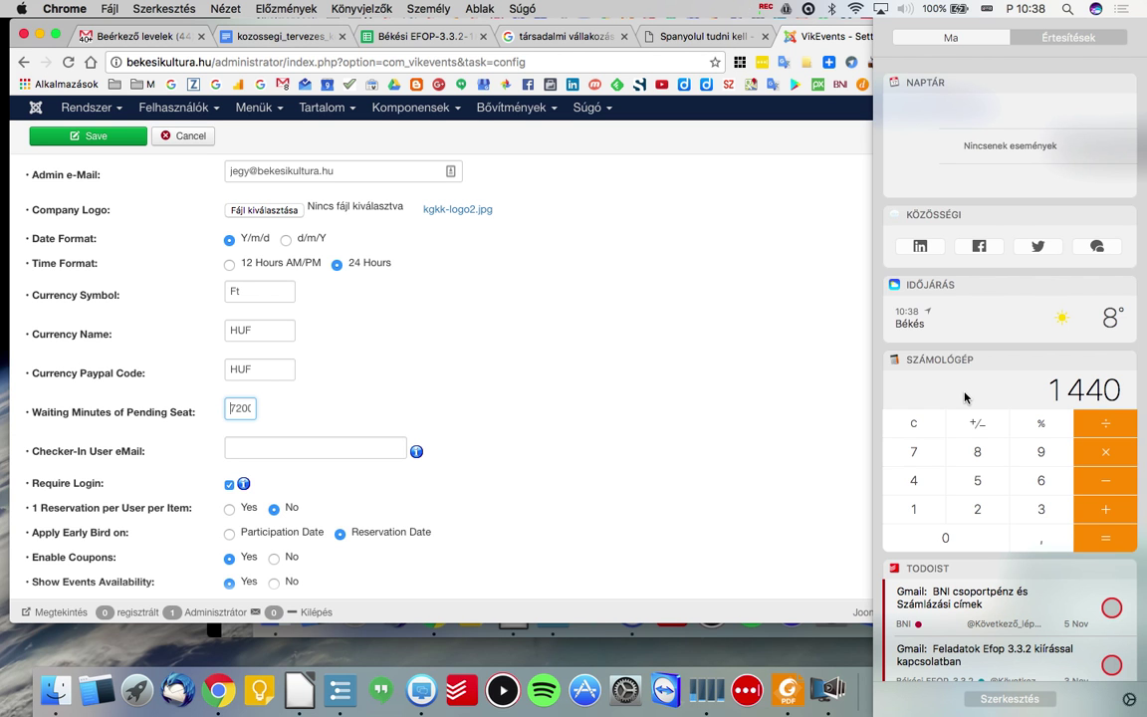
# Multiply the calculator's 1440 by 2 and set the waiting minutes of a pending seat to 2880.
pyautogui.press('2')
pyautogui.press('Return')
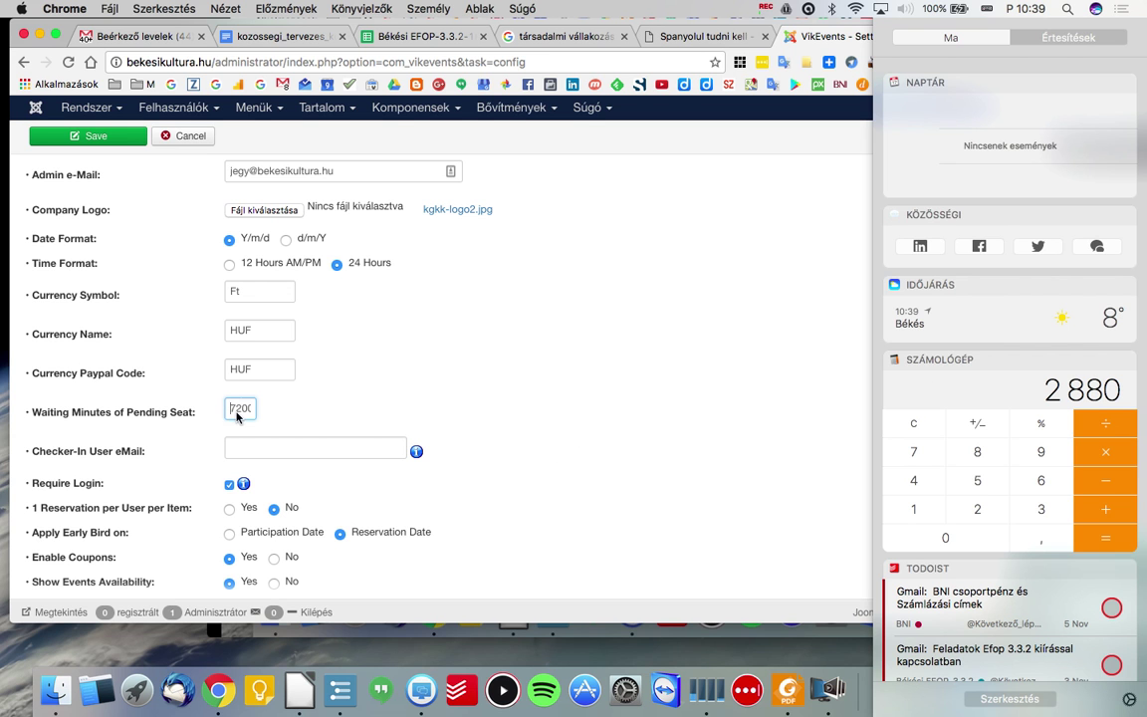
pyautogui.click(240, 412)
pyautogui.doubleClick(240, 411)
pyautogui.write('2880')
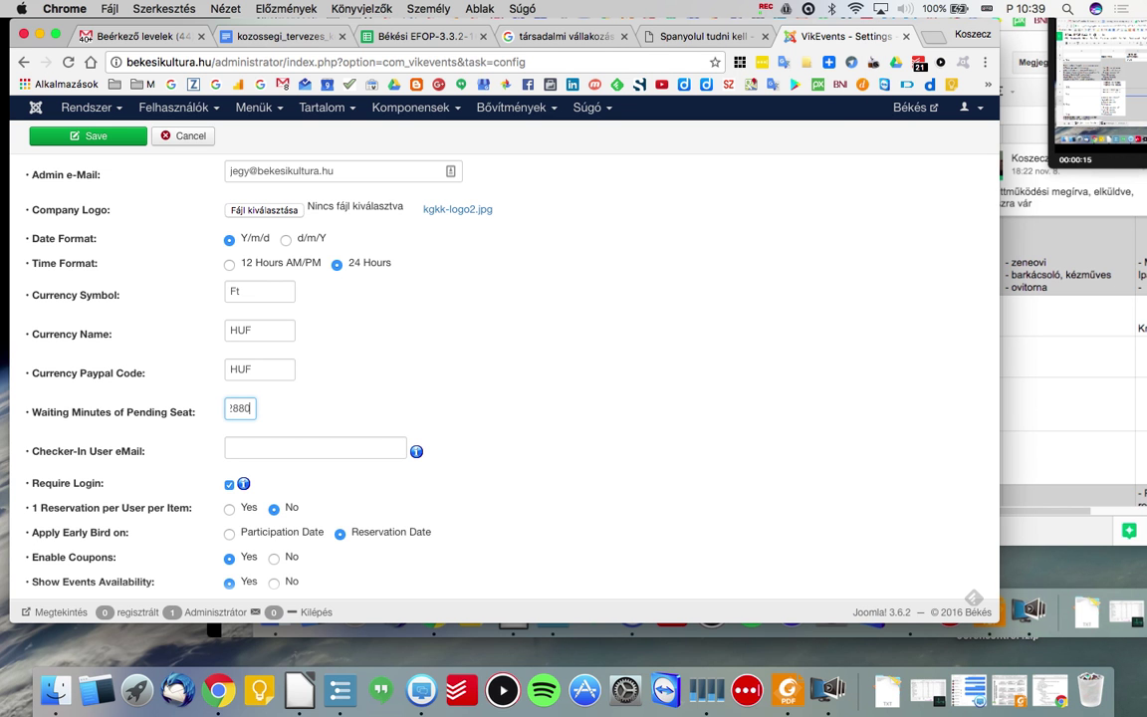
# Save the VikEvents configuration with the changed pending seat waiting time.
pyautogui.click(412, 358)
pyautogui.scroll(-1, 492, 402)
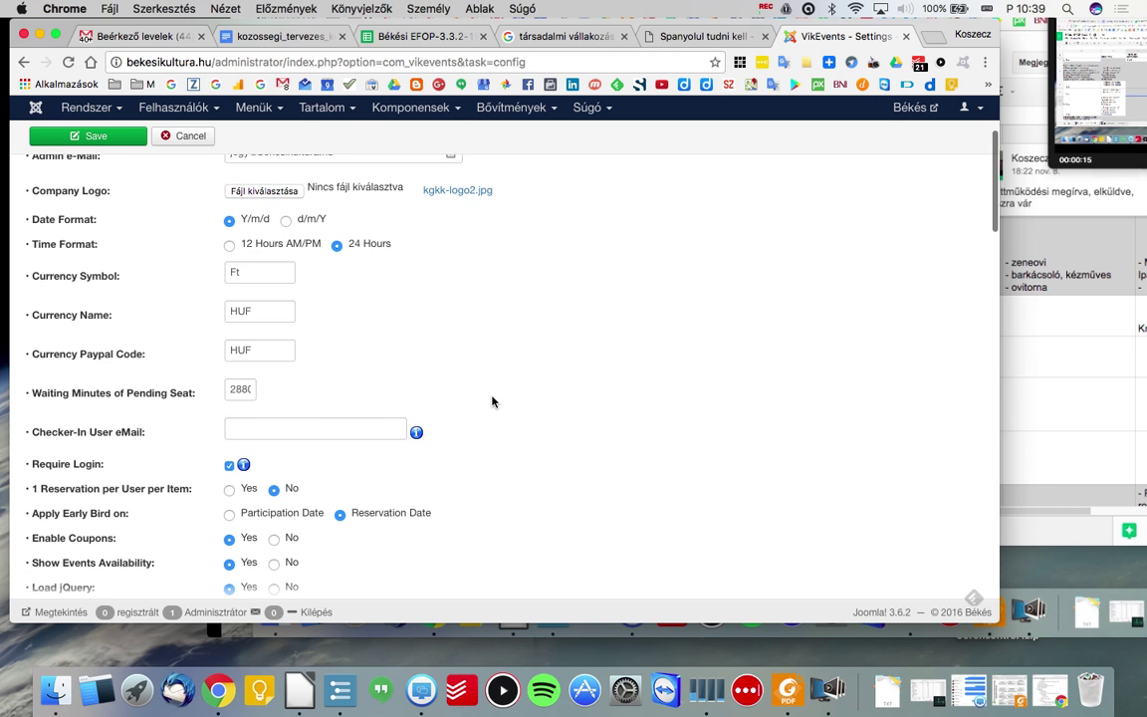
pyautogui.scroll(2, 495, 403)
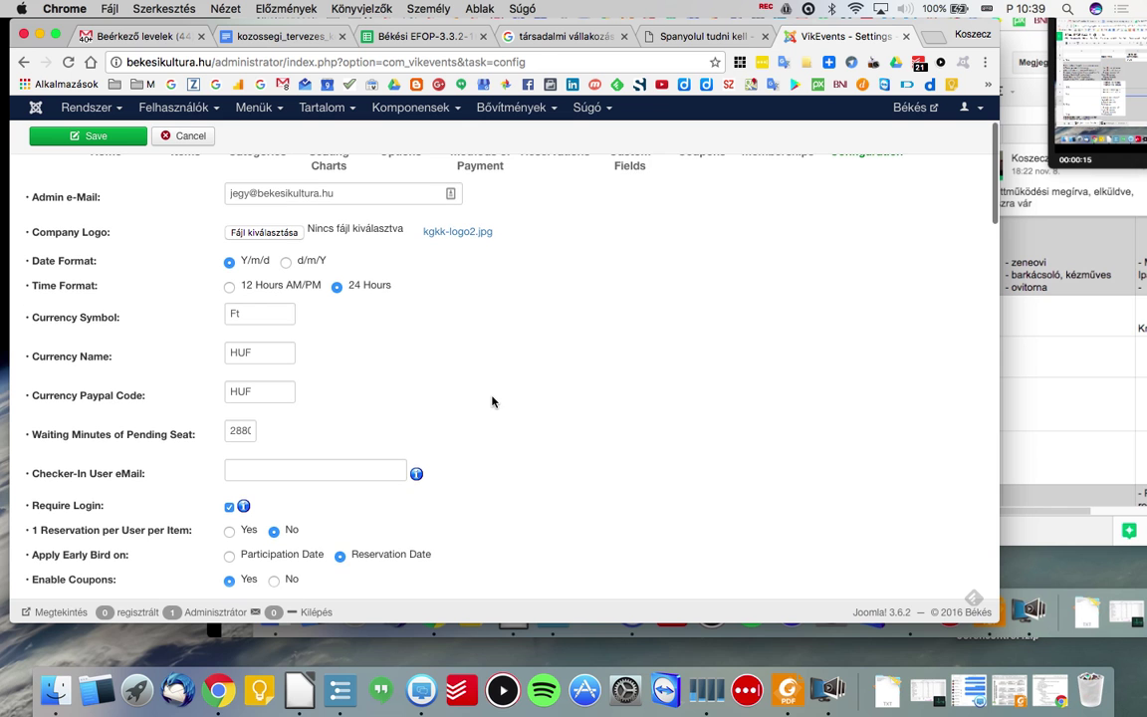
pyautogui.click(95, 139)
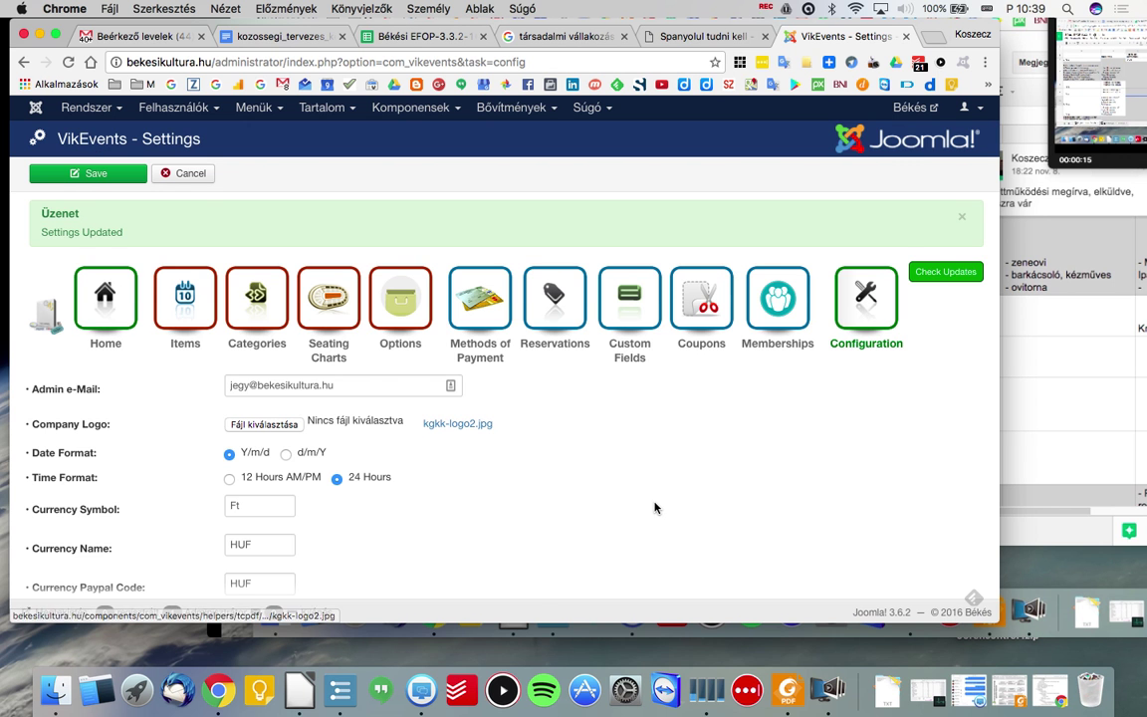
# Switch to the public Spanyolul tudni kell event page, open its login page and log in with the prefilled credentials.
pyautogui.scroll(-5, 655, 508)
pyautogui.scroll(5, 654, 508)
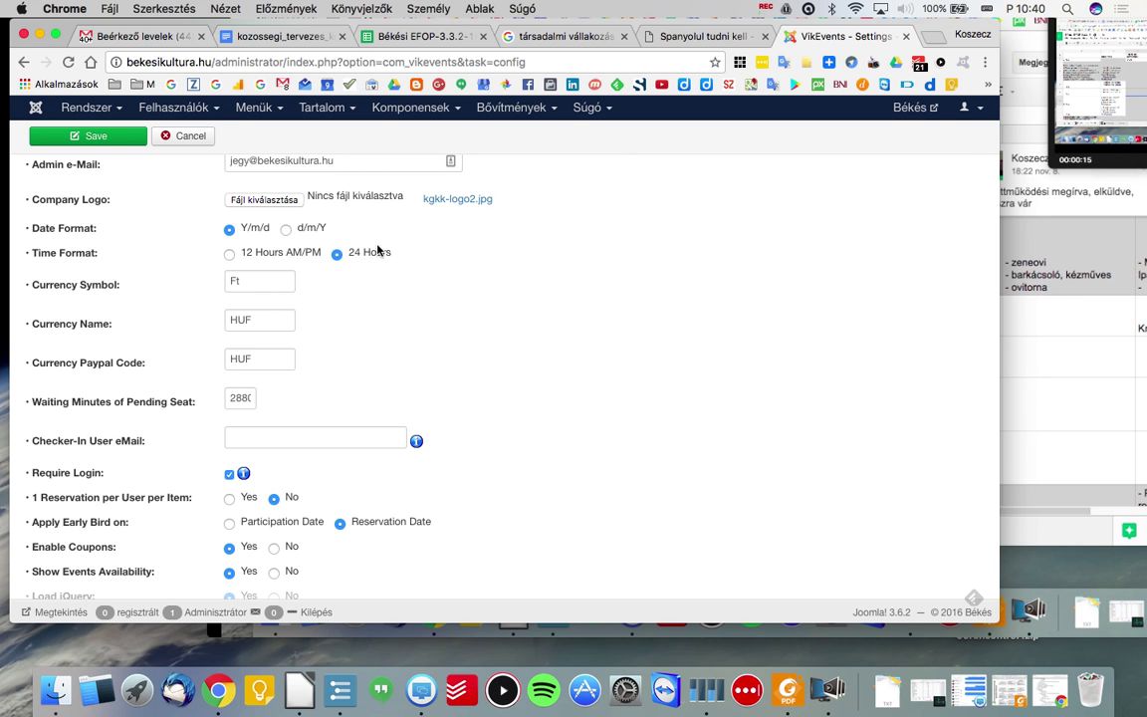
pyautogui.click(687, 37)
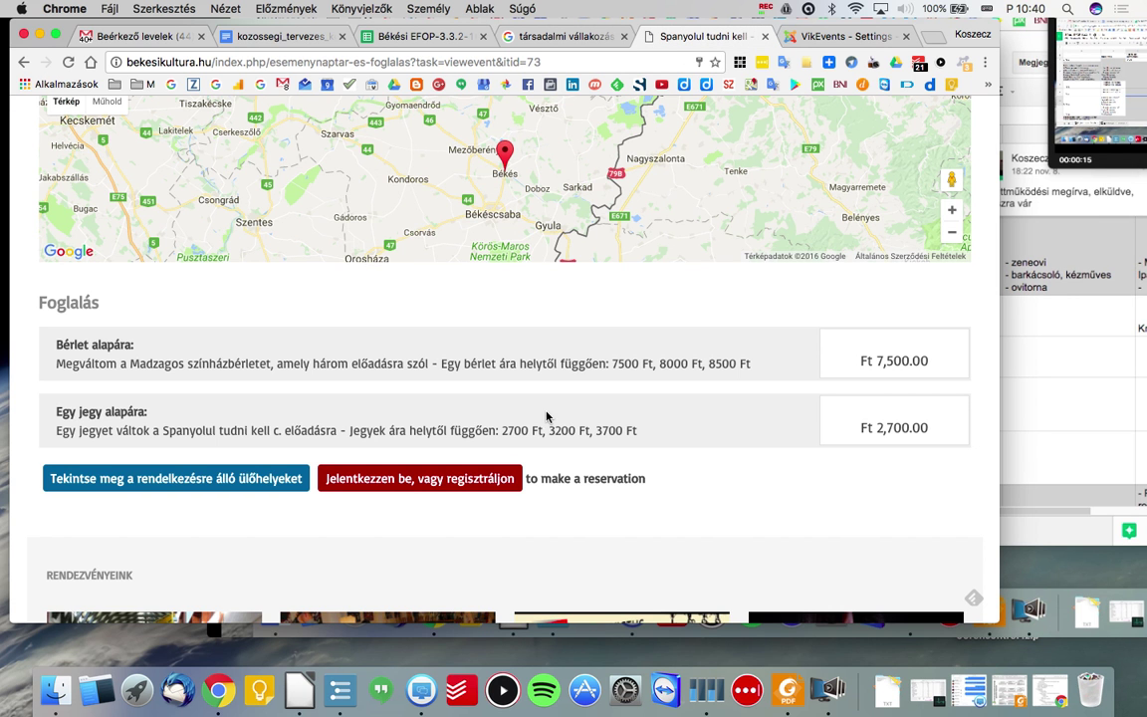
pyautogui.scroll(-3, 576, 430)
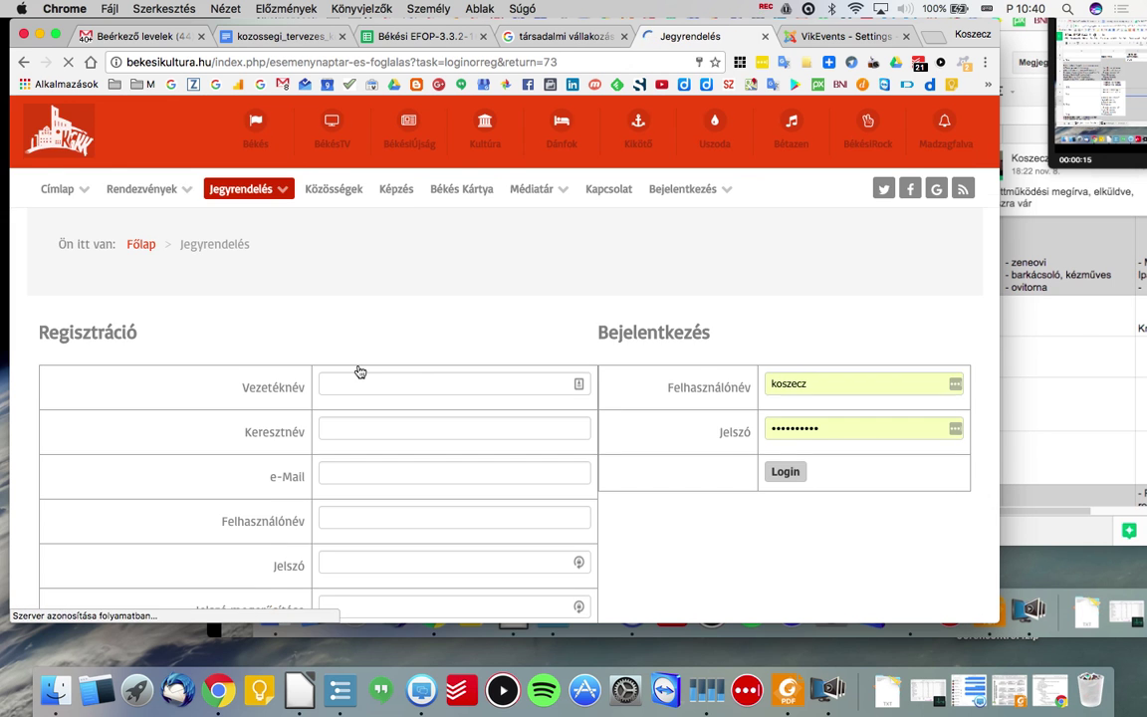
pyautogui.scroll(-2, 360, 372)
pyautogui.click(784, 318)
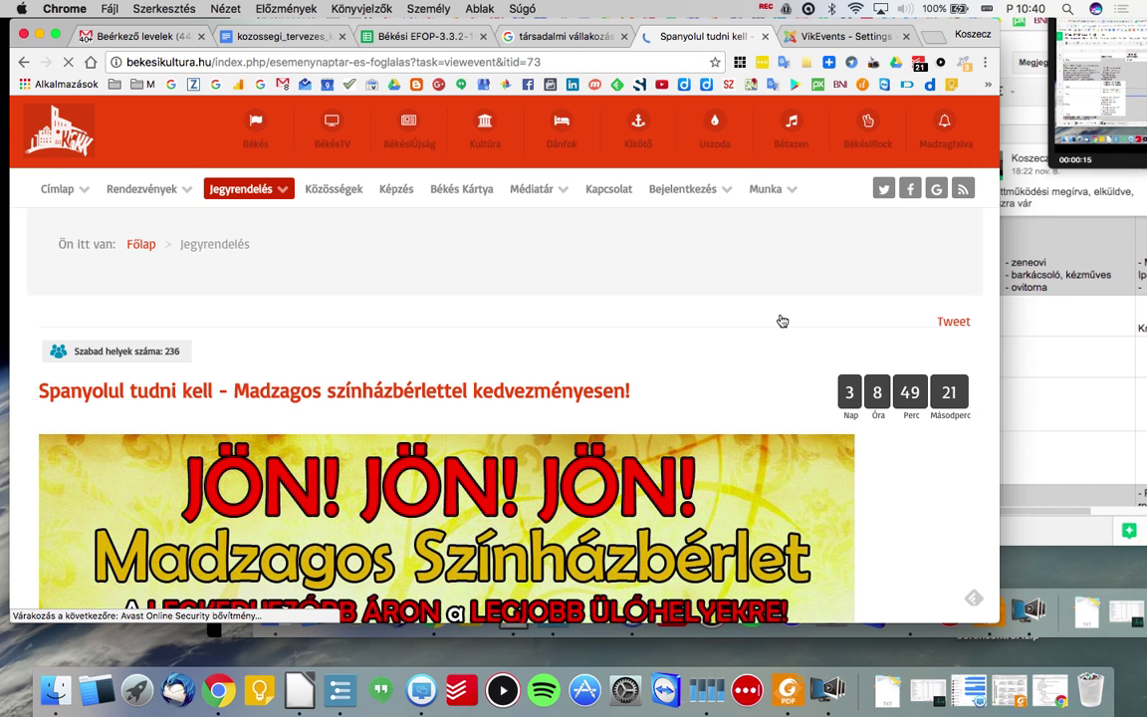
# Start a booking for 1 ticket on the Spanyolul tudni kell event page.
pyautogui.scroll(-5, 784, 318)
pyautogui.scroll(-15, 783, 320)
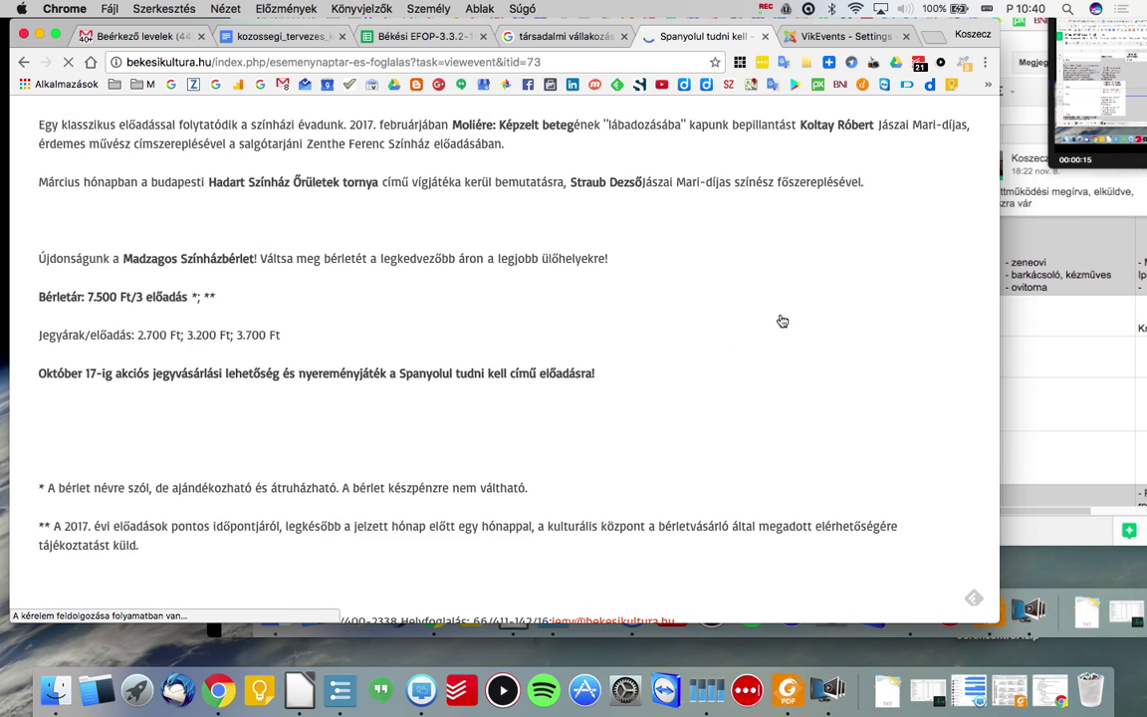
pyautogui.scroll(-5, 783, 320)
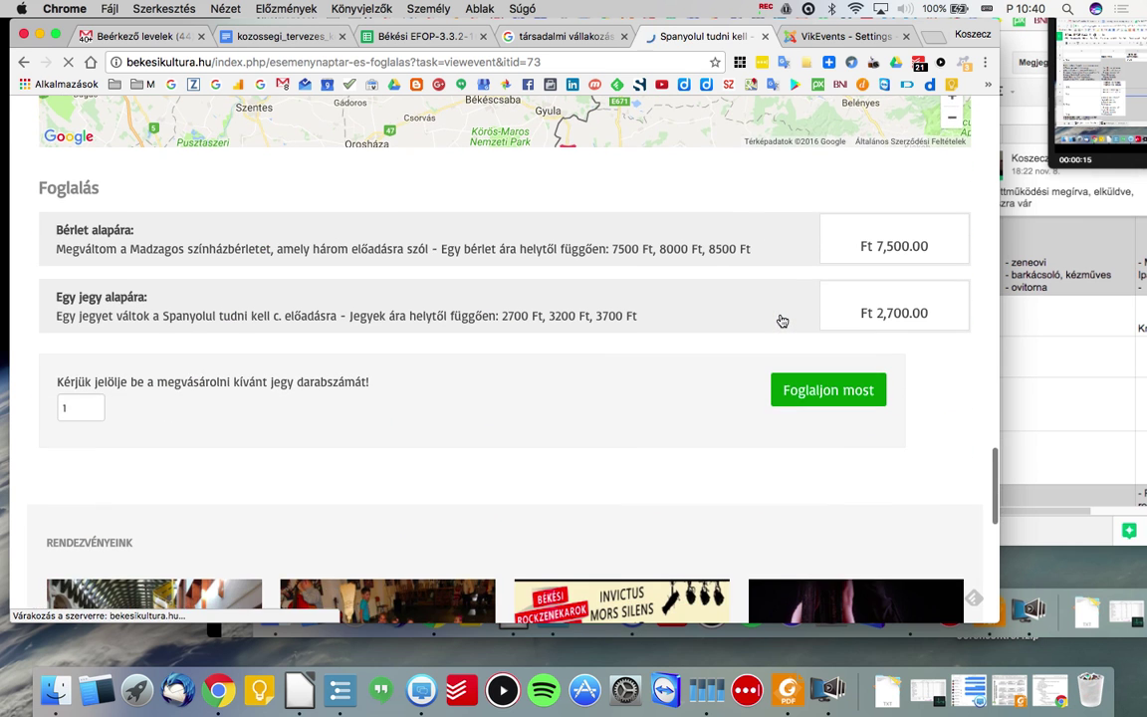
pyautogui.click(804, 395)
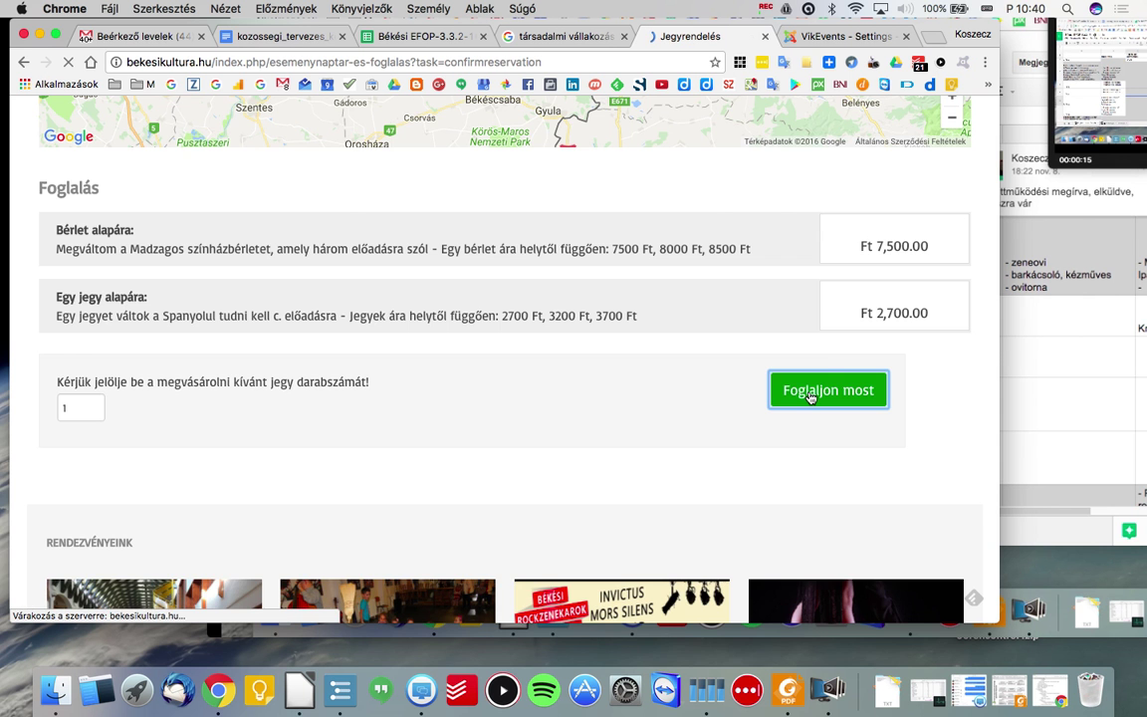
# Examine the theatre seating map on the reservation page for reserved and free seats.
pyautogui.scroll(-3, 812, 397)
pyautogui.scroll(-10, 812, 397)
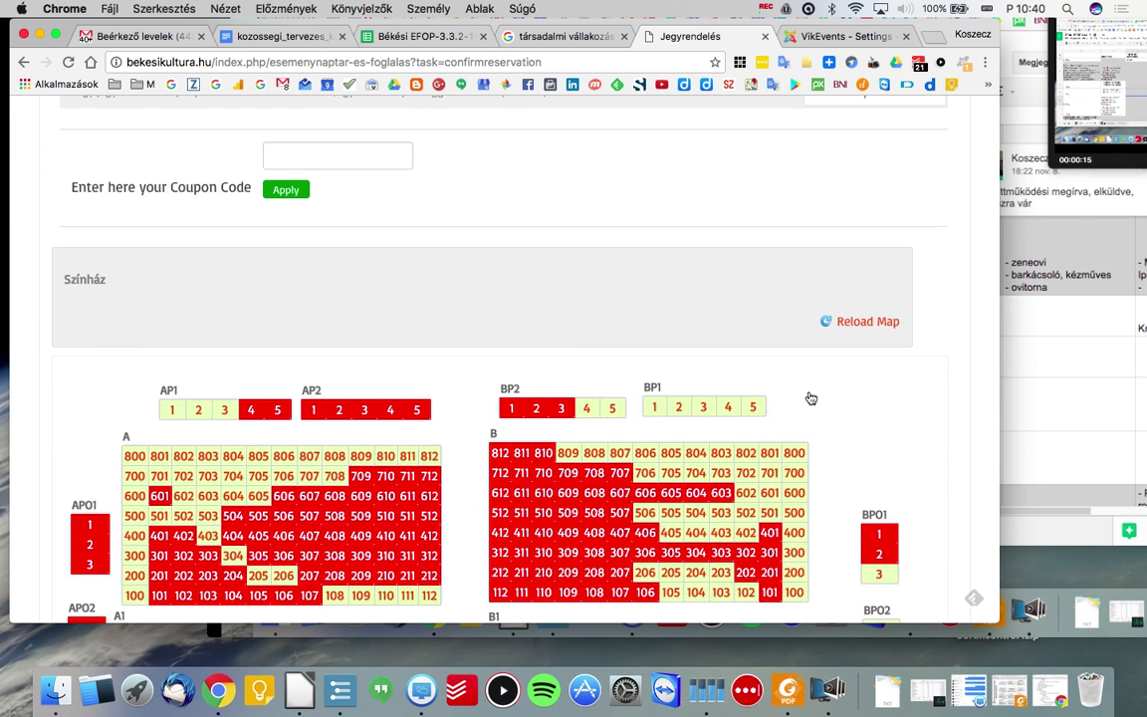
pyautogui.scroll(-1, 812, 397)
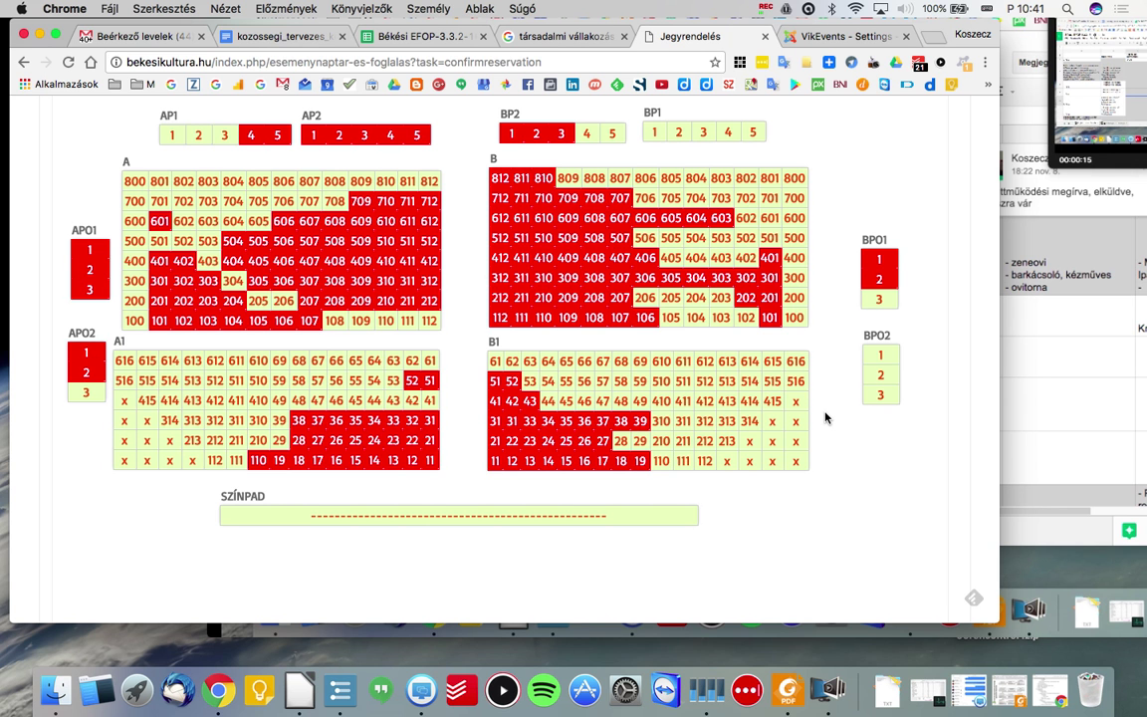
pyautogui.scroll(-2, 825, 418)
# Return to the VikEvents settings and widen the browser window to the screen's full width.
pyautogui.click(819, 38)
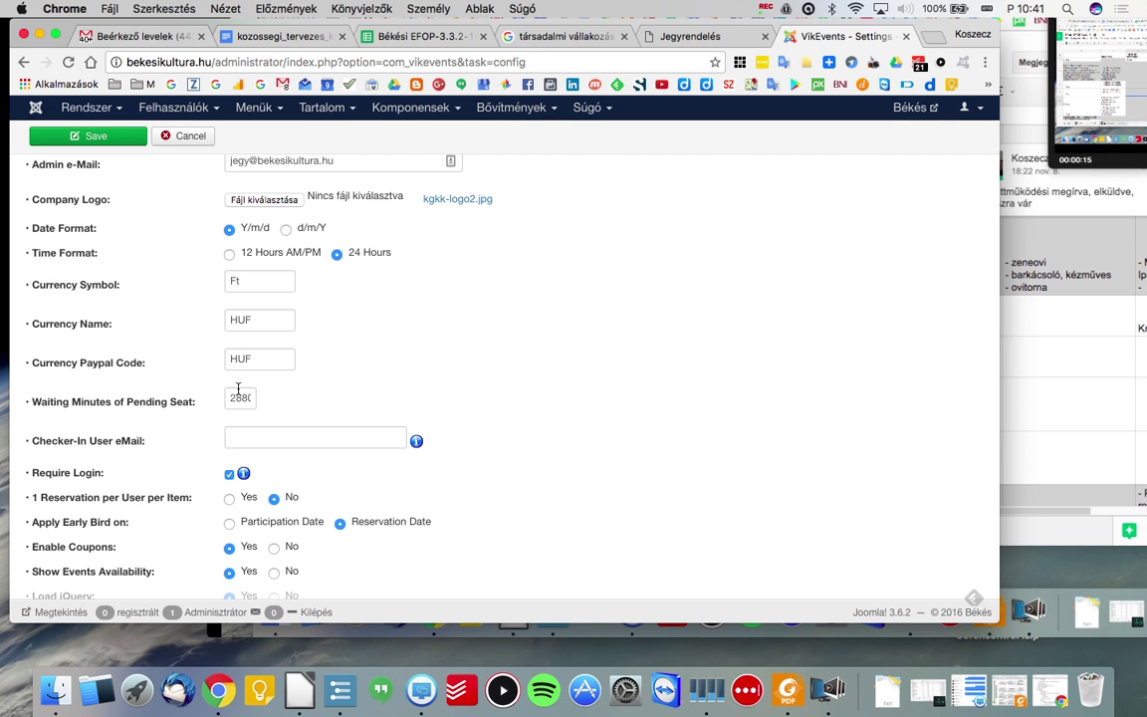
pyautogui.scroll(-3, 238, 389)
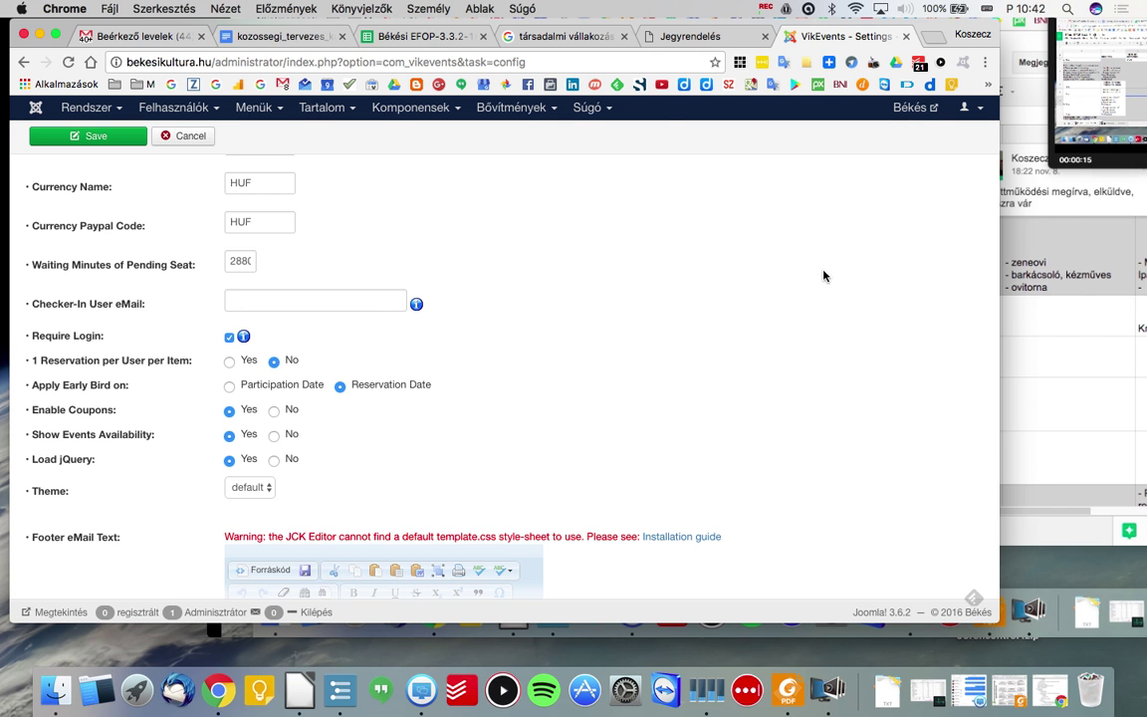
pyautogui.moveTo(1001, 363); pyautogui.dragTo(1145, 349)
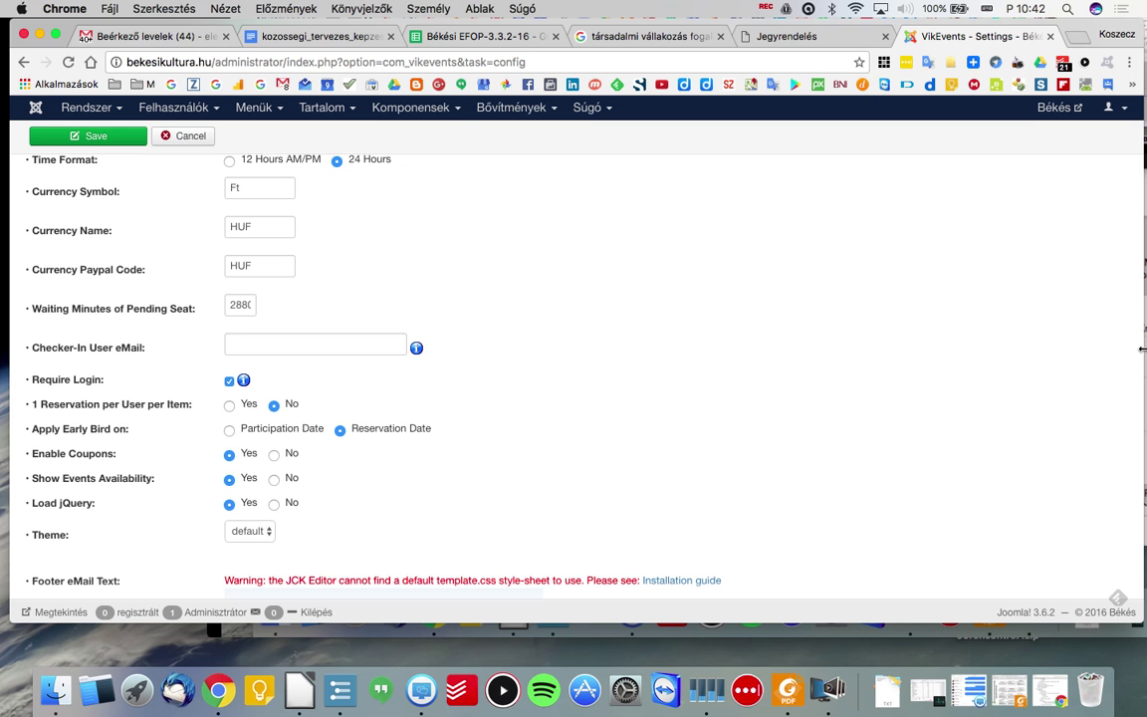
# Examine the settings for pending seat waiting time, checker-in e-mail, required login, reservations per user, early bird, coupons, events availability, jQuery and theme.
pyautogui.doubleClick(241, 303)
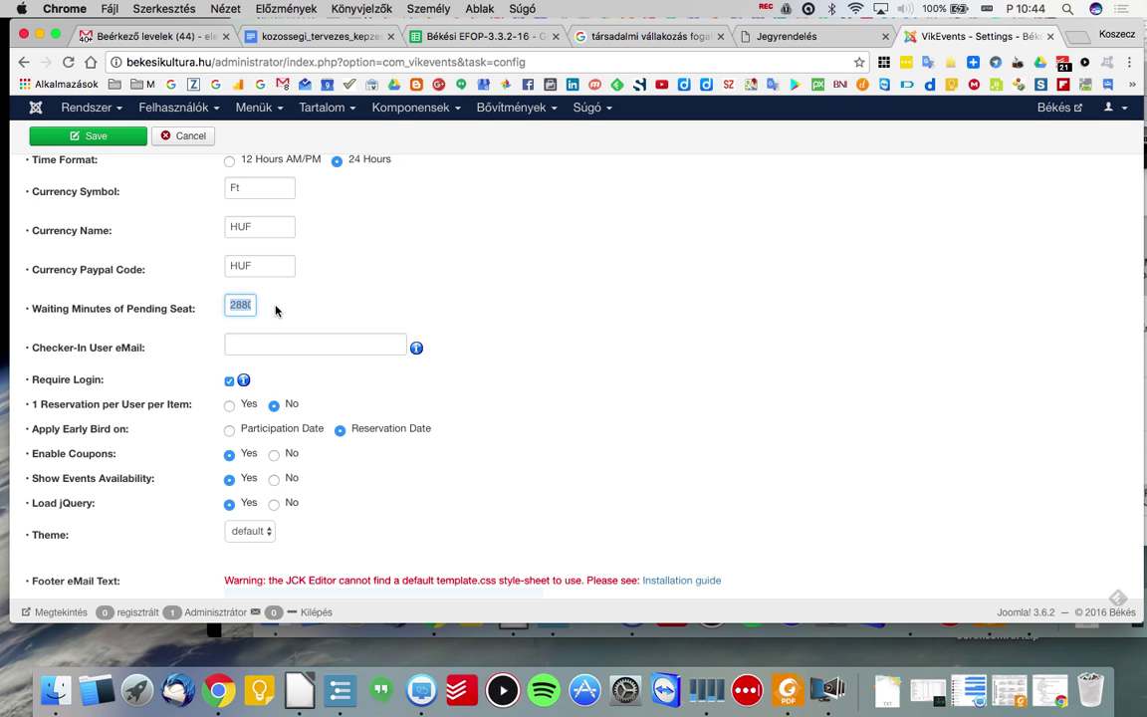
pyautogui.scroll(-2, 487, 433)
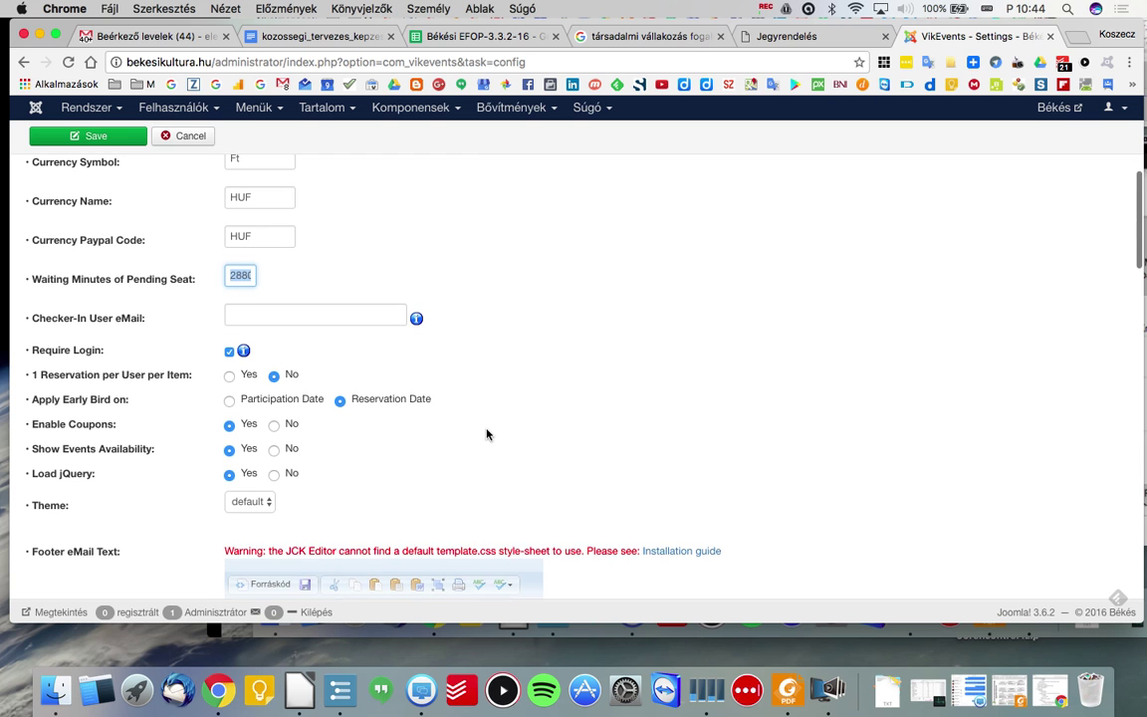
pyautogui.scroll(-2, 487, 435)
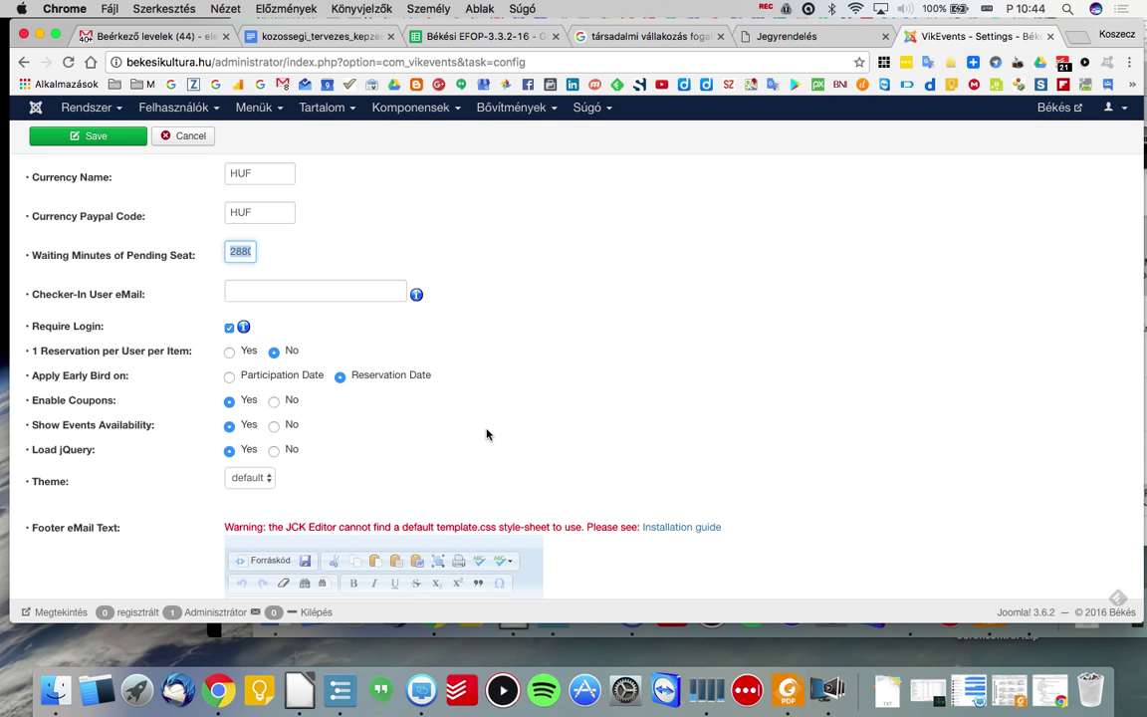
pyautogui.scroll(-1, 487, 434)
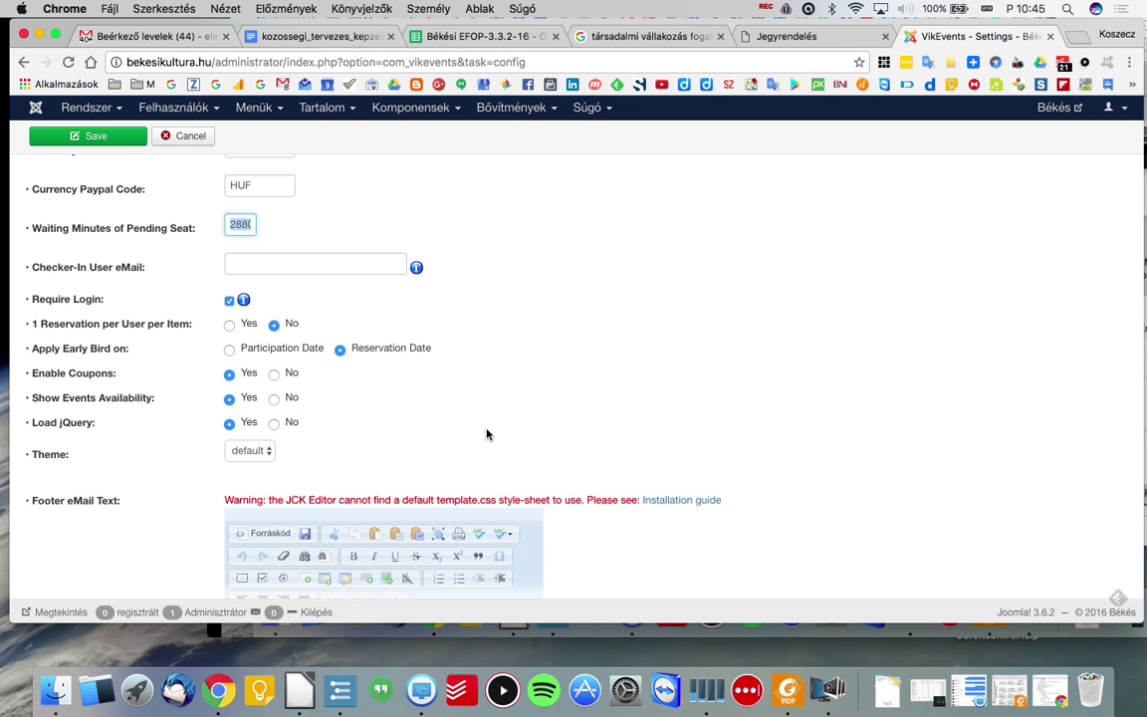
pyautogui.scroll(-2, 487, 434)
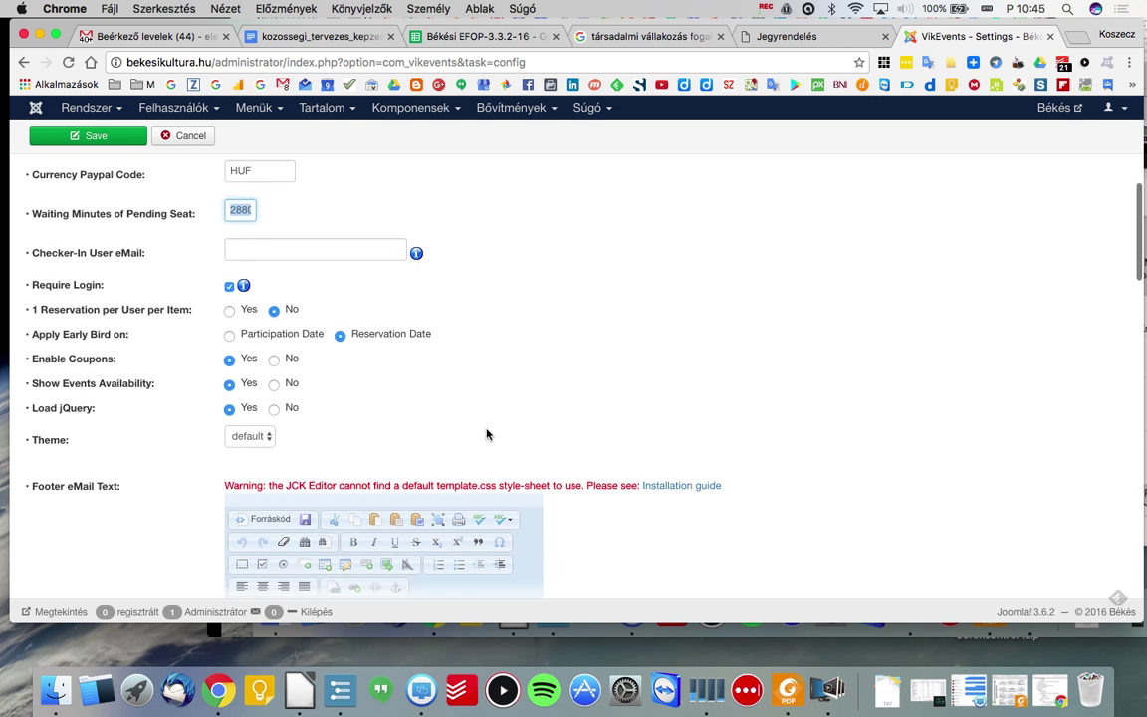
pyautogui.scroll(-2, 487, 434)
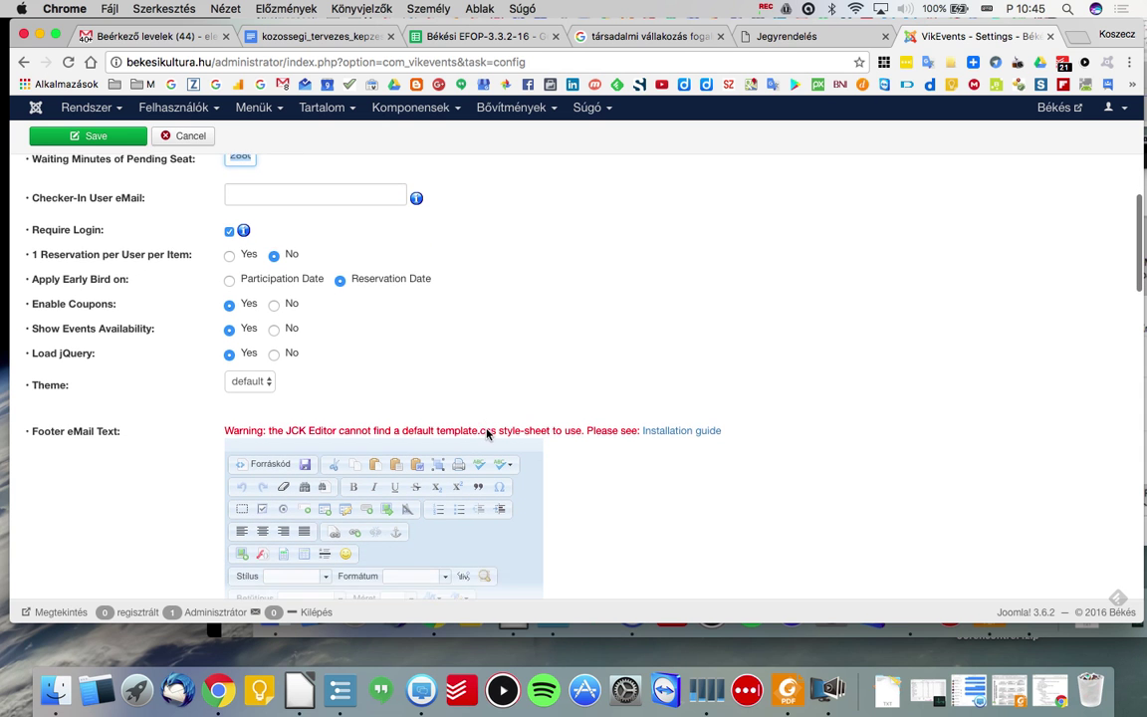
pyautogui.scroll(-1, 487, 430)
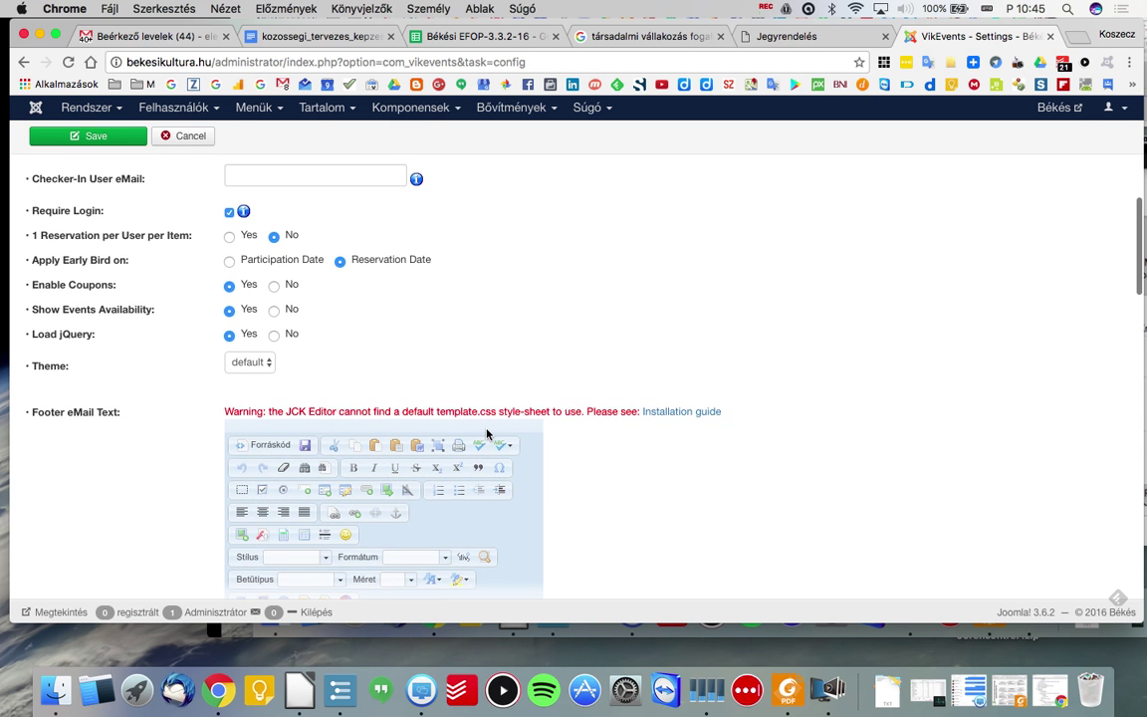
pyautogui.scroll(2, 487, 434)
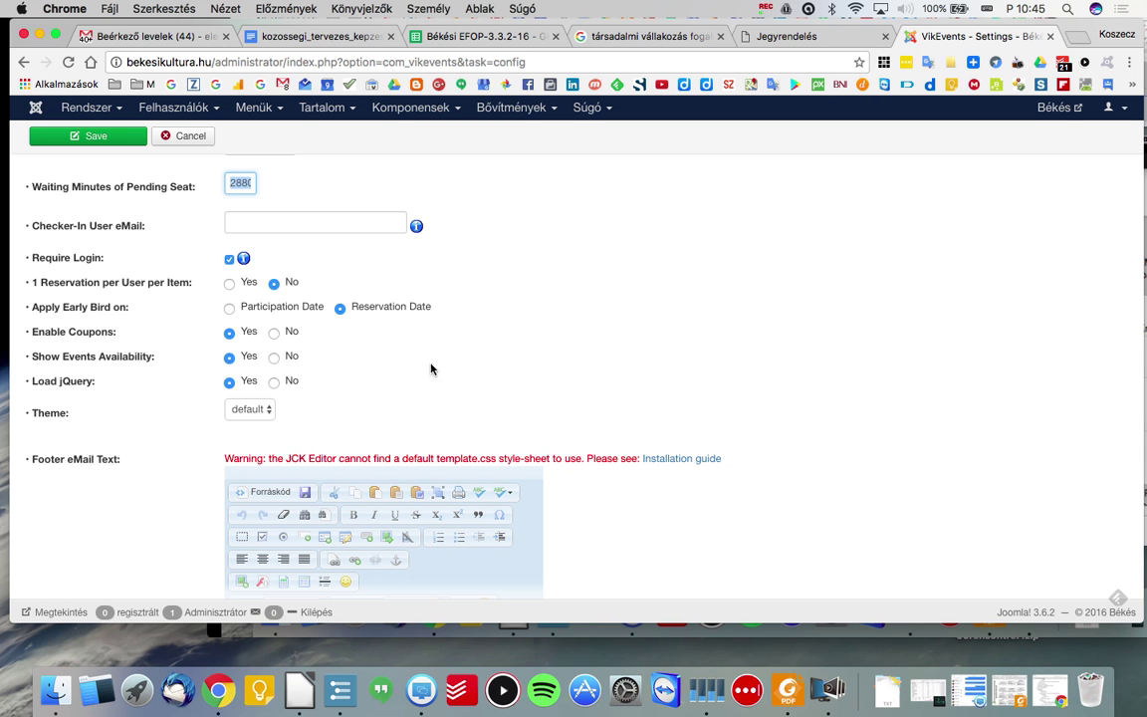
pyautogui.click(251, 182)
pyautogui.scroll(-1, 330, 211)
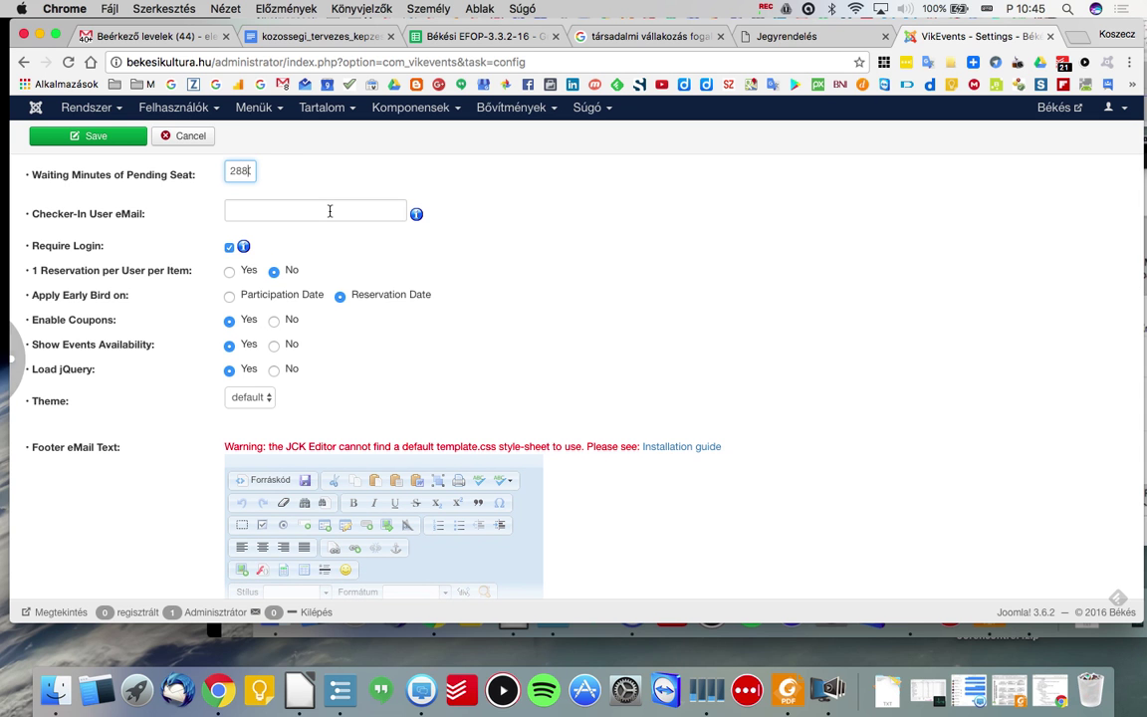
pyautogui.scroll(-3, 330, 211)
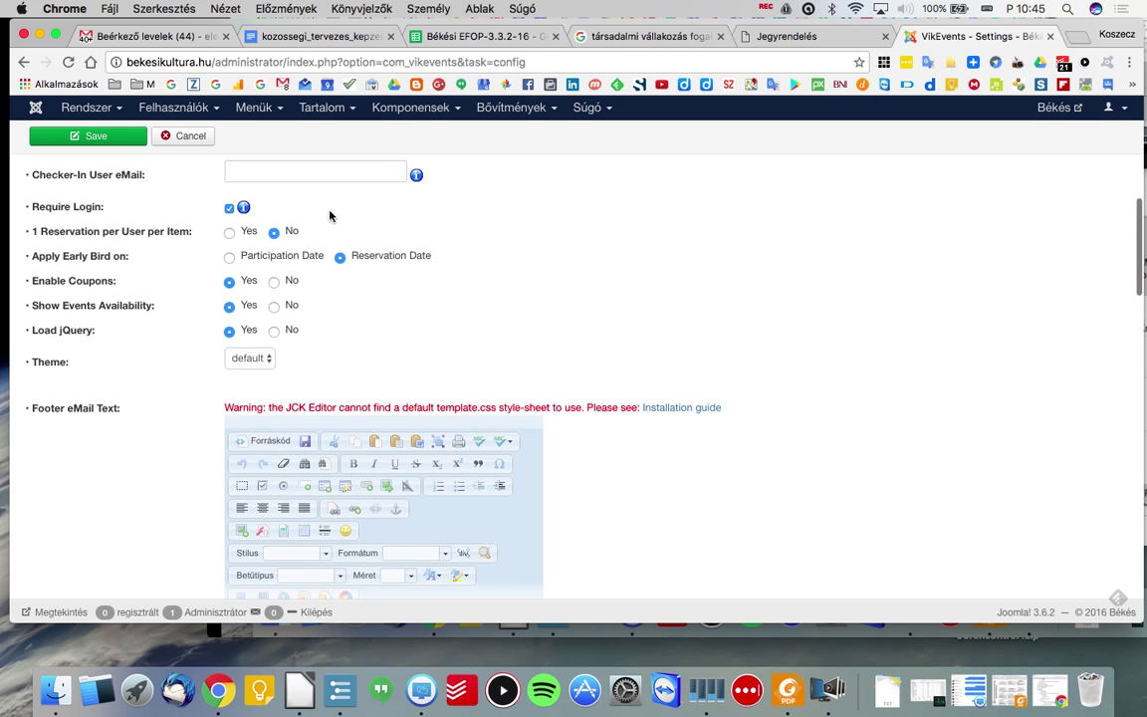
pyautogui.scroll(-3, 330, 215)
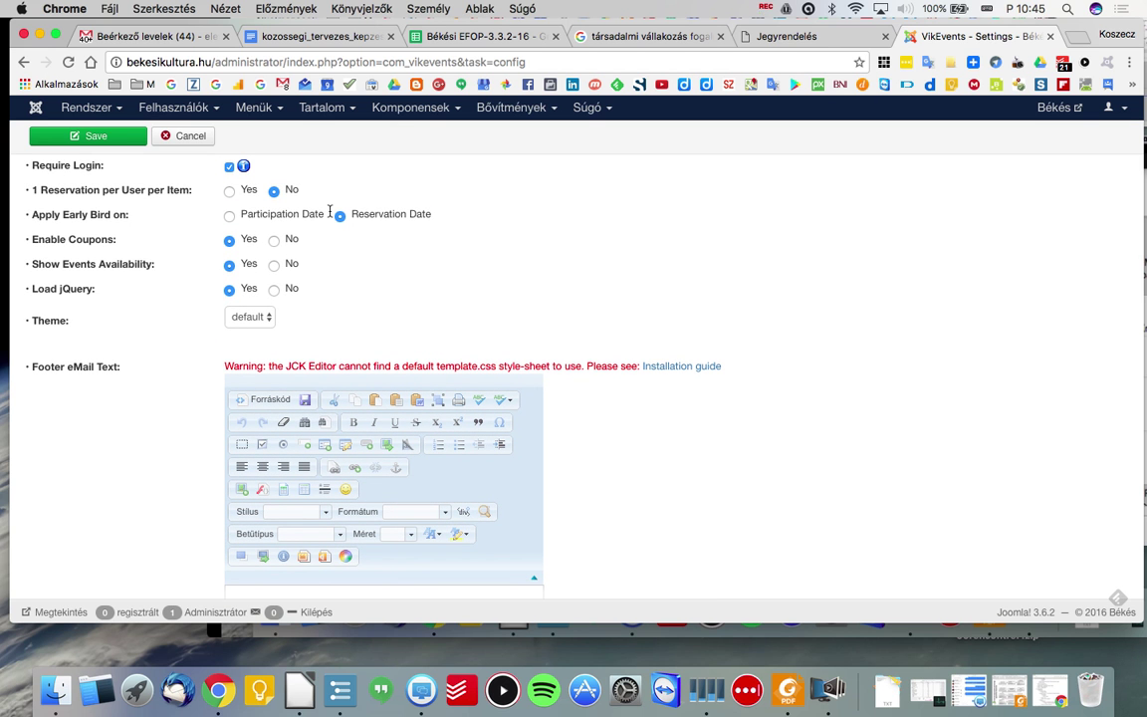
pyautogui.scroll(-1, 330, 211)
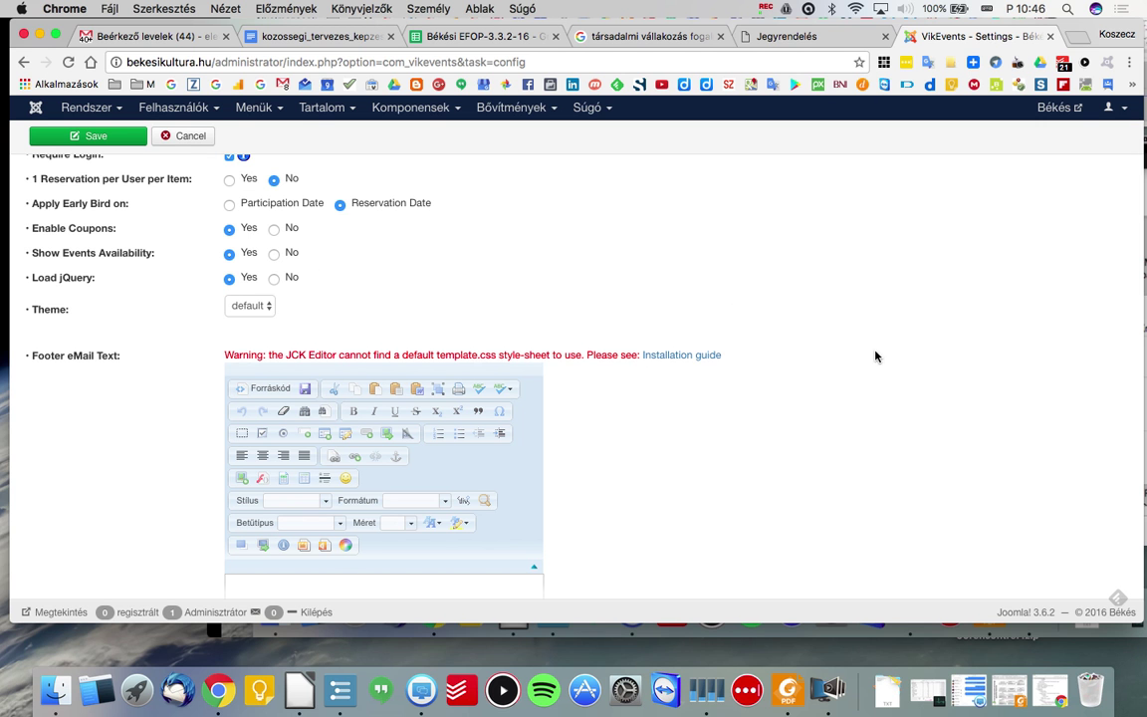
# Examine the footer e-mail text, ticket heading text and ticket footer text editors in the VikEvents settings.
pyautogui.scroll(-5, 876, 357)
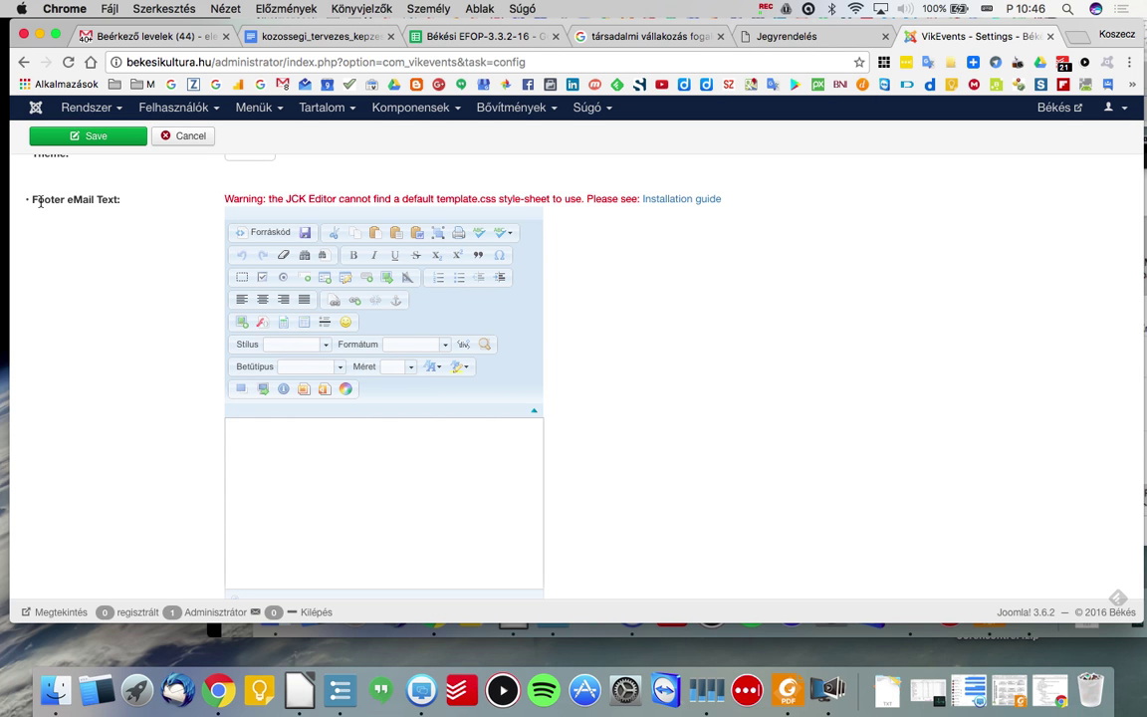
pyautogui.click(434, 483)
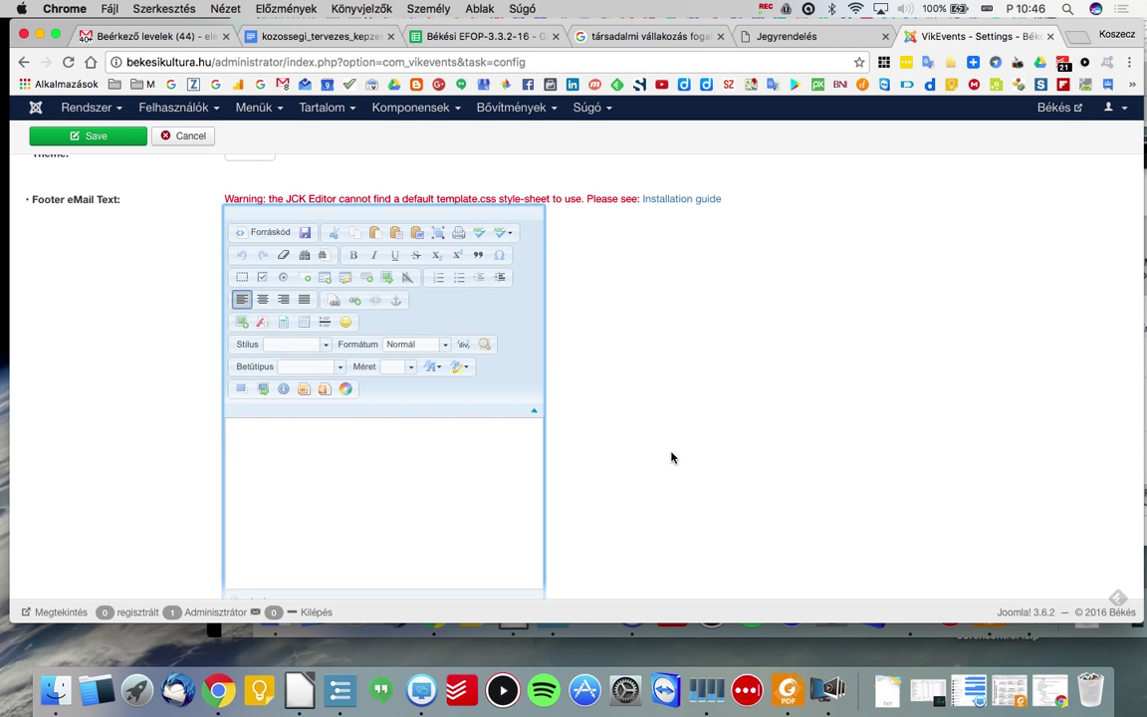
pyautogui.scroll(-8, 671, 457)
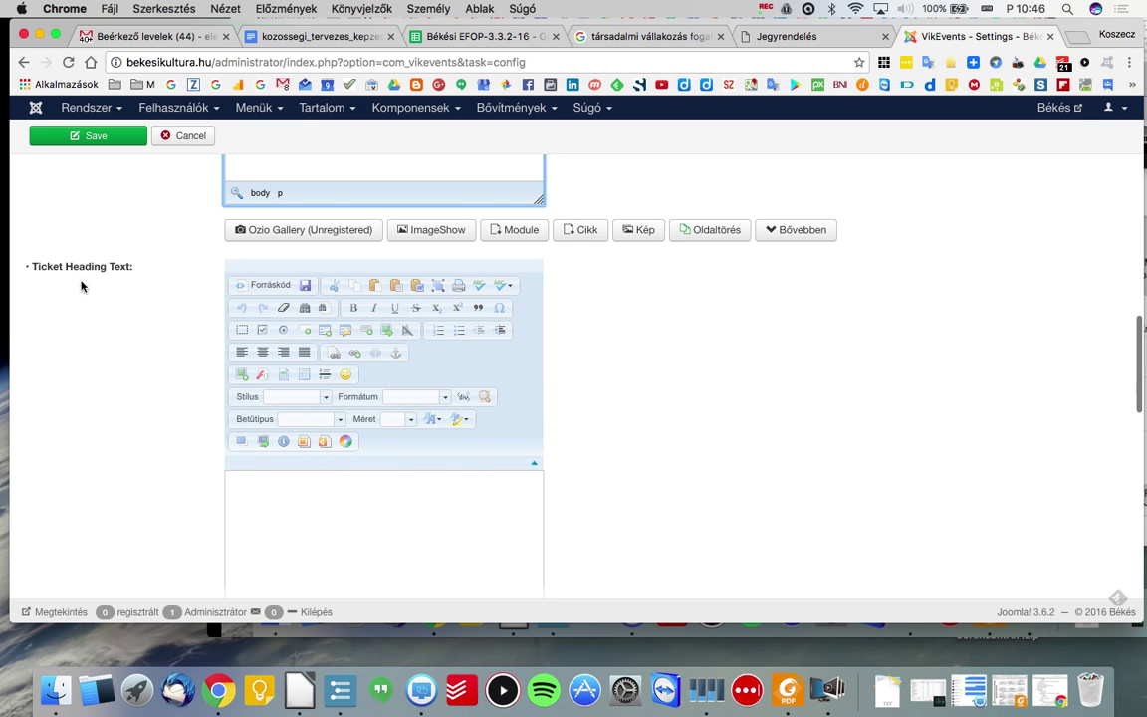
pyautogui.click(84, 341)
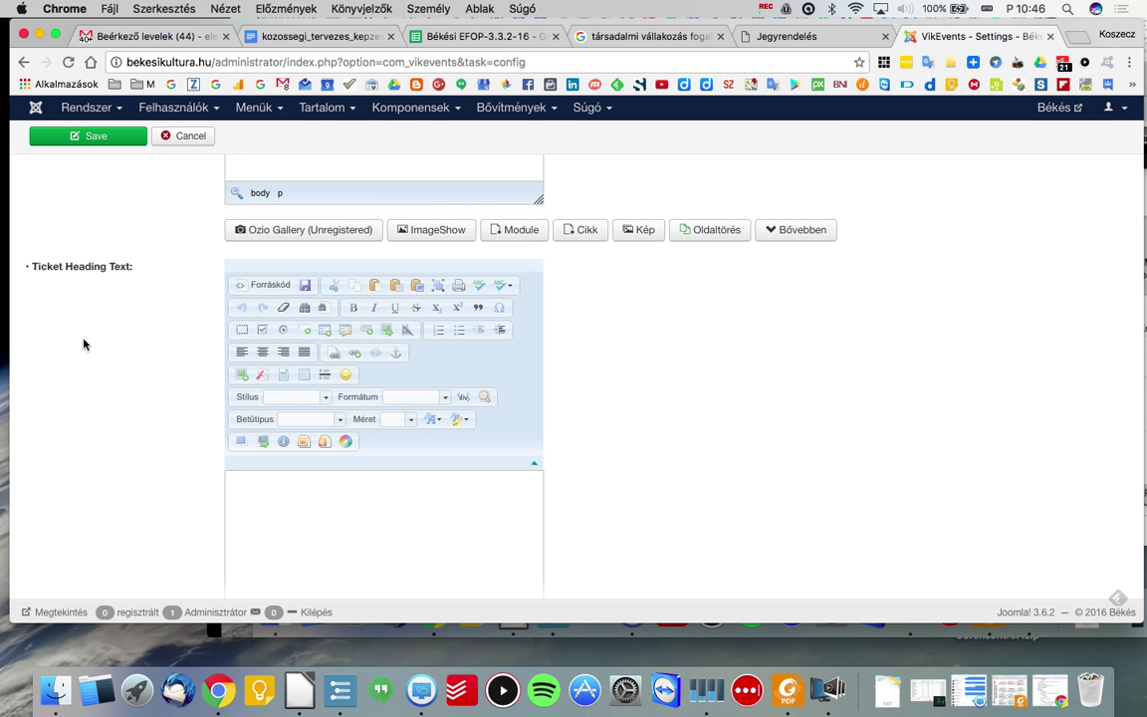
pyautogui.scroll(-2, 83, 344)
pyautogui.scroll(-3, 84, 344)
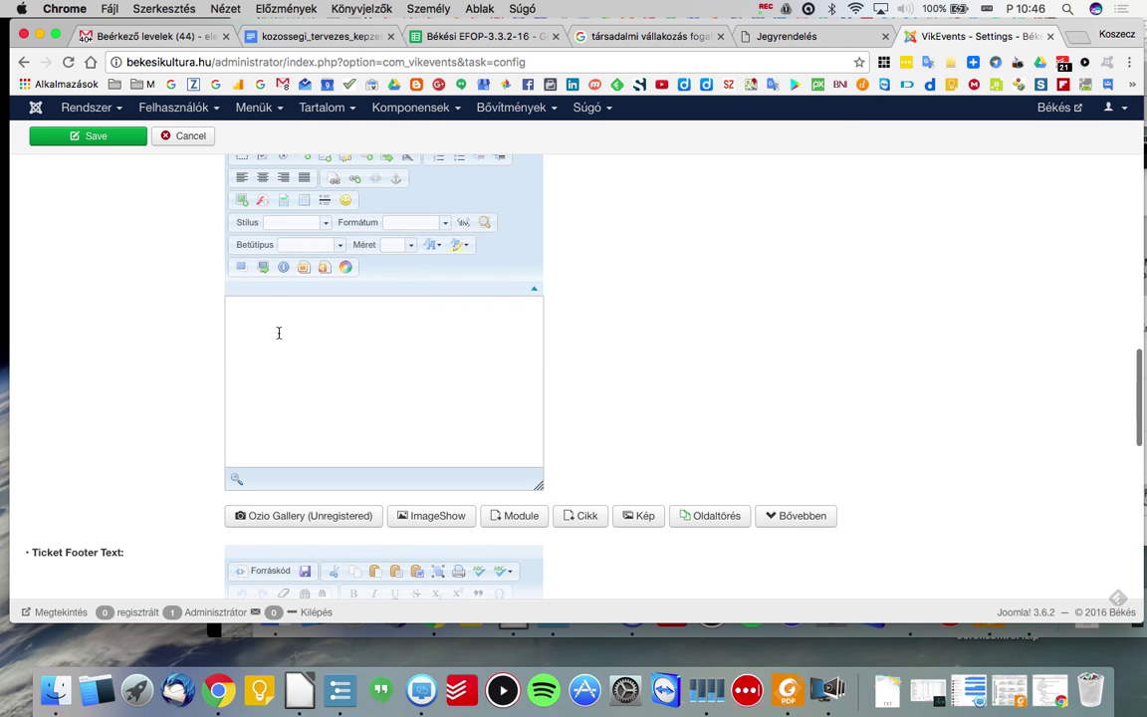
pyautogui.scroll(-8, 748, 348)
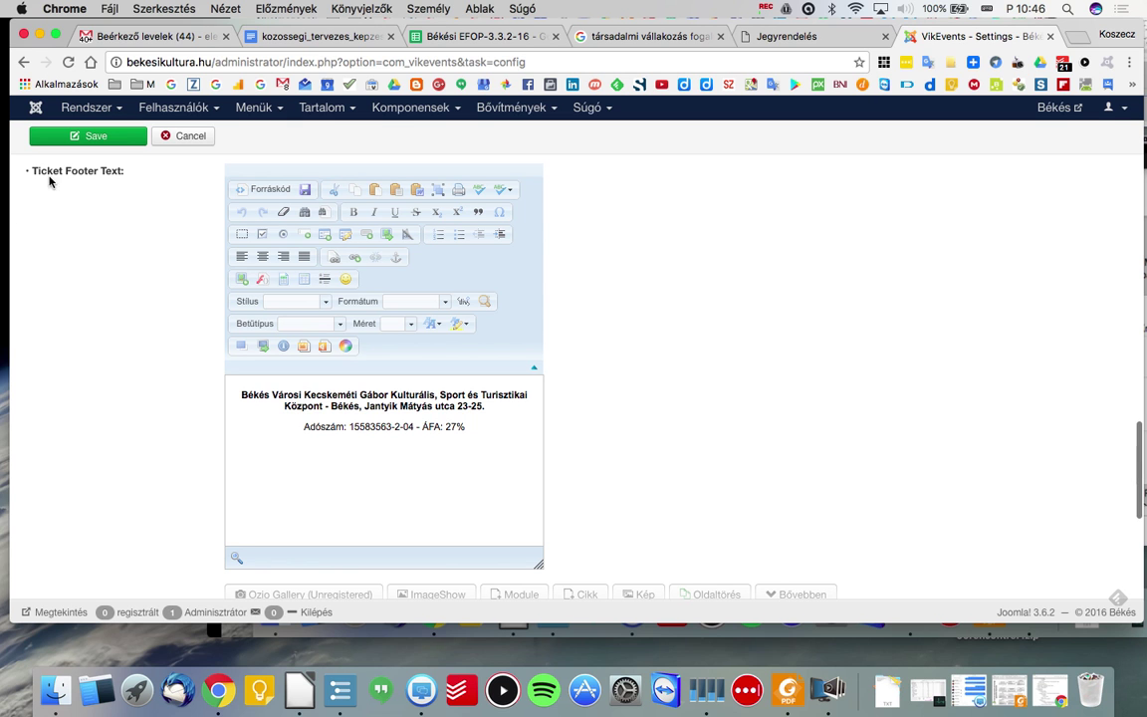
# Examine the ticket footer text and the PDF advertisement page editor below it in the VikEvents settings.
pyautogui.click(466, 437)
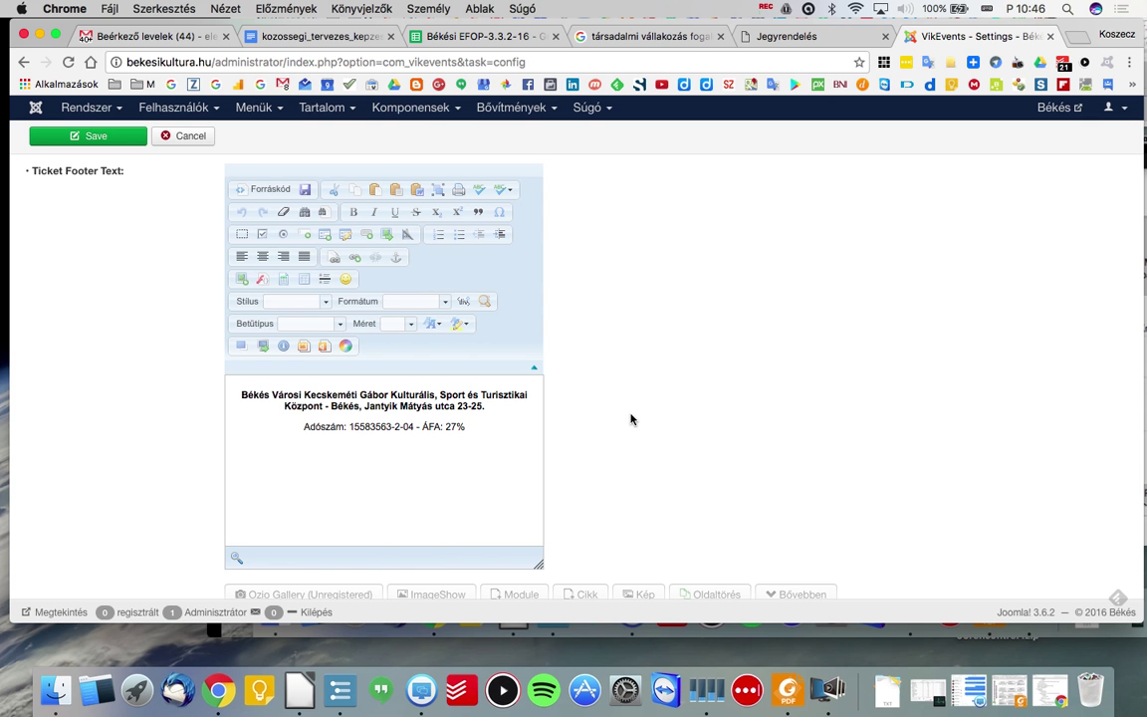
pyautogui.scroll(-3, 630, 420)
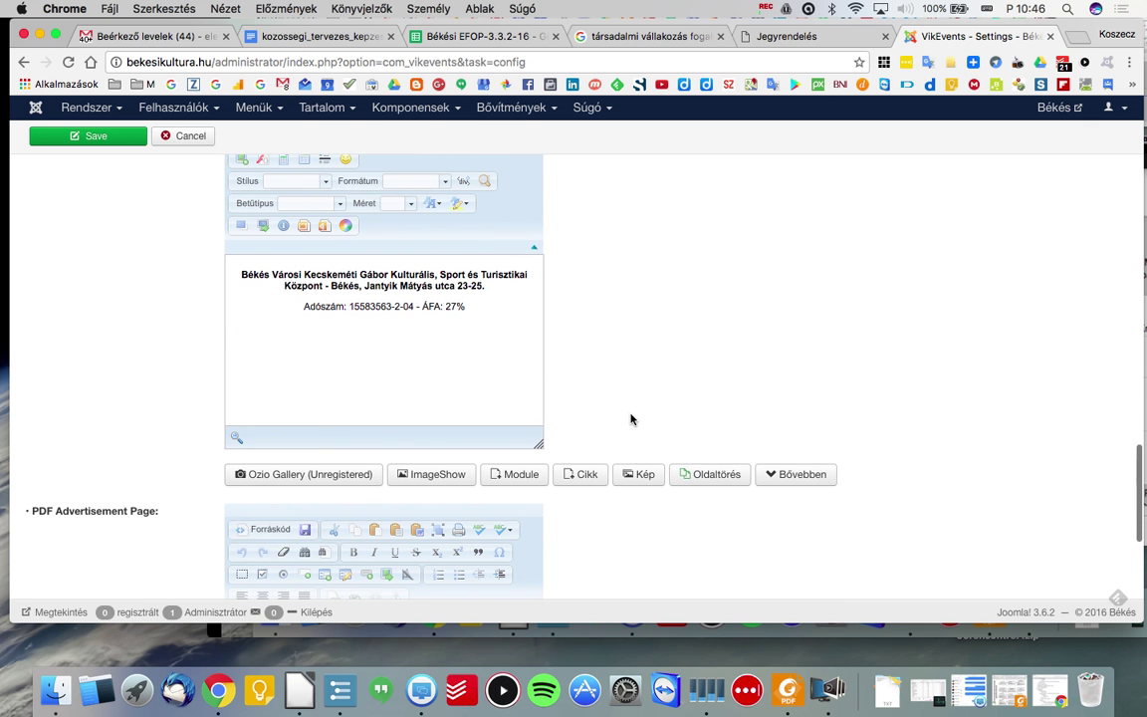
pyautogui.scroll(1, 631, 419)
pyautogui.scroll(1, 631, 419)
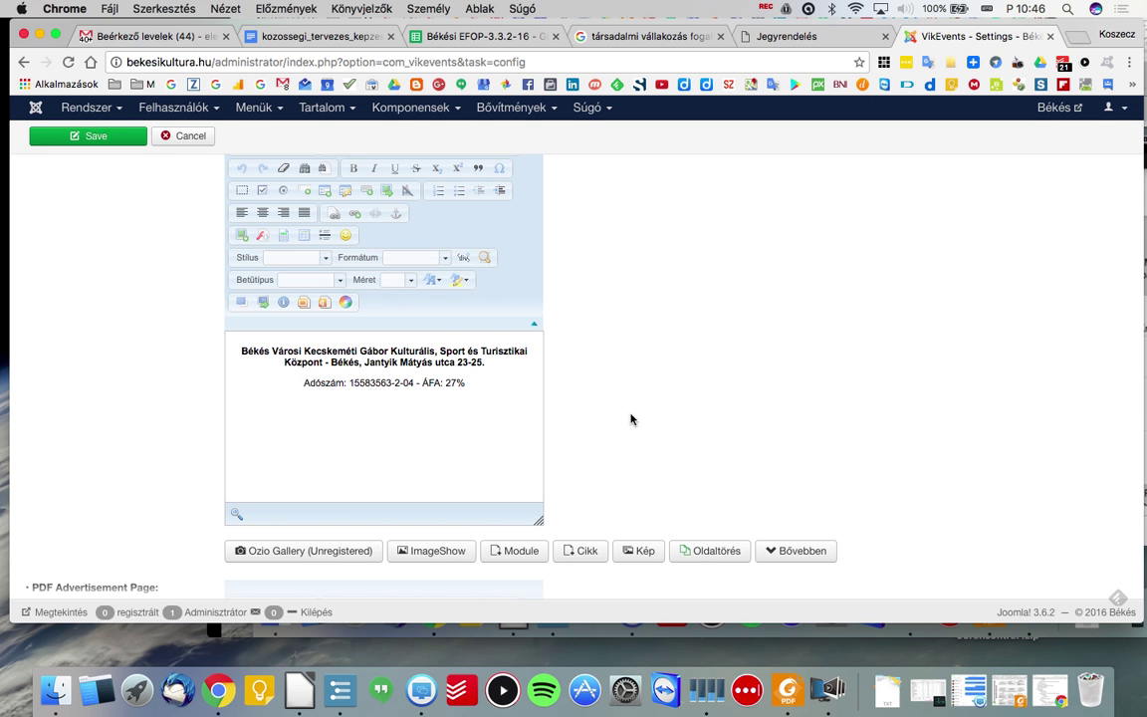
pyautogui.scroll(1, 630, 420)
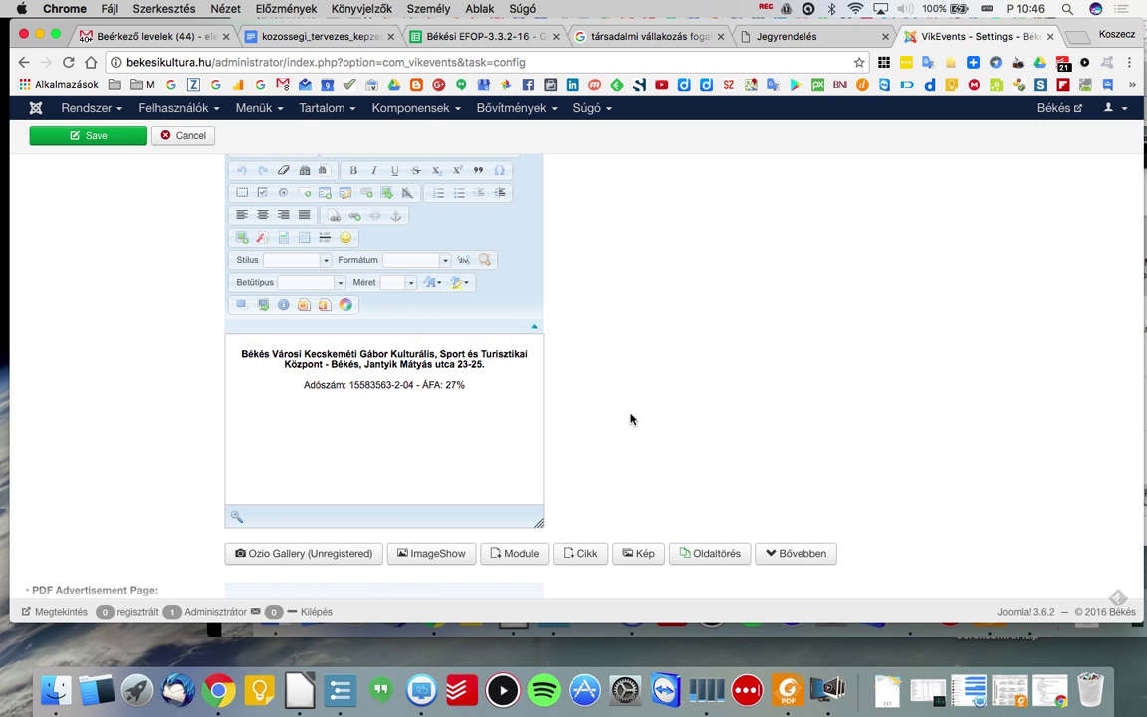
pyautogui.scroll(-2, 630, 419)
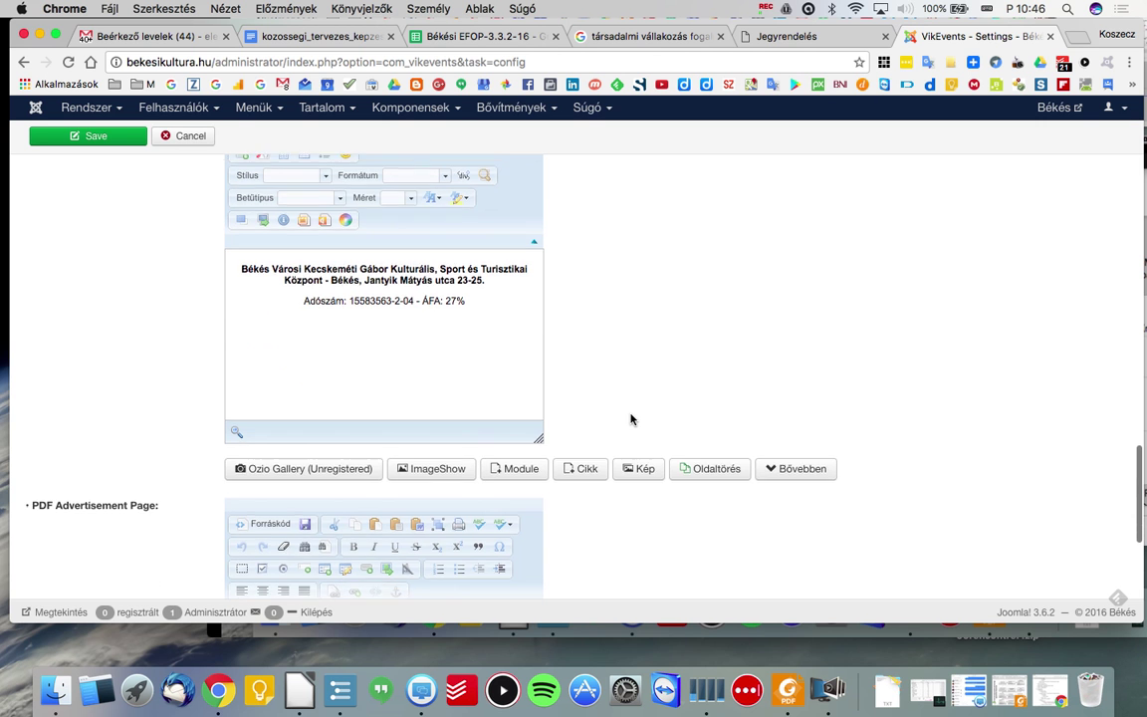
pyautogui.scroll(-3, 630, 397)
pyautogui.scroll(-2, 630, 393)
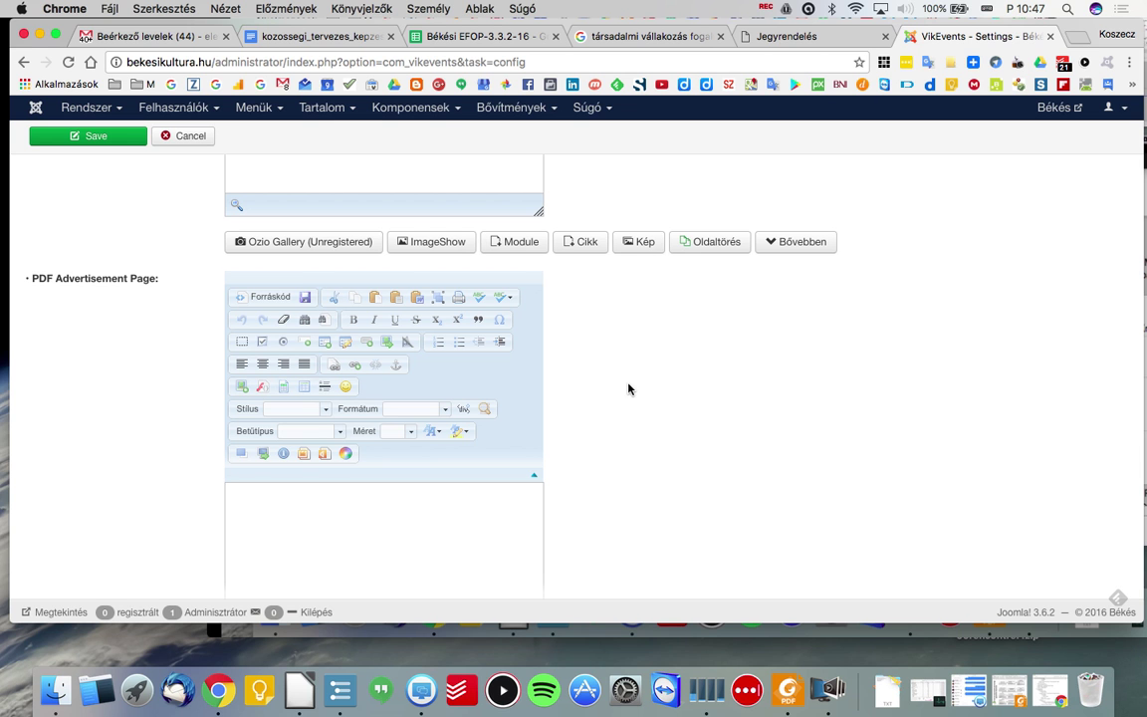
pyautogui.scroll(-2, 630, 392)
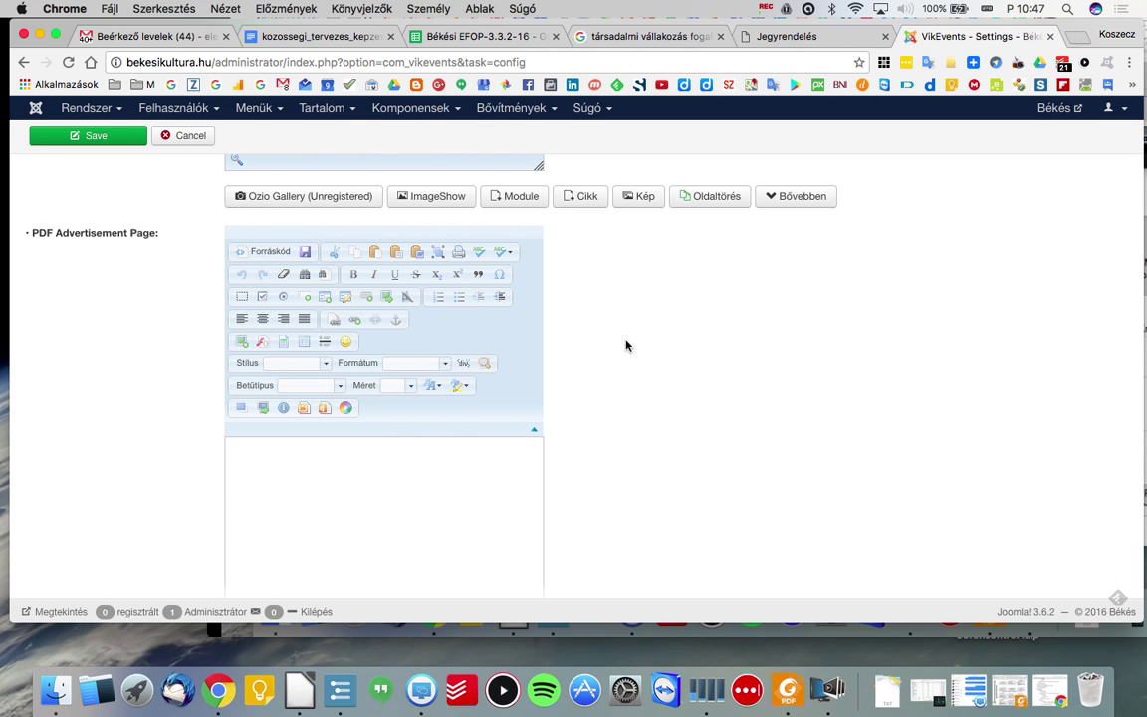
pyautogui.scroll(1, 637, 242)
pyautogui.scroll(-3, 637, 242)
pyautogui.scroll(1, 638, 242)
# Review the ticket heading text editor again alongside the neighbouring footer e-mail text and ticket footer text editors.
pyautogui.scroll(8, 637, 243)
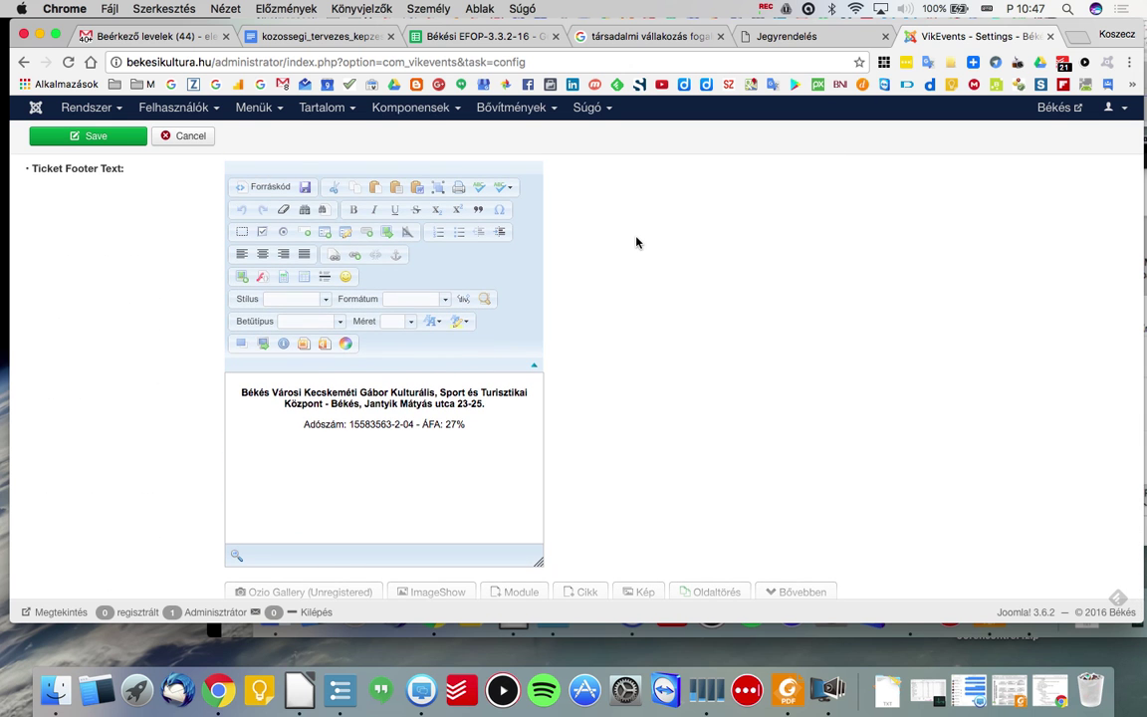
pyautogui.scroll(3, 638, 242)
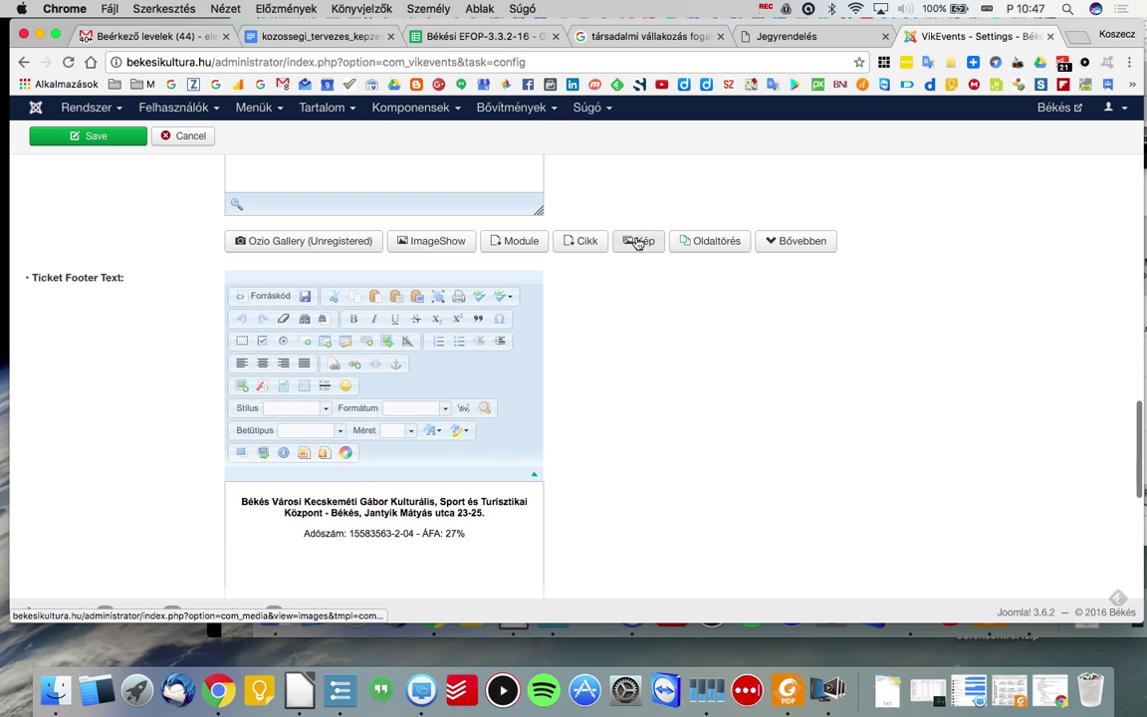
pyautogui.scroll(2, 637, 242)
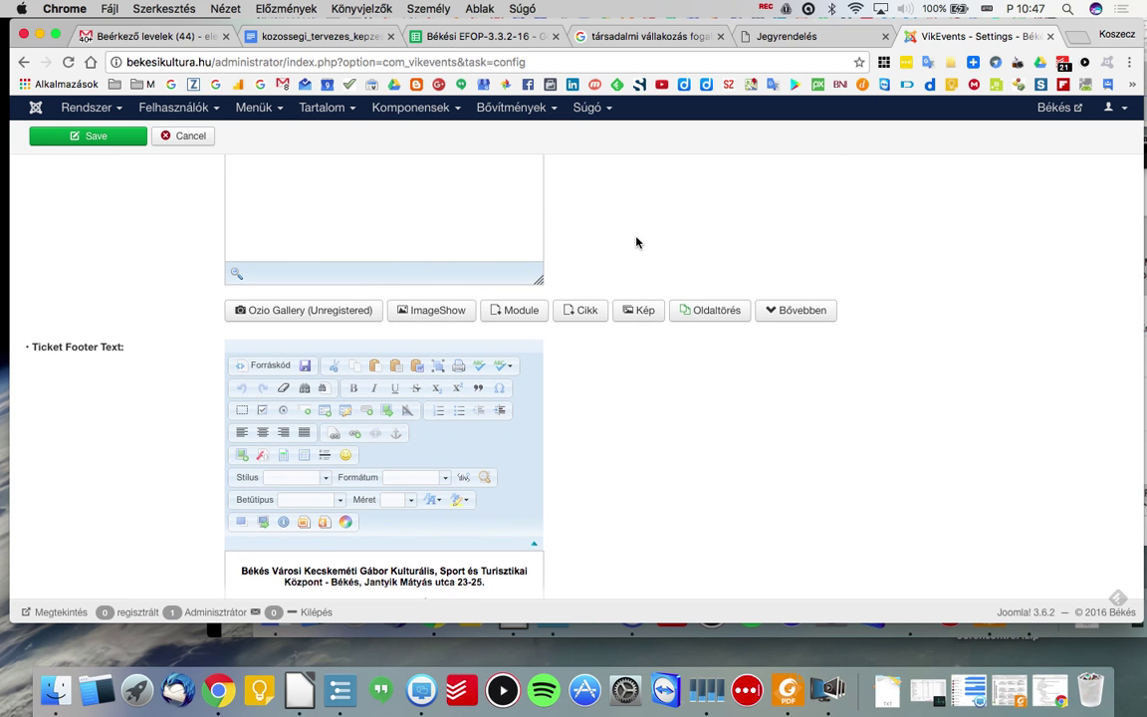
pyautogui.scroll(1, 637, 242)
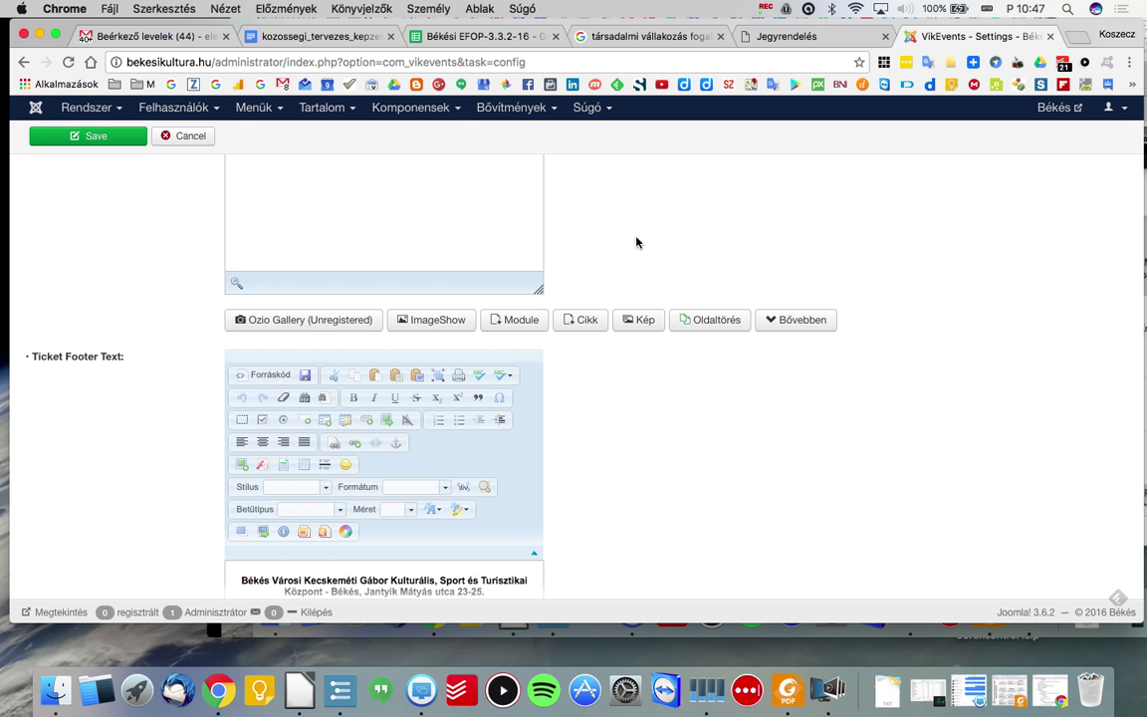
pyautogui.scroll(5, 638, 242)
pyautogui.scroll(3, 637, 242)
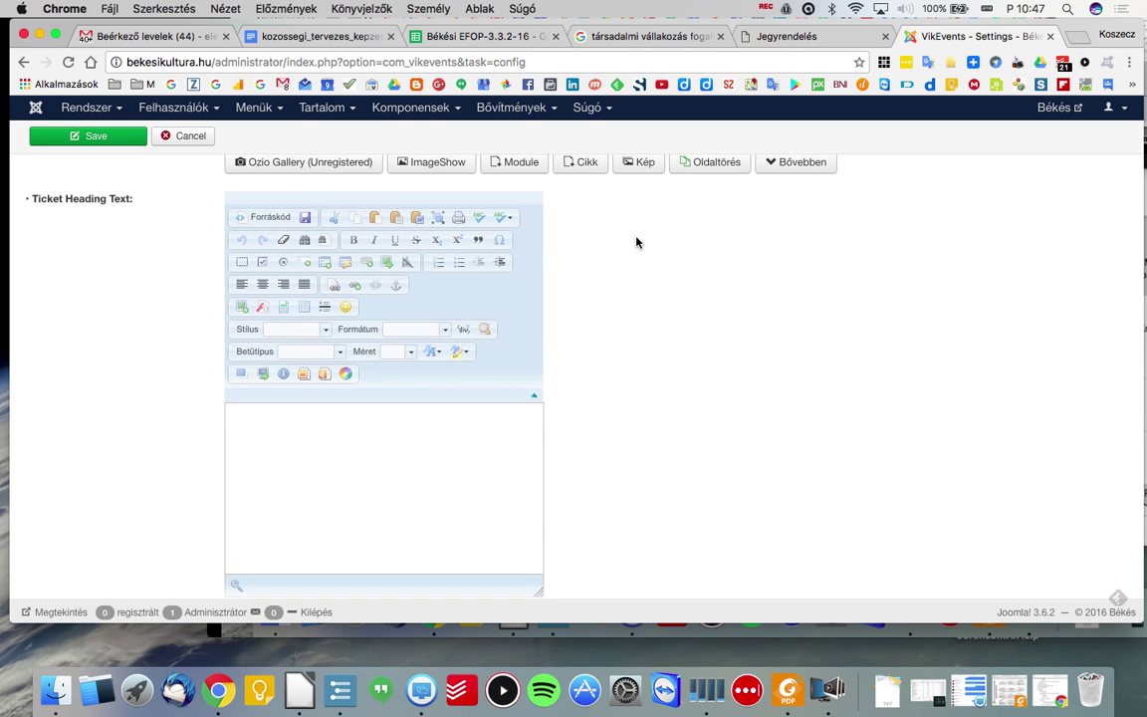
pyautogui.scroll(1, 637, 242)
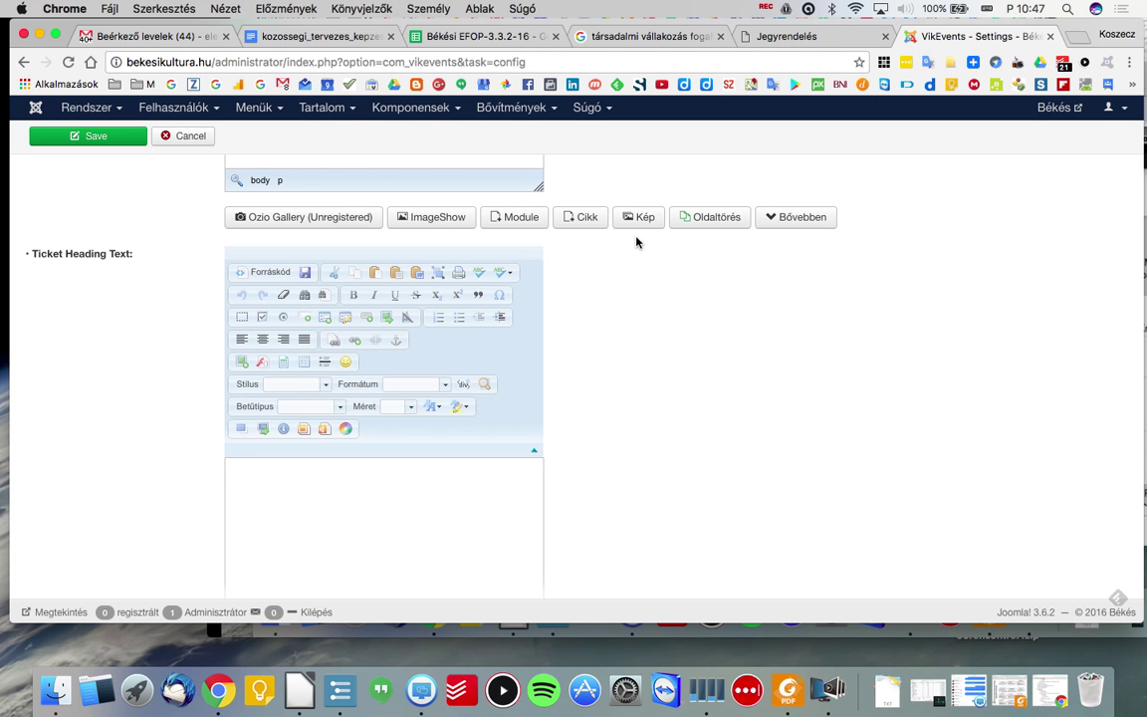
pyautogui.scroll(-5, 637, 242)
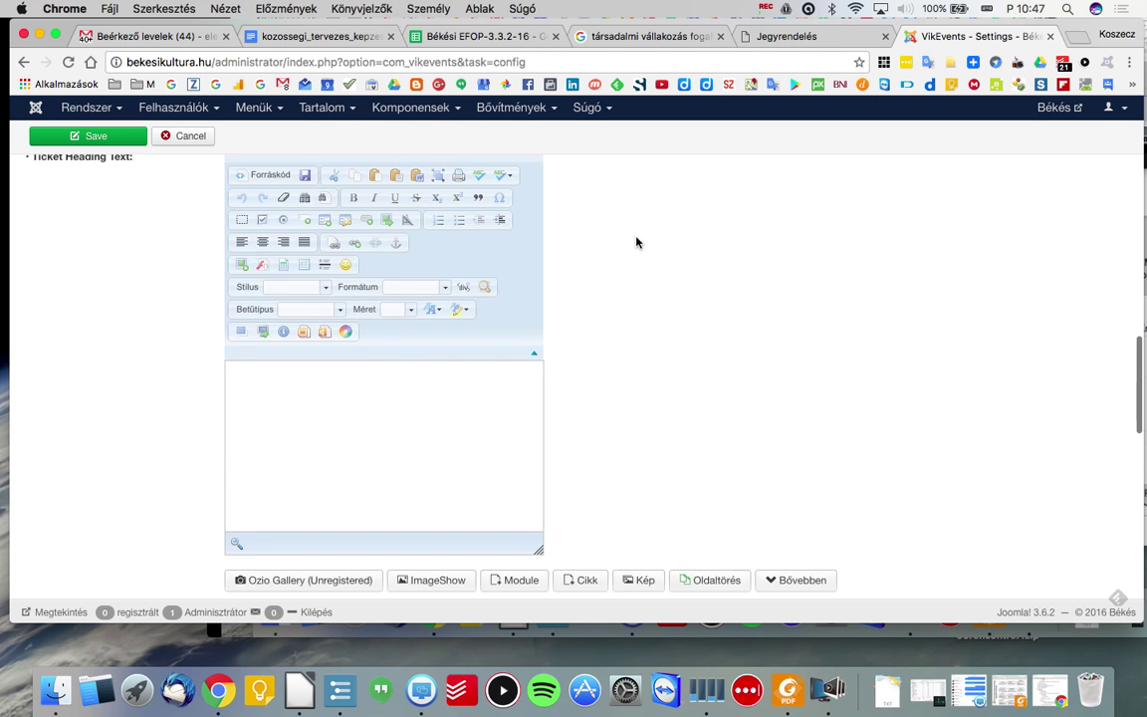
pyautogui.scroll(1, 637, 242)
pyautogui.scroll(15, 637, 242)
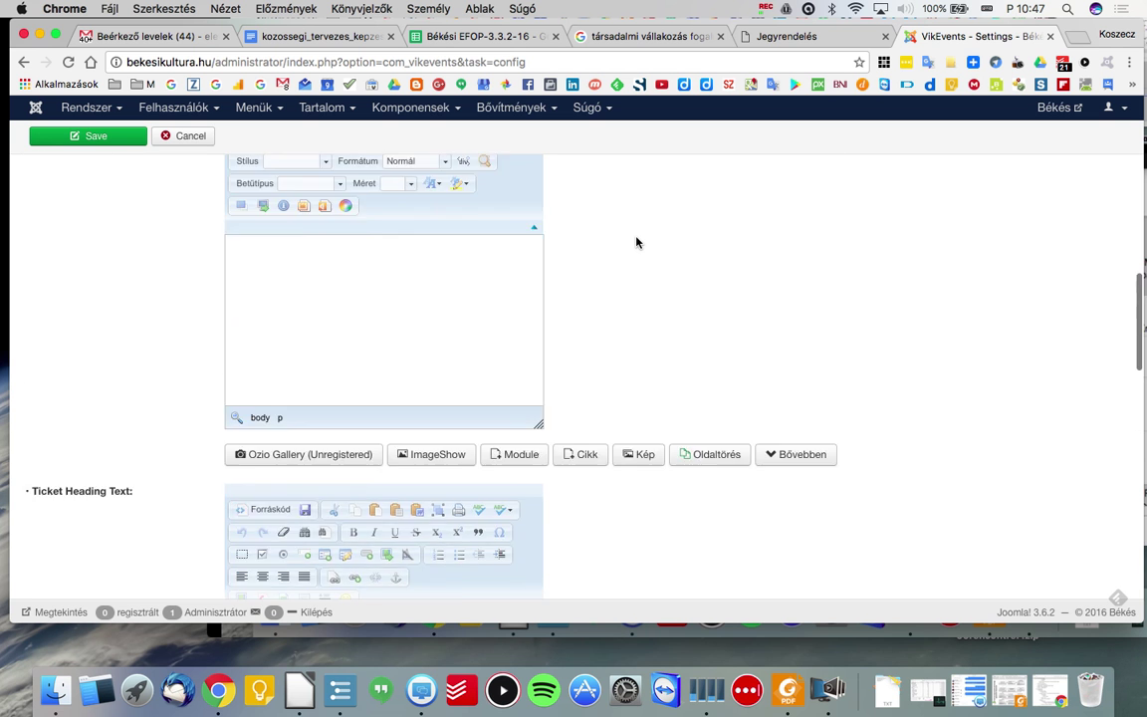
pyautogui.scroll(-15, 664, 422)
pyautogui.scroll(-5, 663, 423)
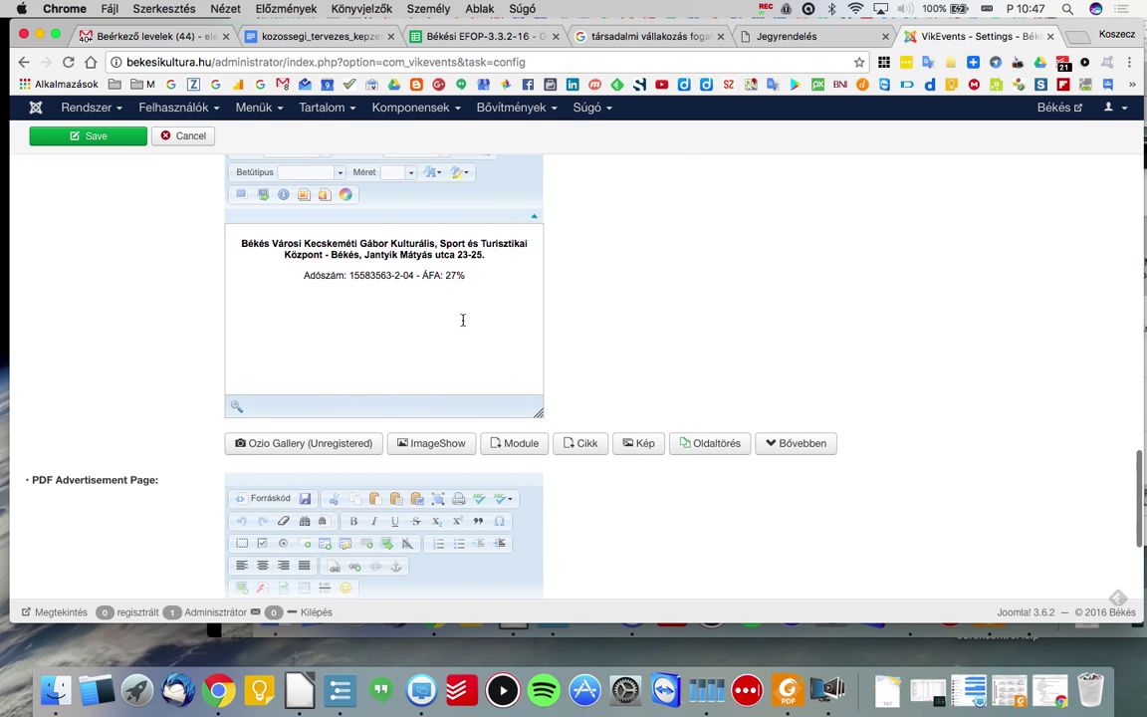
# Check the PDF Advertisement Page field and save the VikEvents settings.
pyautogui.scroll(-5, 462, 321)
pyautogui.scroll(2, 463, 321)
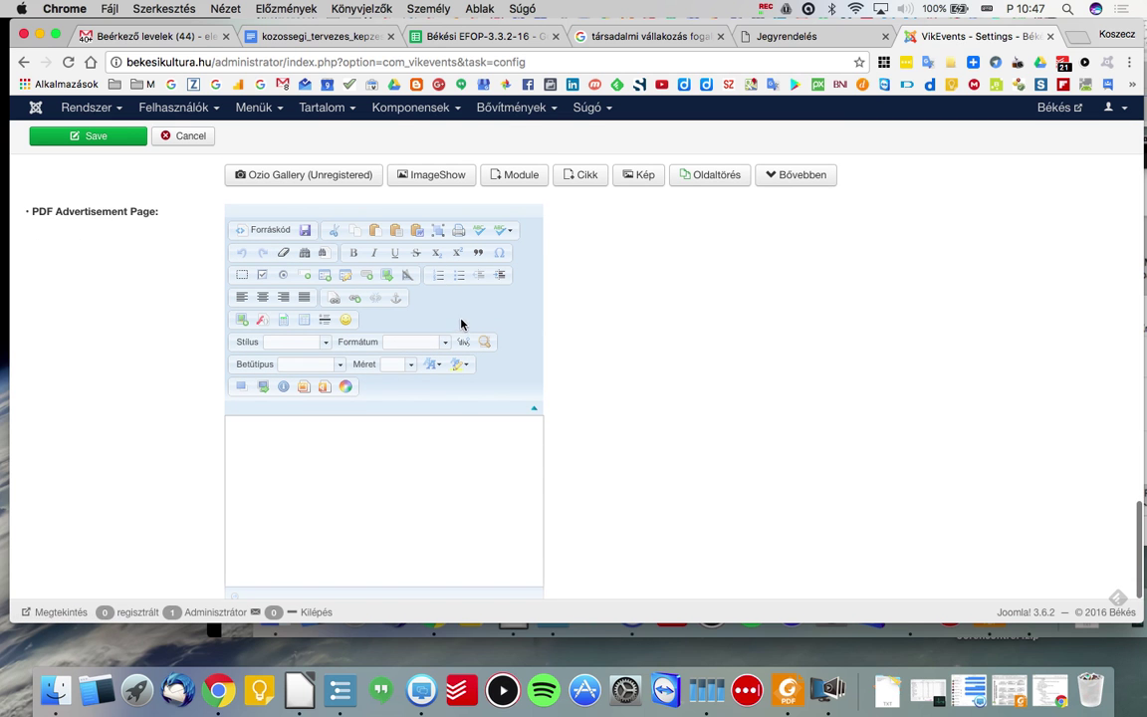
pyautogui.tripleClick(43, 209)
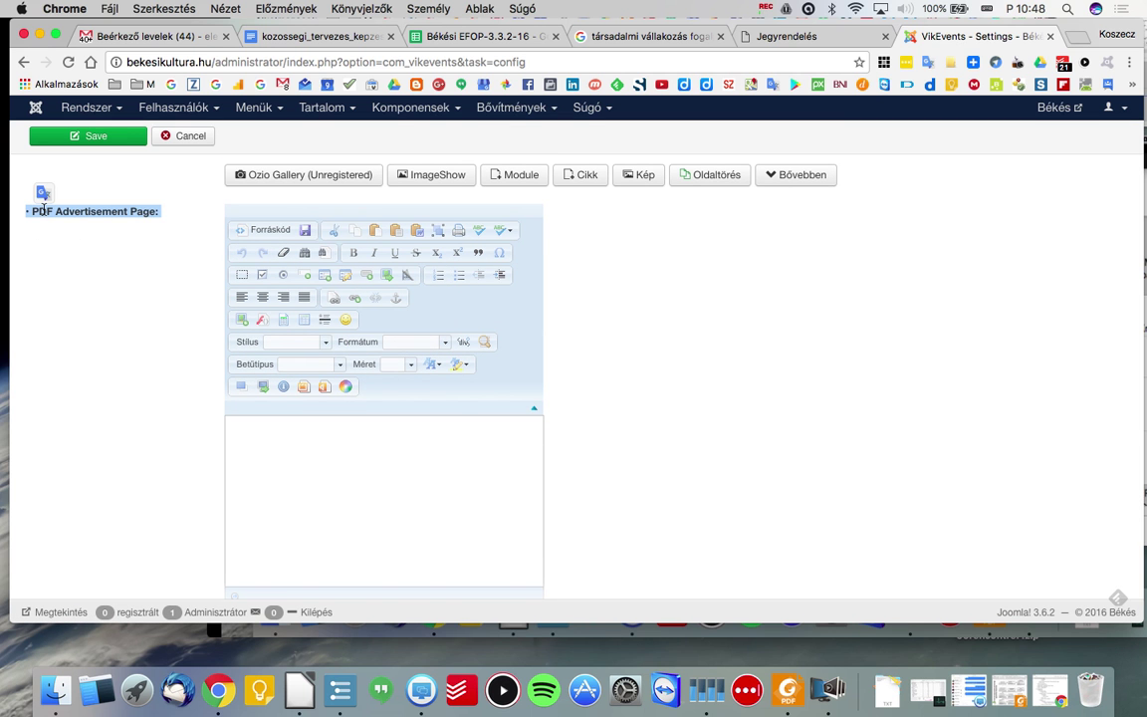
pyautogui.click(289, 464)
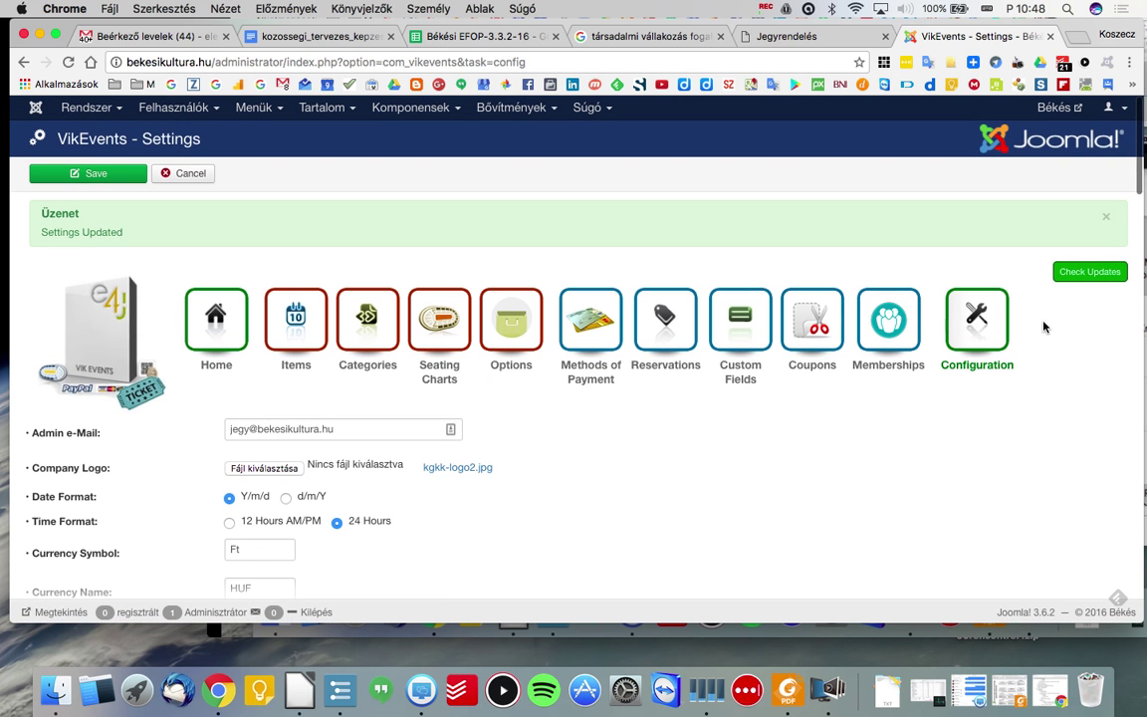
# Open the published event "Spanyolul tudni kell - Madzagos színházbérlettel kedvezményesen!" for editing from the VikEvents items list.
pyautogui.click(217, 315)
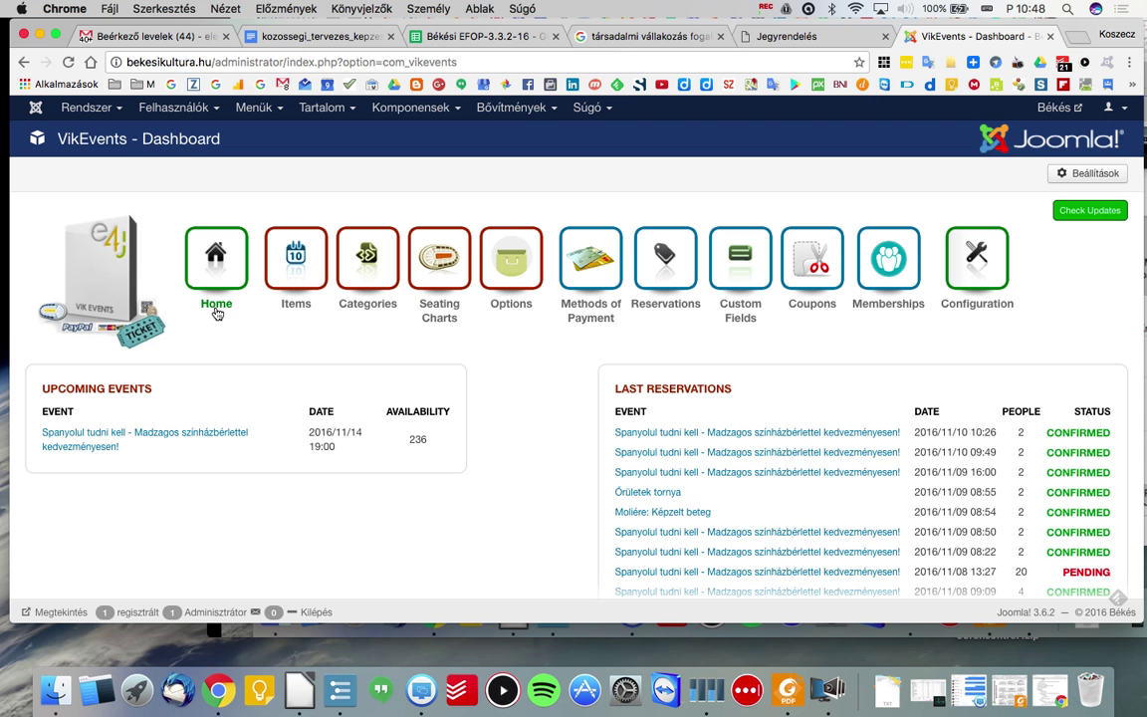
pyautogui.click(295, 275)
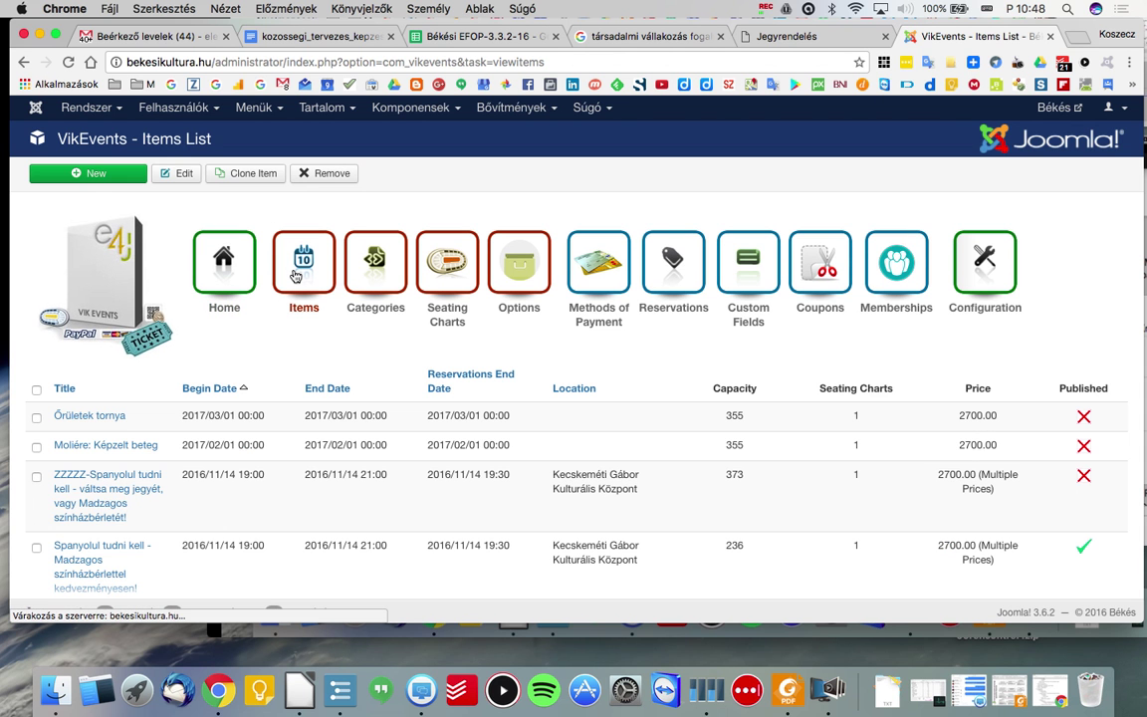
pyautogui.scroll(-5, 246, 391)
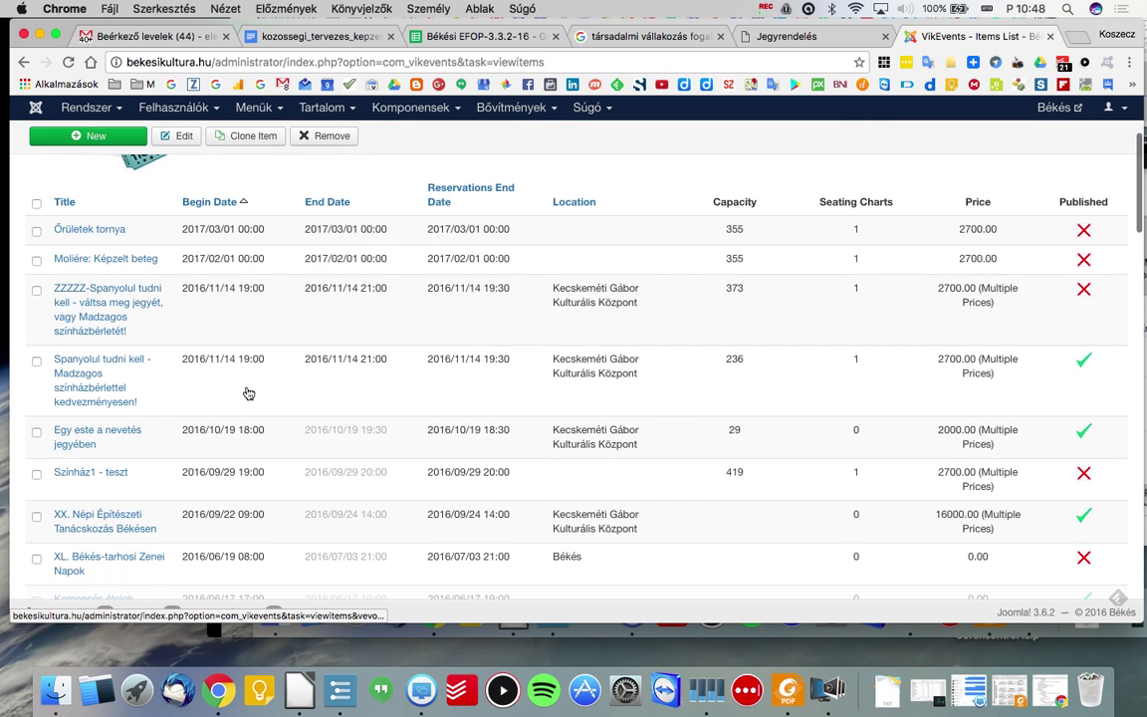
pyautogui.click(104, 402)
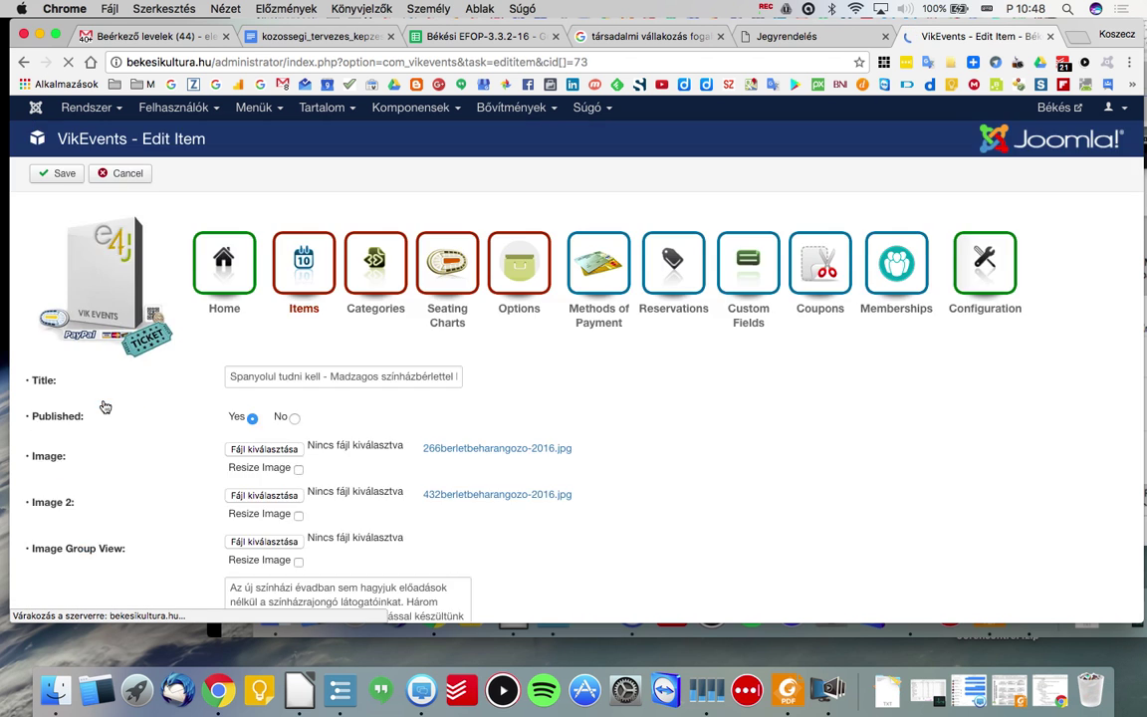
# Examine the event's title, published state, image fields and short description in its edit form.
pyautogui.tripleClick(253, 372)
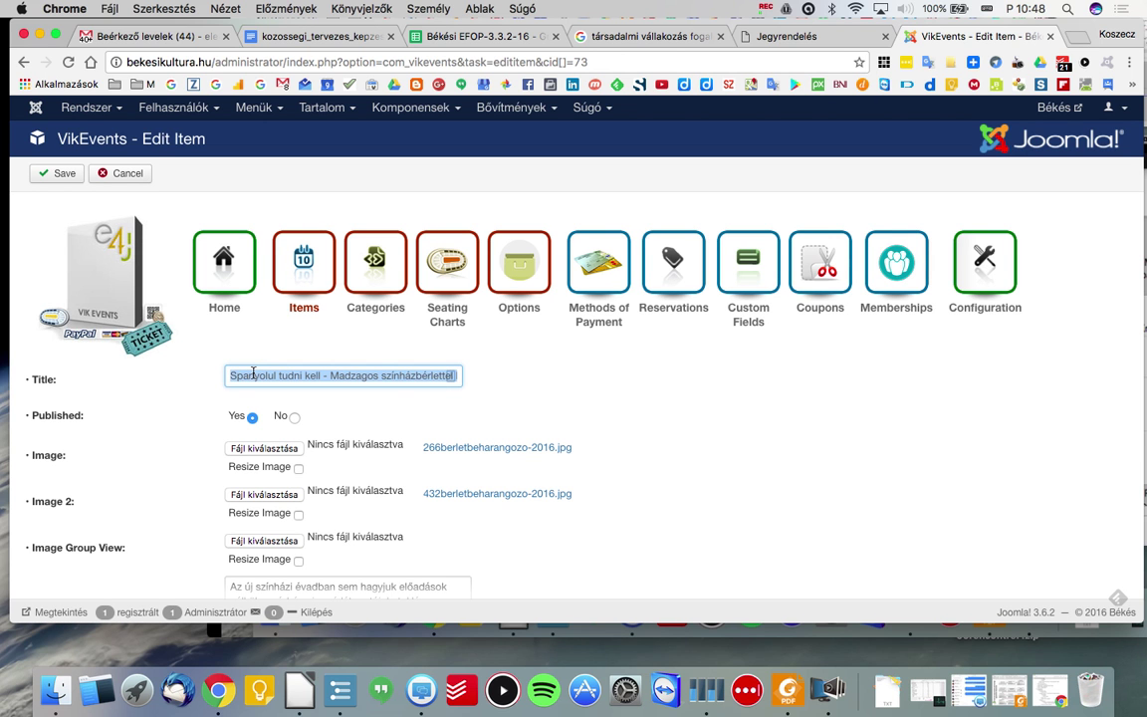
pyautogui.click(253, 373)
pyautogui.scroll(-2, 253, 373)
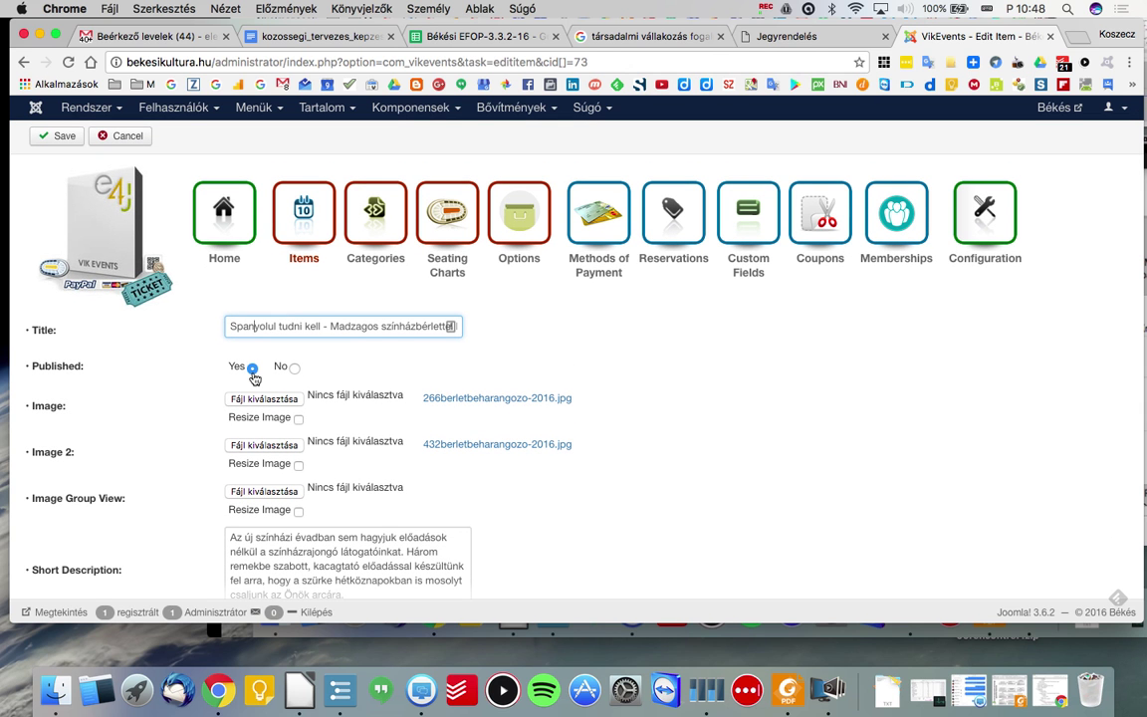
pyautogui.tripleClick(379, 333)
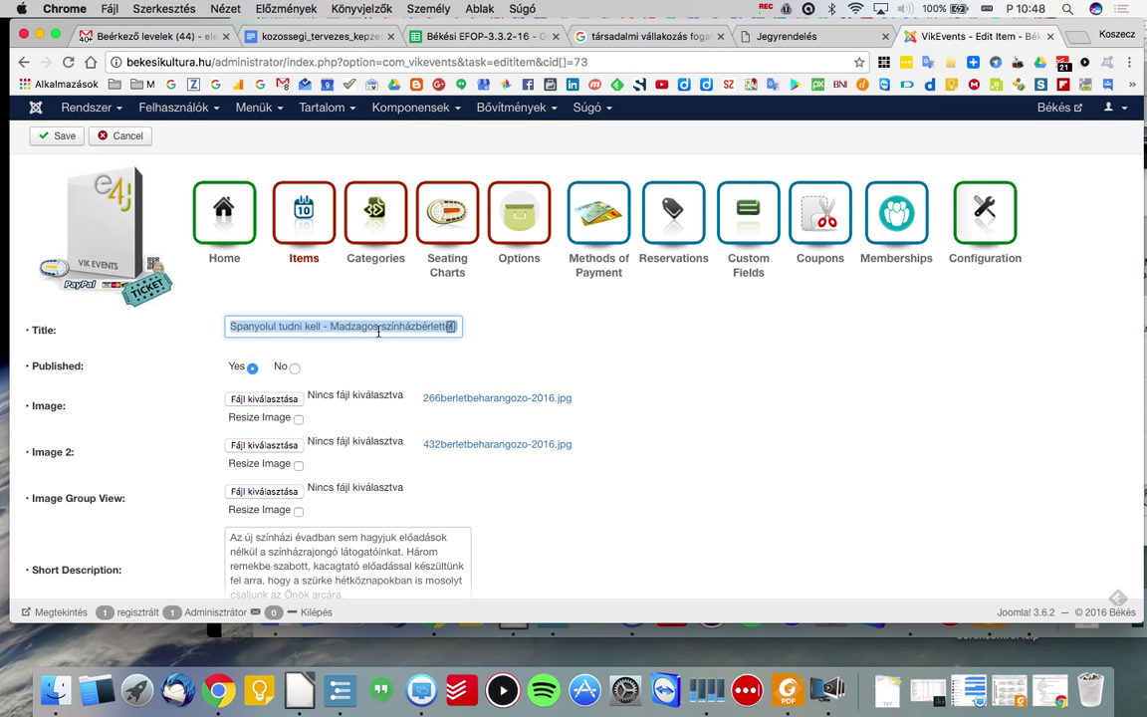
pyautogui.scroll(-2, 378, 333)
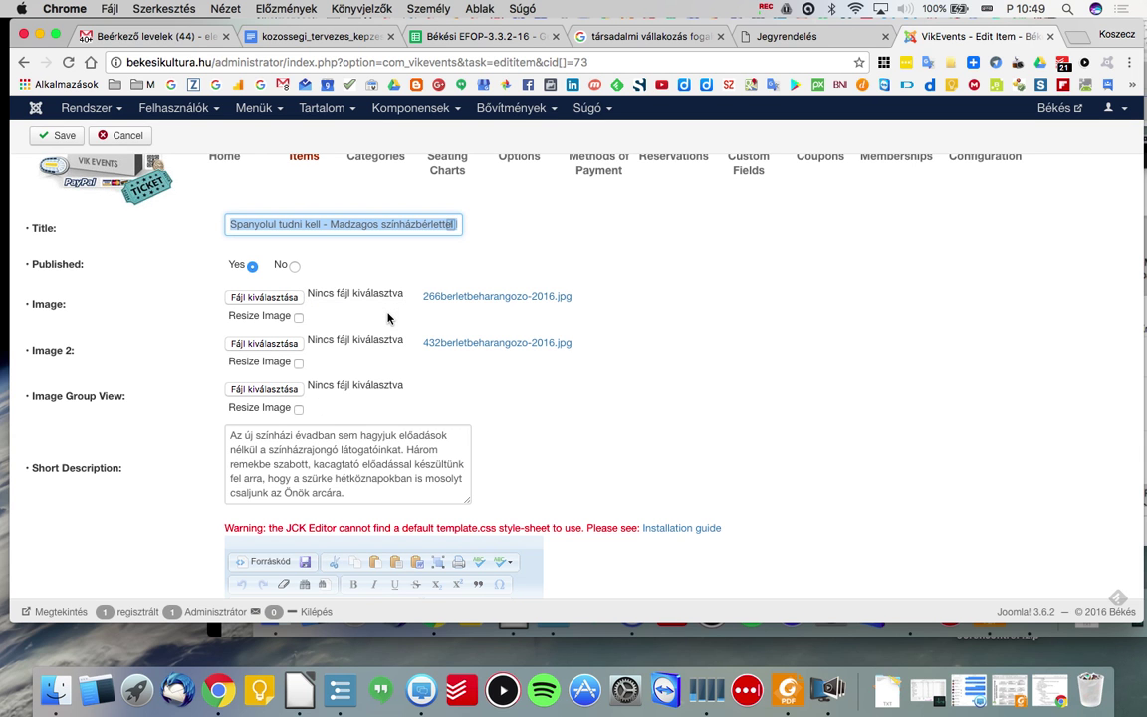
pyautogui.scroll(-3, 388, 318)
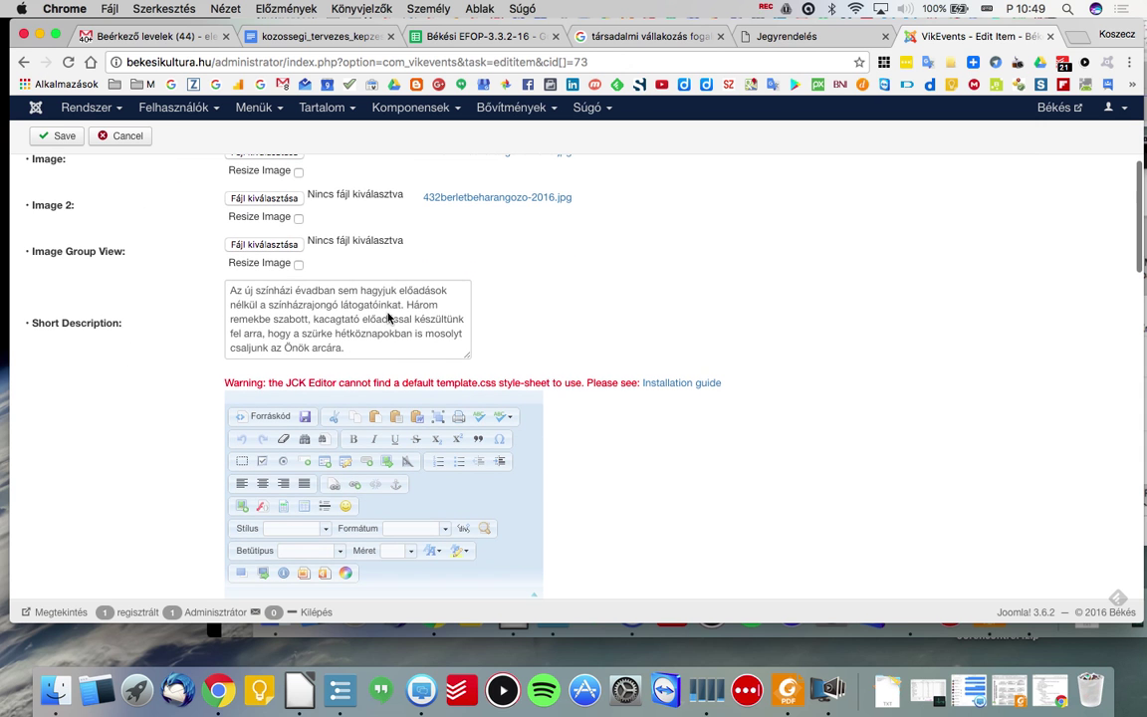
pyautogui.tripleClick(229, 289)
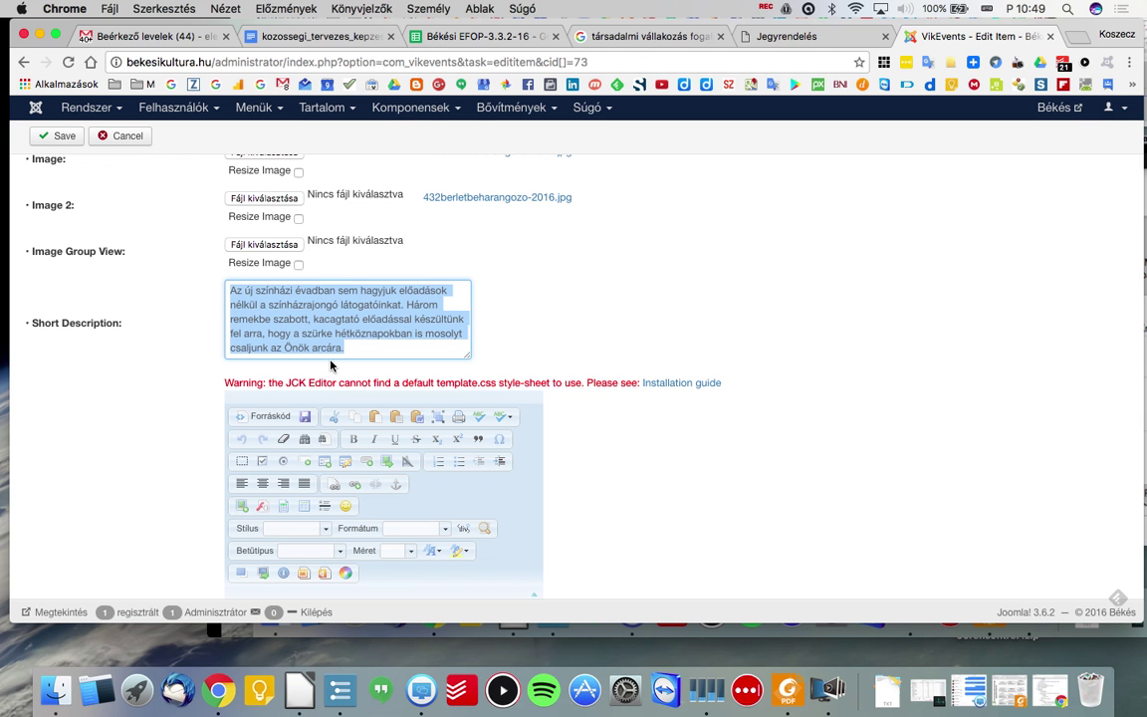
# Switch to the public site's Jegyrendelés event list and check where the event's short description is shown.
pyautogui.click(773, 42)
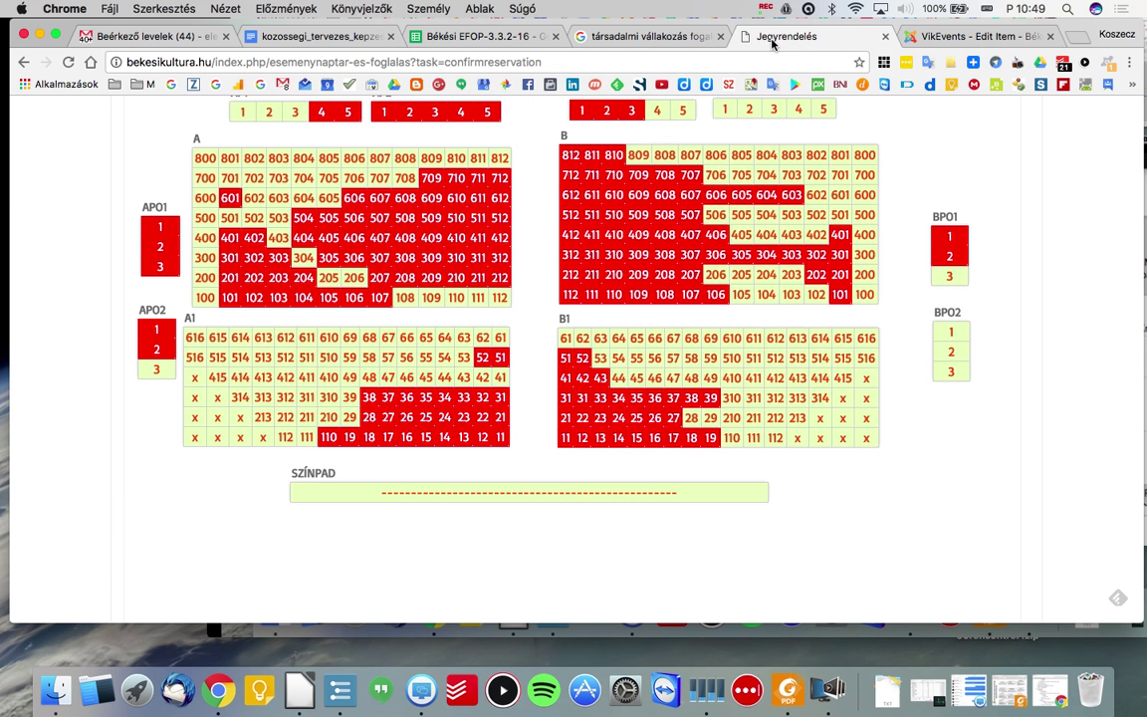
pyautogui.scroll(15, 963, 117)
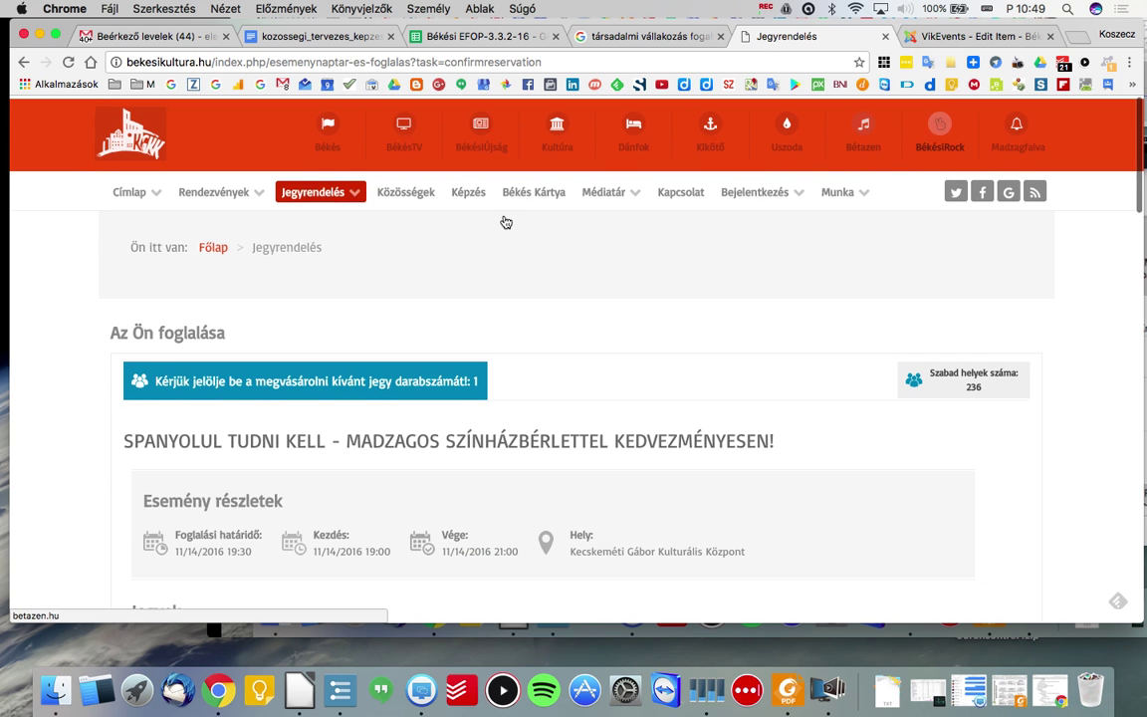
pyautogui.click(311, 194)
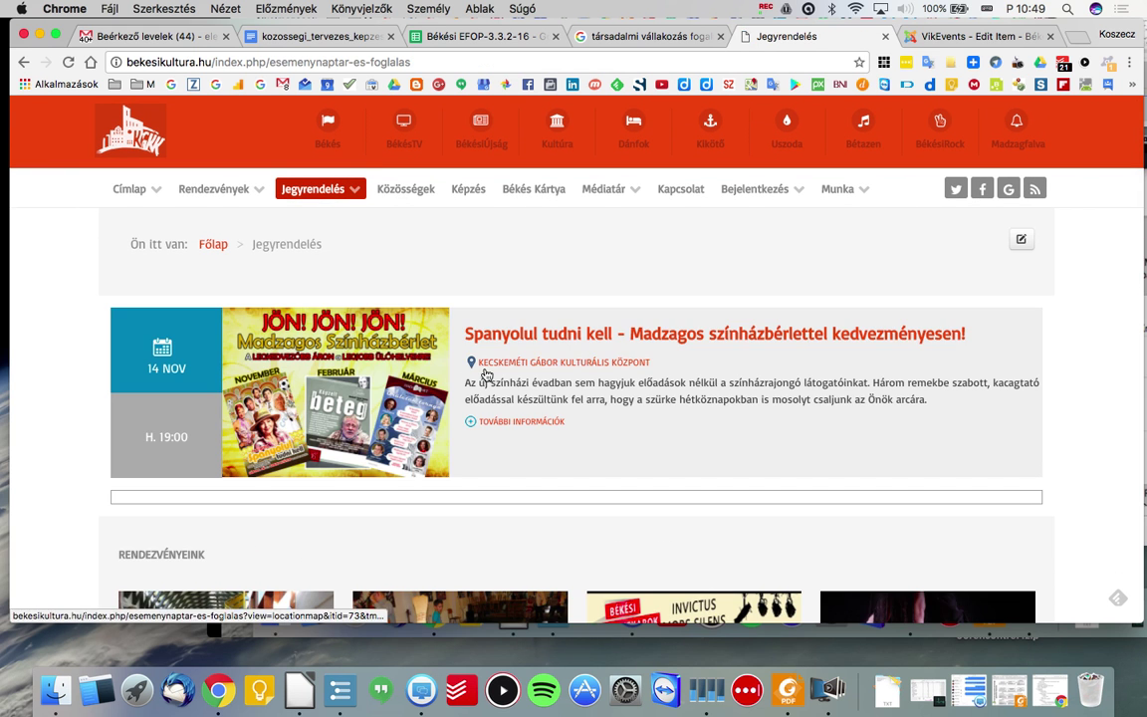
pyautogui.tripleClick(560, 384)
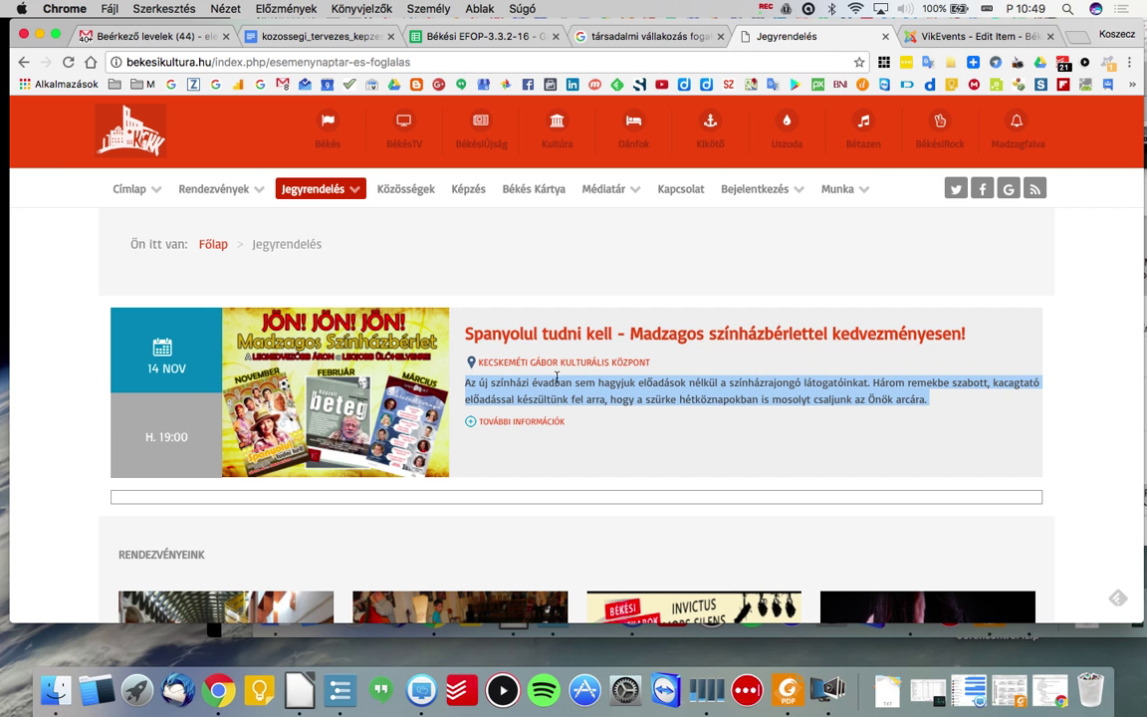
# Open the event's public detail page and examine its event details and long description.
pyautogui.click(565, 337)
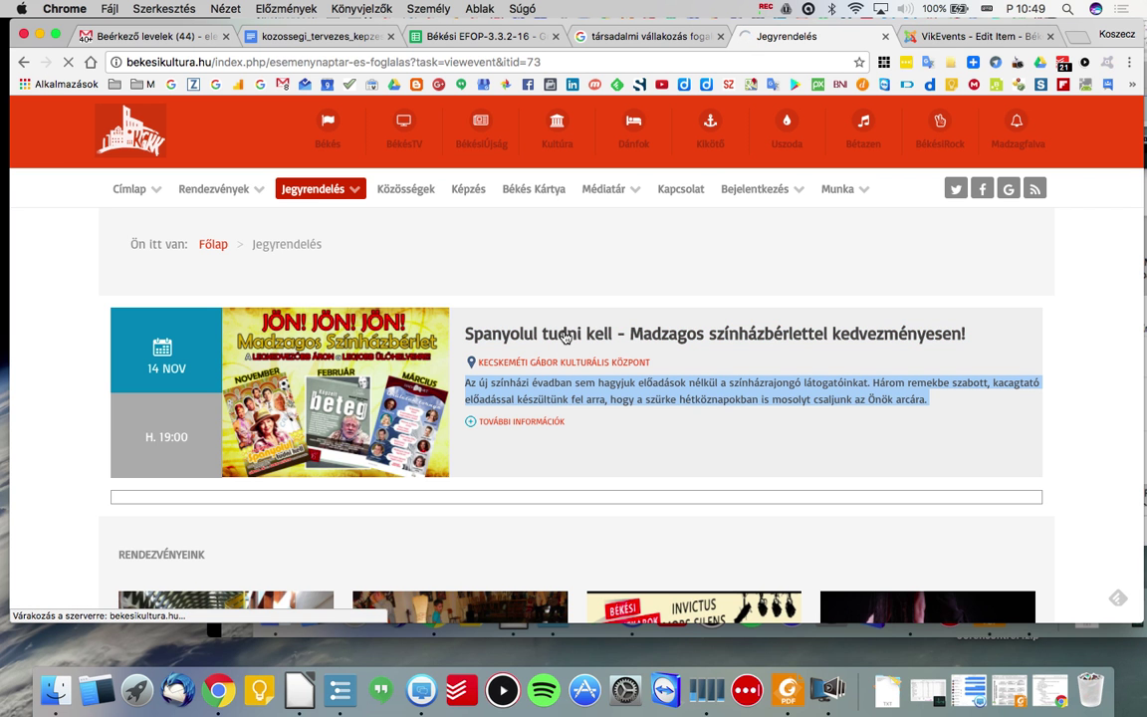
pyautogui.scroll(-5, 564, 336)
pyautogui.scroll(-4, 565, 336)
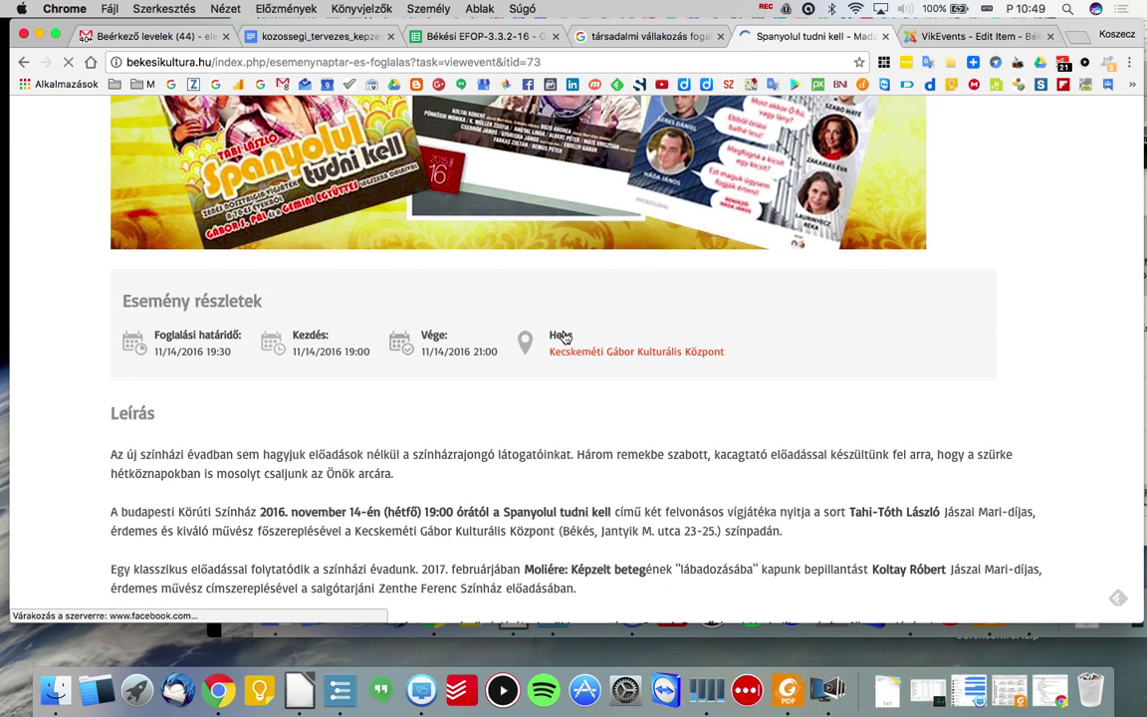
# Return to the event's edit form and examine the long description, including its online ticket ordering instructions.
pyautogui.scroll(-1, 334, 330)
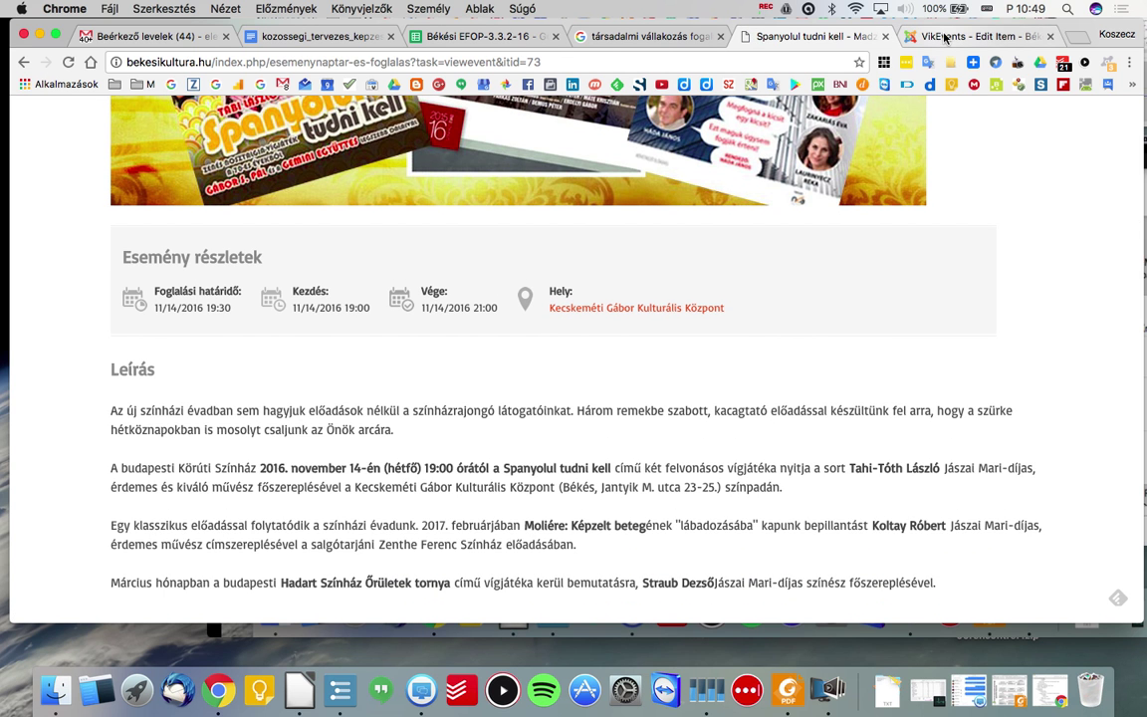
pyautogui.click(944, 36)
pyautogui.scroll(-4, 957, 431)
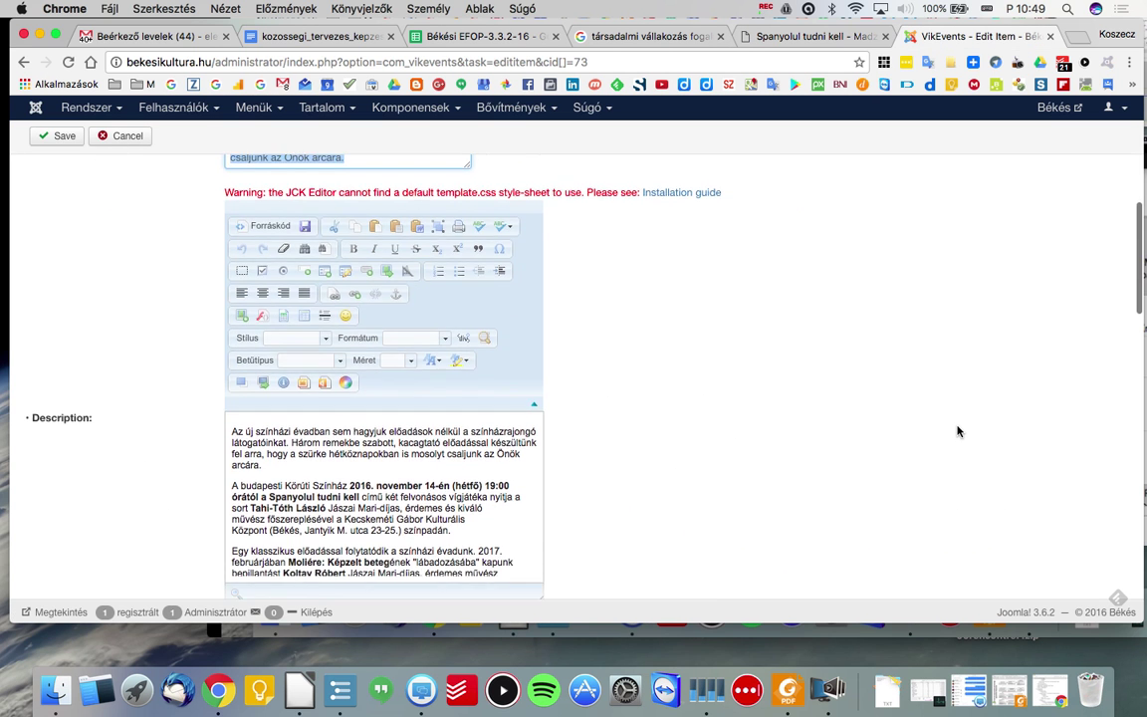
pyautogui.scroll(-1, 957, 431)
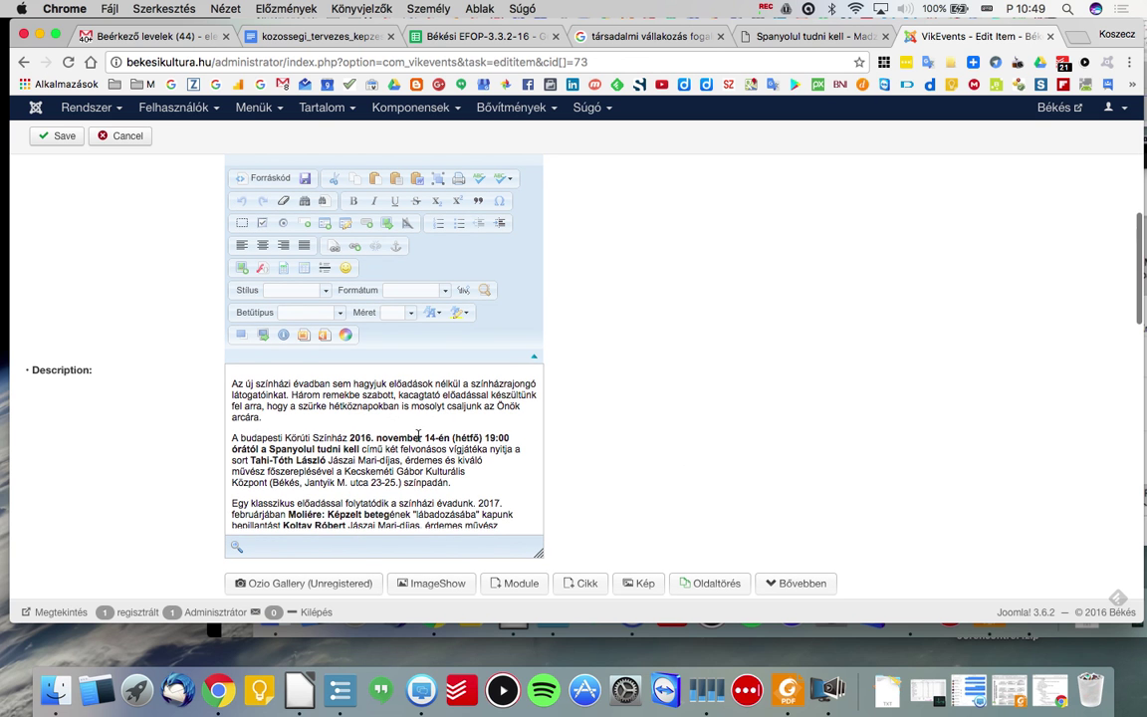
pyautogui.scroll(-10, 428, 428)
pyautogui.scroll(-8, 416, 442)
pyautogui.scroll(-10, 416, 441)
pyautogui.scroll(-3, 416, 441)
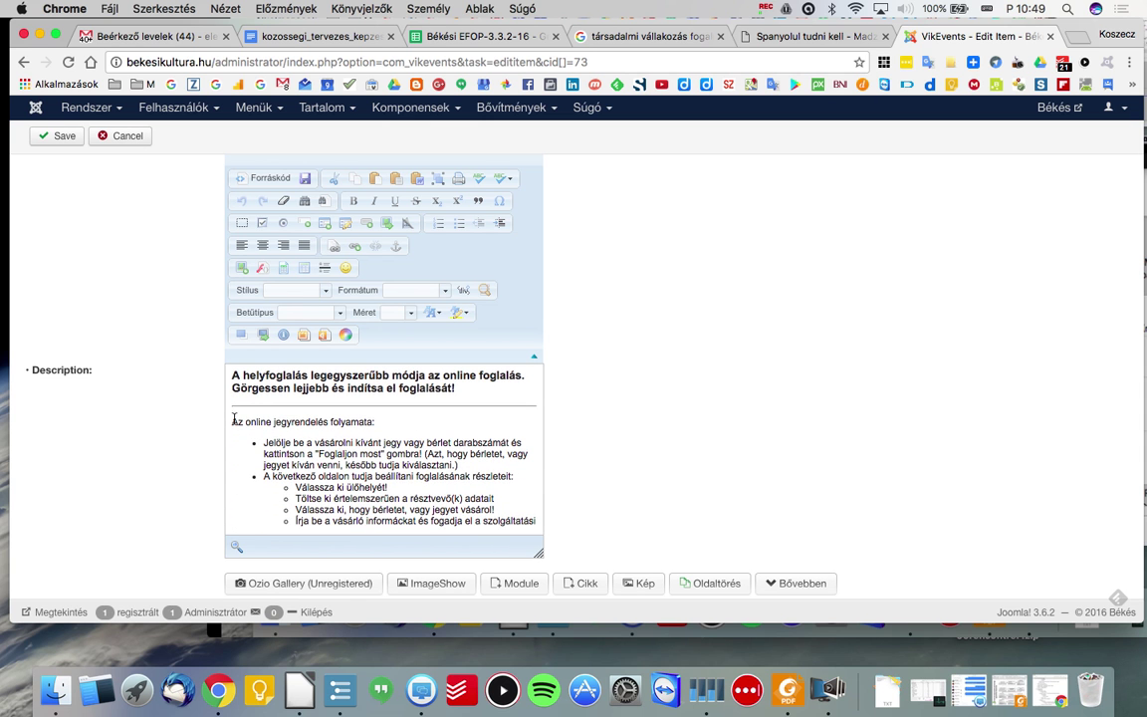
pyautogui.tripleClick(233, 420)
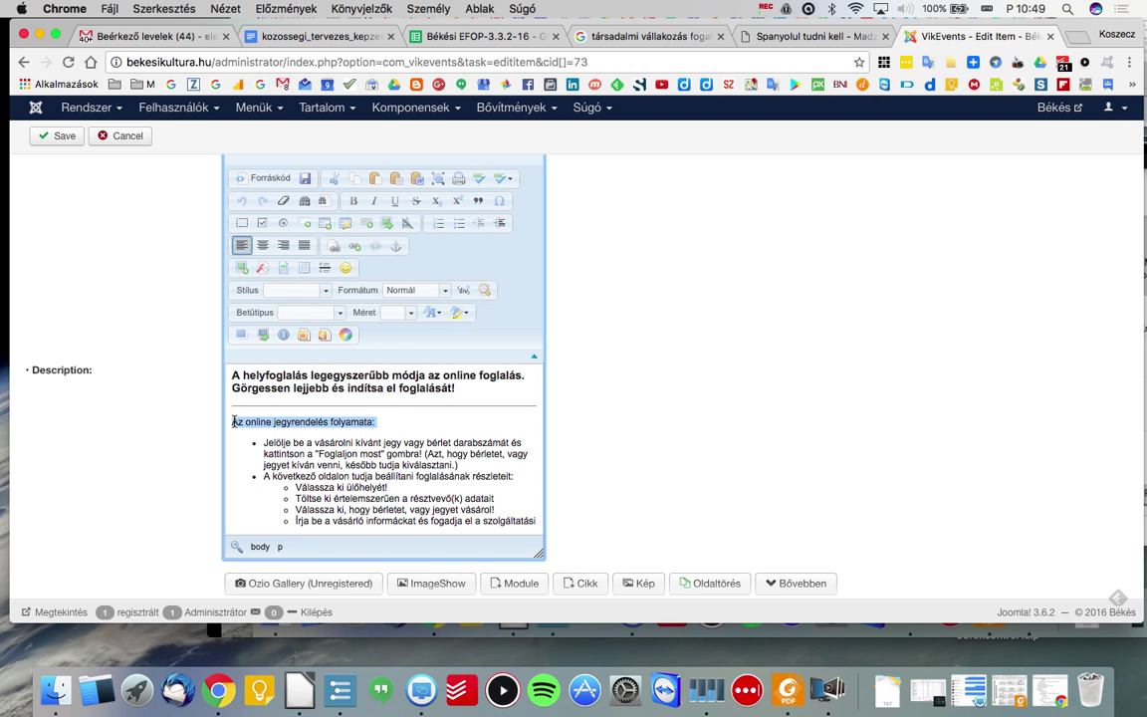
pyautogui.scroll(-3, 320, 441)
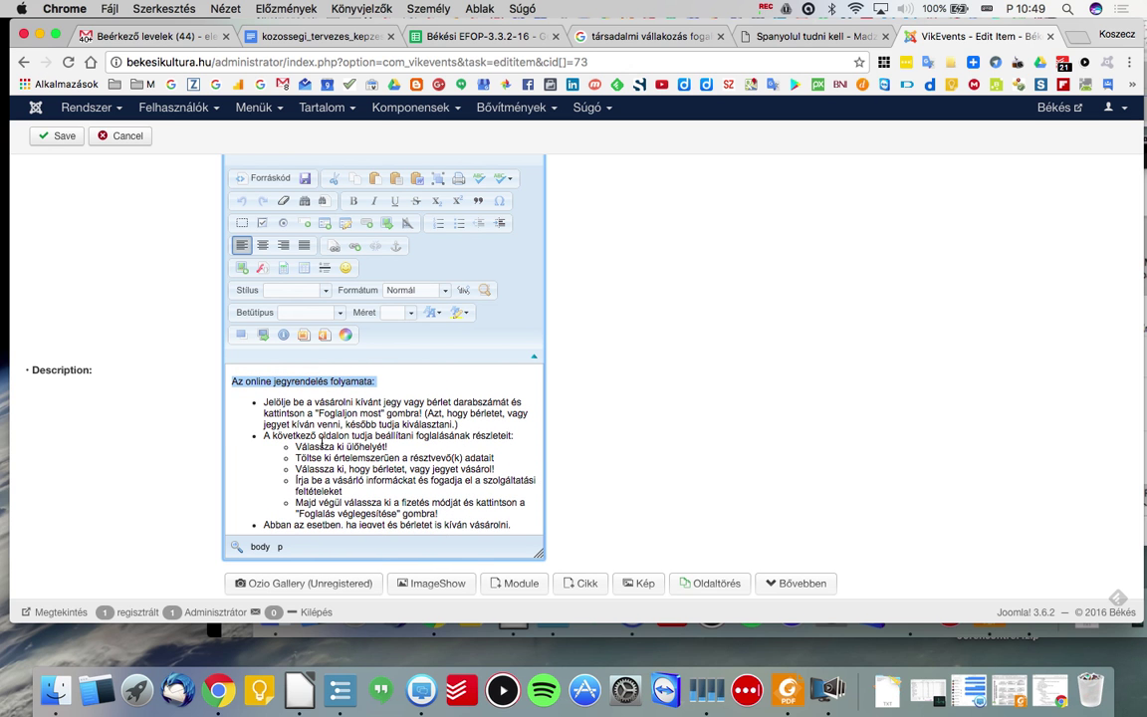
pyautogui.scroll(-5, 322, 443)
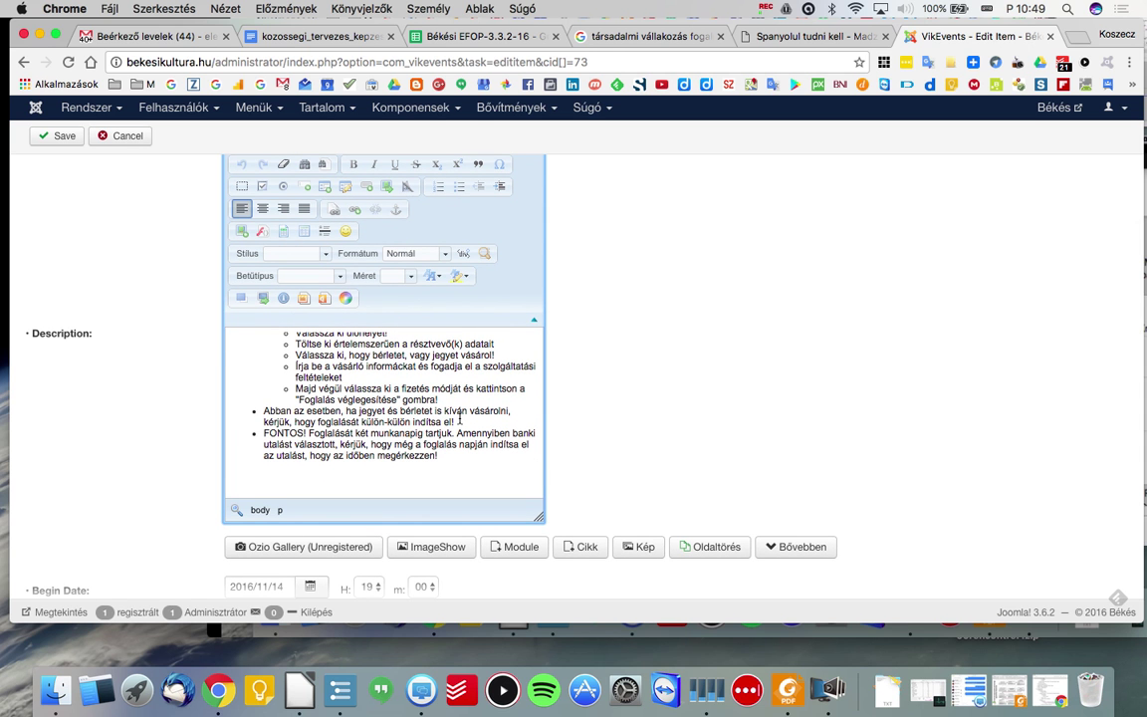
# Examine the event's begin, end and reservation end dates, repetition options, and location with its latitude and longitude.
pyautogui.scroll(-8, 822, 401)
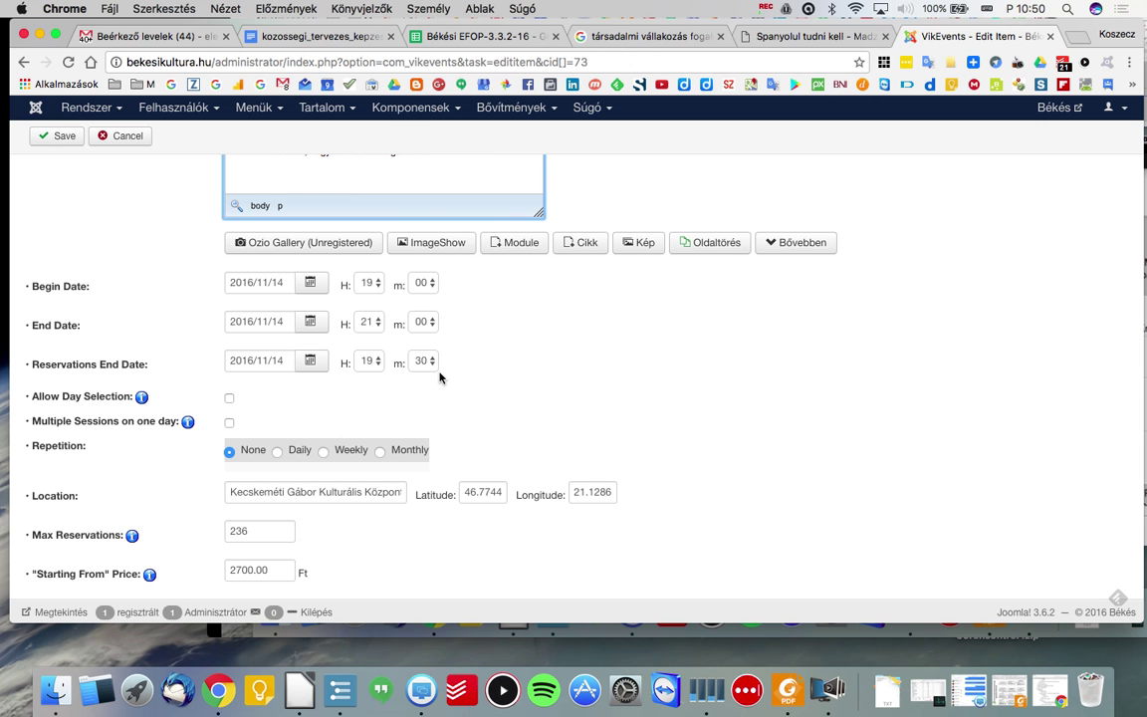
pyautogui.scroll(-4, 573, 406)
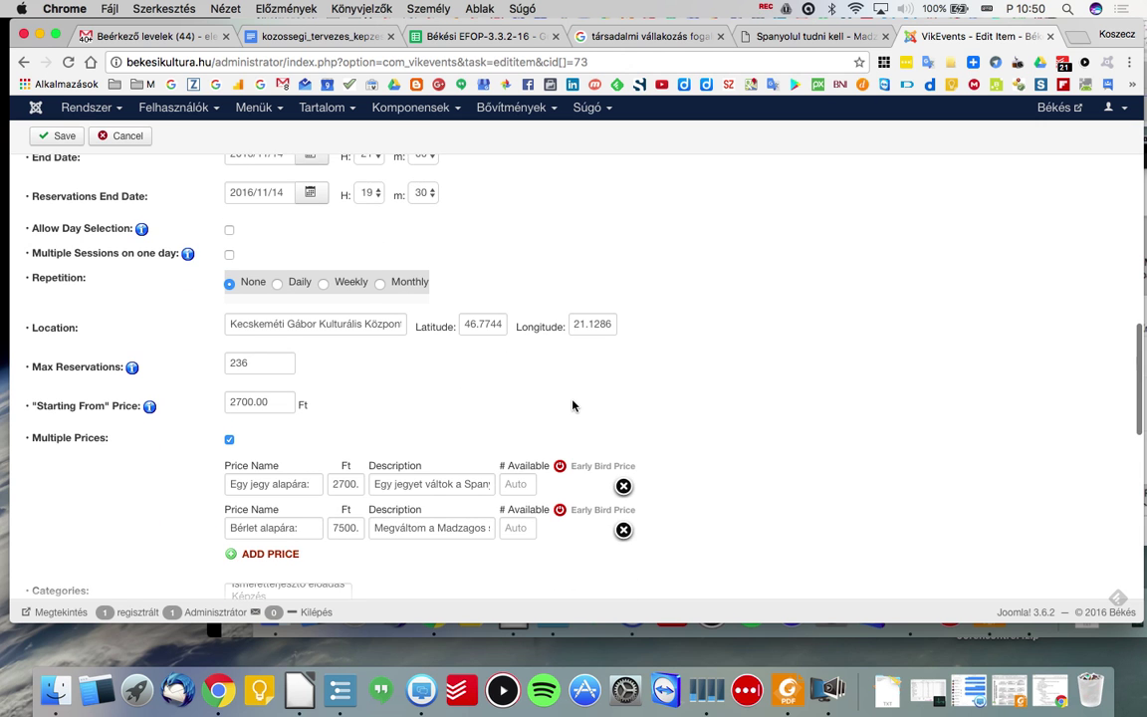
pyautogui.scroll(1, 573, 405)
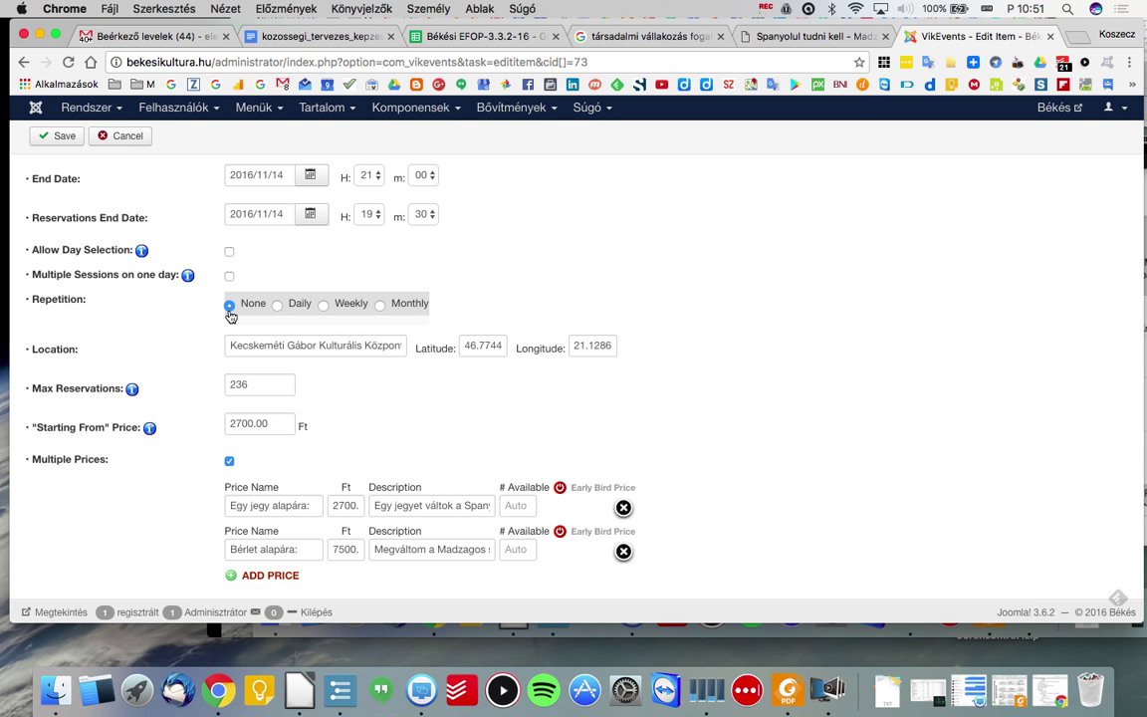
pyautogui.tripleClick(326, 346)
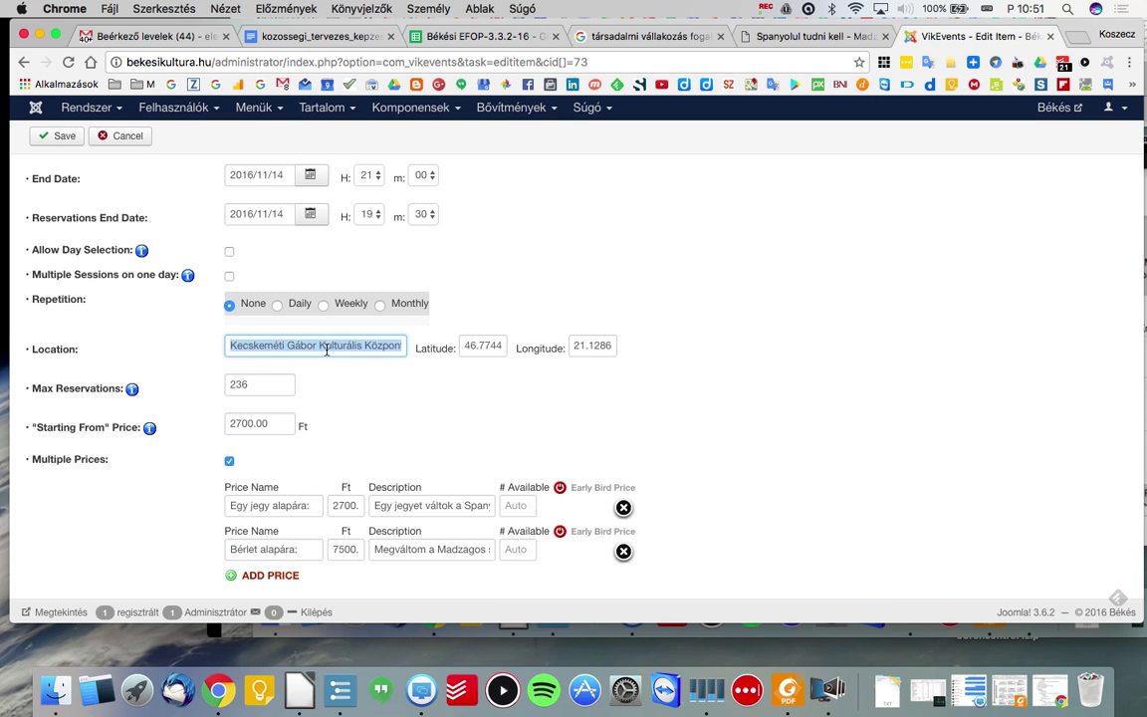
pyautogui.tripleClick(485, 346)
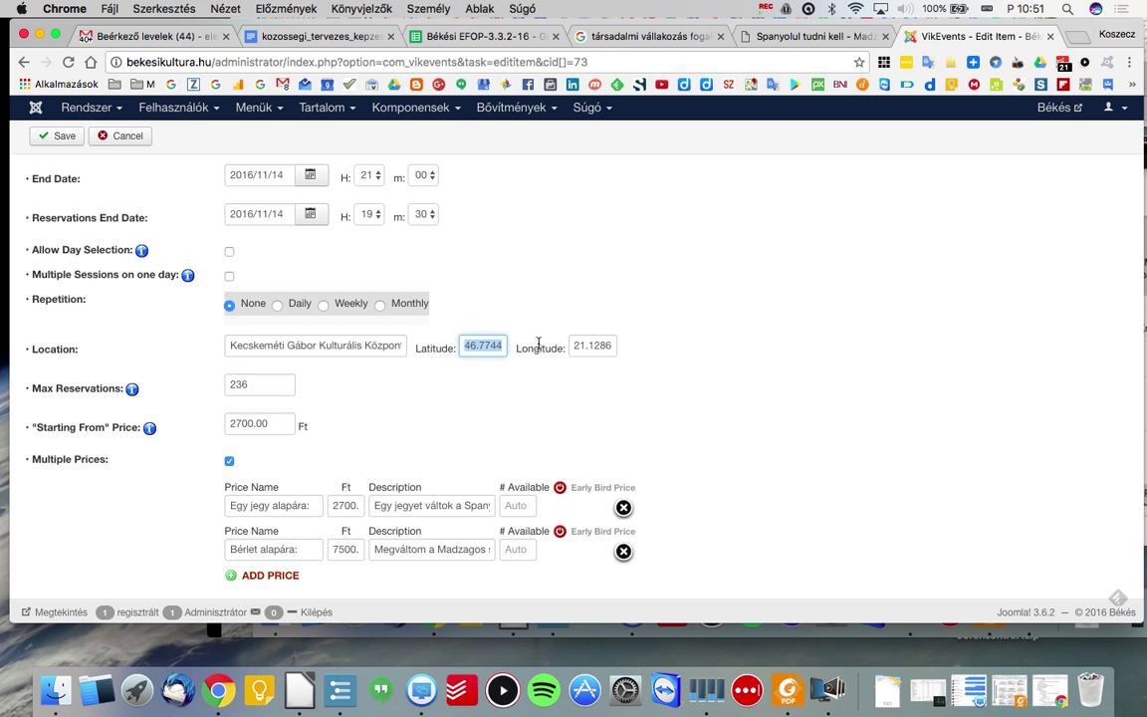
pyautogui.tripleClick(590, 347)
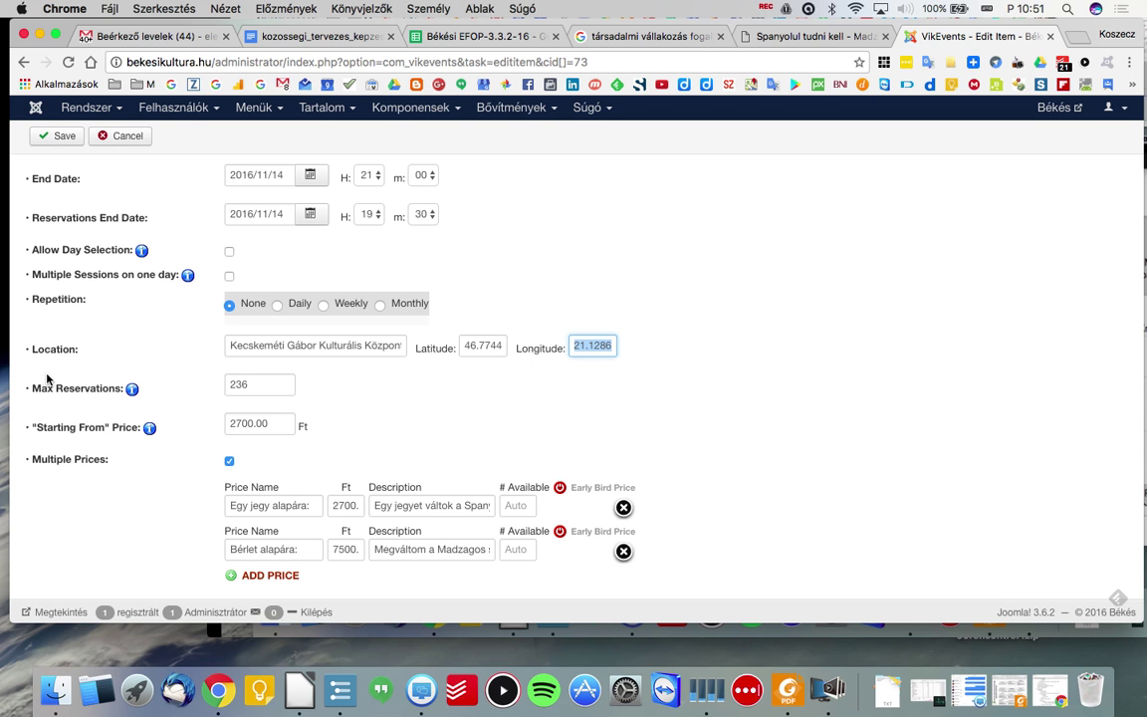
# Examine the event's Max Reservations and "Starting From" Price settings.
pyautogui.click(251, 382)
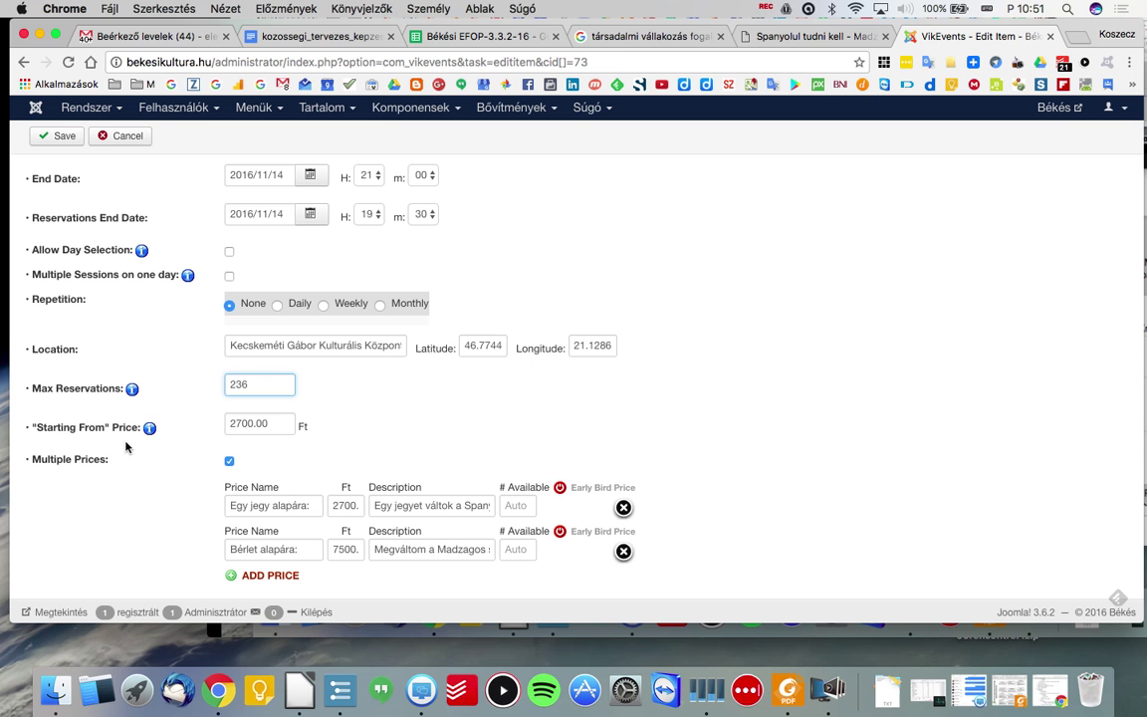
pyautogui.tripleClick(68, 428)
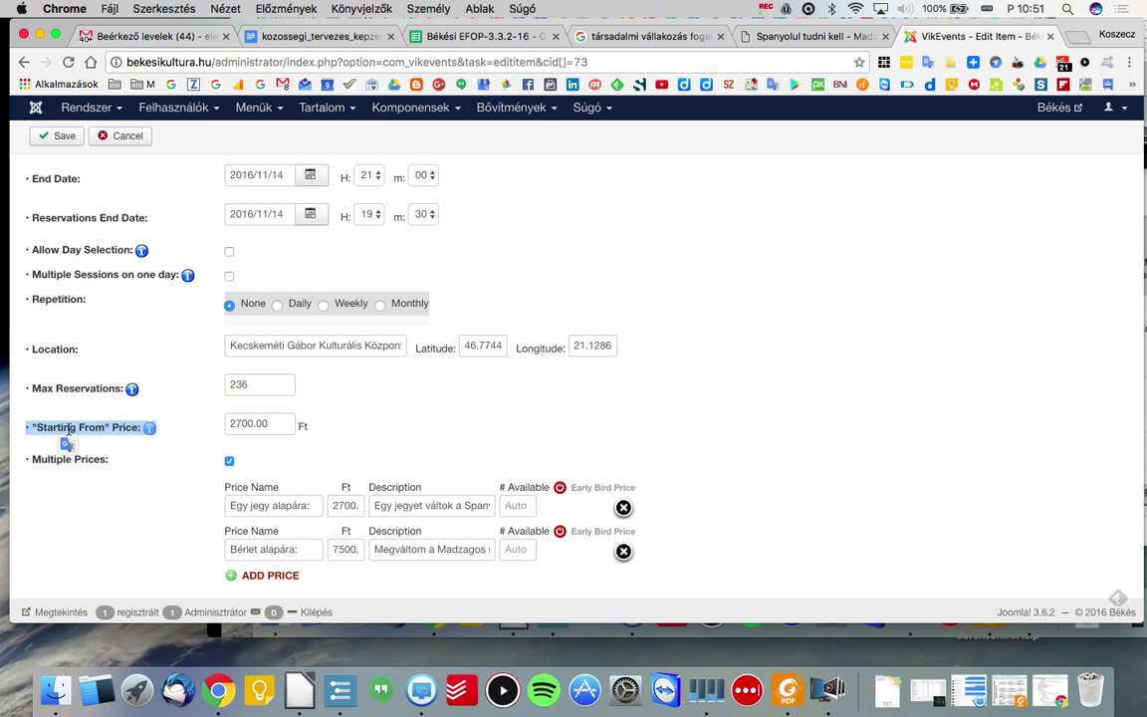
pyautogui.click(835, 479)
pyautogui.scroll(-4, 832, 469)
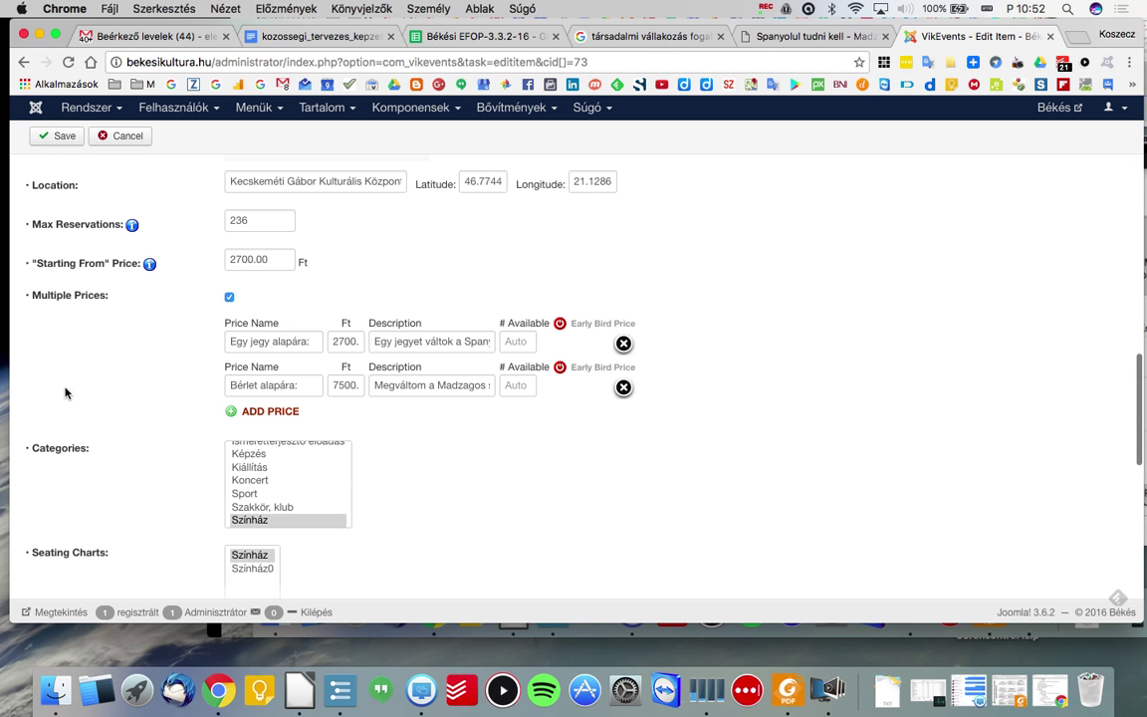
# Examine the Multiple Prices section, reading the single-ticket row's price name and full description.
pyautogui.tripleClick(54, 291)
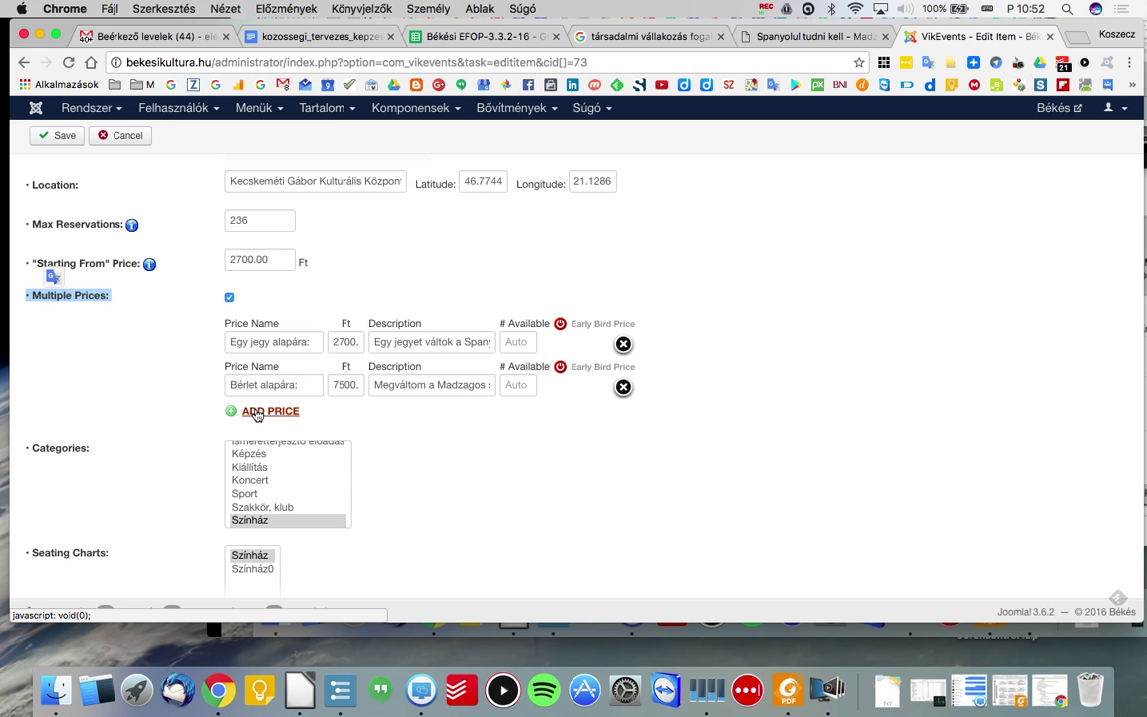
pyautogui.doubleClick(275, 344)
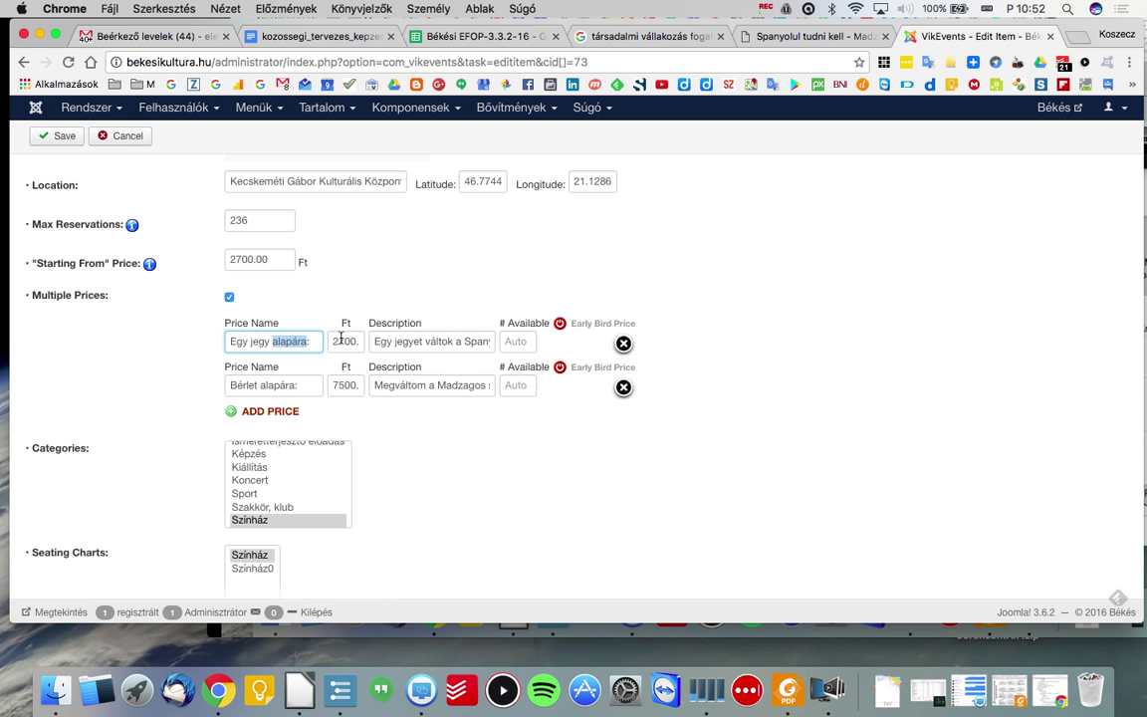
pyautogui.click(390, 342)
pyautogui.press('super+a')
pyautogui.click(395, 342)
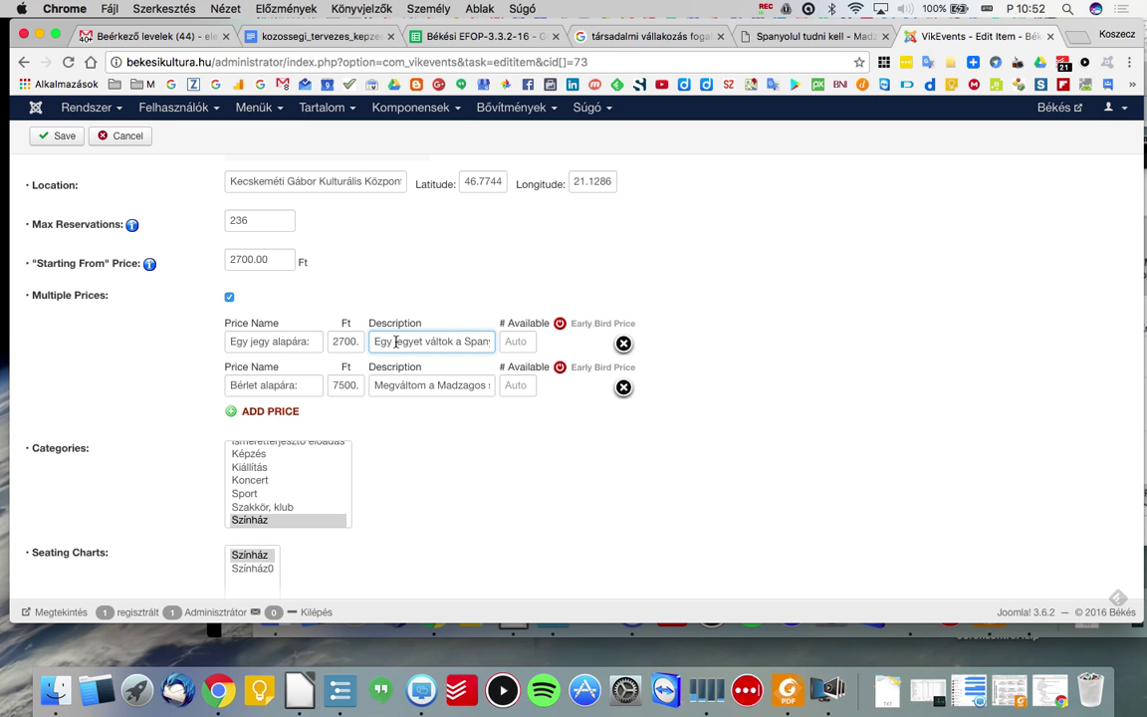
pyautogui.moveTo(395, 342); pyautogui.dragTo(505, 338)
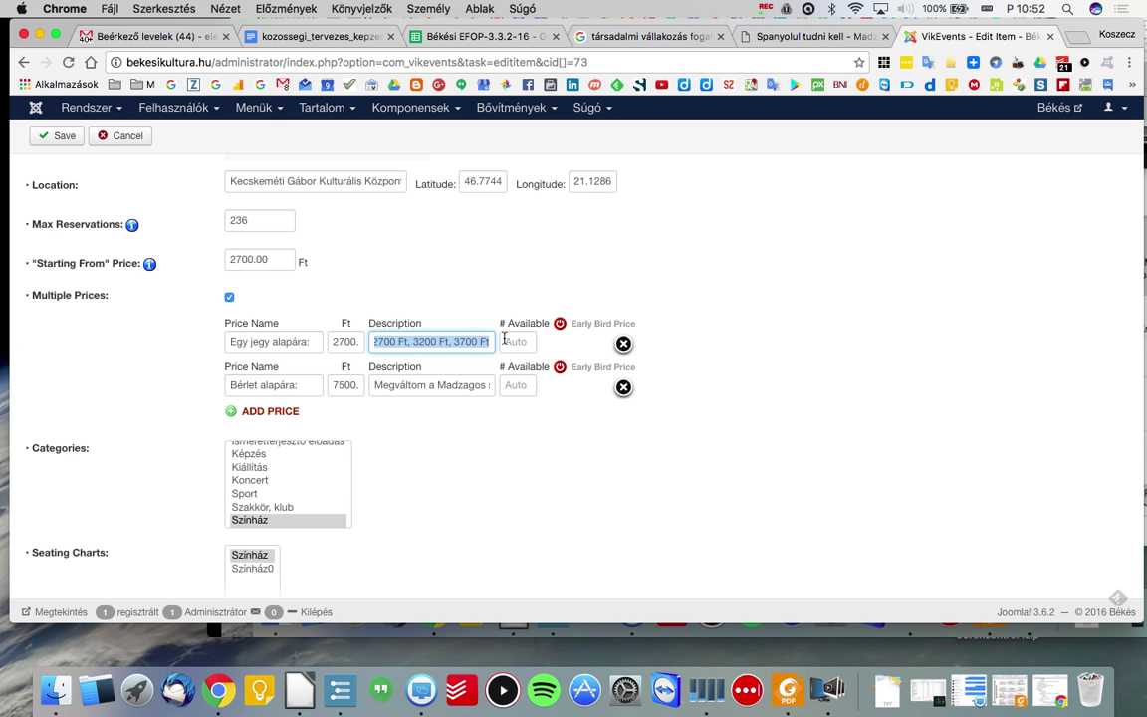
pyautogui.click(394, 342)
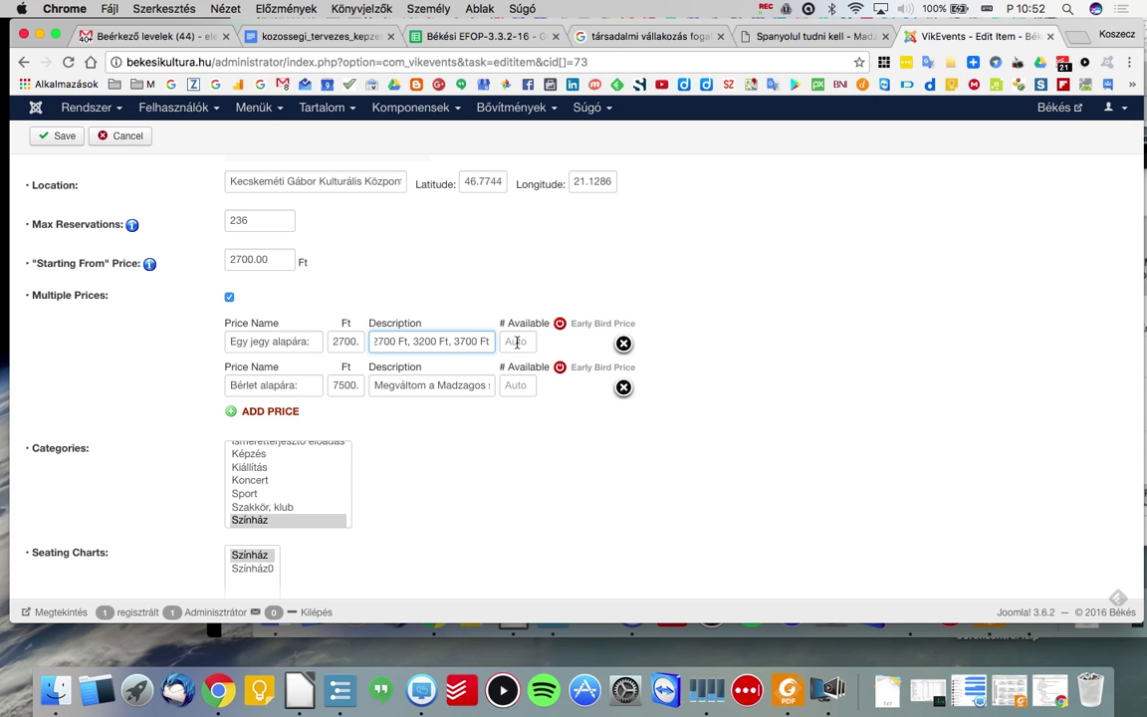
# Enable the Early Bird Price on the "Egy jegy alapára:" row to view its date options, and remove that price row.
pyautogui.click(595, 325)
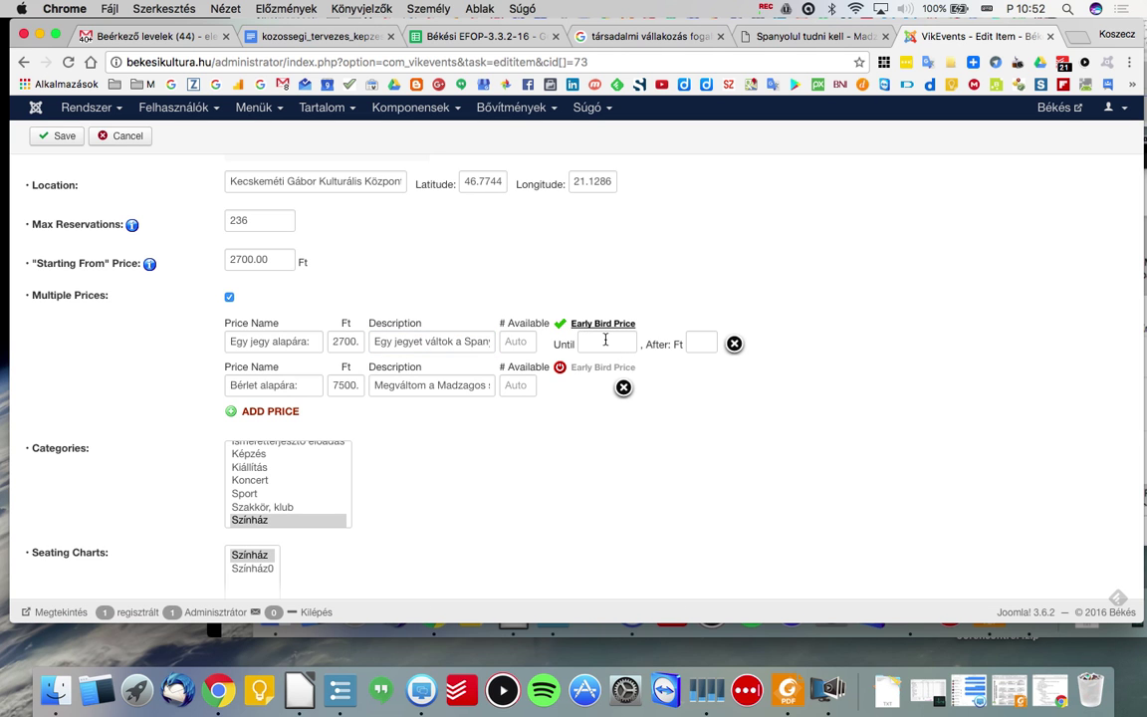
pyautogui.click(600, 343)
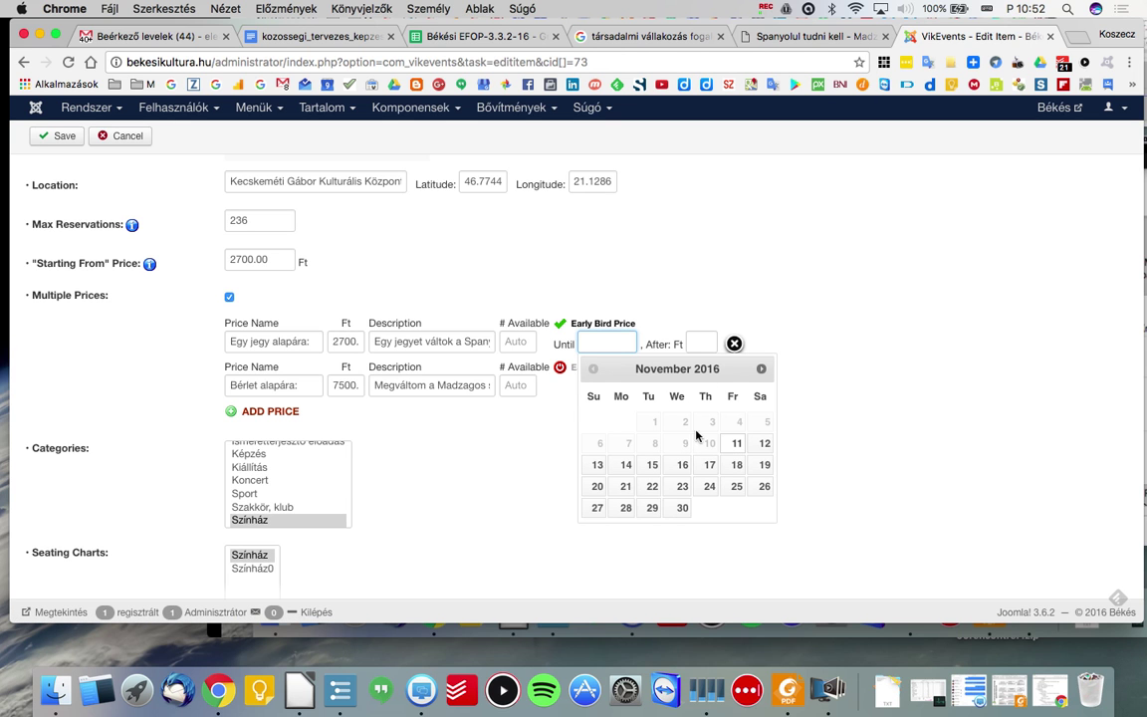
pyautogui.click(767, 320)
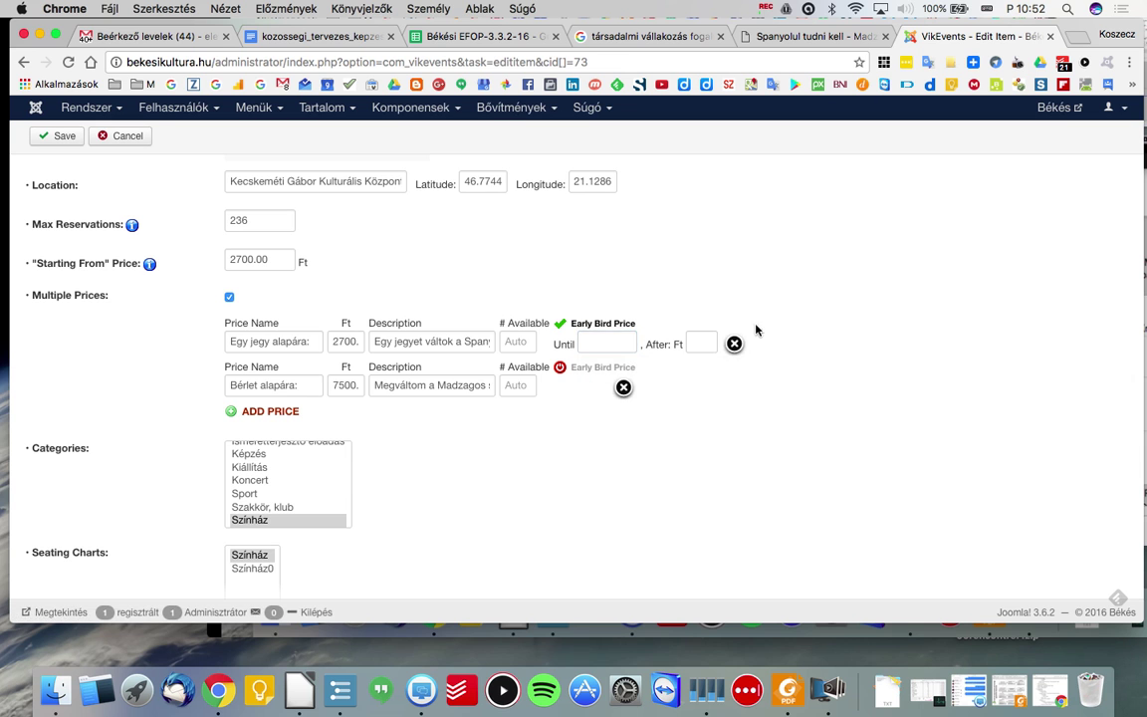
pyautogui.click(736, 346)
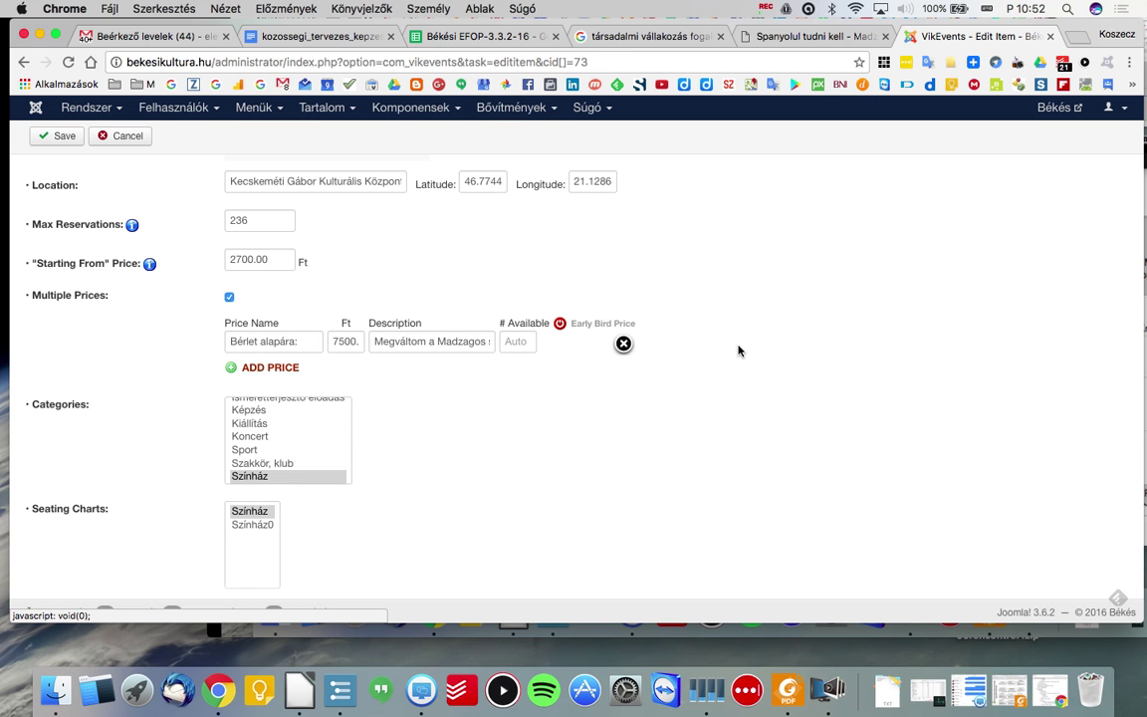
# Cancel the edit, reopen "Spanyolul tudni kell - Madzagos színházbérlettel kedvezményesen!" from the items list and check its price rows.
pyautogui.click(139, 145)
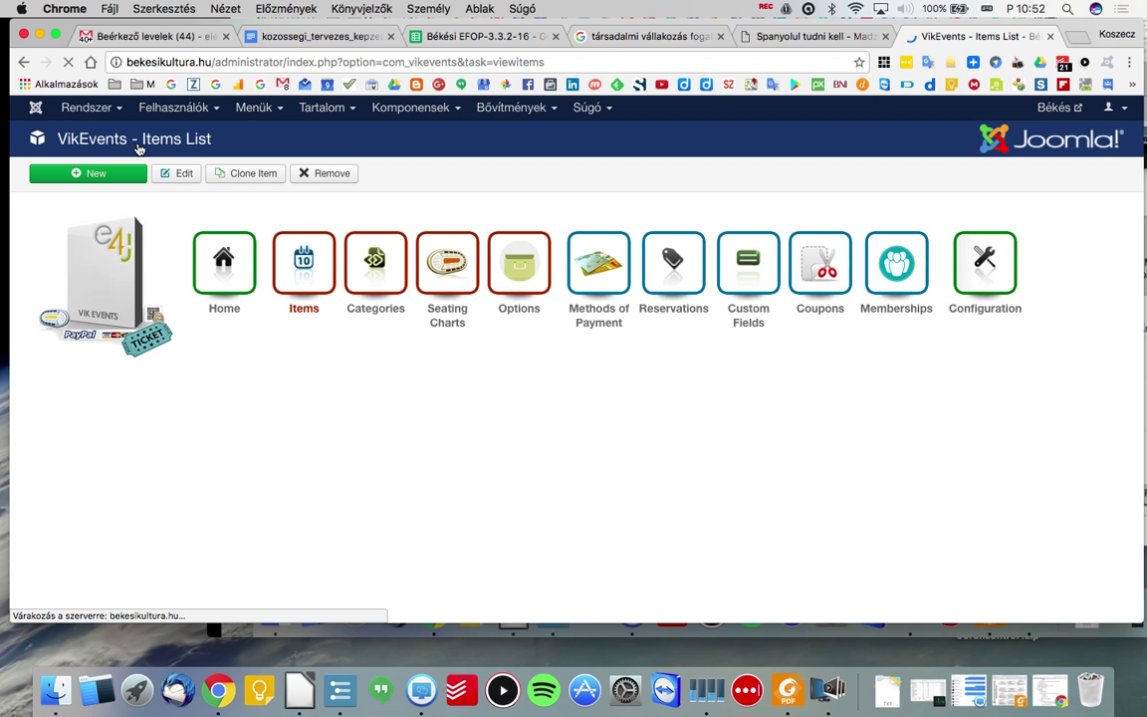
pyautogui.scroll(-1, 119, 468)
pyautogui.scroll(-3, 128, 447)
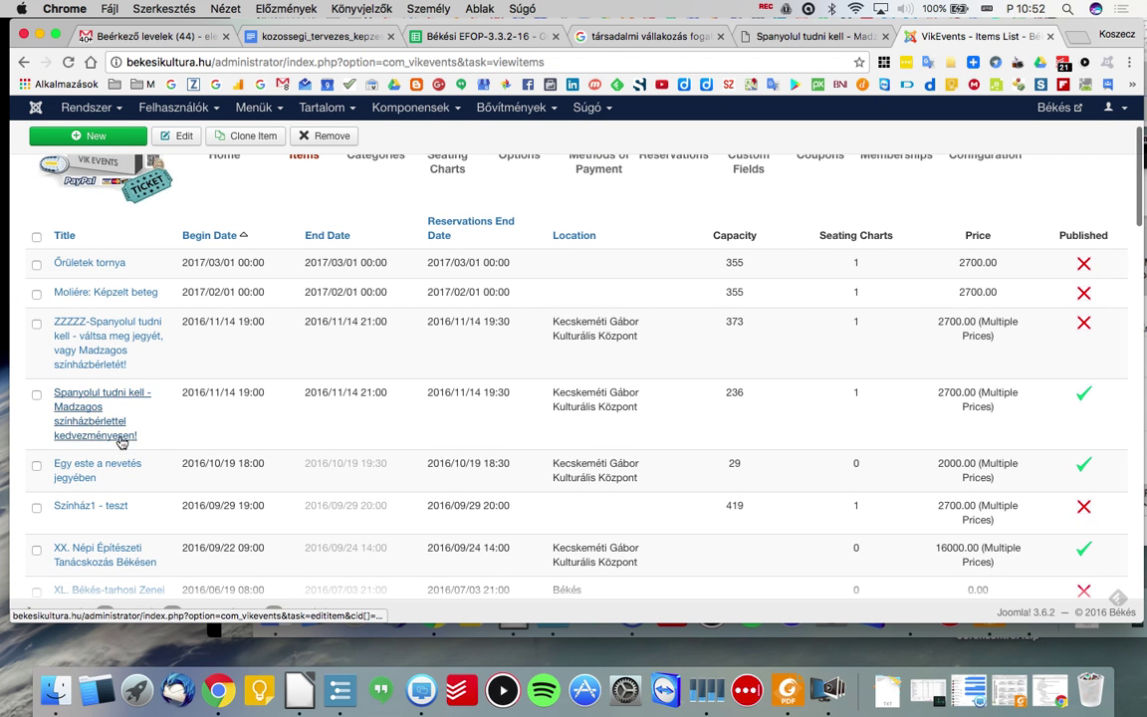
pyautogui.click(127, 440)
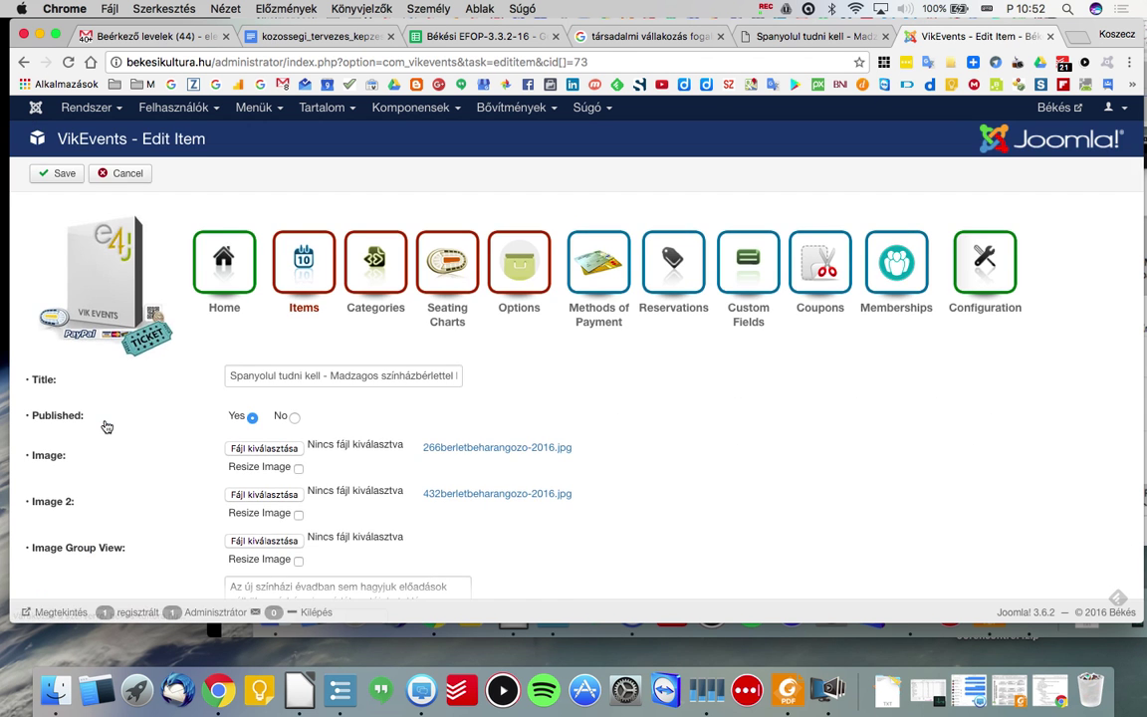
pyautogui.scroll(-3, 107, 427)
pyautogui.scroll(-15, 107, 427)
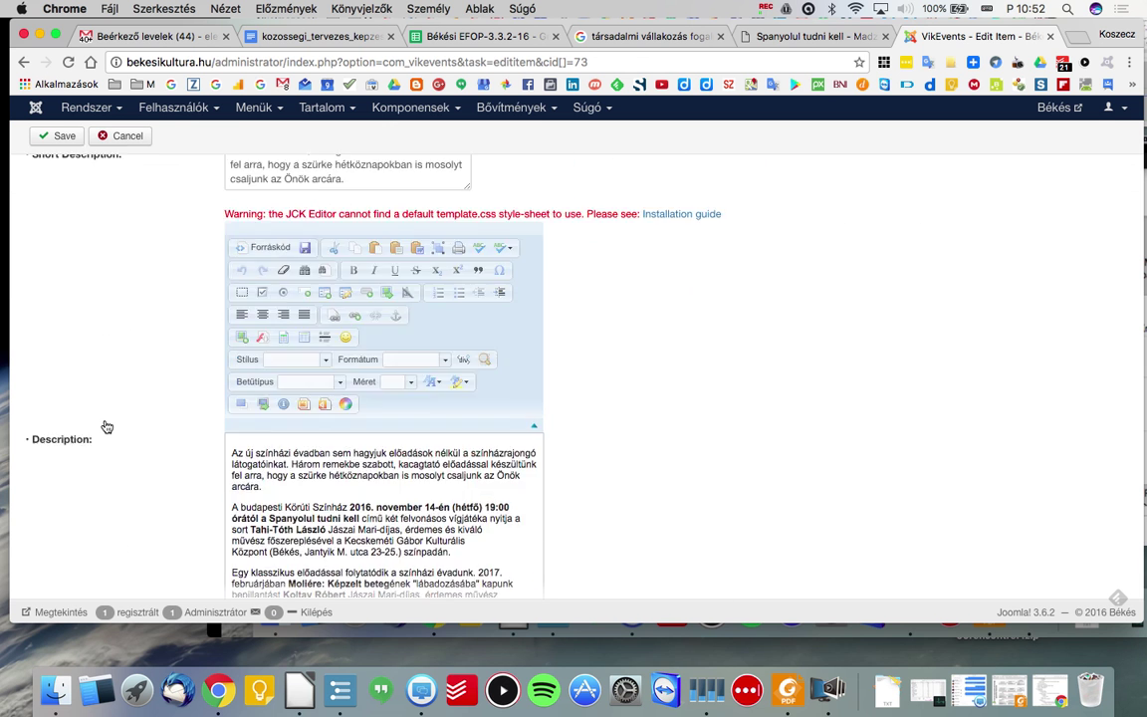
pyautogui.scroll(-2, 107, 427)
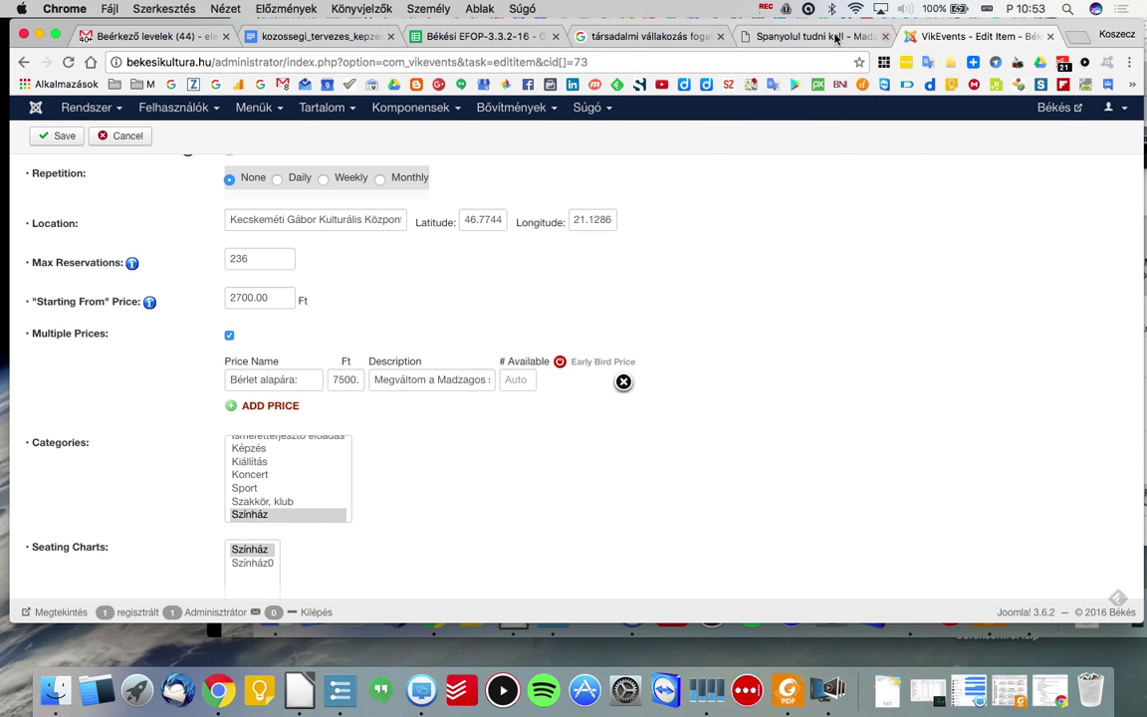
# Copy the price name "Egy jegy alapára:" from the Foglalás section of the event's public page.
pyautogui.click(797, 36)
pyautogui.scroll(-15, 639, 365)
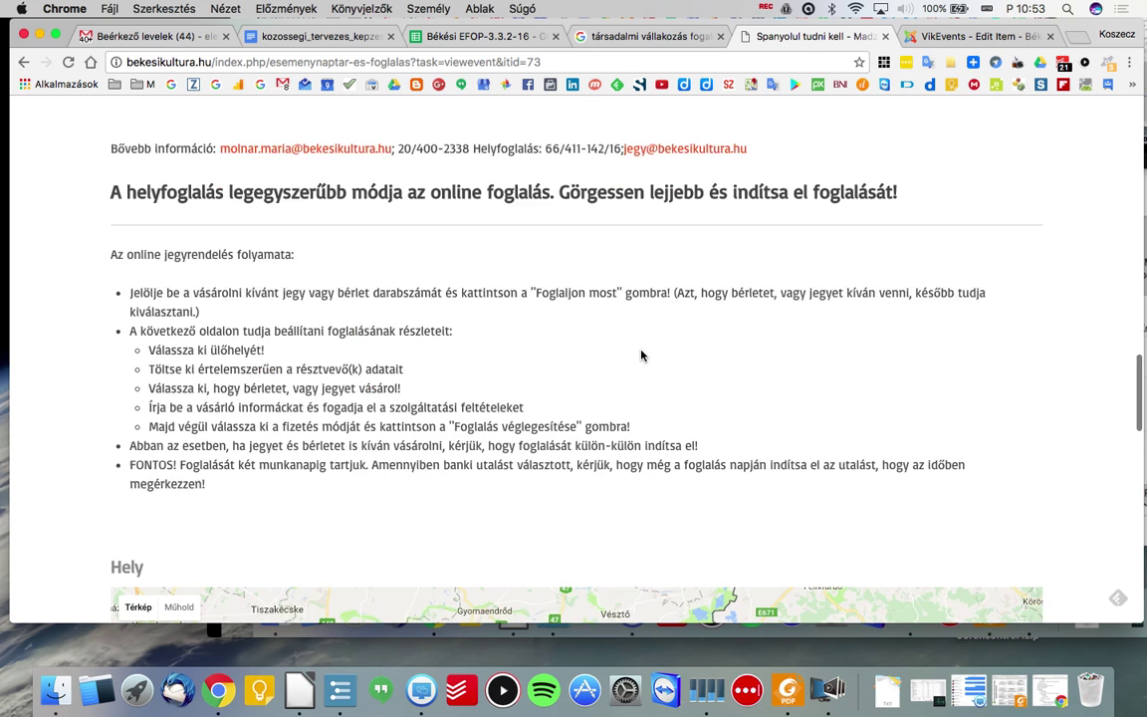
pyautogui.scroll(1, 641, 356)
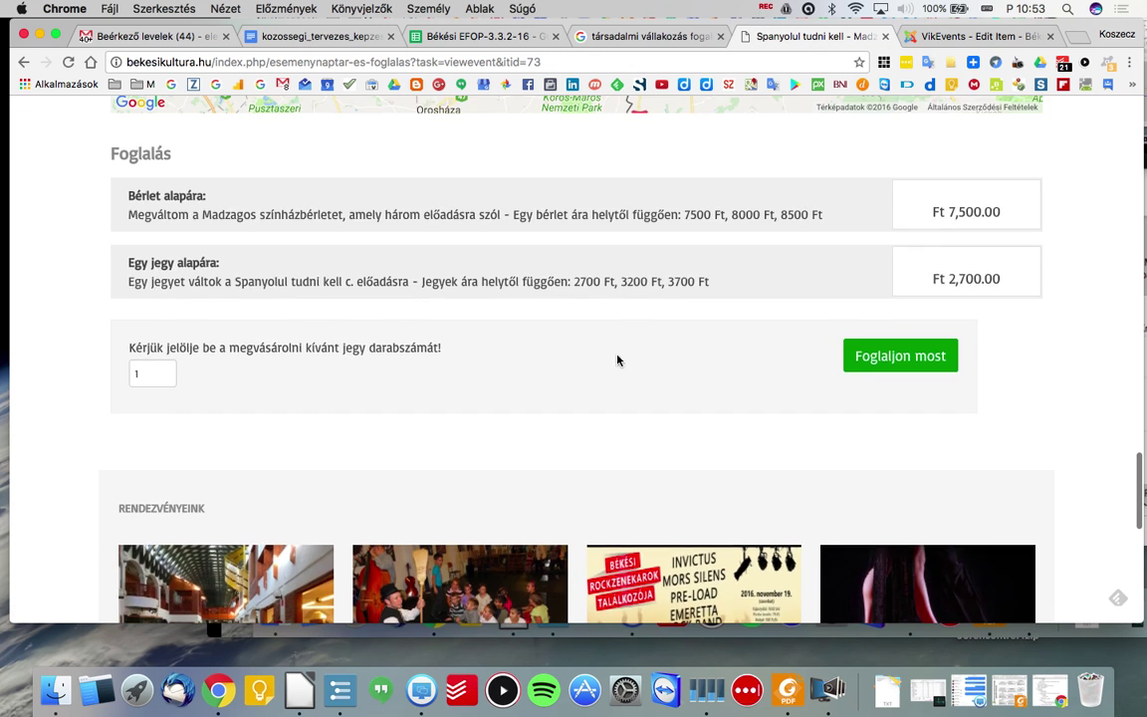
pyautogui.moveTo(128, 263); pyautogui.dragTo(236, 261)
pyautogui.press('super+c')
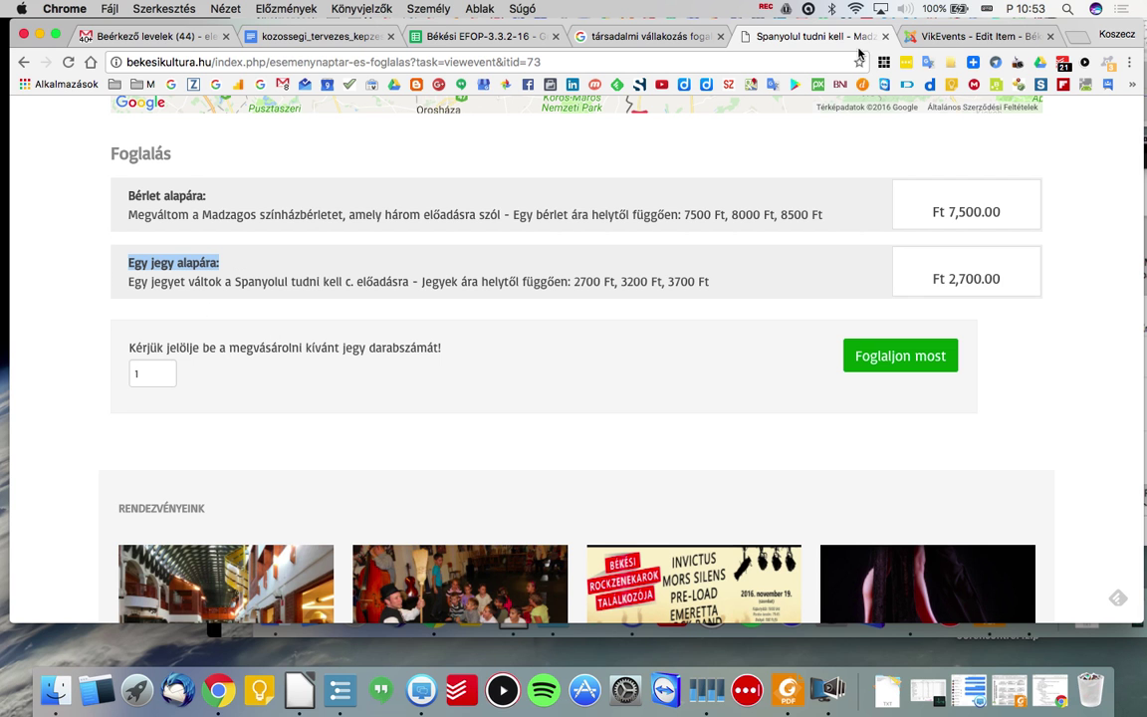
# Add a price row to the event's Multiple Prices with the copied name "Egy jegy alapára:" and an amount of 2700 Ft.
pyautogui.click(941, 36)
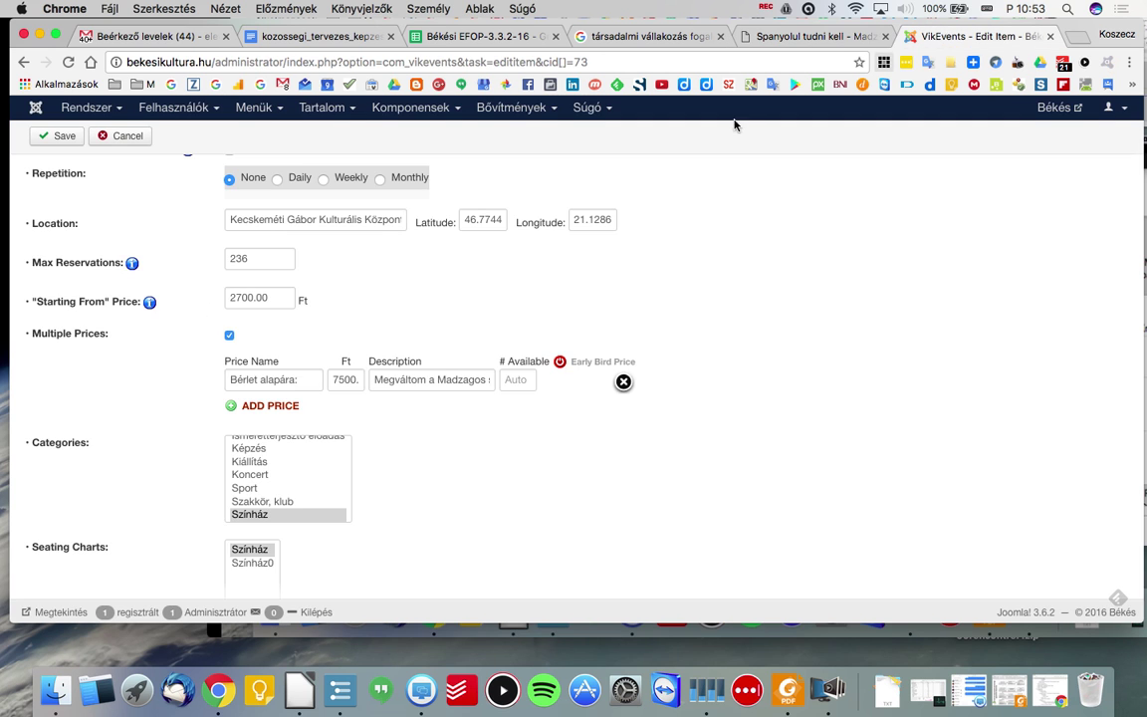
pyautogui.click(281, 406)
pyautogui.click(282, 424)
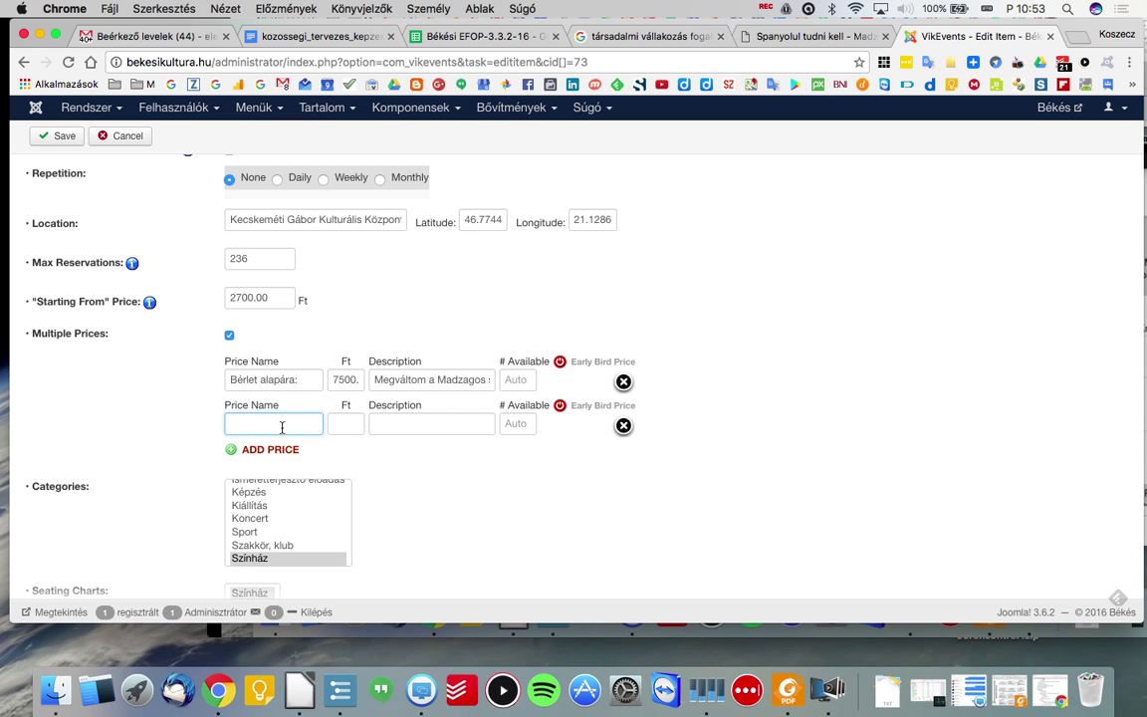
pyautogui.press('super+v')
pyautogui.click(343, 425)
pyautogui.write('2700')
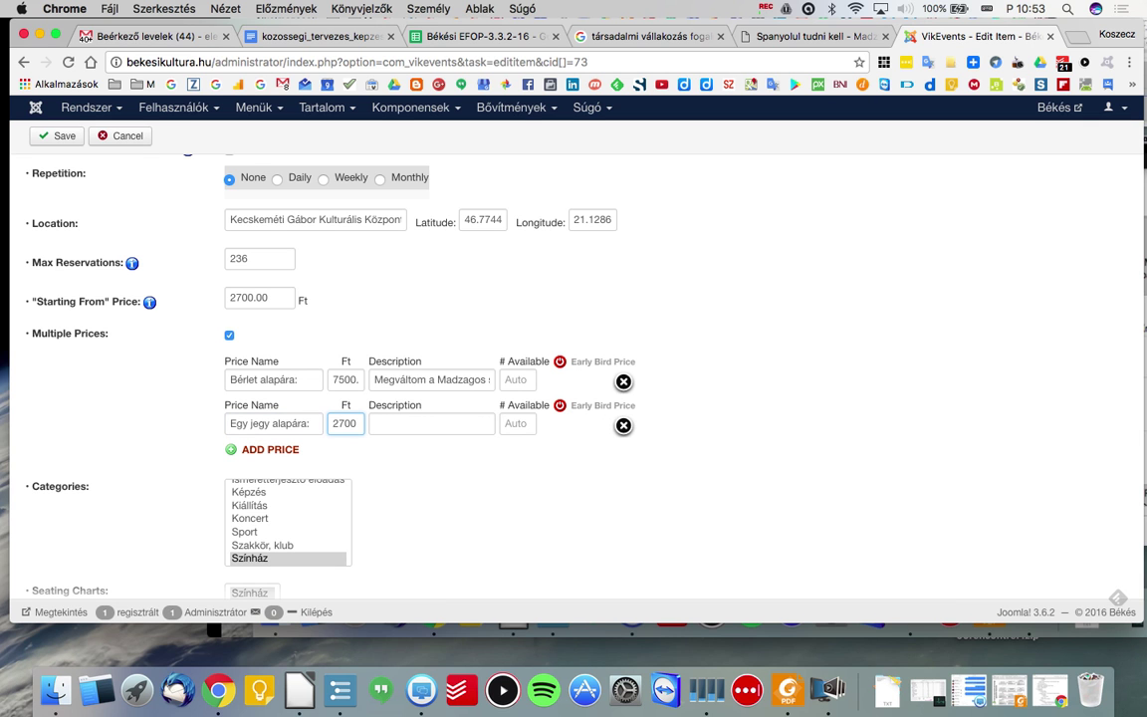
pyautogui.click(351, 389)
pyautogui.press('End')
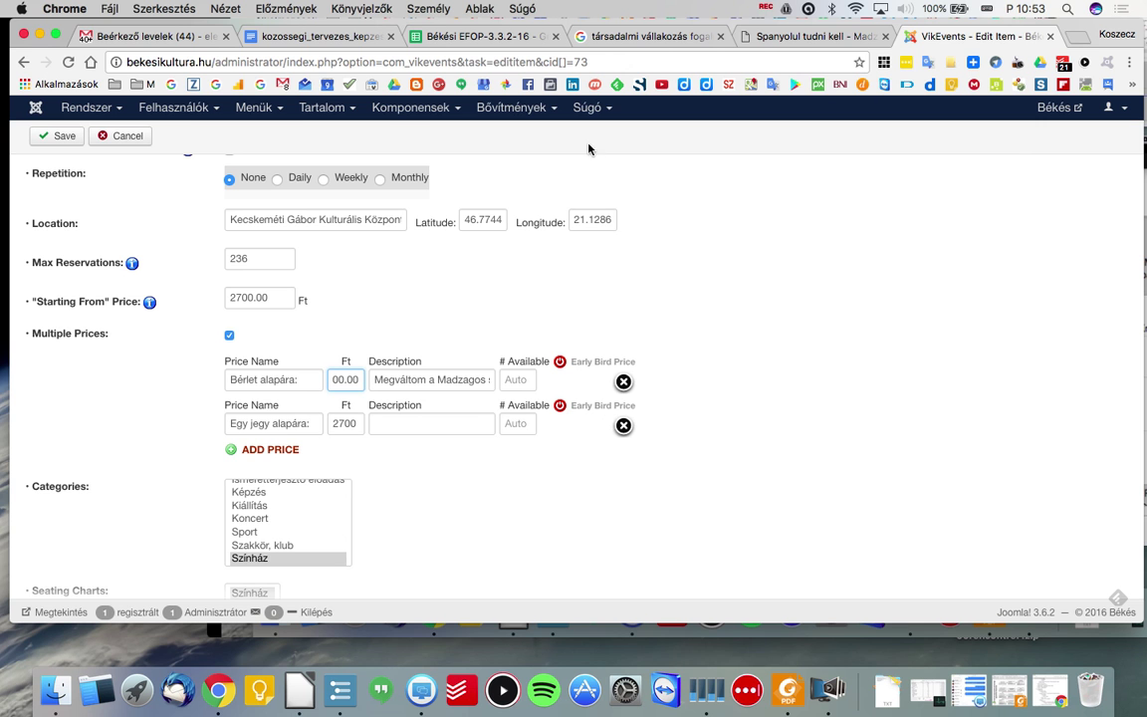
# Copy the single-ticket description, starting "Egy jegyet váltok a Spanyolul tudni kell c. előadásra", from the public event page into the new price row's Description.
pyautogui.click(809, 37)
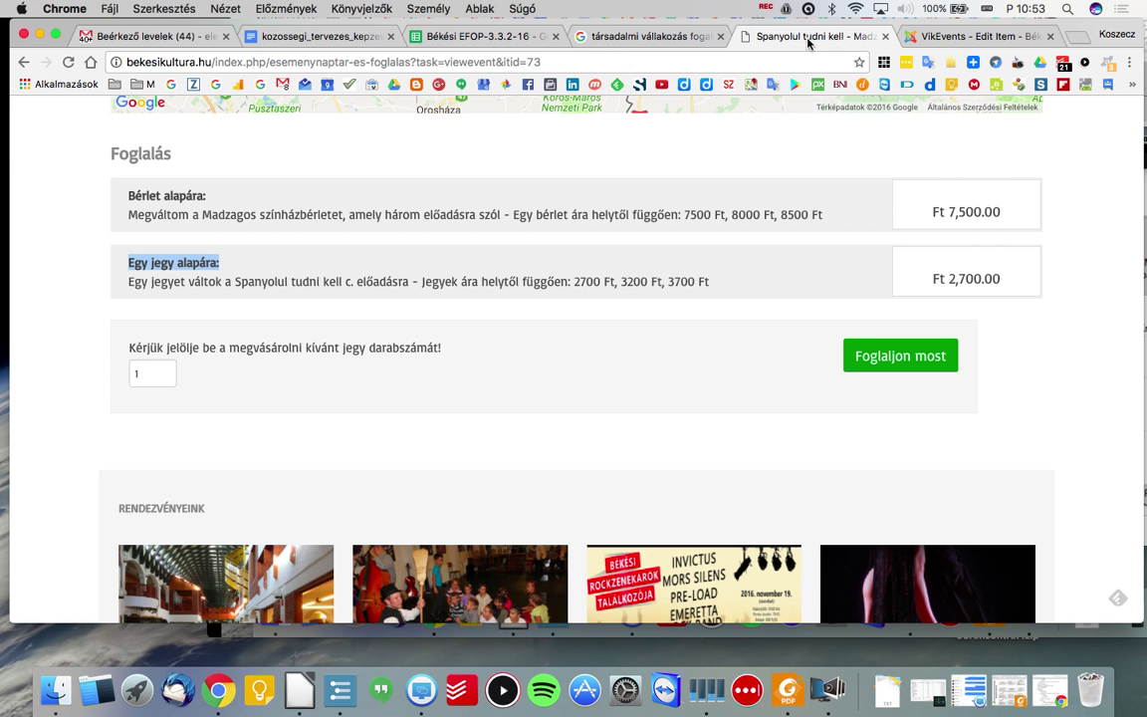
pyautogui.click(137, 285)
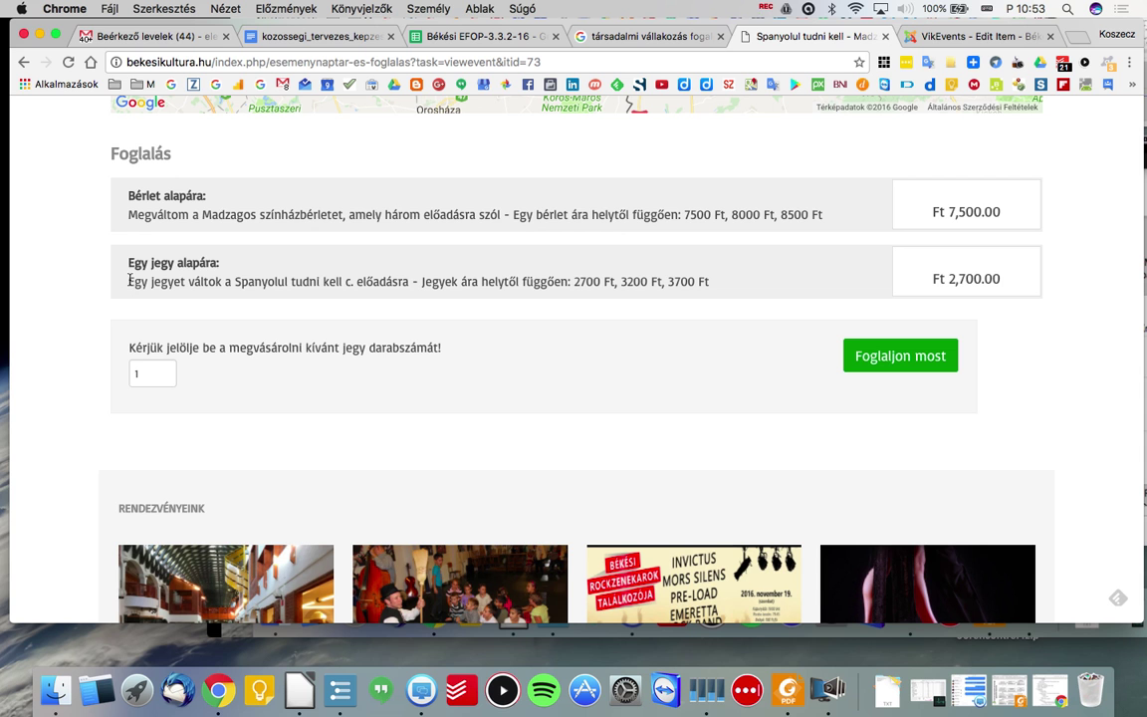
pyautogui.moveTo(129, 281); pyautogui.dragTo(714, 282)
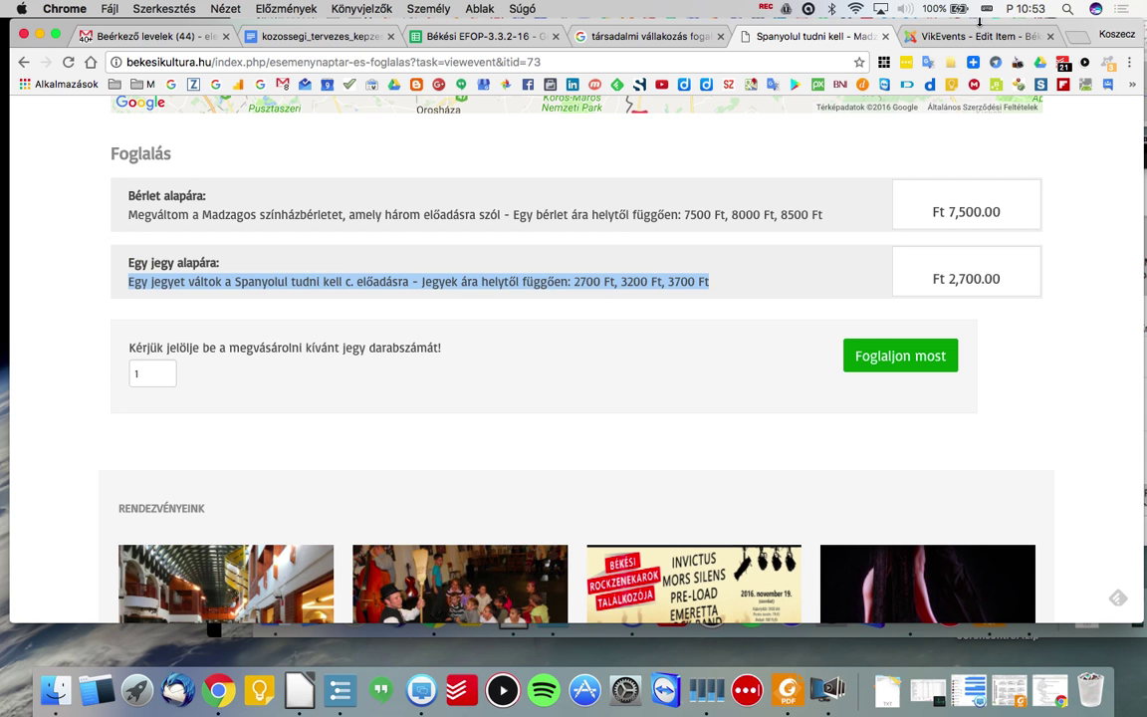
pyautogui.click(917, 36)
pyautogui.click(453, 421)
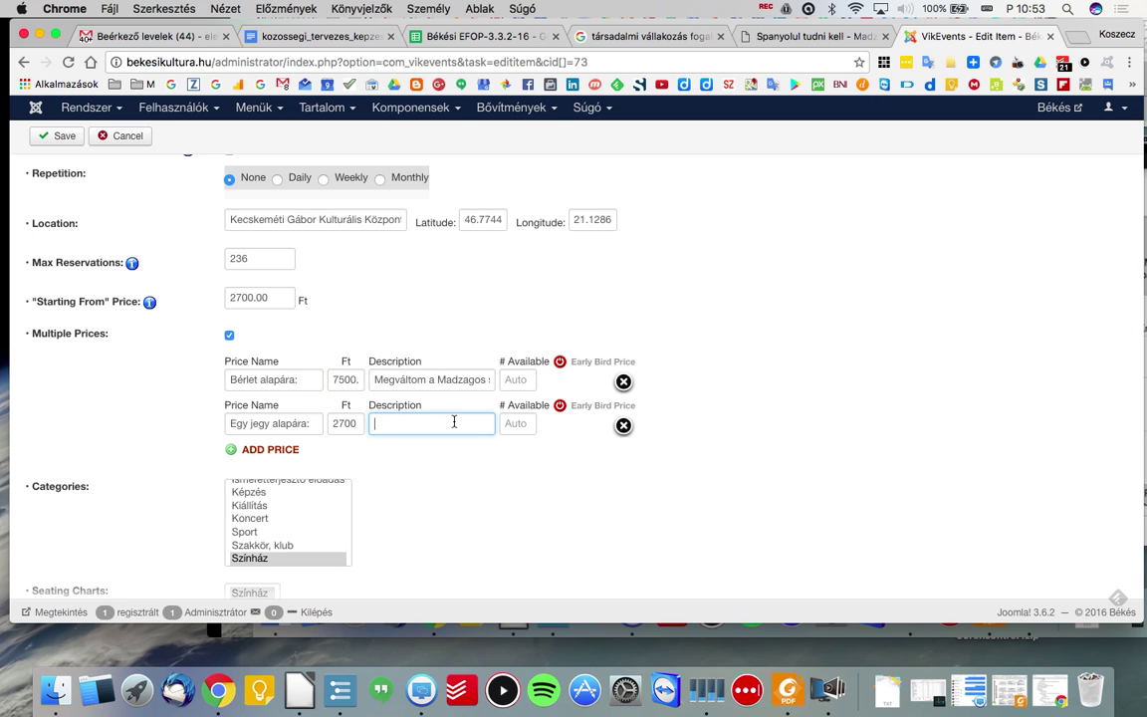
pyautogui.press('super+v')
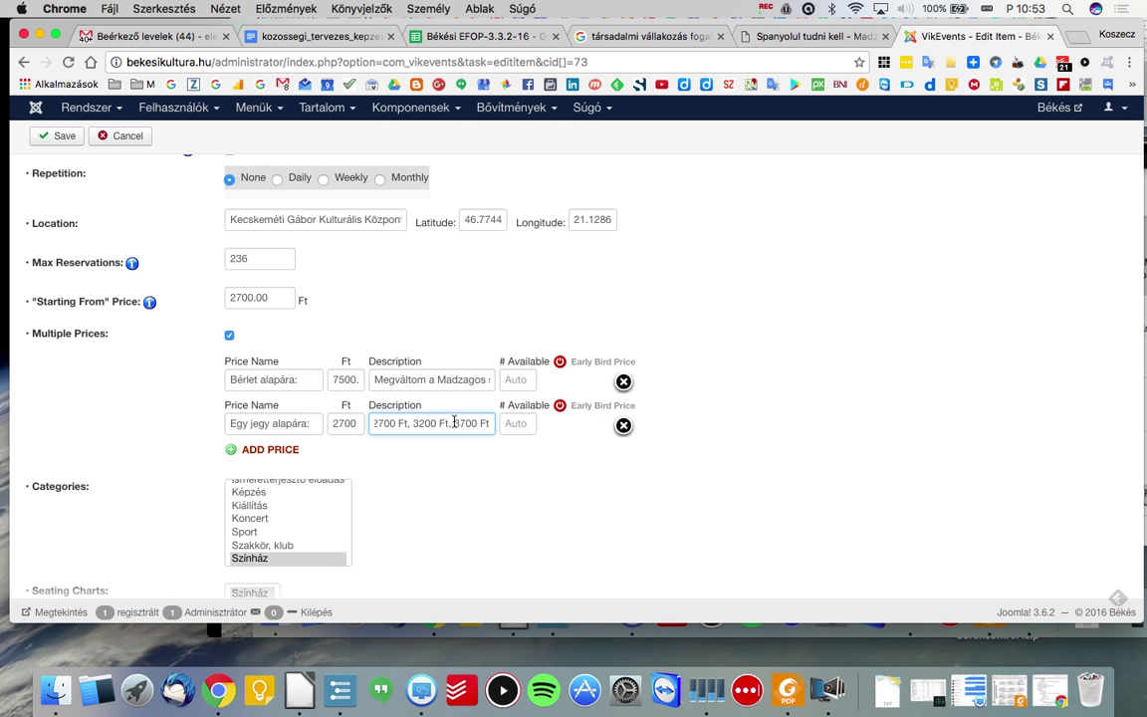
pyautogui.click(526, 520)
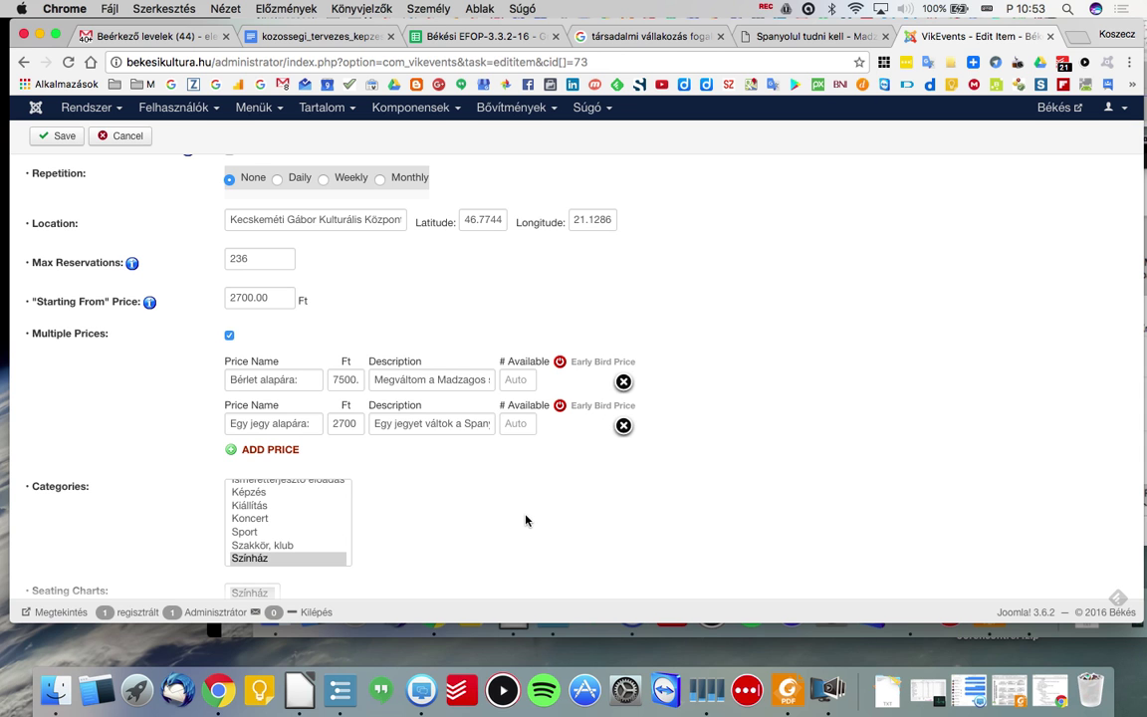
# Examine the event's Categories, Seating Charts and Parameters, including payment methods and the name options for showing who occupies the seats.
pyautogui.scroll(-5, 526, 520)
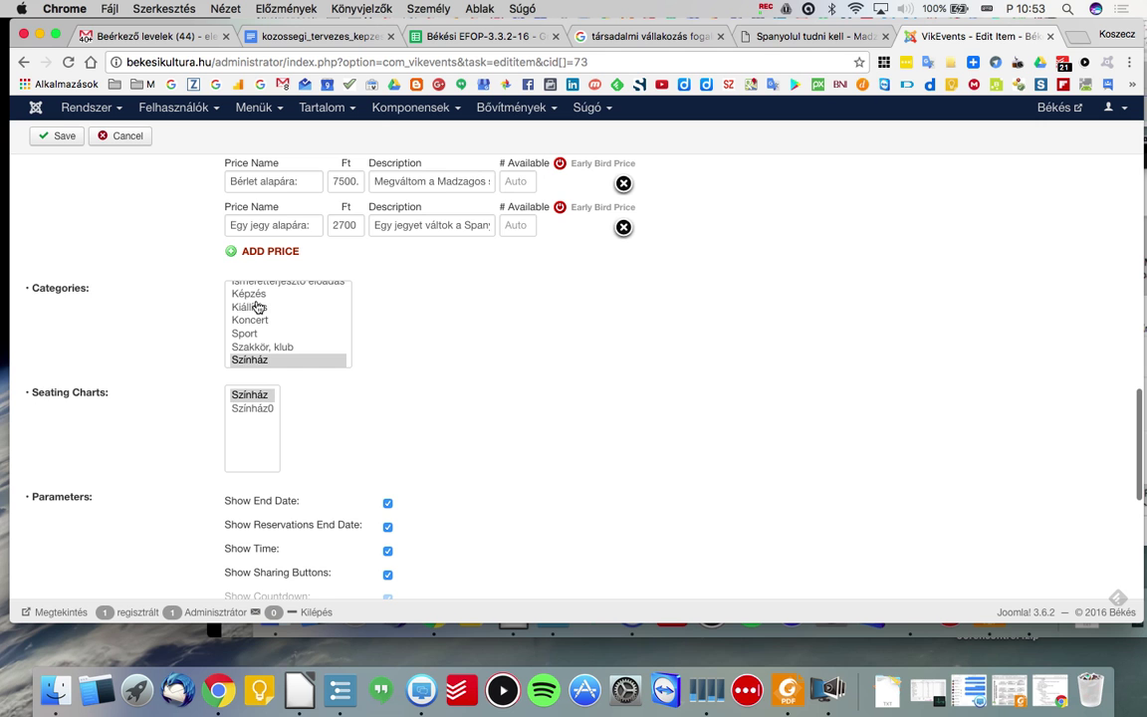
pyautogui.scroll(4, 250, 308)
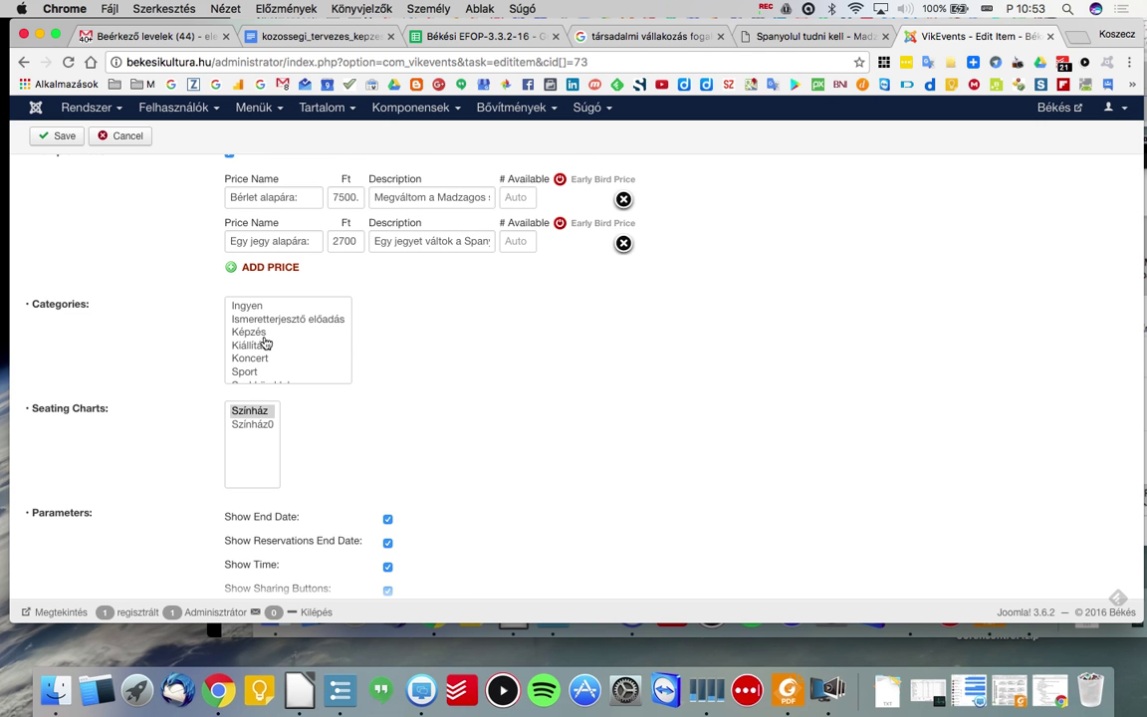
pyautogui.scroll(-4, 264, 343)
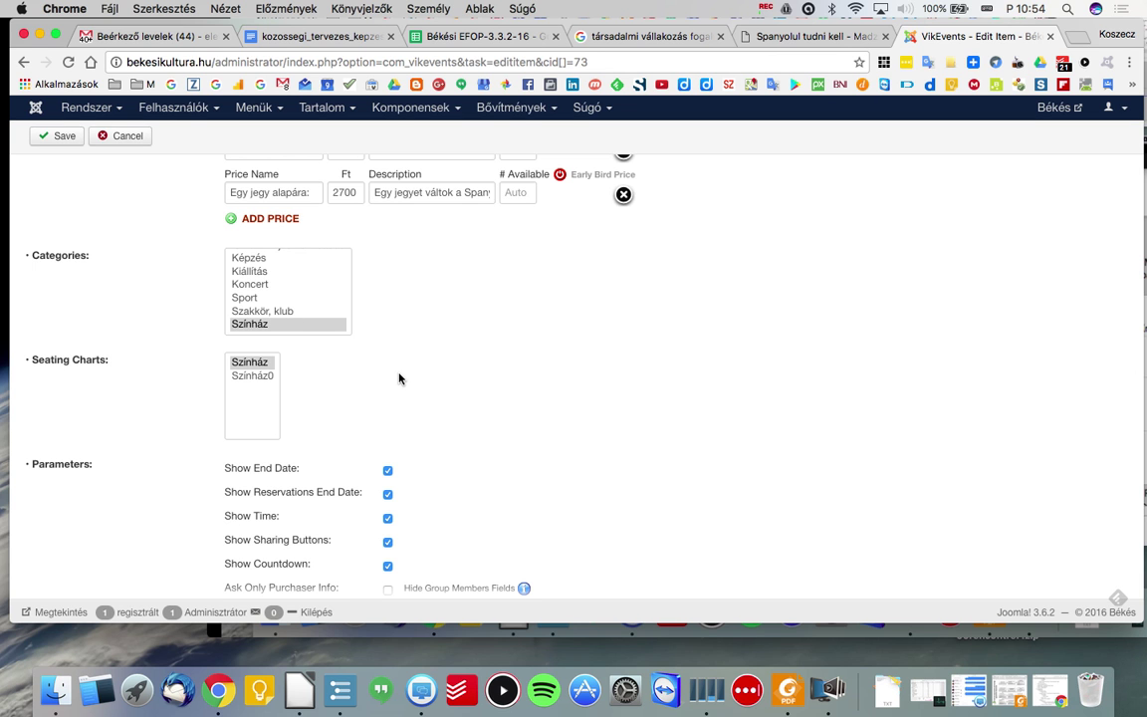
pyautogui.scroll(-5, 400, 378)
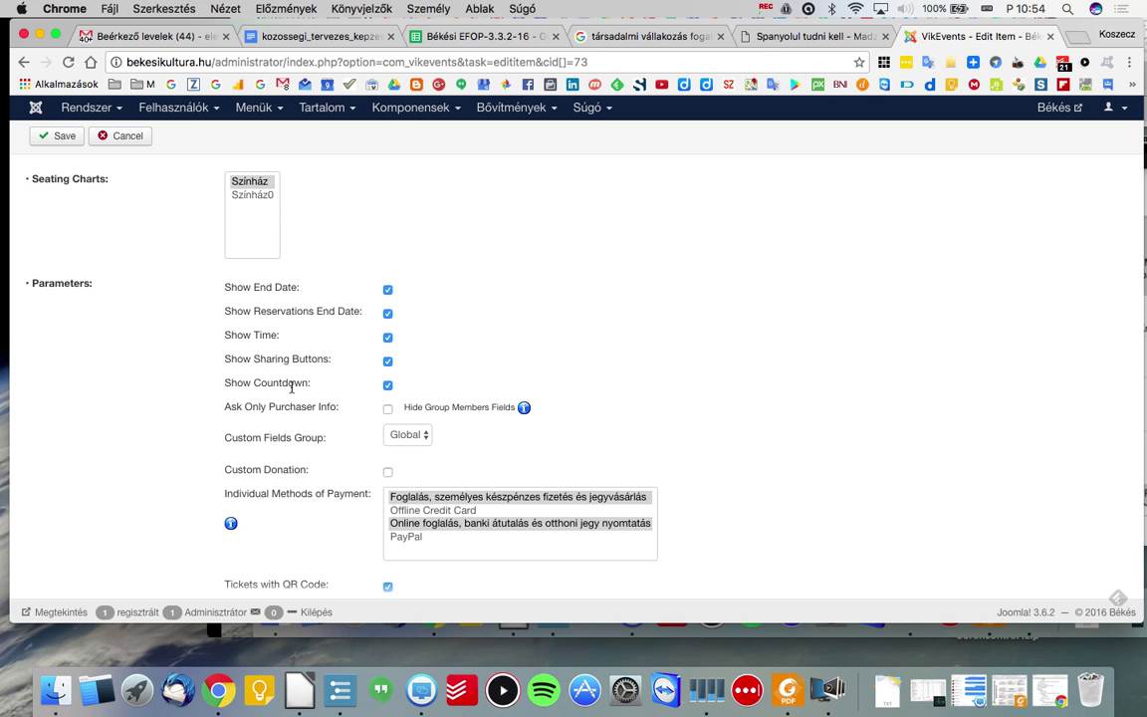
pyautogui.scroll(-3, 294, 398)
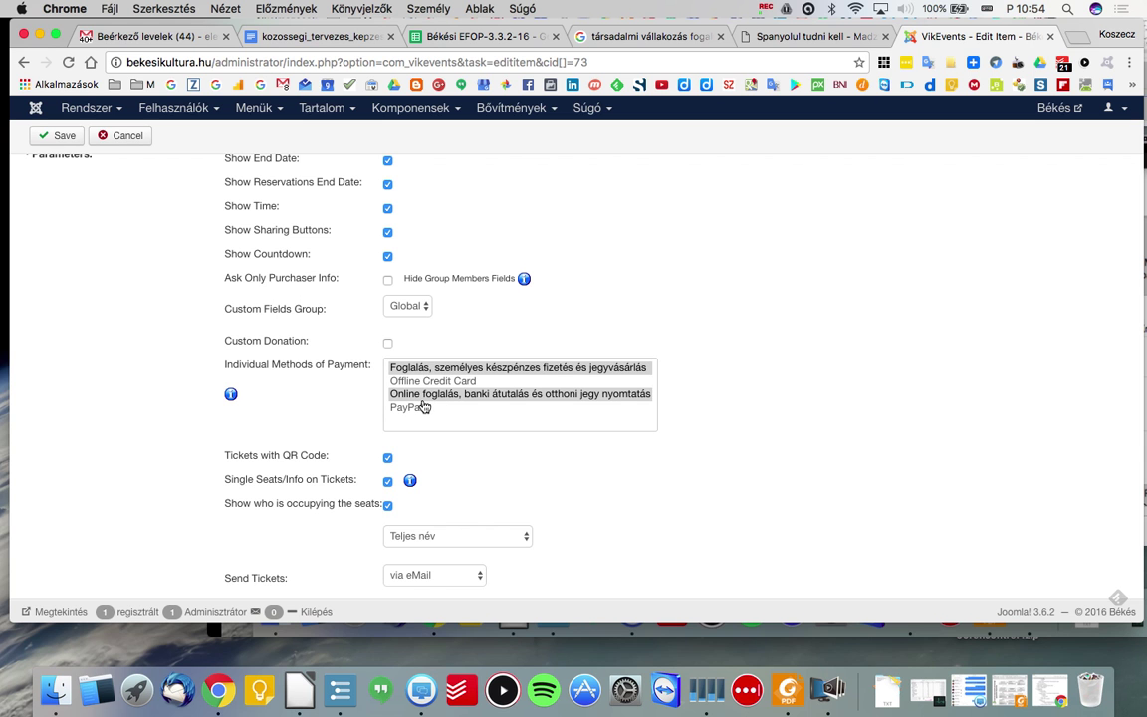
pyautogui.scroll(-3, 262, 436)
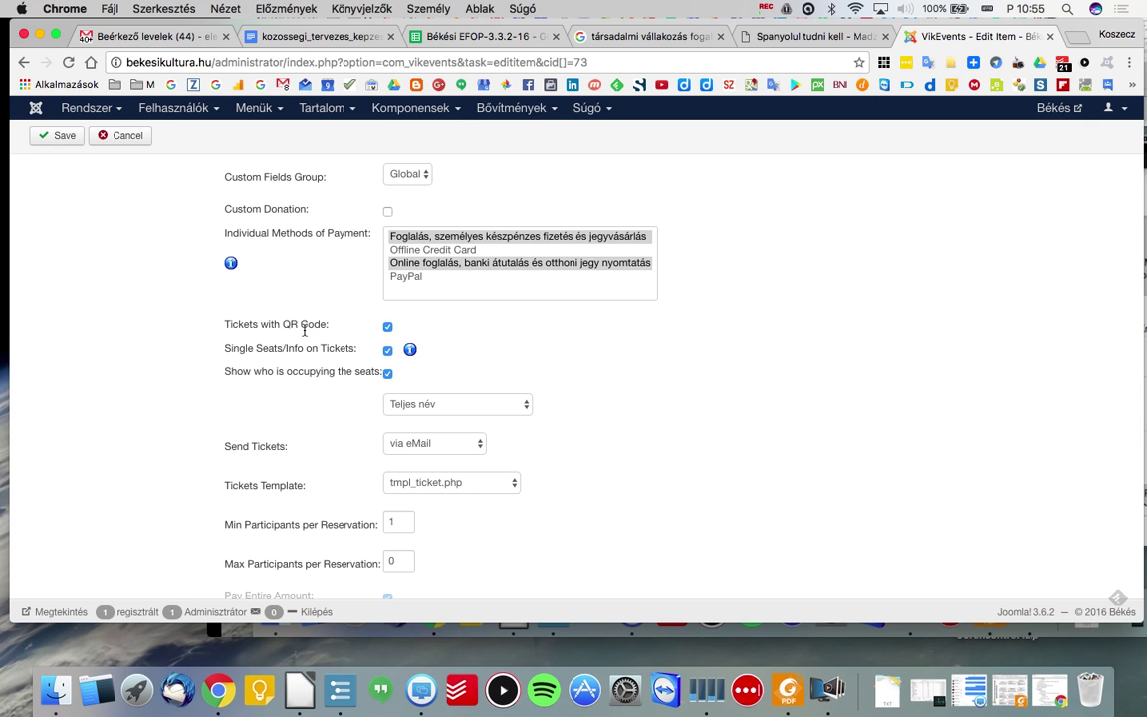
pyautogui.click(438, 406)
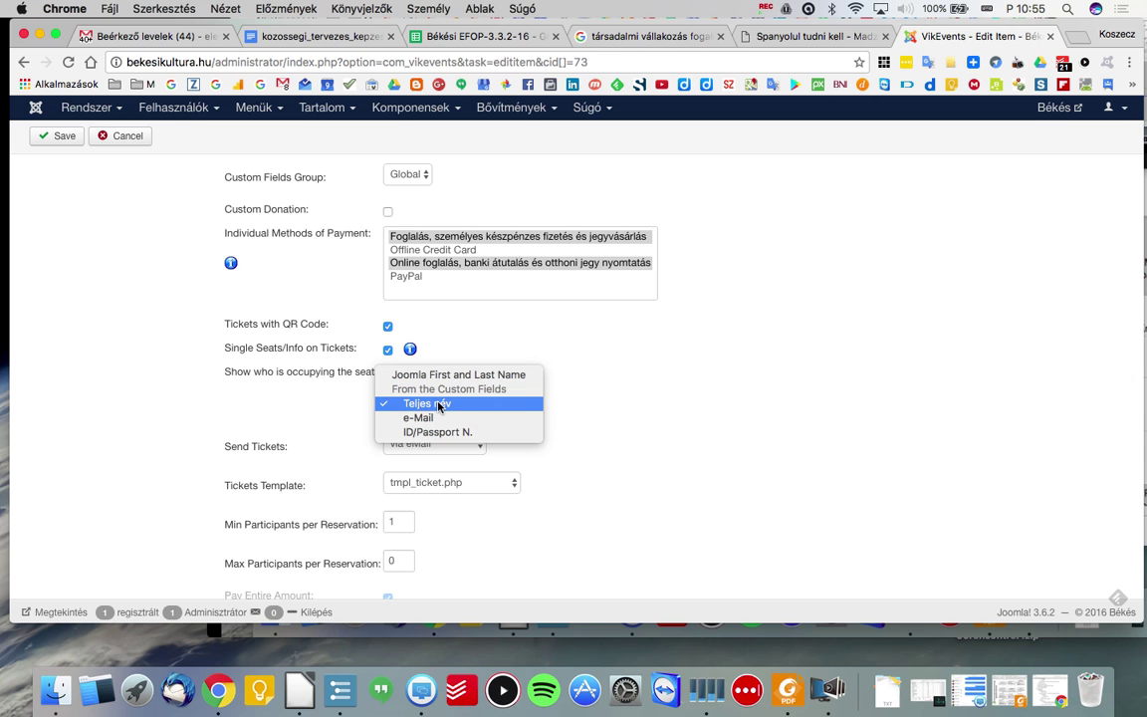
pyautogui.click(624, 356)
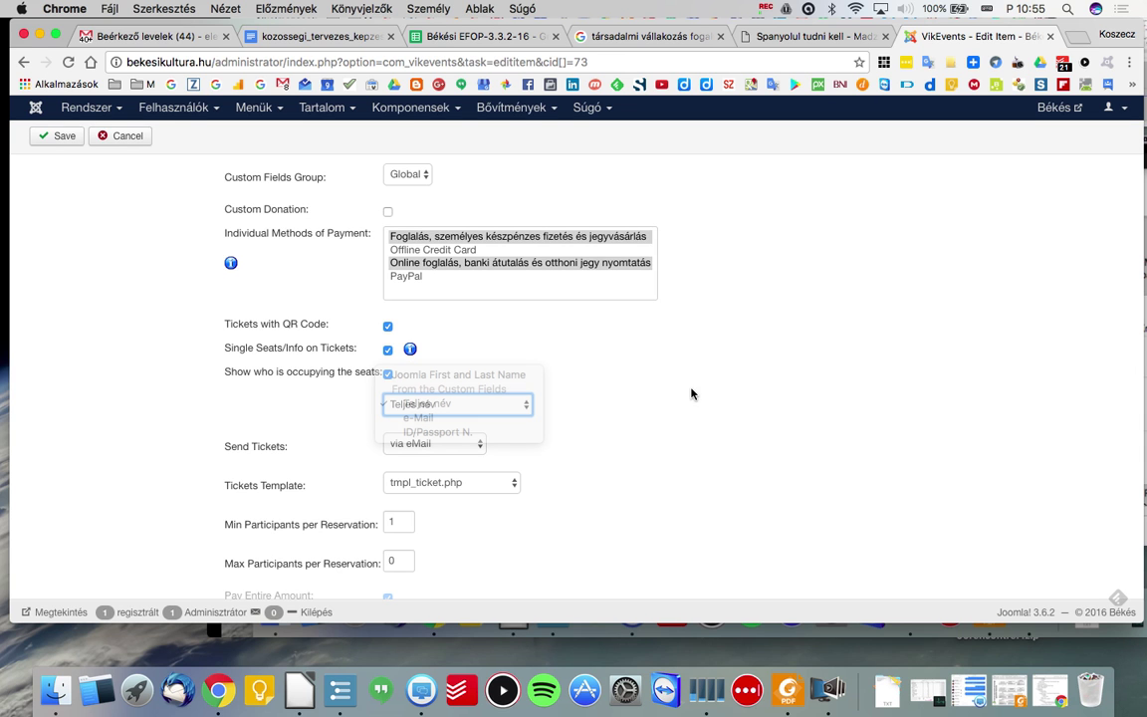
pyautogui.scroll(-3, 504, 498)
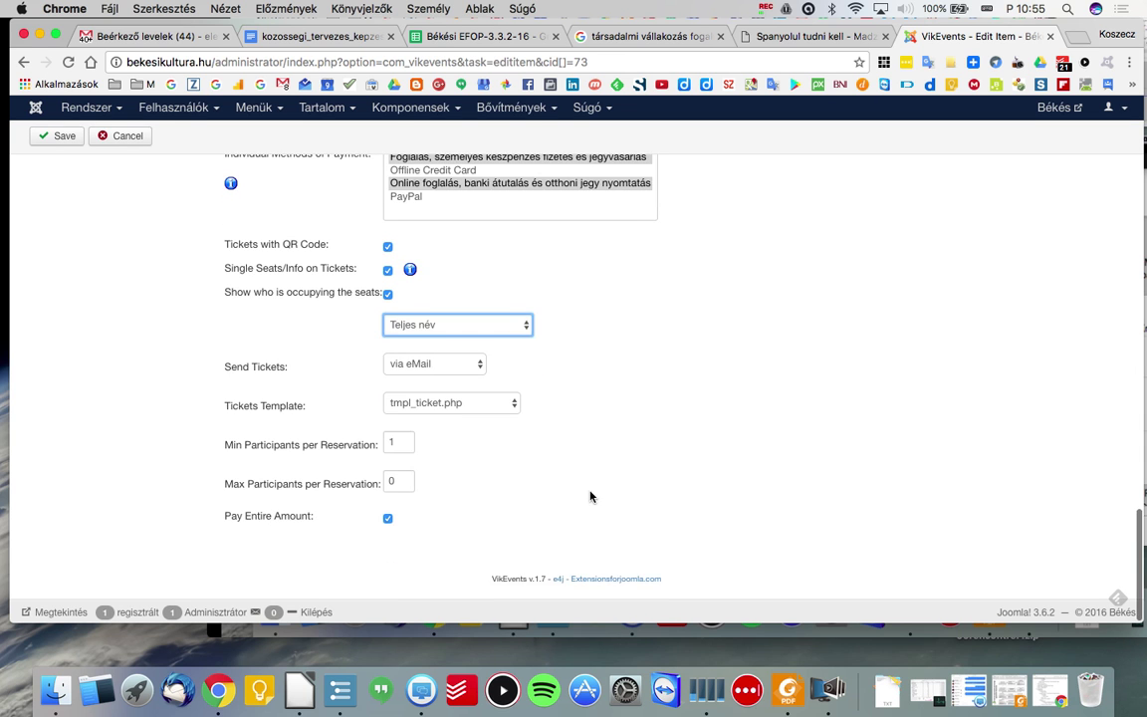
# Set the Tickets Template to compact_tmpl_ticket.php and save the event.
pyautogui.click(514, 413)
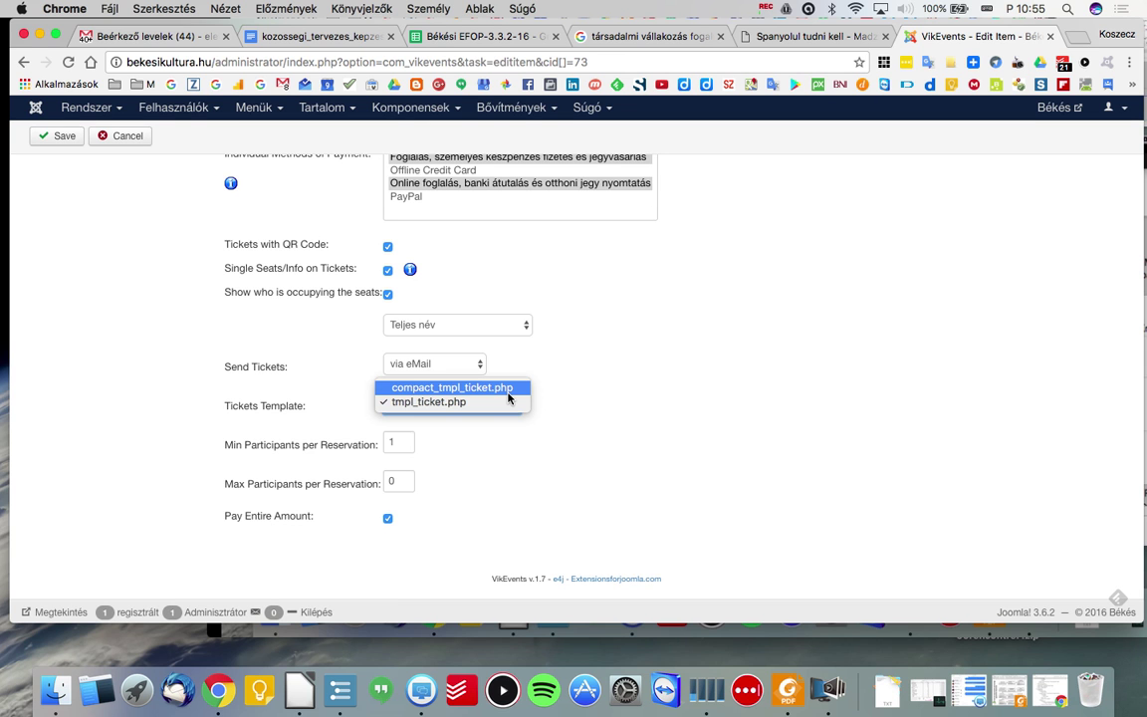
pyautogui.click(508, 394)
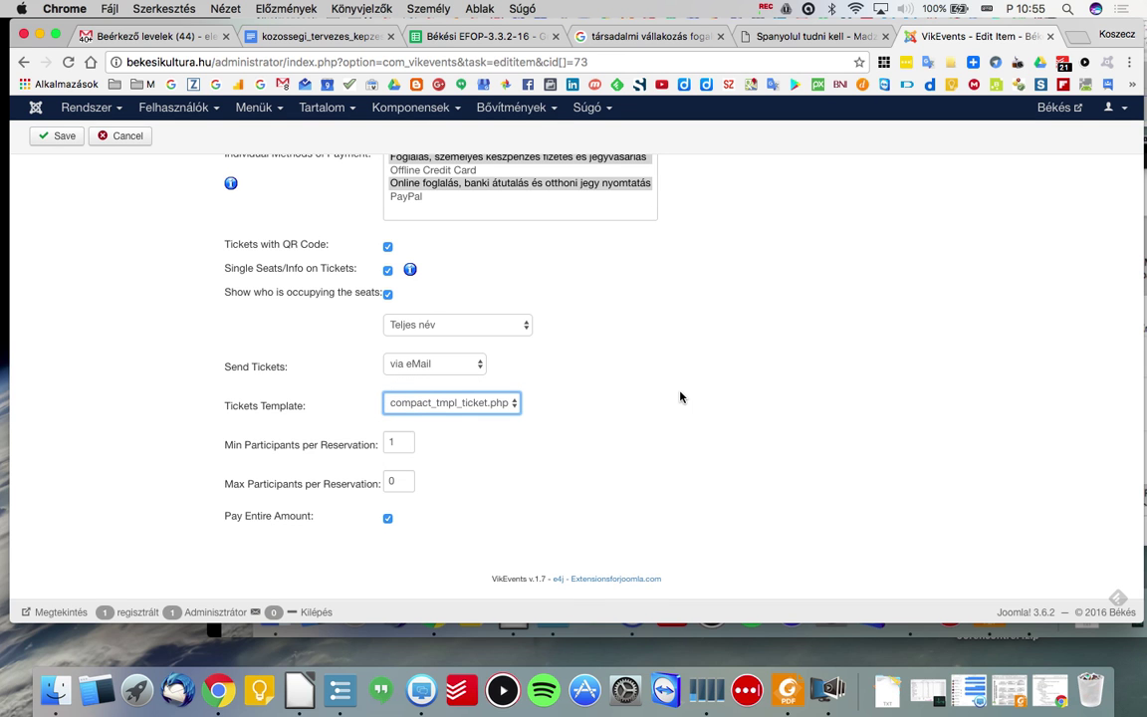
pyautogui.scroll(-1, 680, 397)
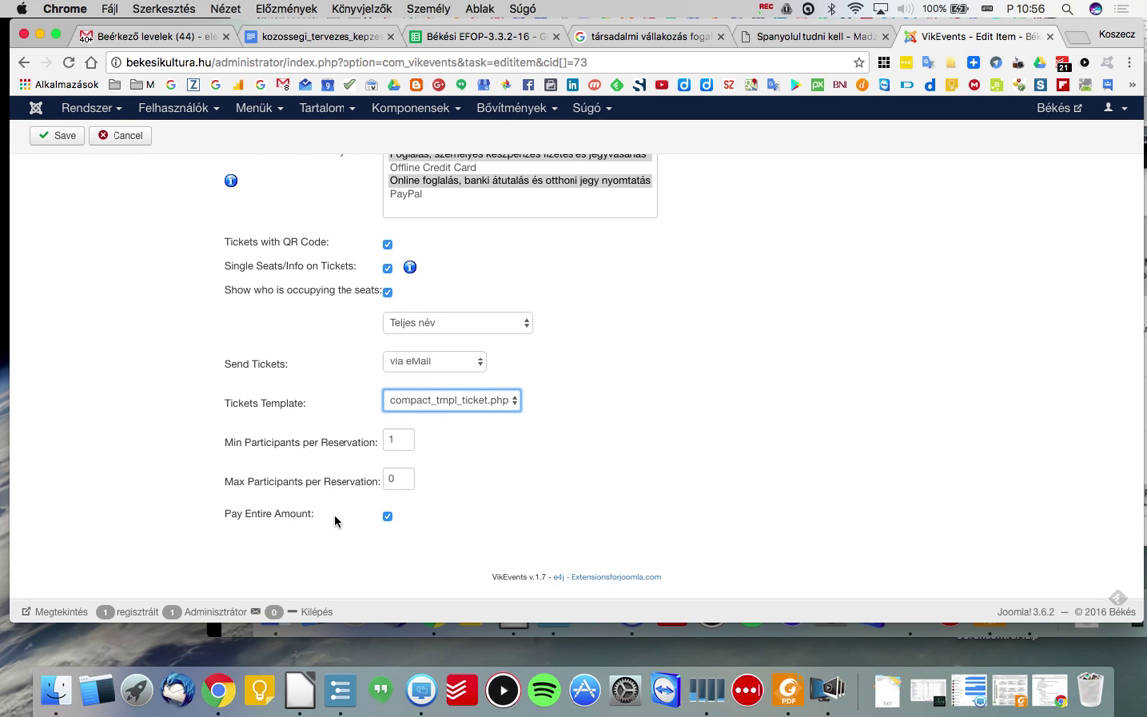
pyautogui.scroll(2, 335, 520)
pyautogui.scroll(-2, 335, 519)
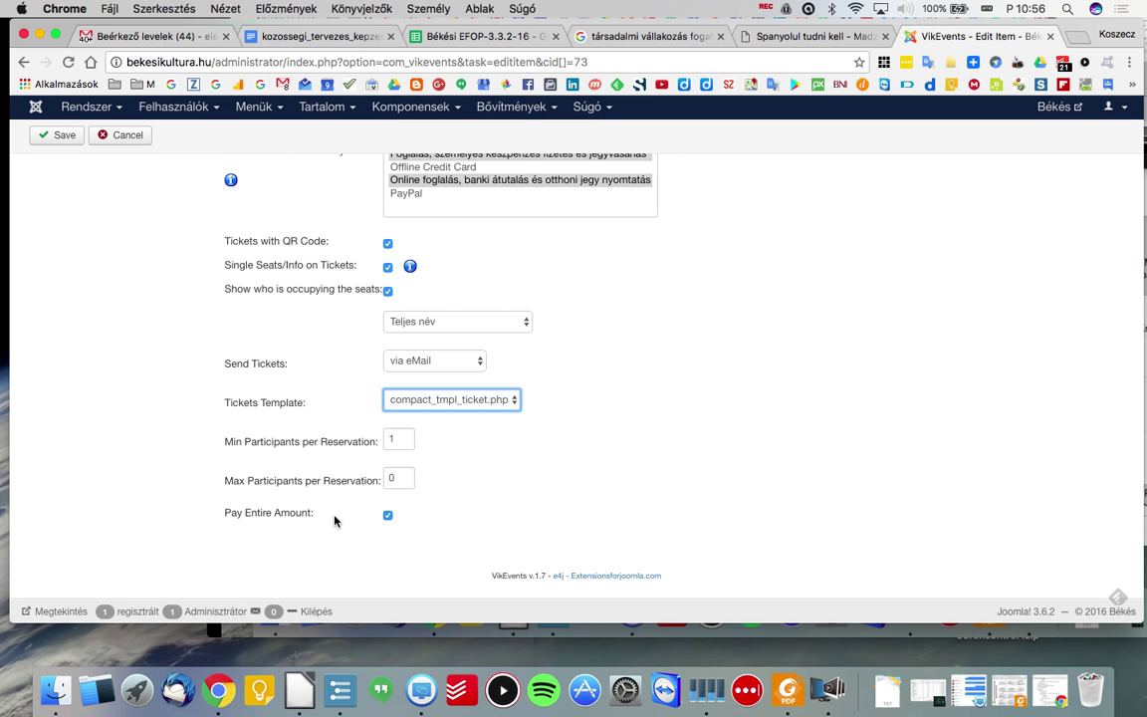
pyautogui.scroll(5, 335, 520)
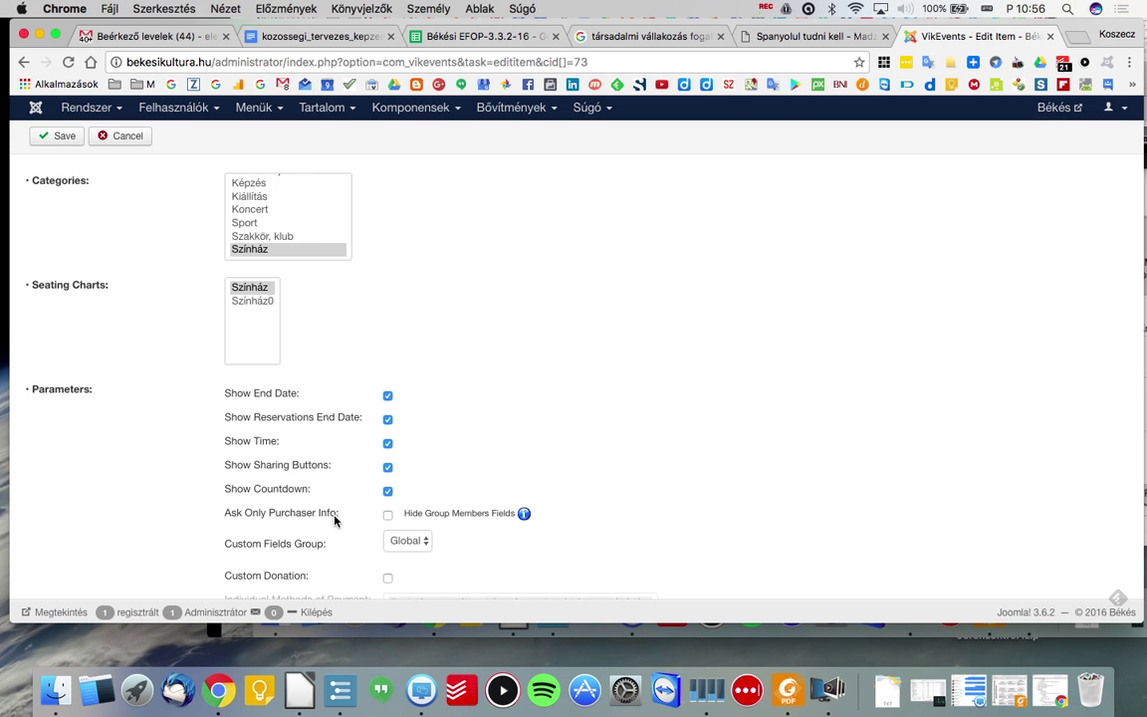
pyautogui.scroll(-2, 334, 520)
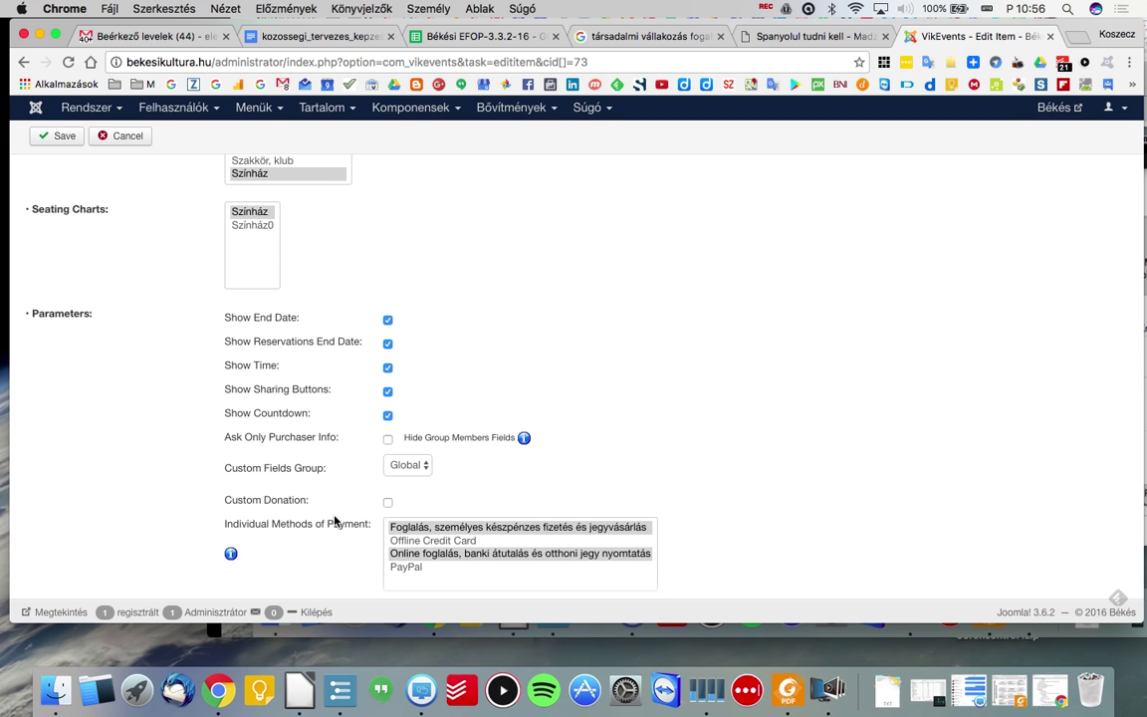
pyautogui.scroll(15, 334, 520)
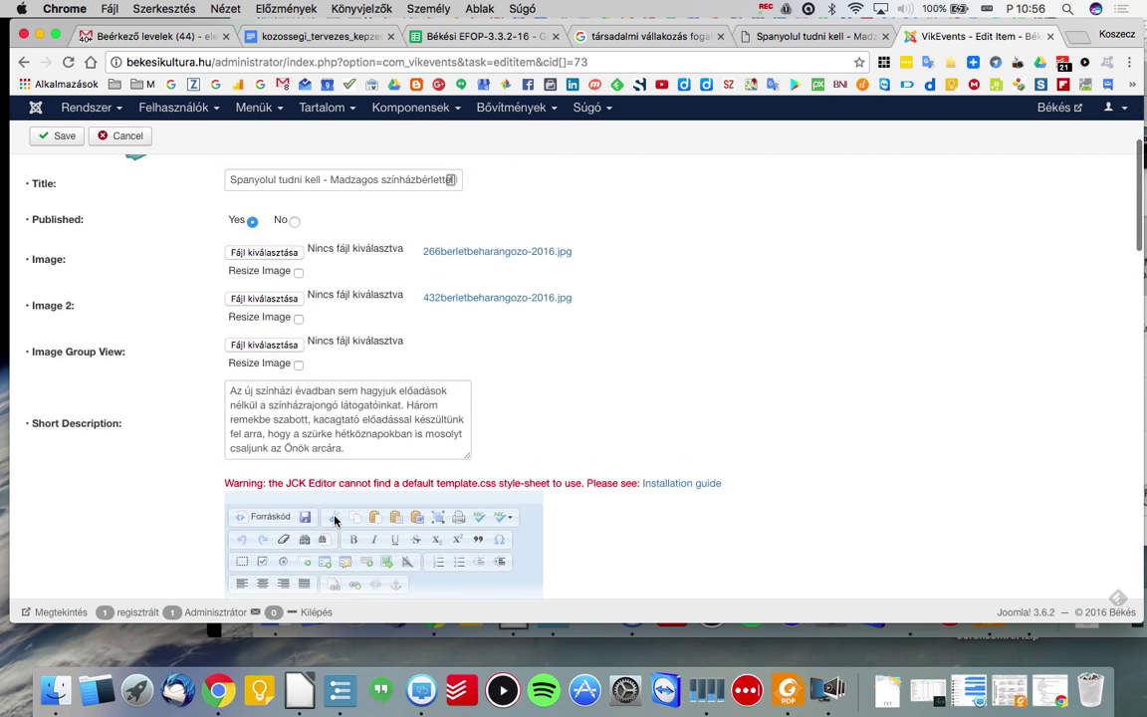
pyautogui.scroll(3, 335, 520)
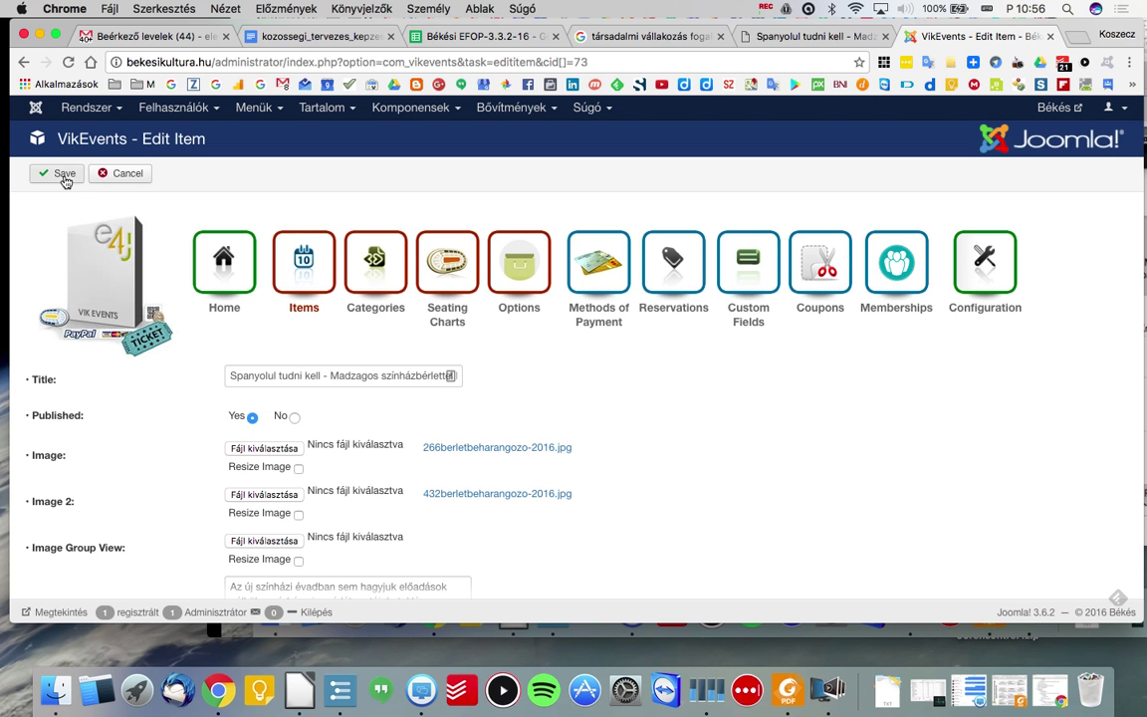
pyautogui.click(62, 175)
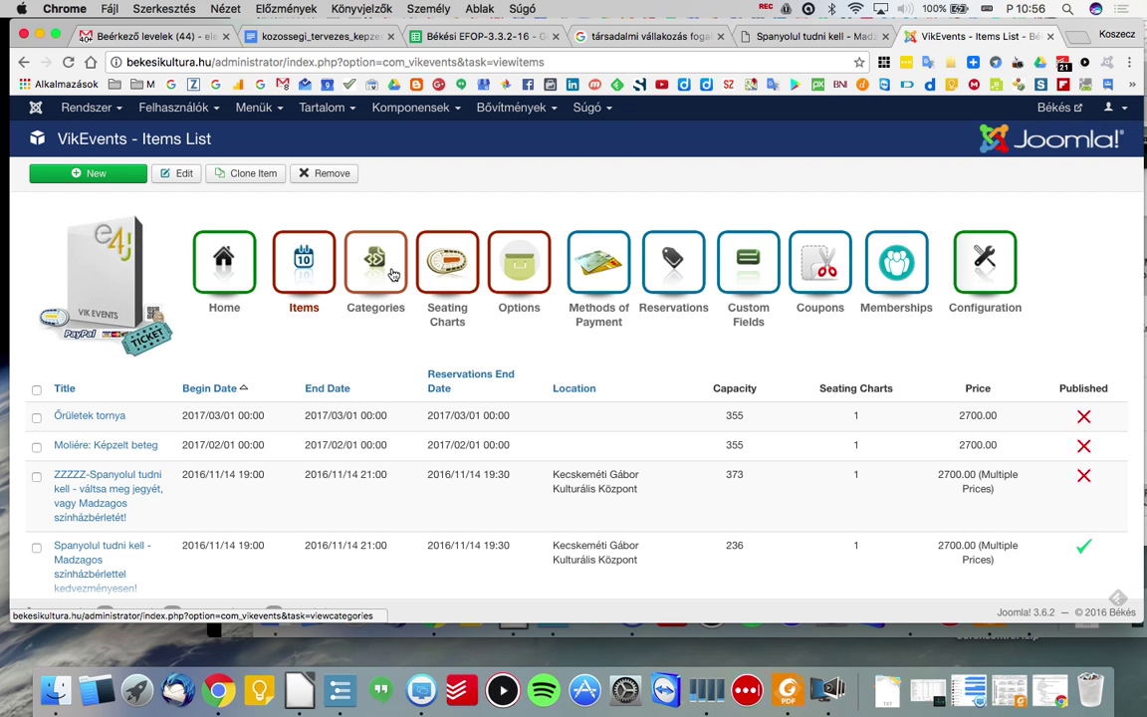
pyautogui.click(766, 9)
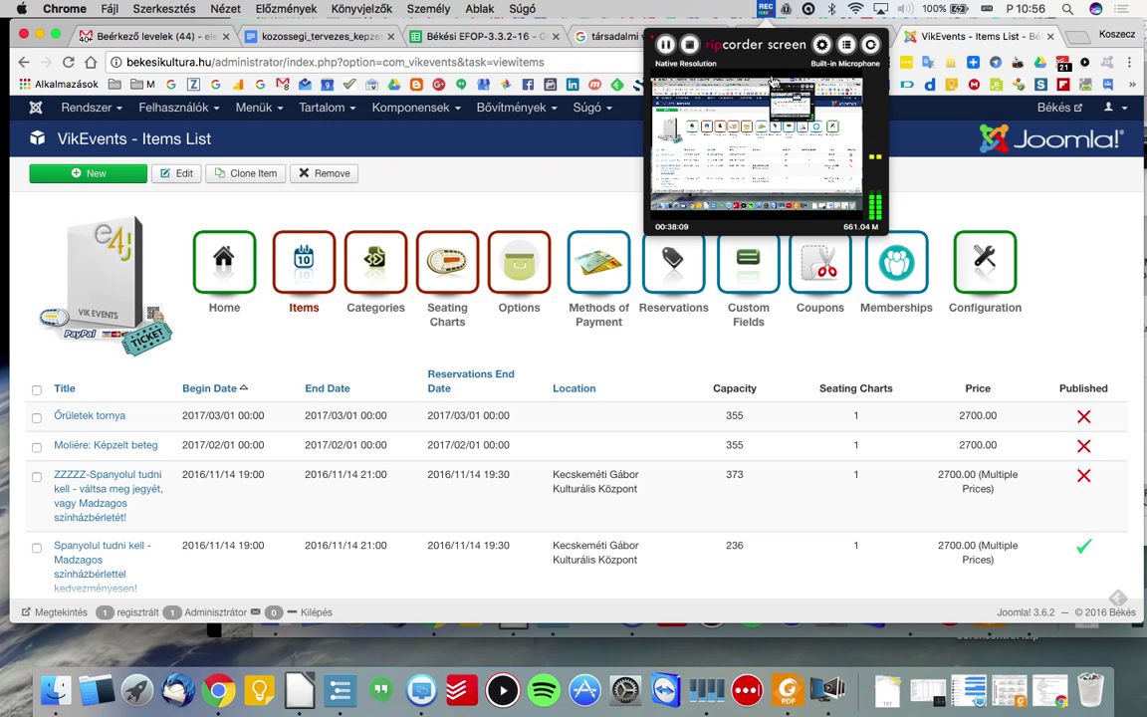
pyautogui.click(764, 9)
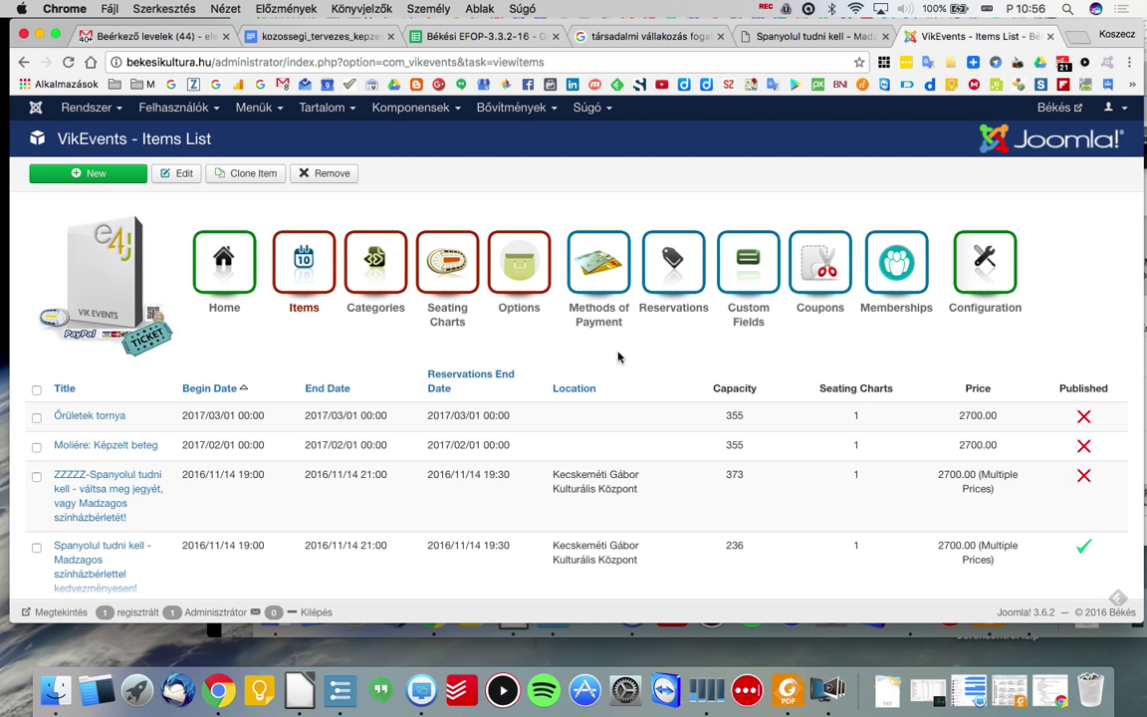
pyautogui.scroll(-5, 618, 357)
pyautogui.scroll(2, 617, 357)
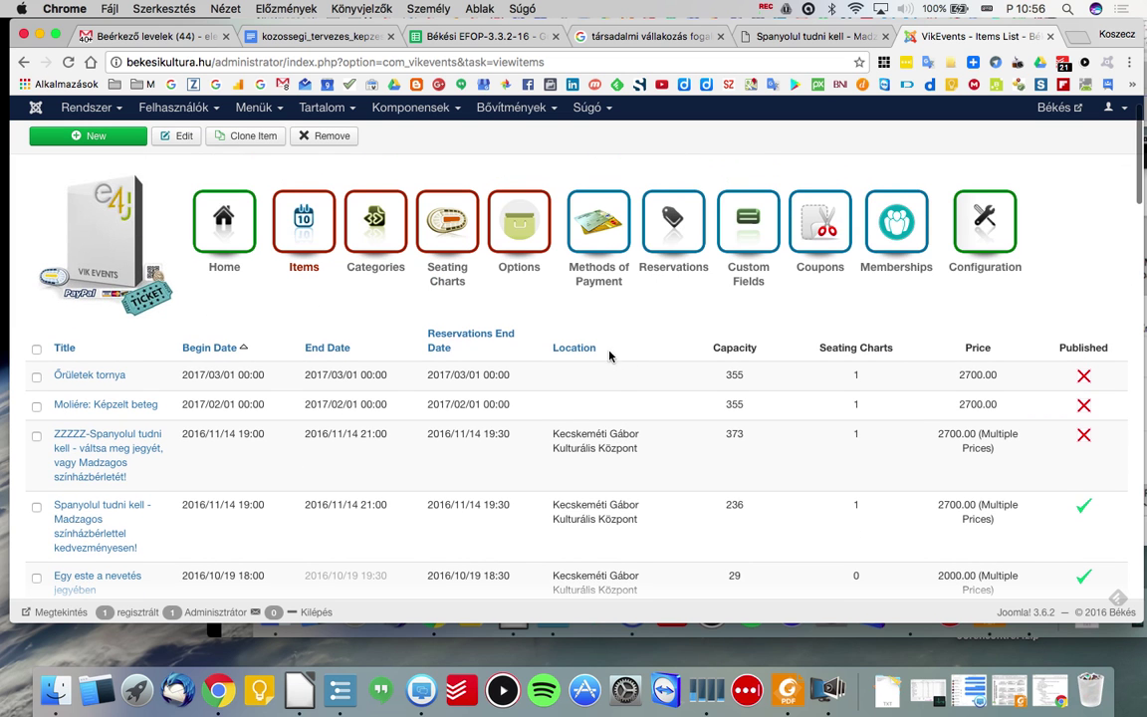
# Open the "Ingyen" category from the VikEvents categories list and review its Name, Description and Parent Category fields.
pyautogui.click(382, 240)
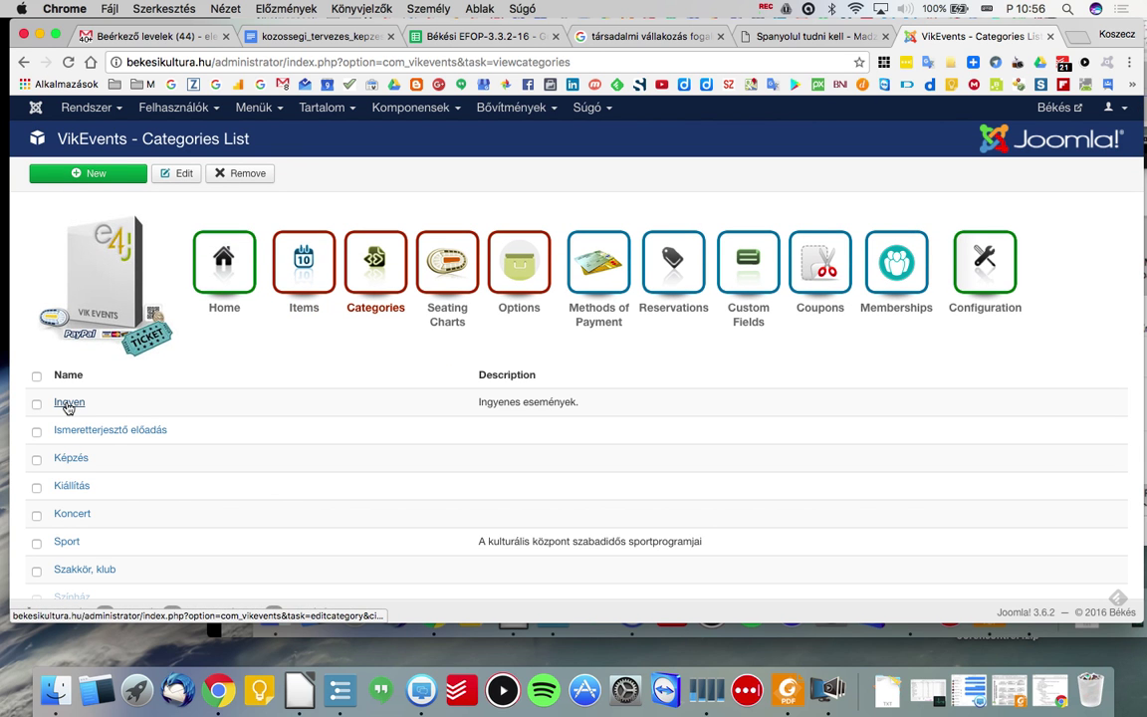
pyautogui.click(68, 403)
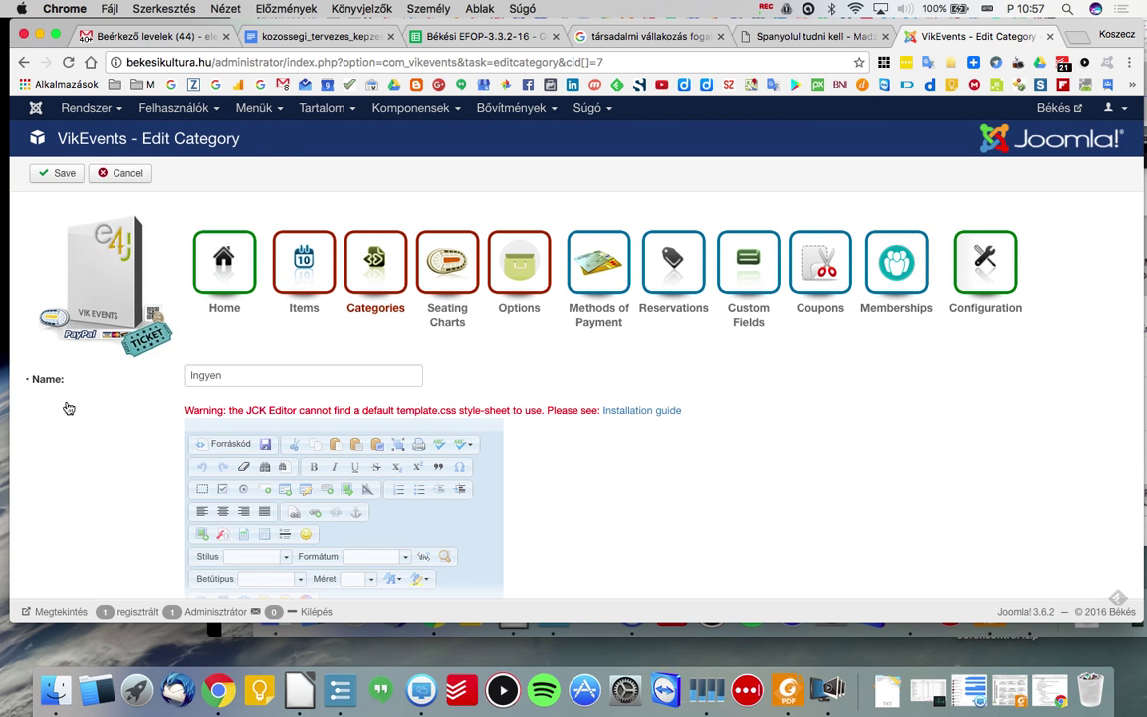
pyautogui.scroll(-4, 93, 416)
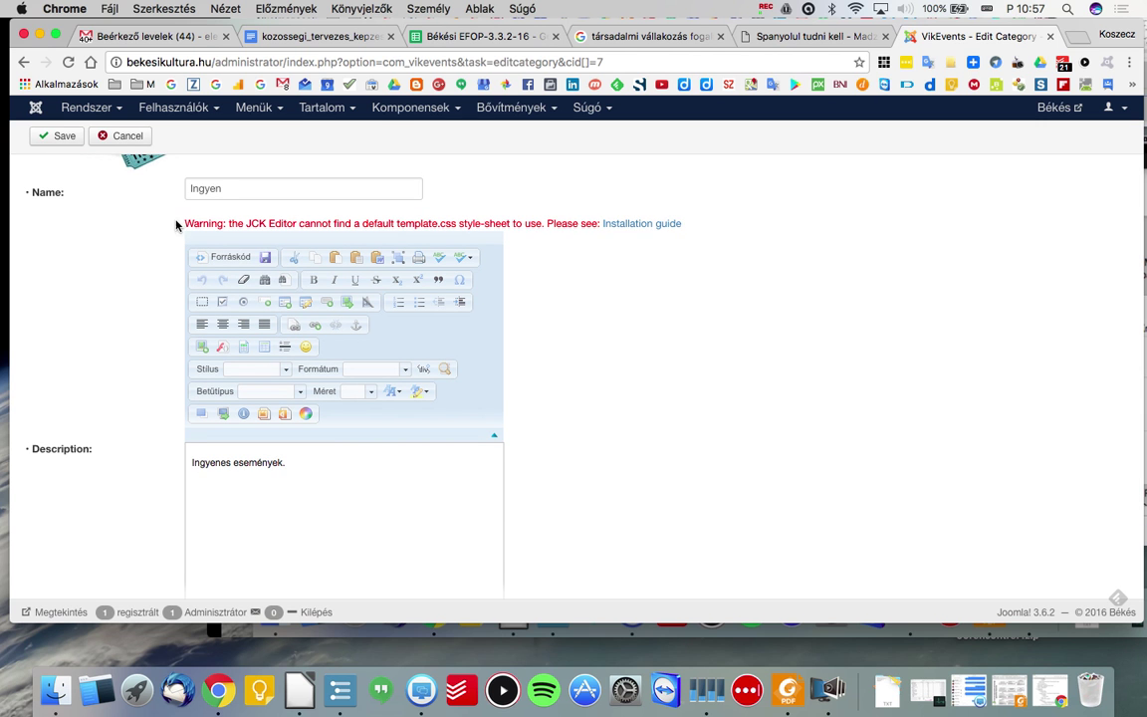
pyautogui.scroll(-4, 86, 465)
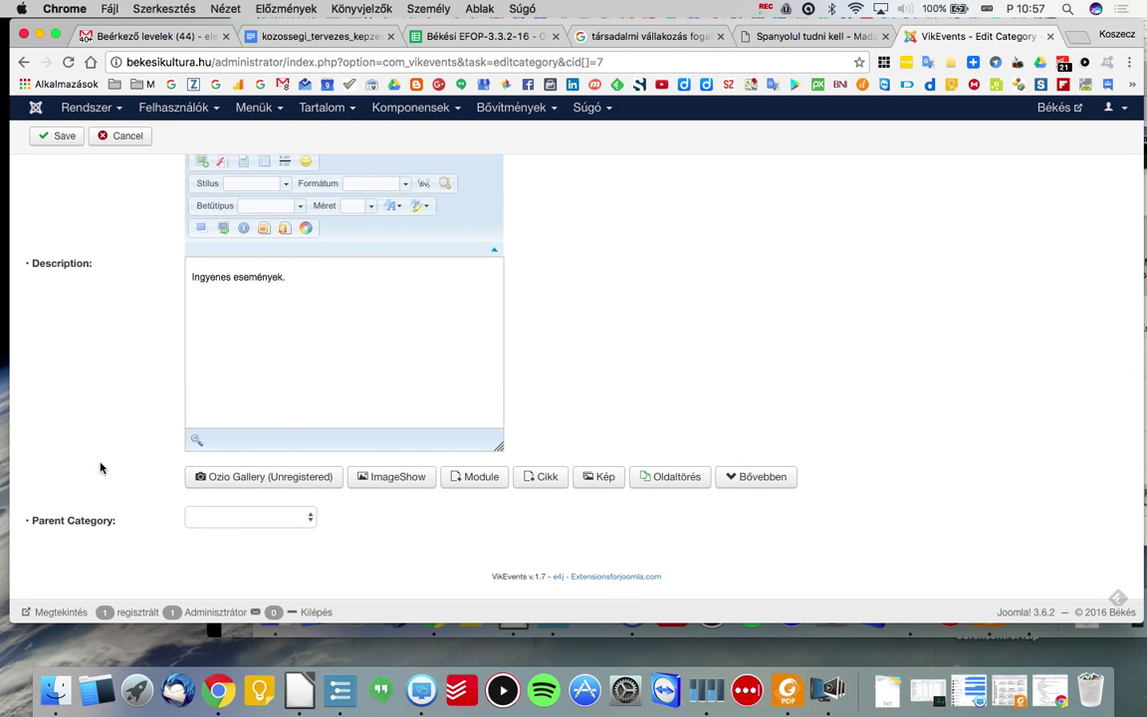
# Review the Parent Category choices for the "Ingyen" category and leave it without saving.
pyautogui.click(298, 521)
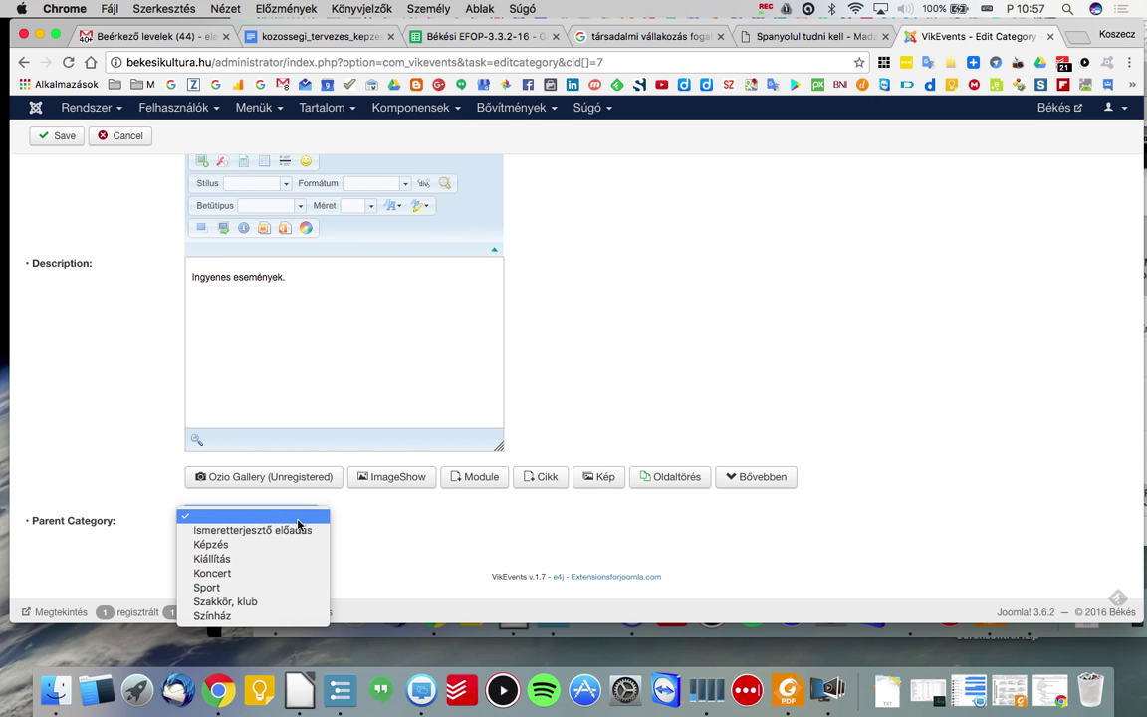
pyautogui.click(129, 381)
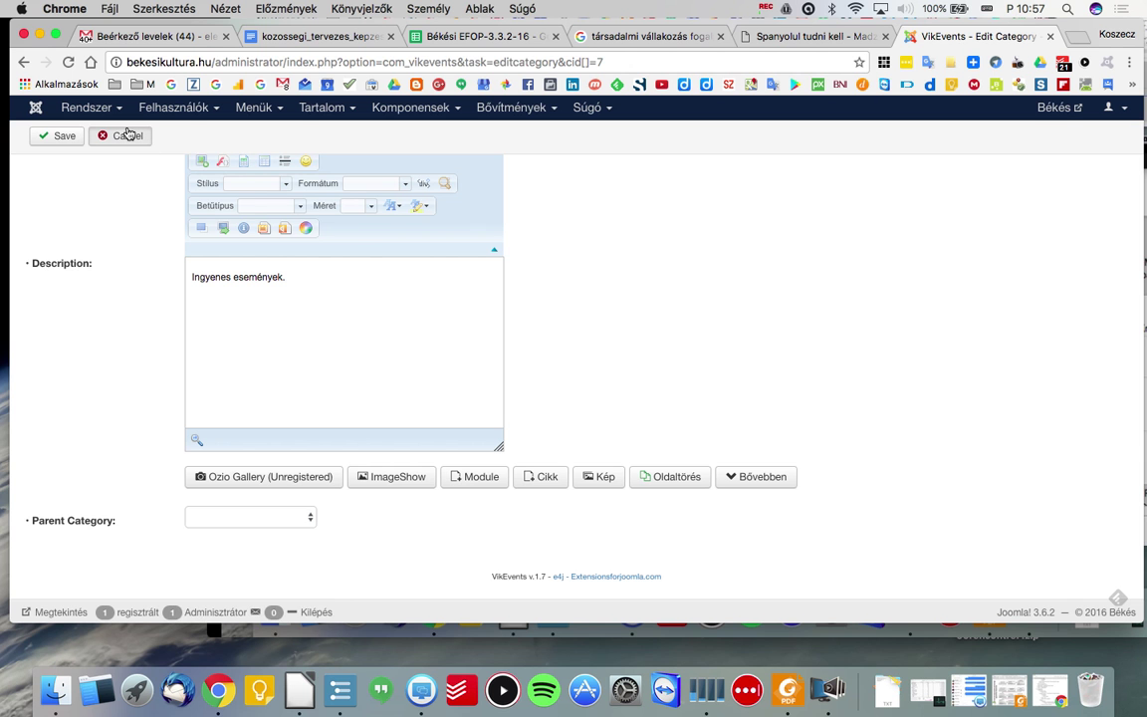
pyautogui.click(123, 135)
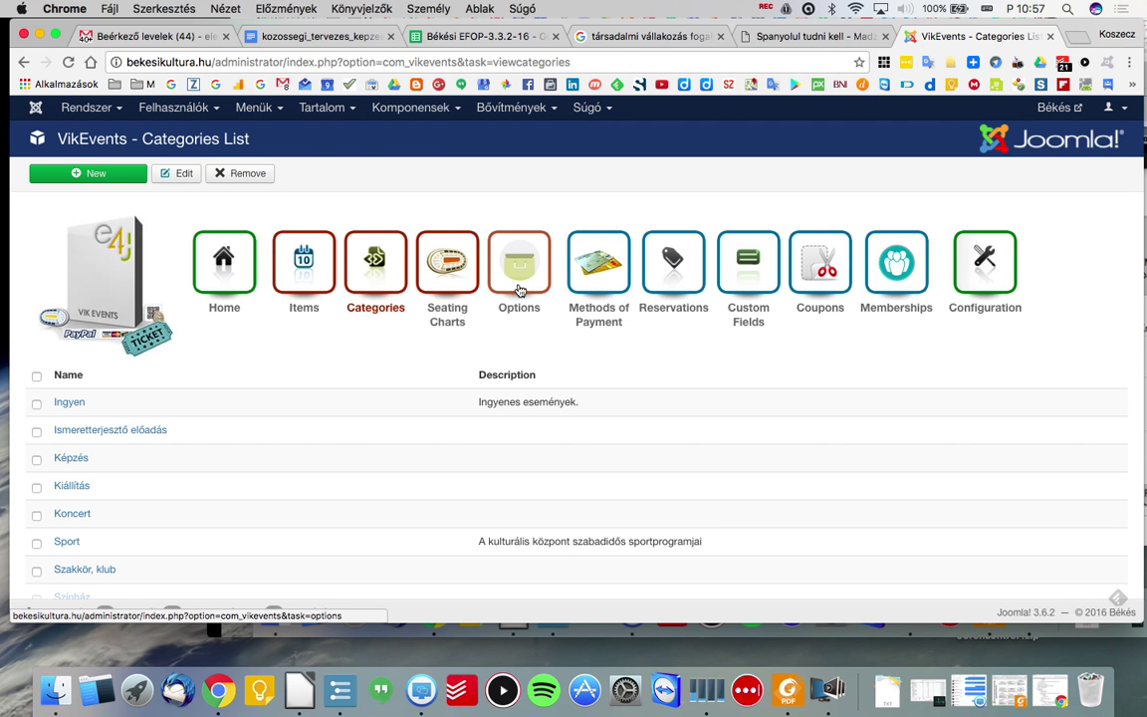
# Start a new seating chart and add section A with 10 seats, 5 per row, placed at about left 317, top 96.
pyautogui.click(460, 276)
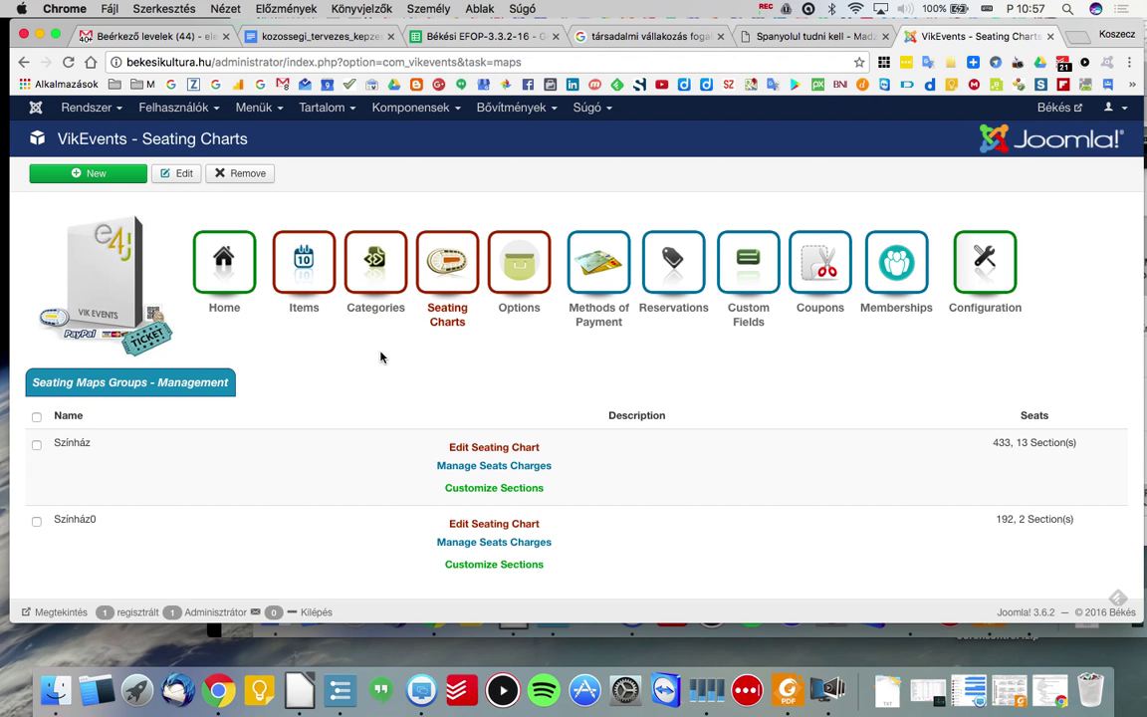
pyautogui.click(100, 175)
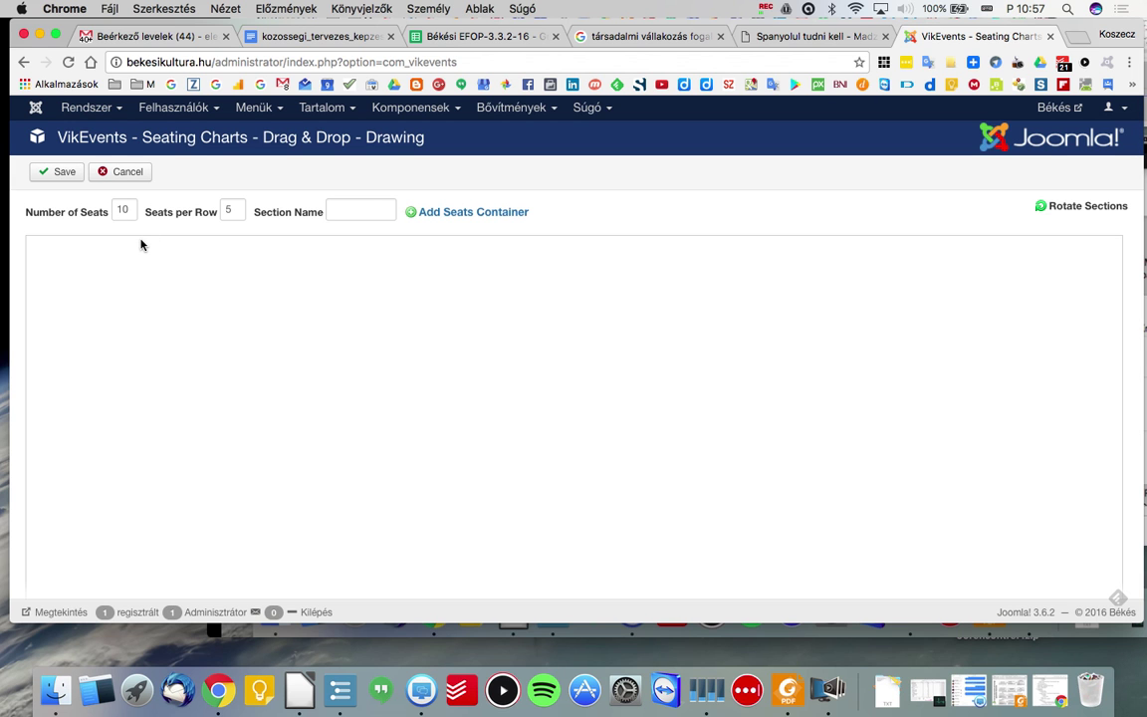
pyautogui.click(354, 214)
pyautogui.write('A')
pyautogui.click(436, 214)
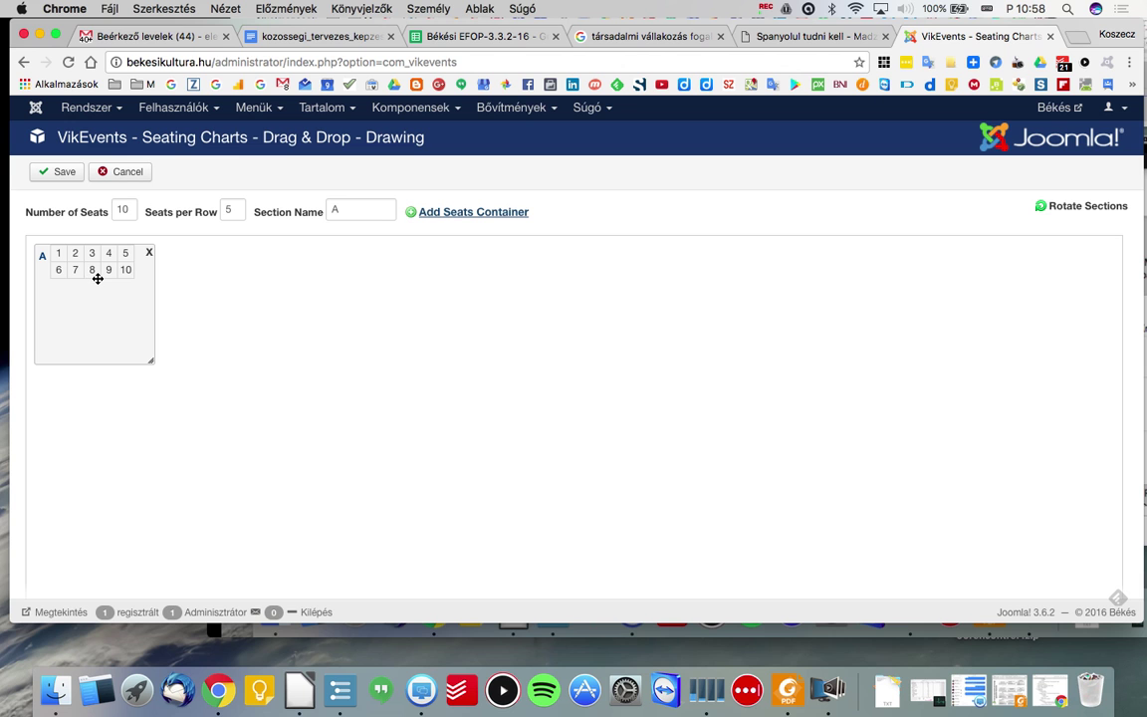
pyautogui.moveTo(108, 299); pyautogui.dragTo(360, 374)
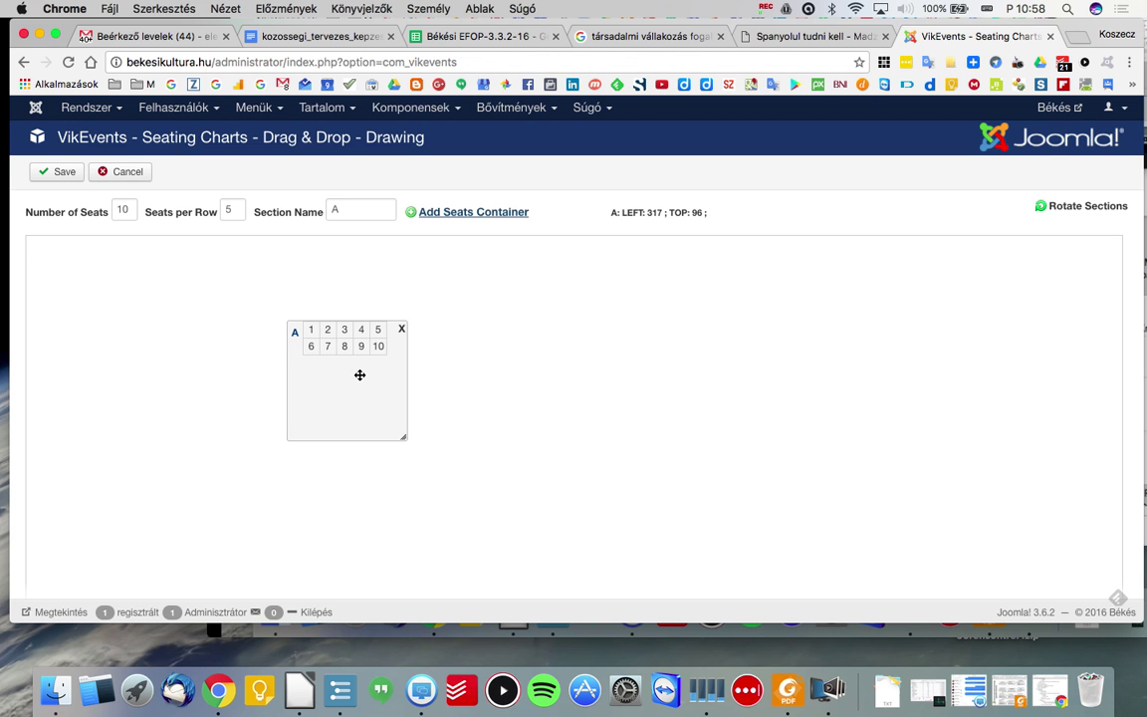
# Rotate section A of the new seating chart by 45 degrees.
pyautogui.click(1088, 206)
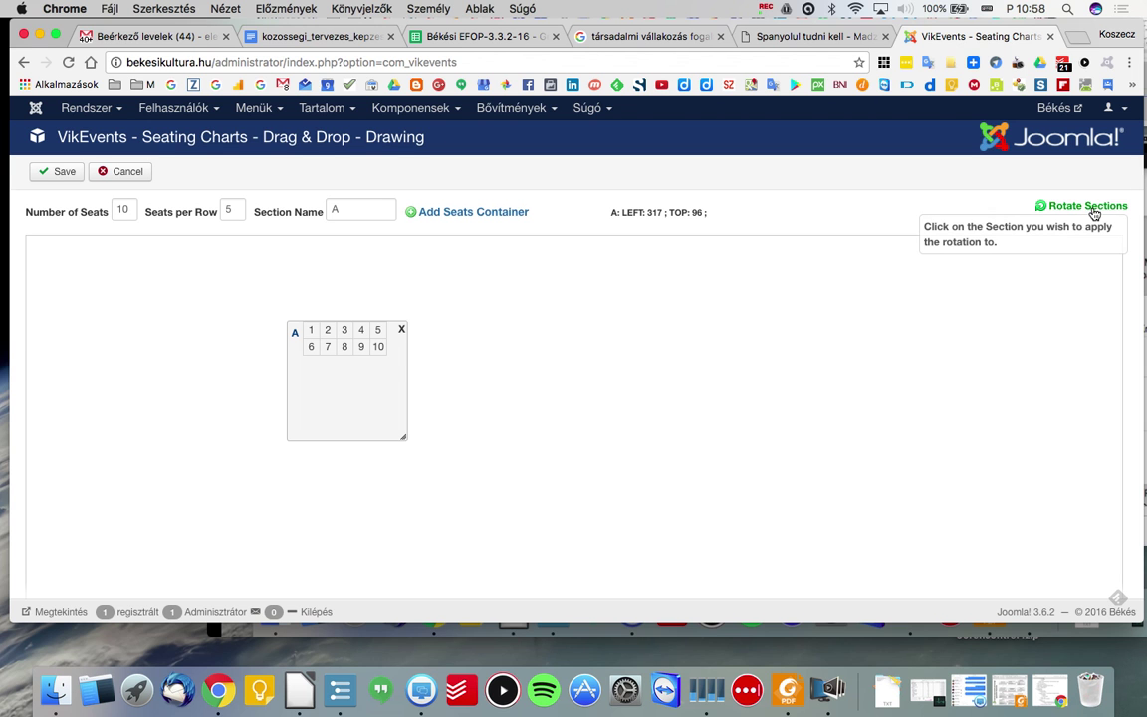
pyautogui.click(392, 431)
pyautogui.doubleClick(1022, 356)
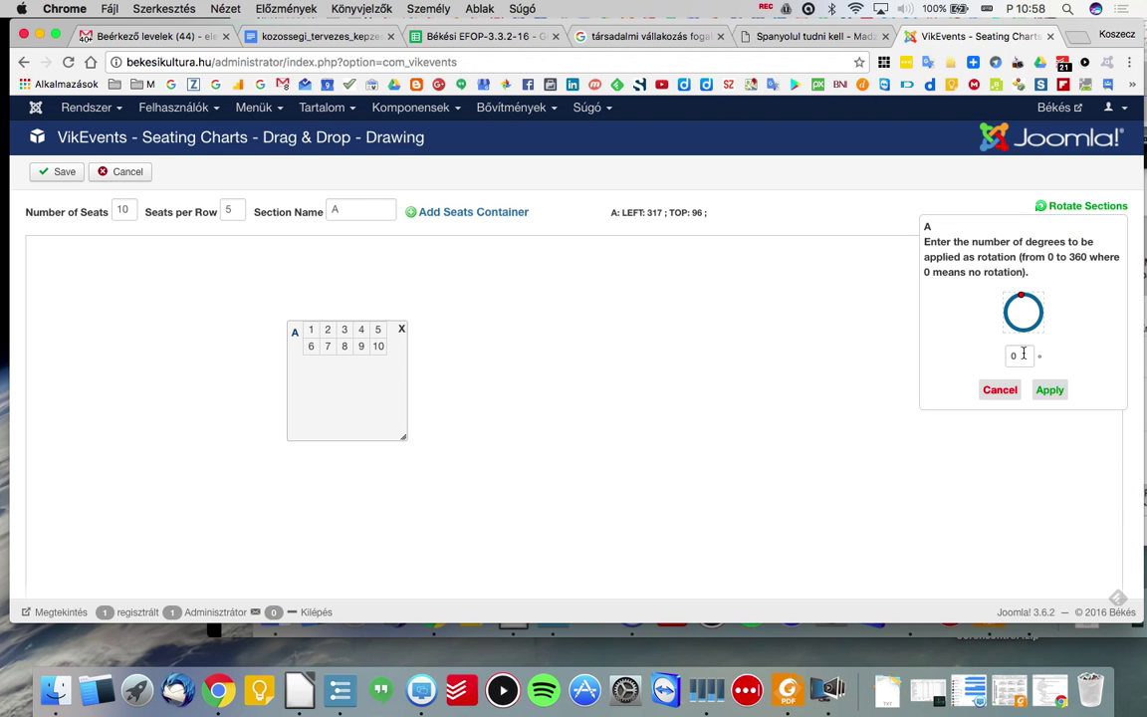
pyautogui.write('45')
pyautogui.click(1053, 394)
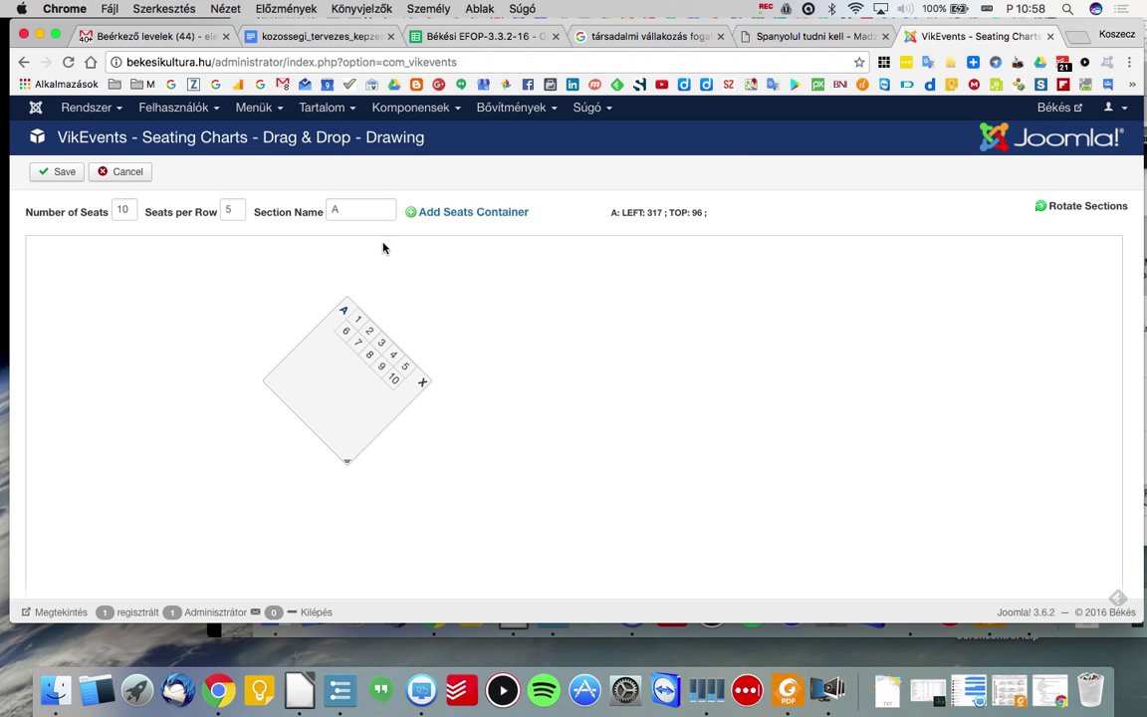
# Add section B with 10 seats, 5 per row, to the seating chart.
pyautogui.doubleClick(362, 207)
pyautogui.write('B')
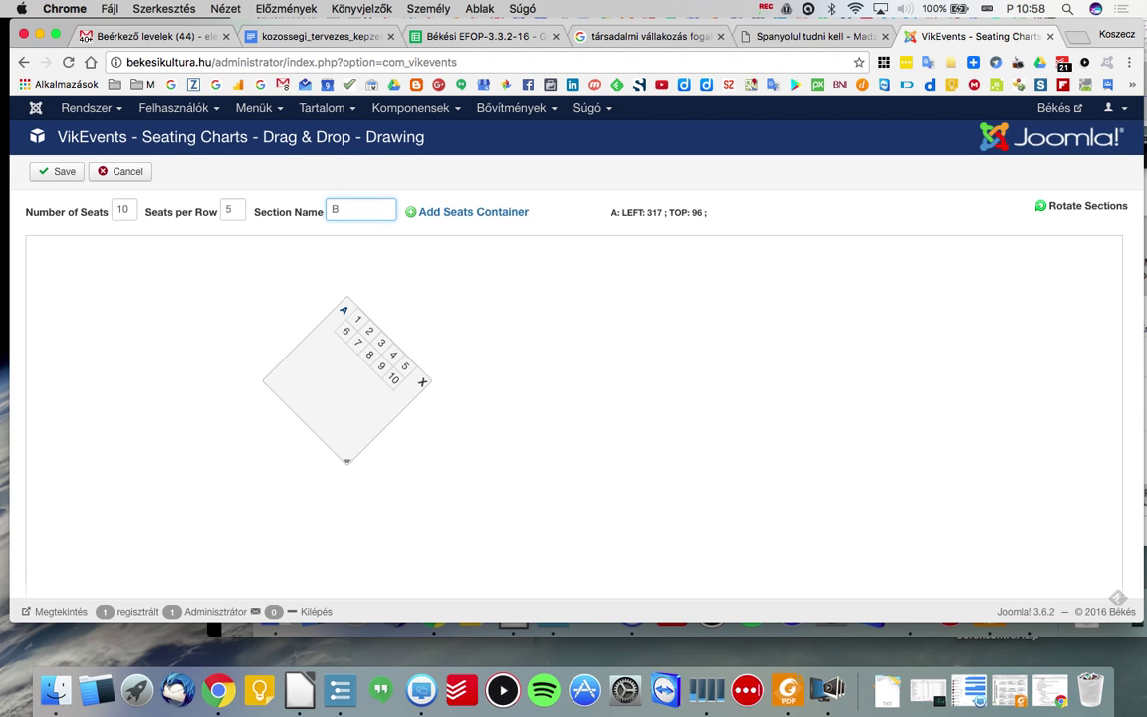
pyautogui.click(478, 214)
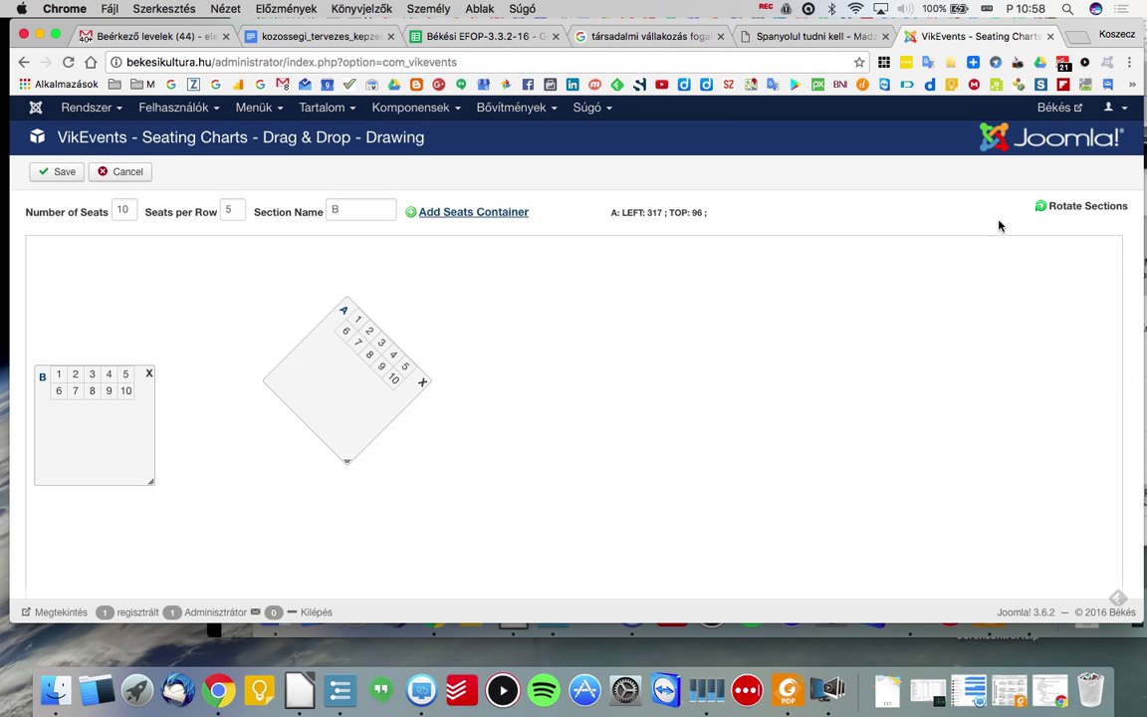
# Try to rotate section B by -45 degrees.
pyautogui.click(1055, 207)
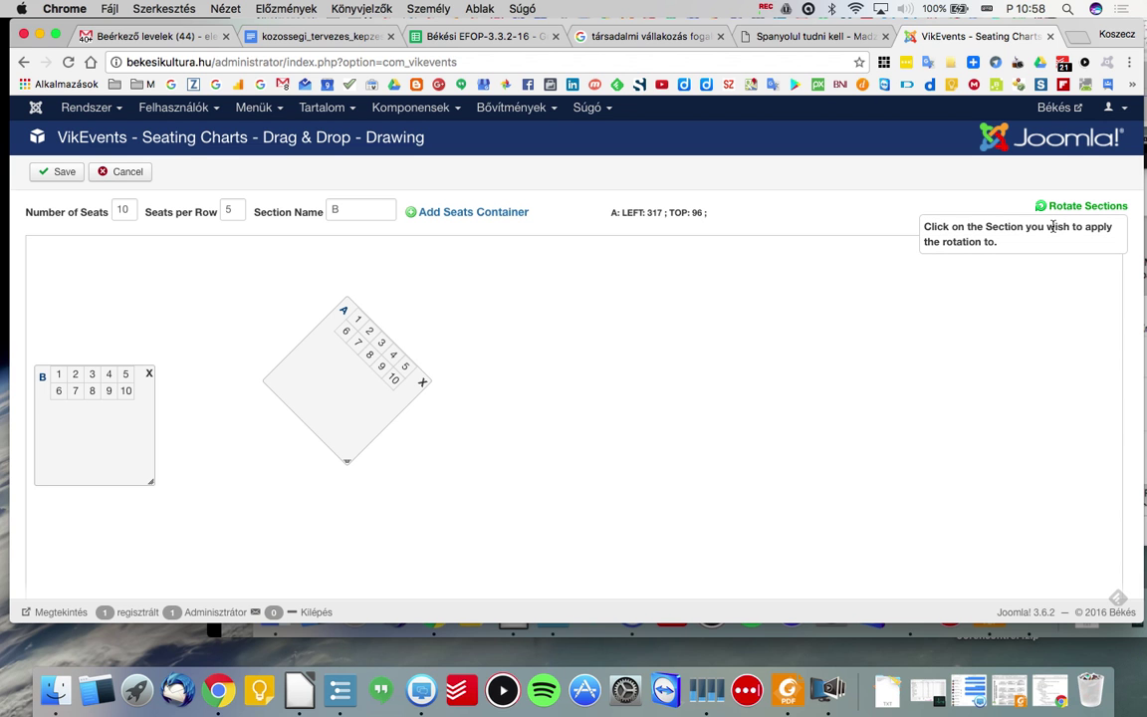
pyautogui.click(81, 440)
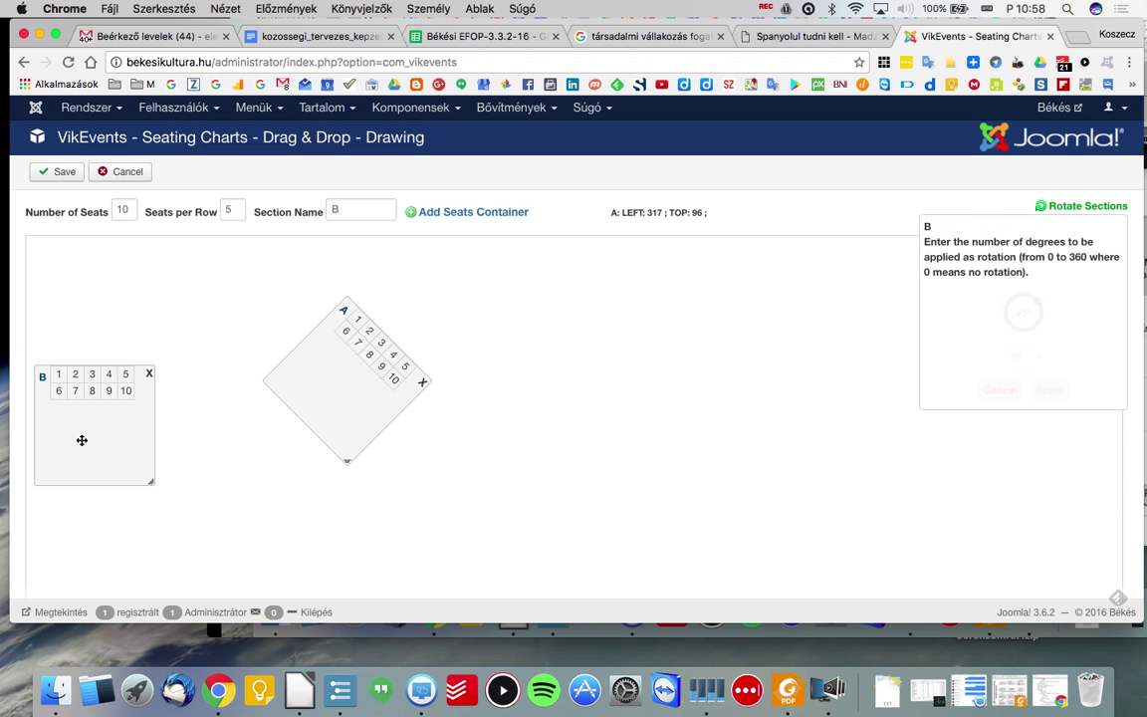
pyautogui.click(1012, 355)
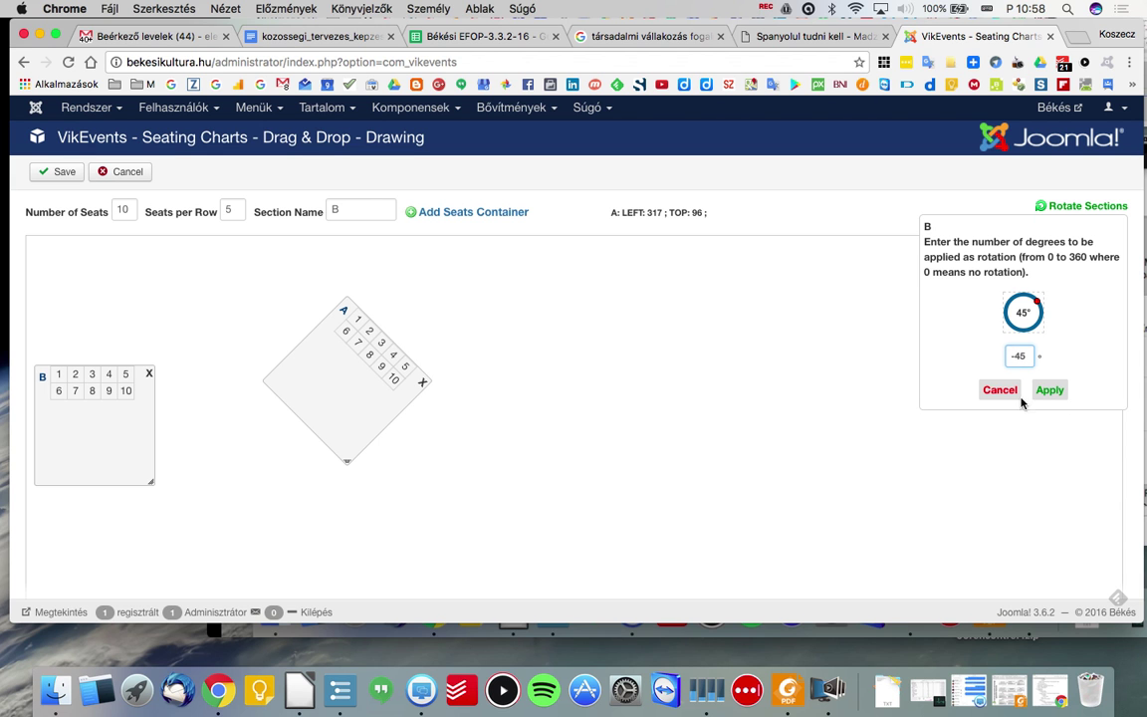
pyautogui.click(1054, 390)
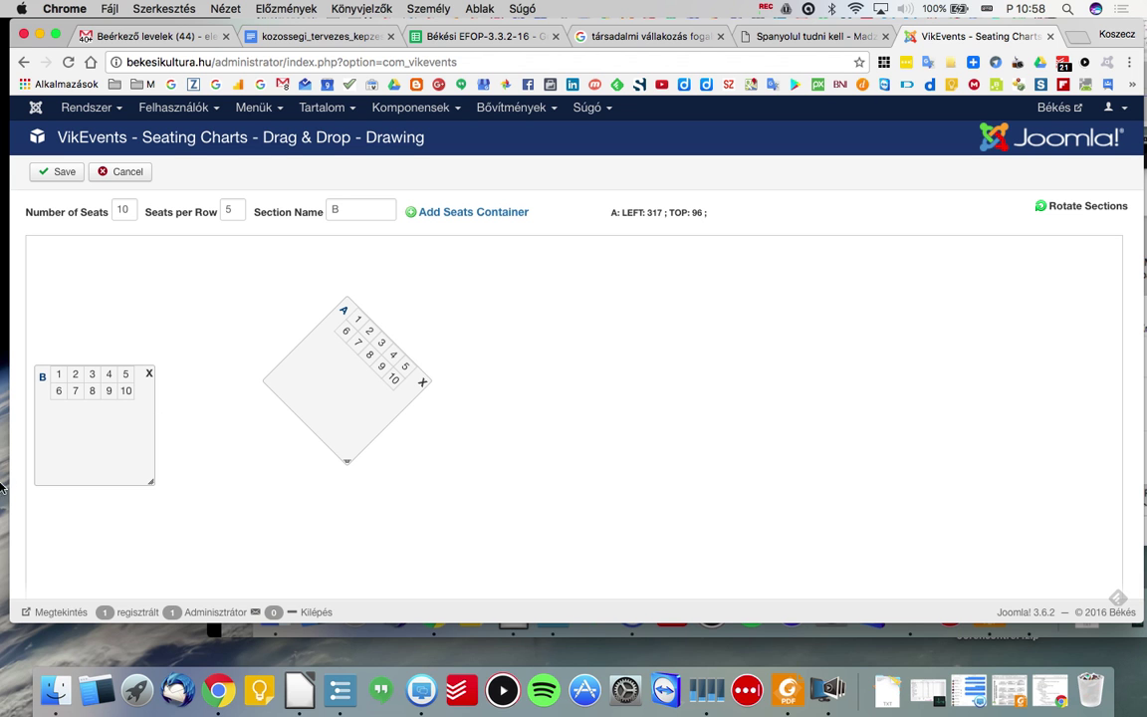
# Rotate section B by 270 degrees, and discard the new seating chart without saving.
pyautogui.click(1071, 208)
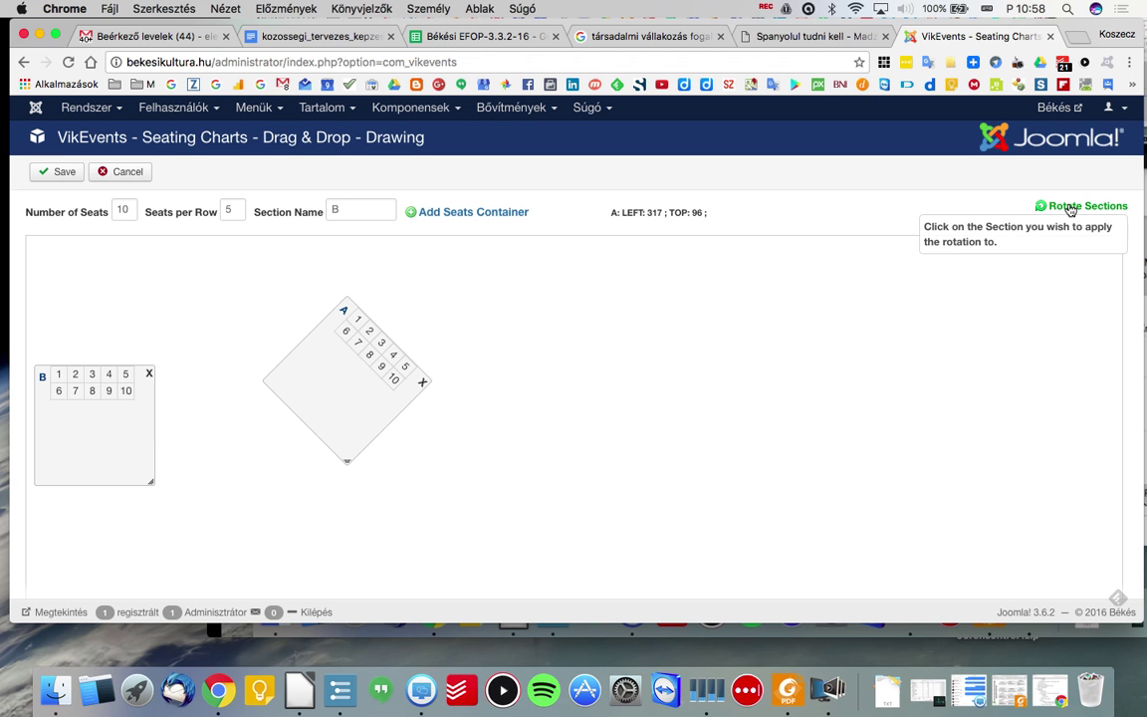
pyautogui.click(112, 432)
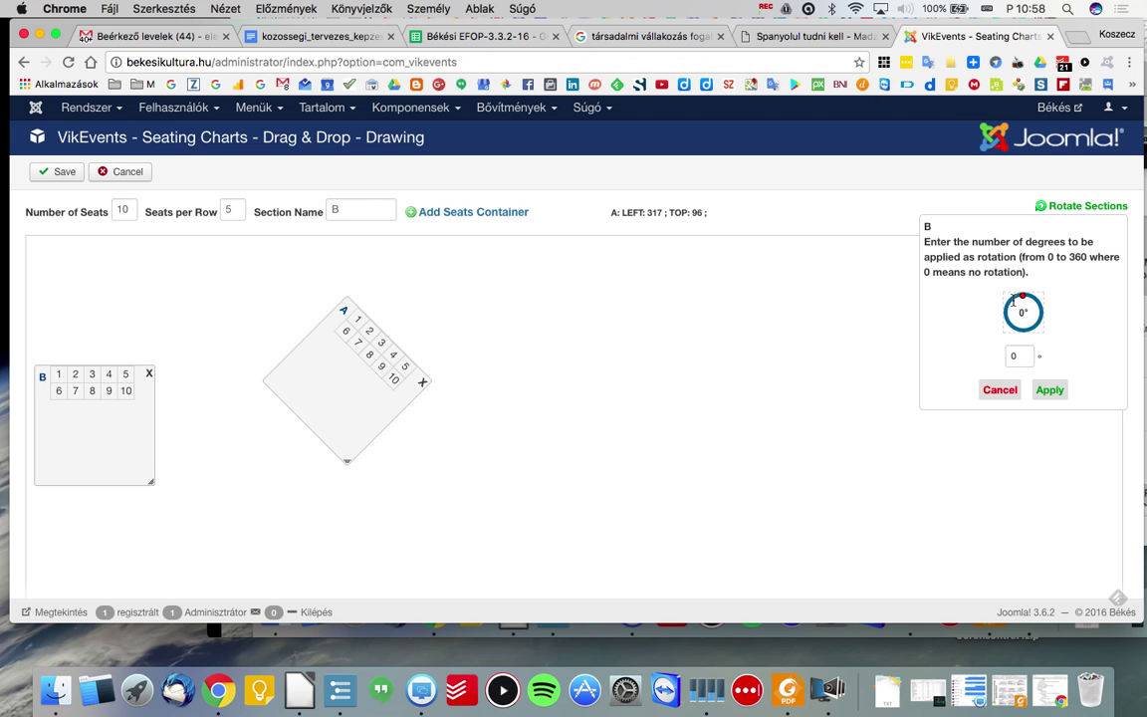
pyautogui.click(1016, 354)
pyautogui.write('270')
pyautogui.click(1050, 391)
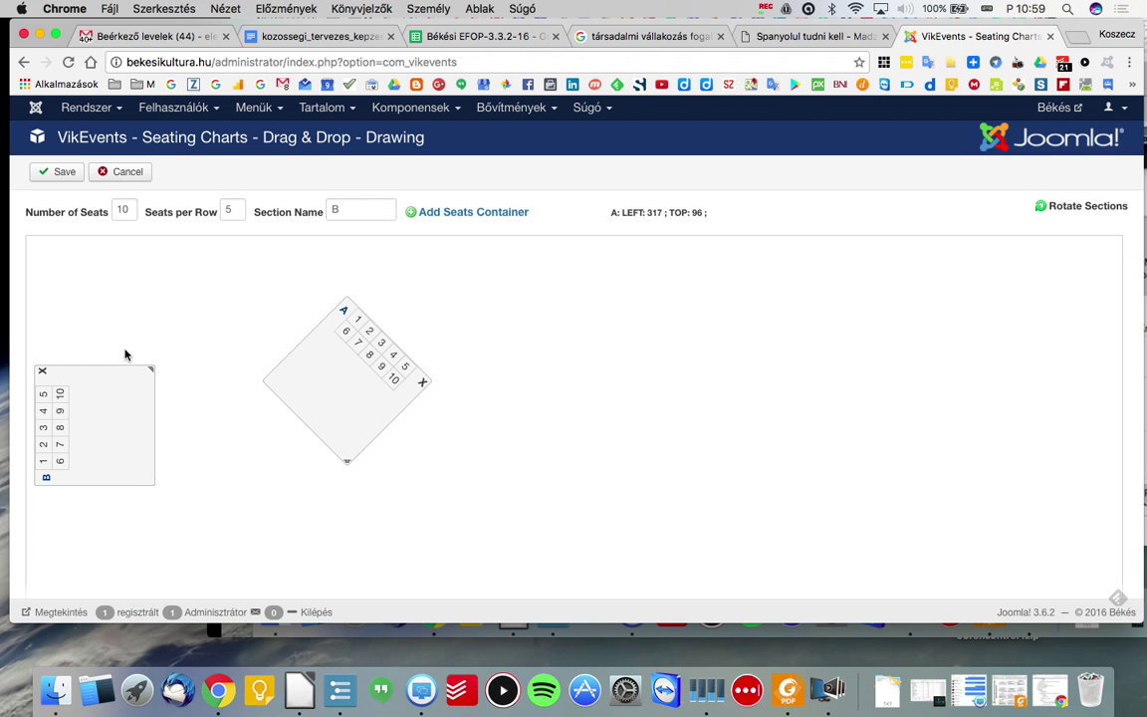
pyautogui.click(122, 173)
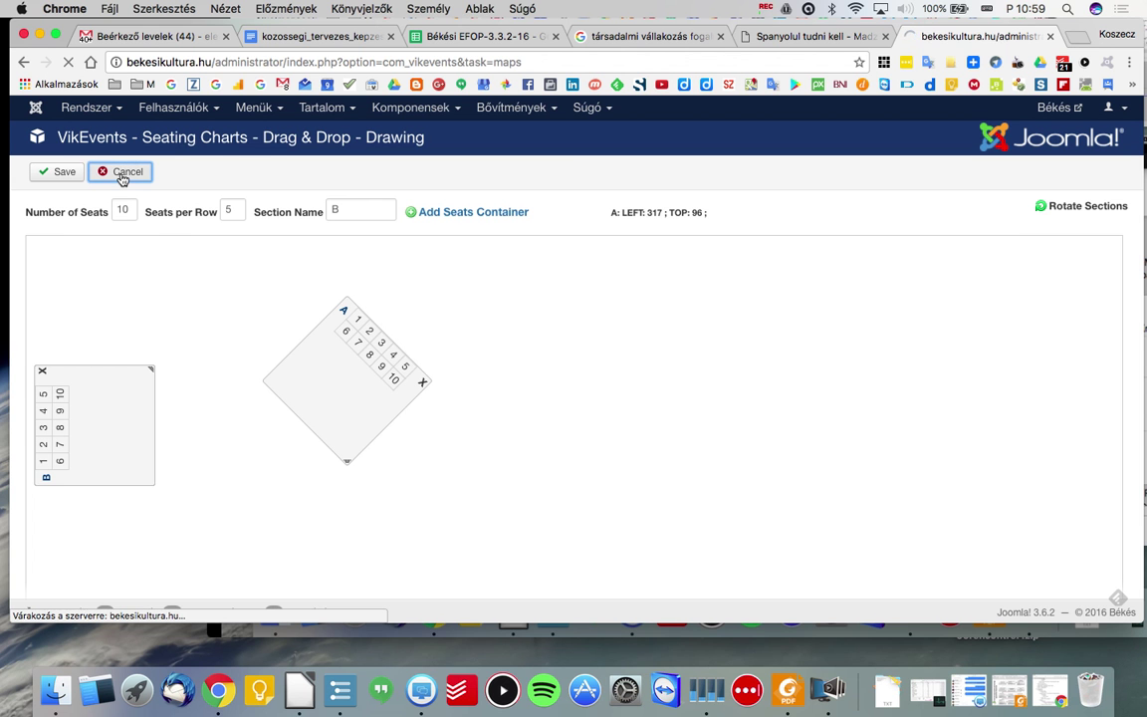
# Examine the existing Színház0 seating chart's sections, name and description, and leave it without saving.
pyautogui.scroll(-2, 241, 420)
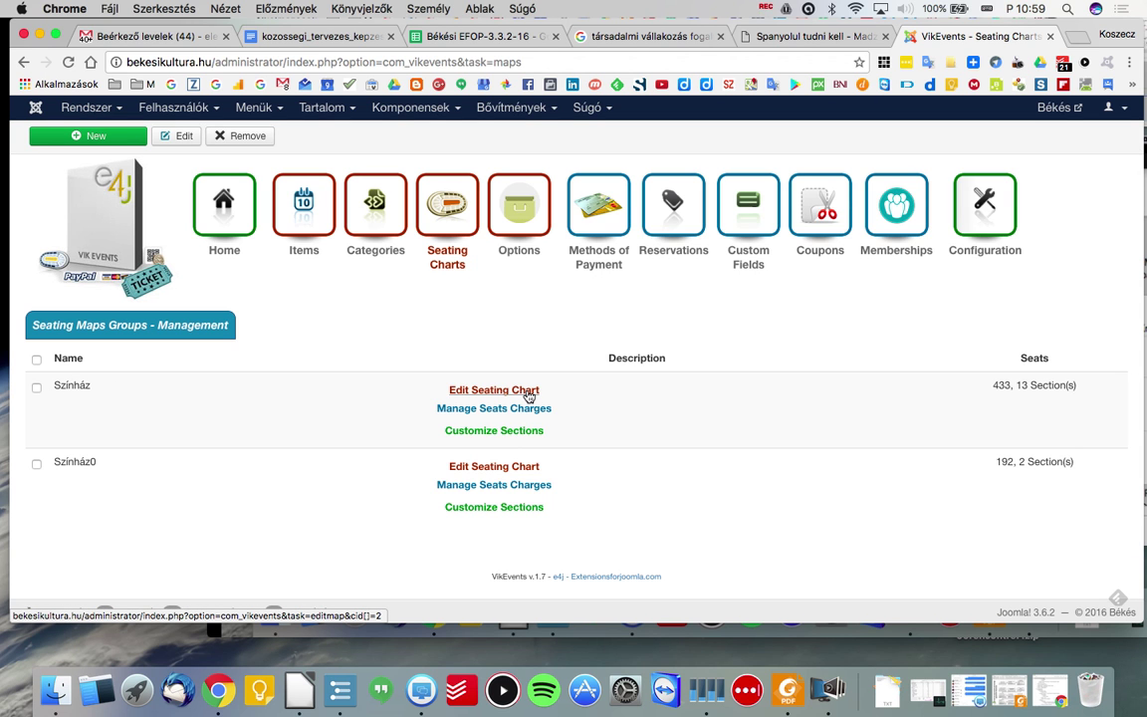
pyautogui.click(490, 469)
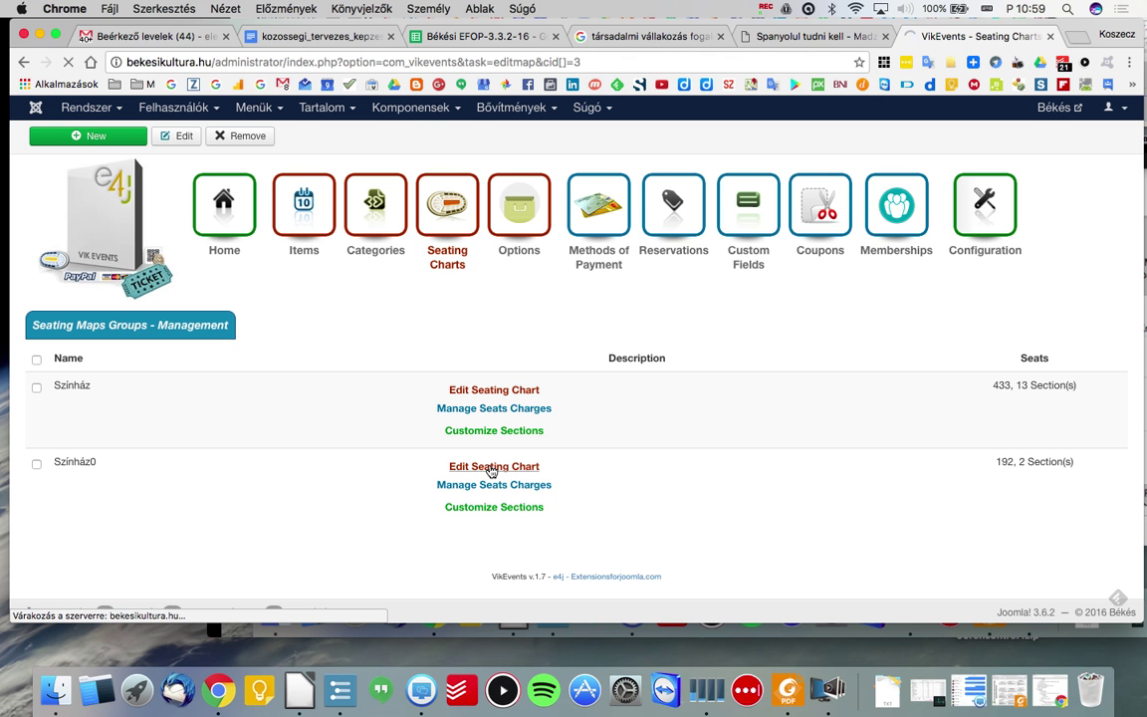
pyautogui.scroll(-5, 491, 471)
pyautogui.scroll(-4, 491, 471)
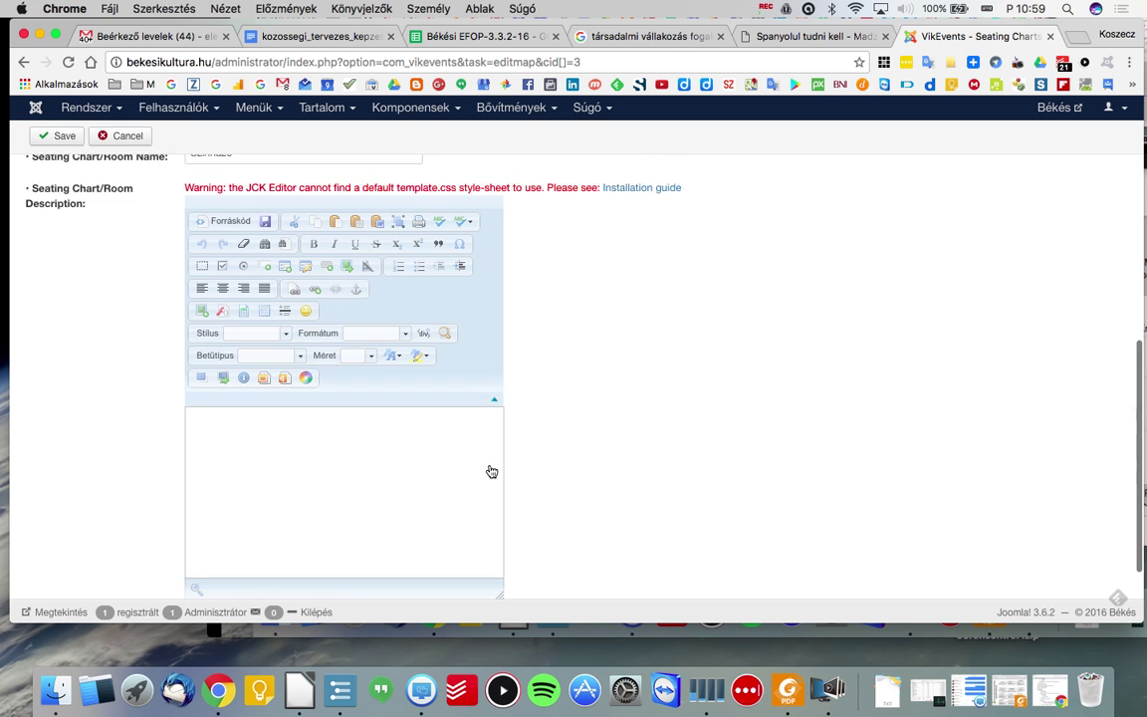
pyautogui.scroll(10, 491, 471)
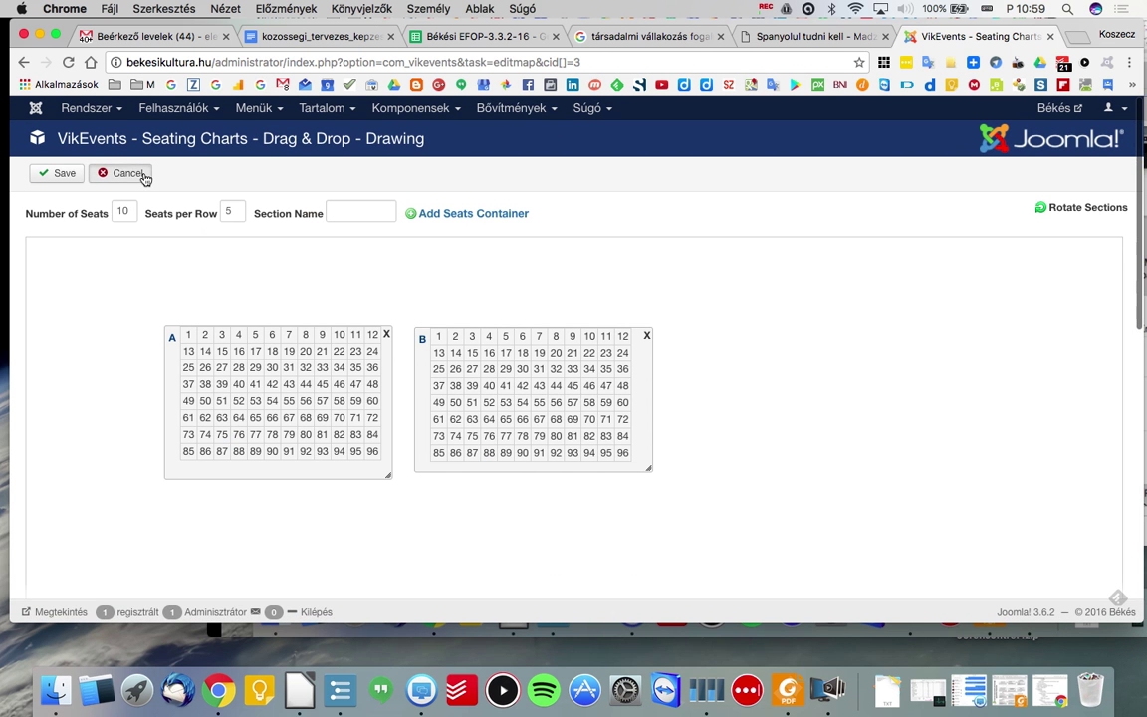
pyautogui.click(128, 173)
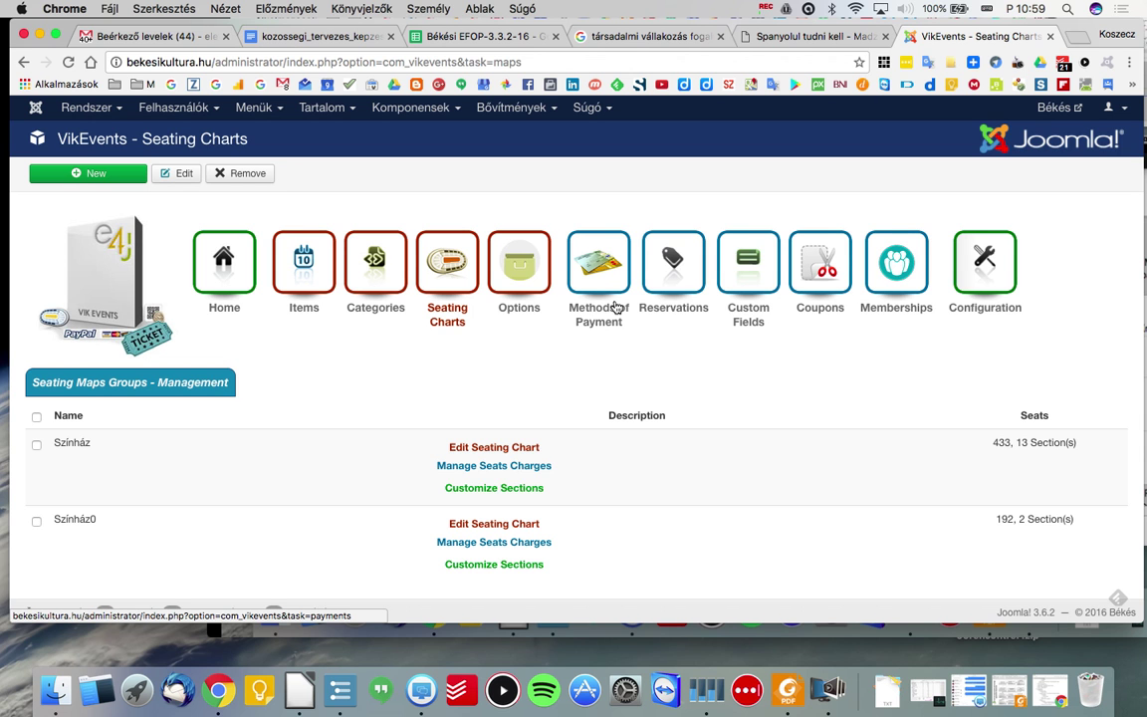
# Examine the new option form's fields, including Price, Cost Per Participant, Selectable Quantity, Max Quantity and Events Relations, and leave without saving.
pyautogui.click(522, 272)
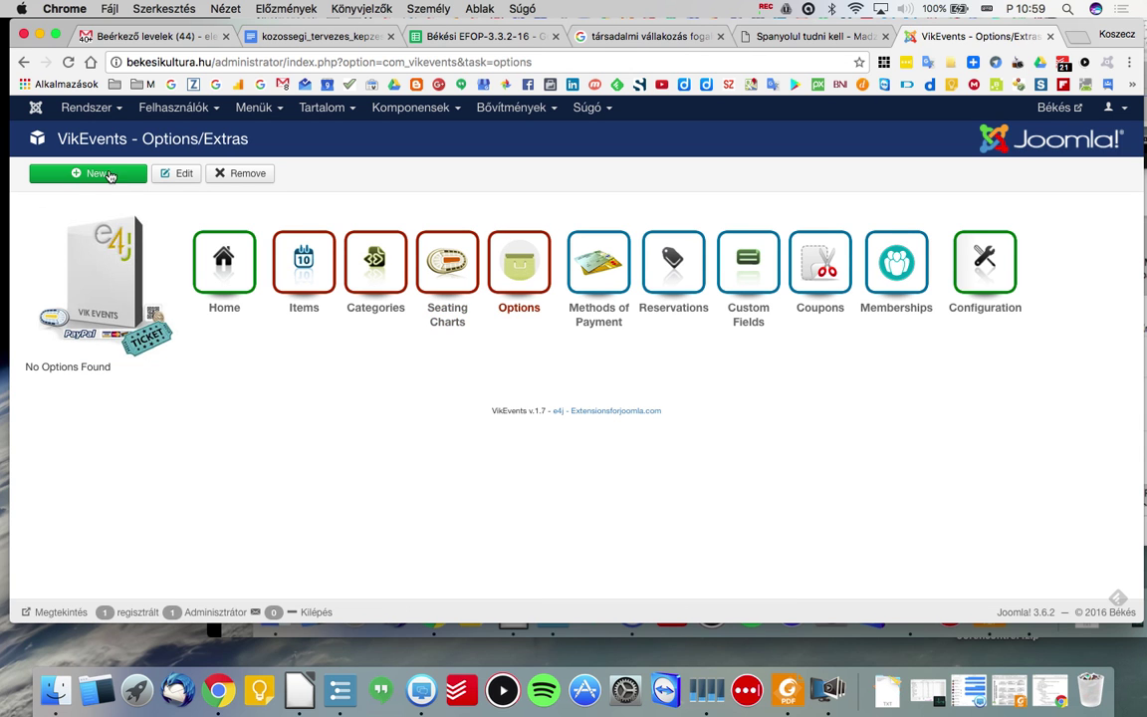
pyautogui.click(99, 175)
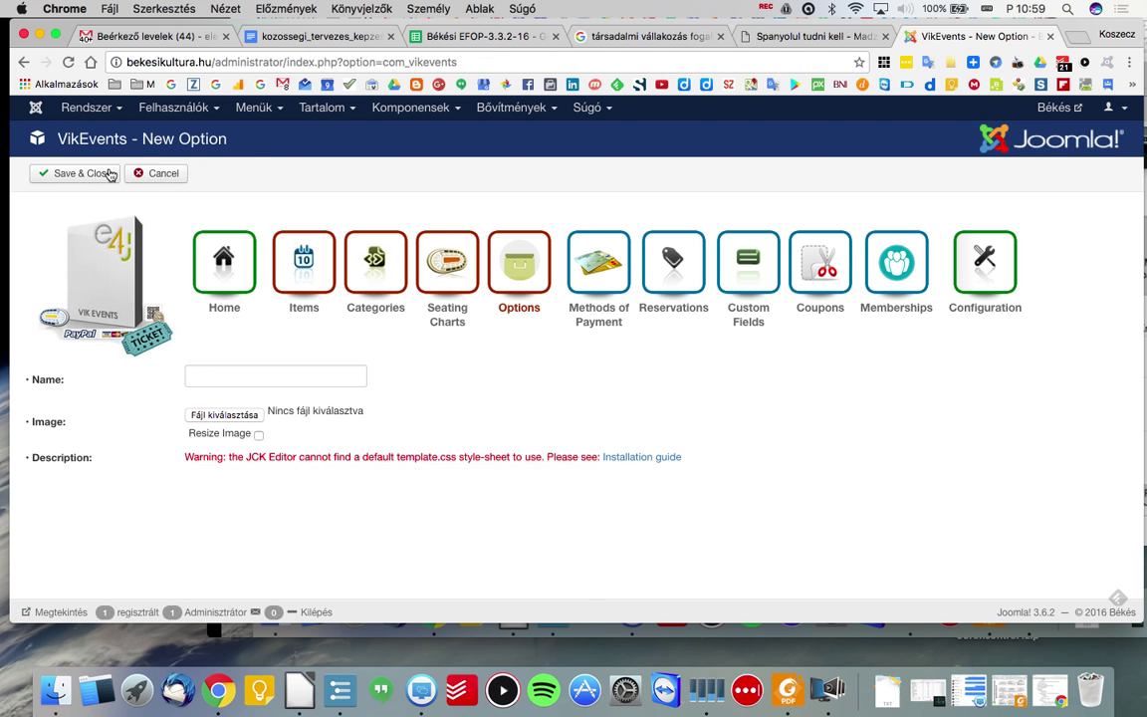
pyautogui.scroll(-3, 114, 416)
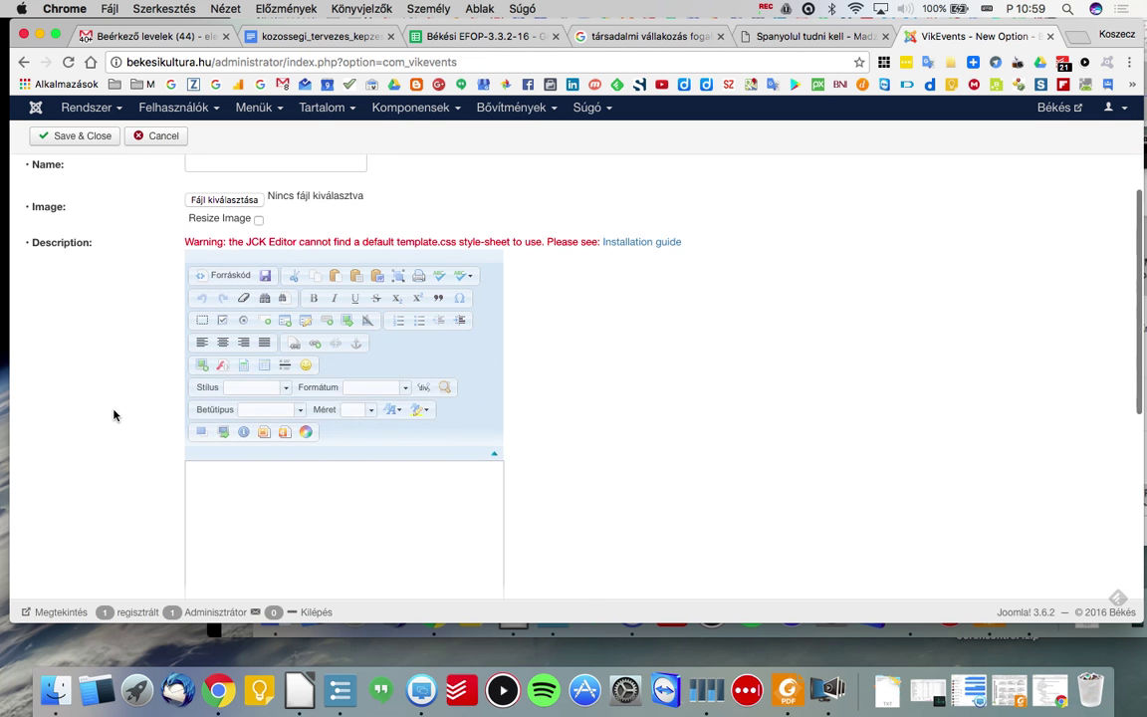
pyautogui.scroll(-4, 115, 415)
pyautogui.scroll(-2, 114, 415)
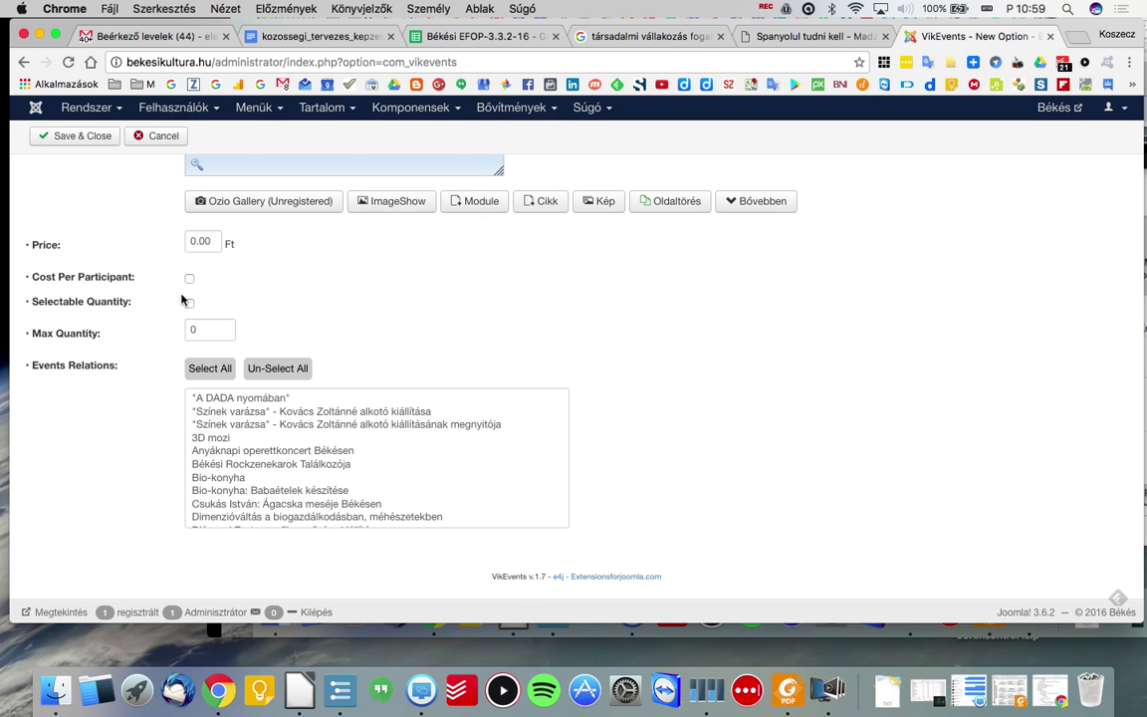
pyautogui.scroll(-1, 142, 375)
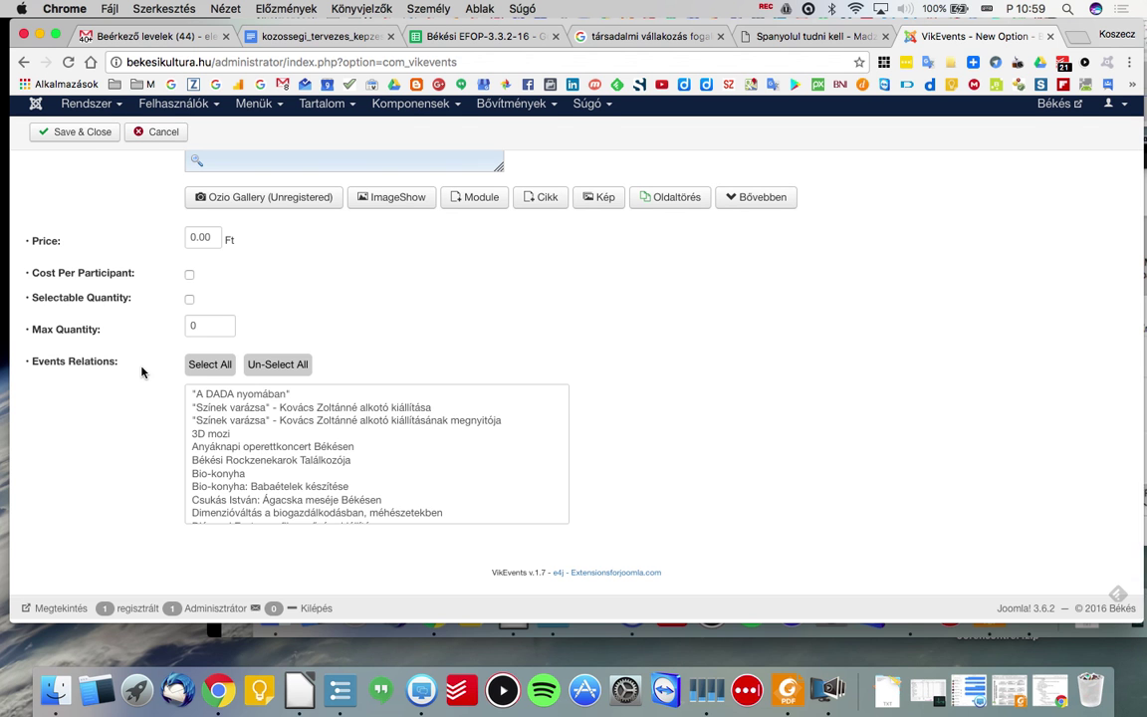
pyautogui.scroll(-5, 309, 459)
pyautogui.scroll(-10, 308, 459)
pyautogui.scroll(15, 309, 459)
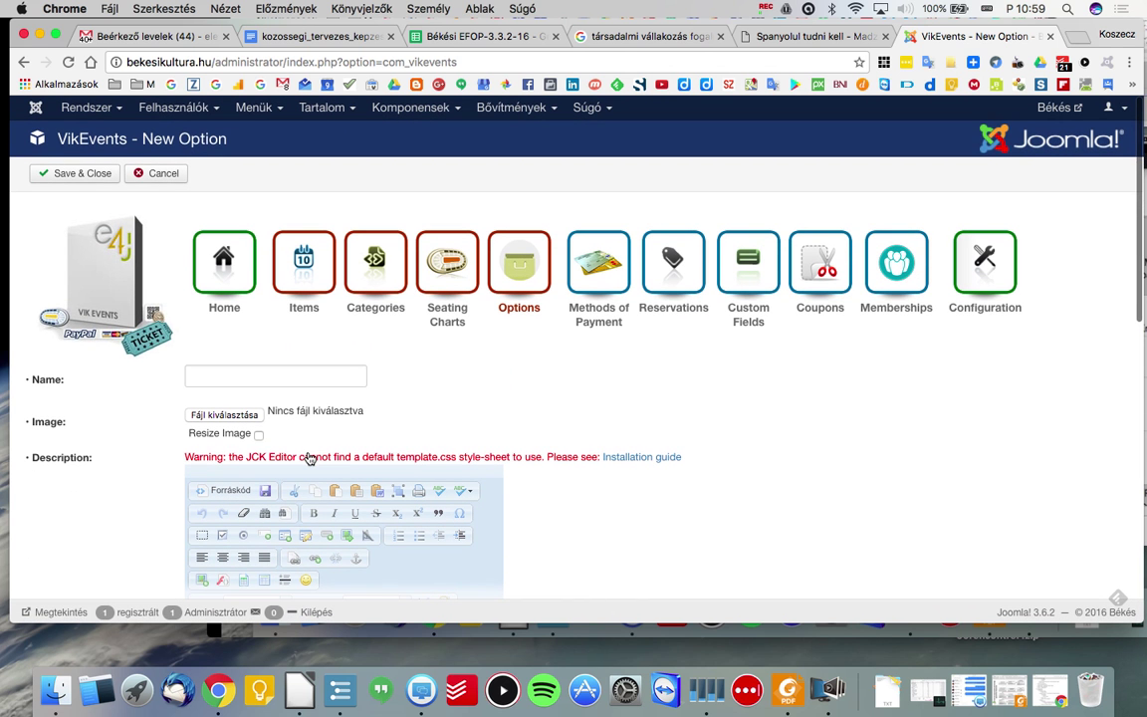
pyautogui.click(161, 176)
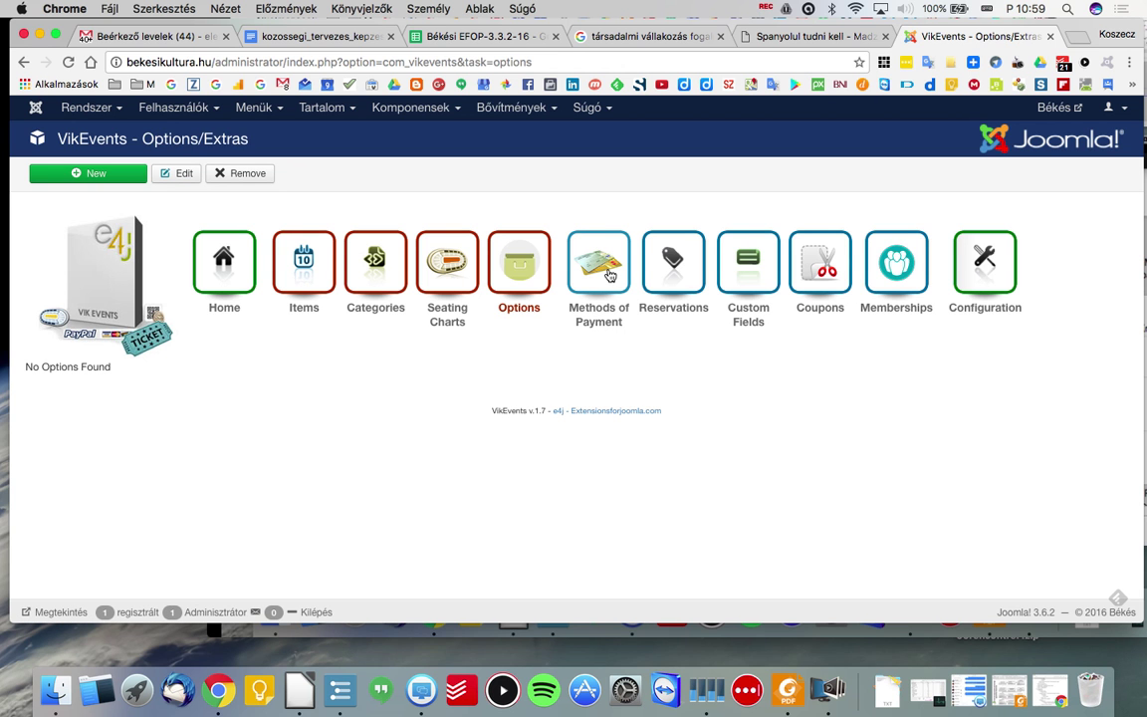
# Open the payment method "Foglalás, személyes készpénzes fizetés és jegyvásárlás" and examine its settings and customer note.
pyautogui.click(611, 276)
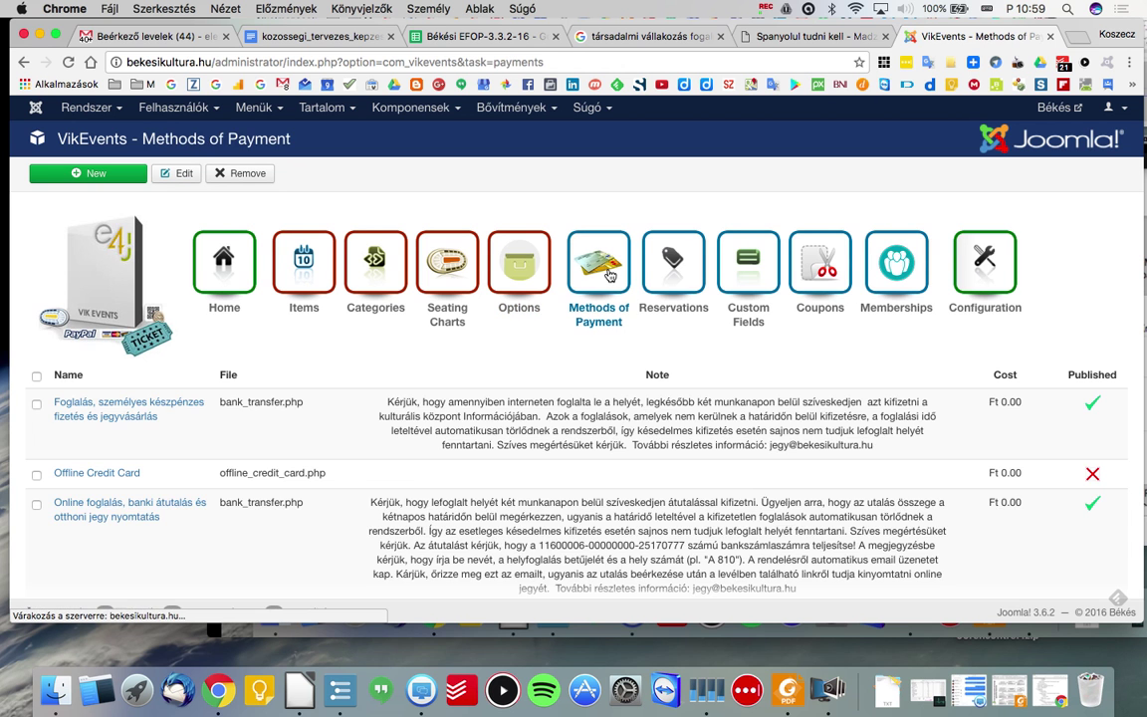
pyautogui.scroll(-2, 415, 350)
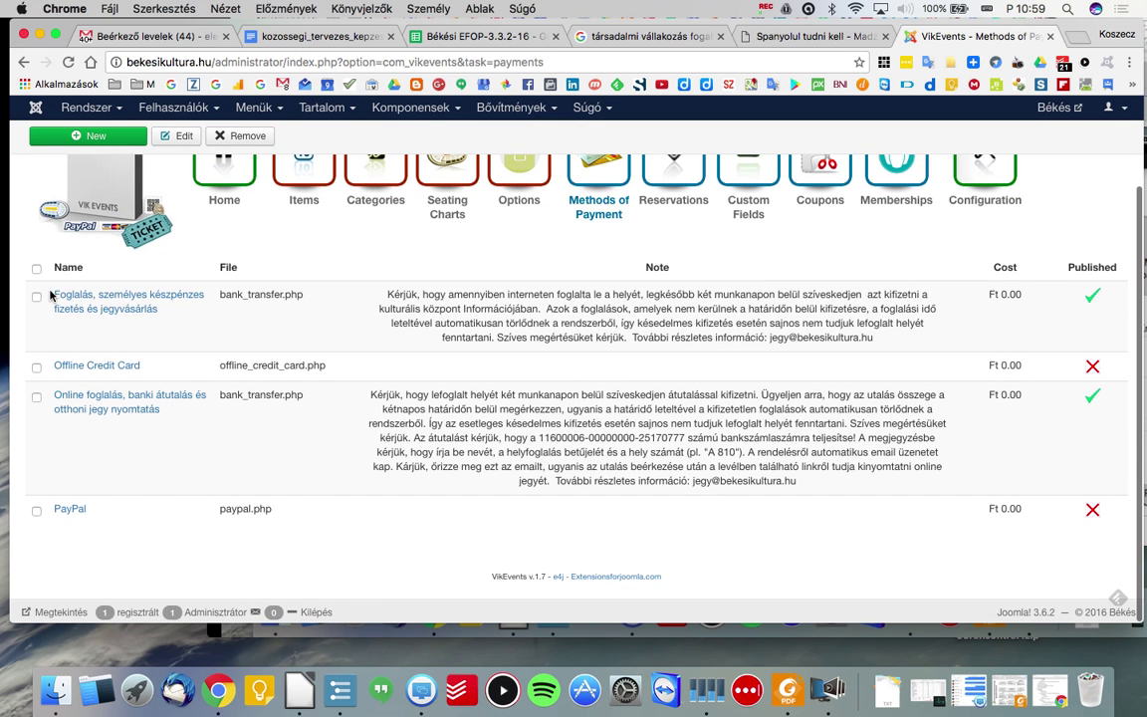
pyautogui.click(82, 301)
pyautogui.scroll(-5, 499, 462)
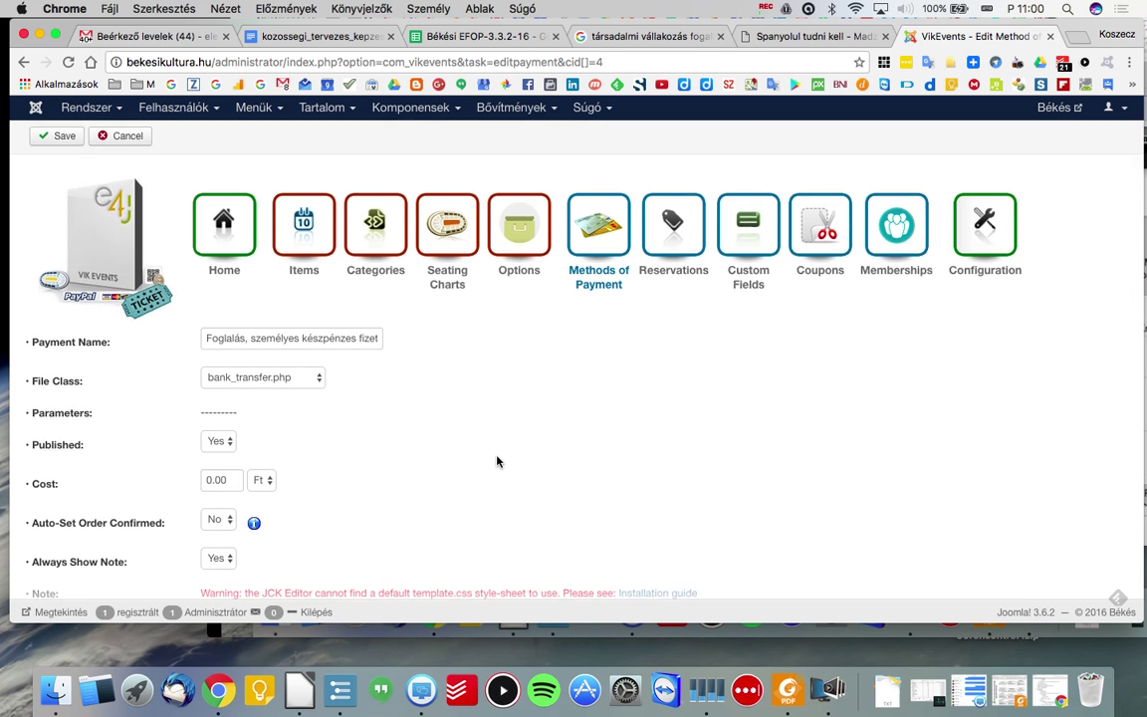
pyautogui.scroll(-2, 499, 461)
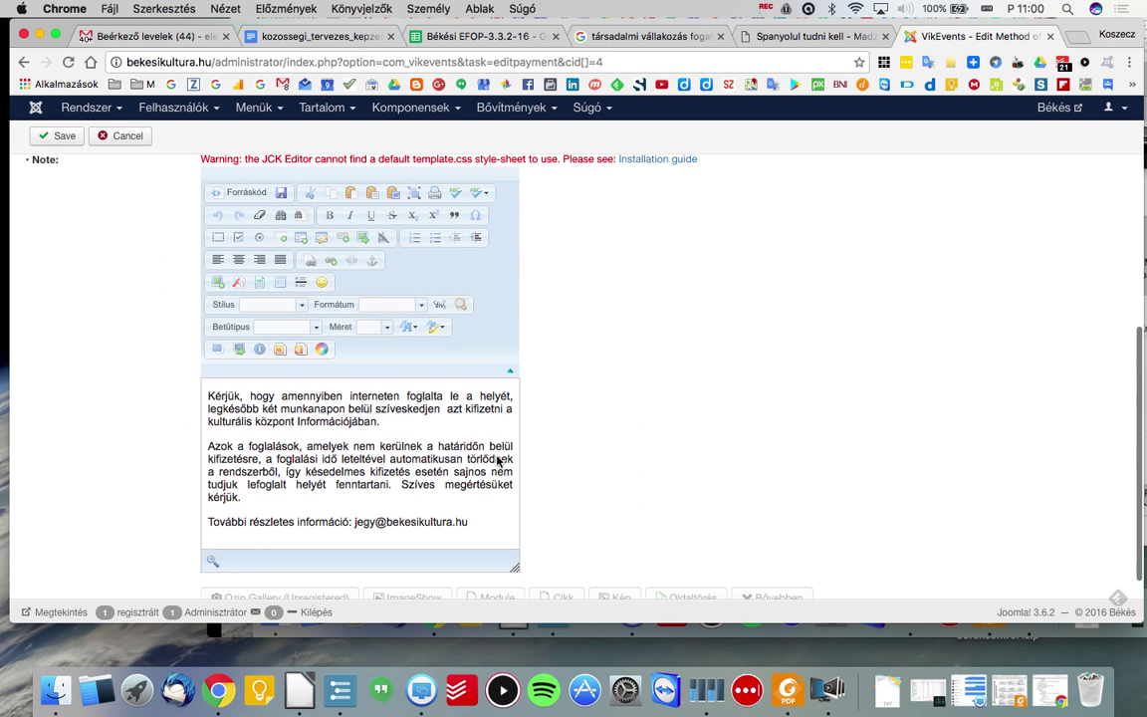
pyautogui.scroll(-1, 469, 457)
pyautogui.scroll(3, 419, 451)
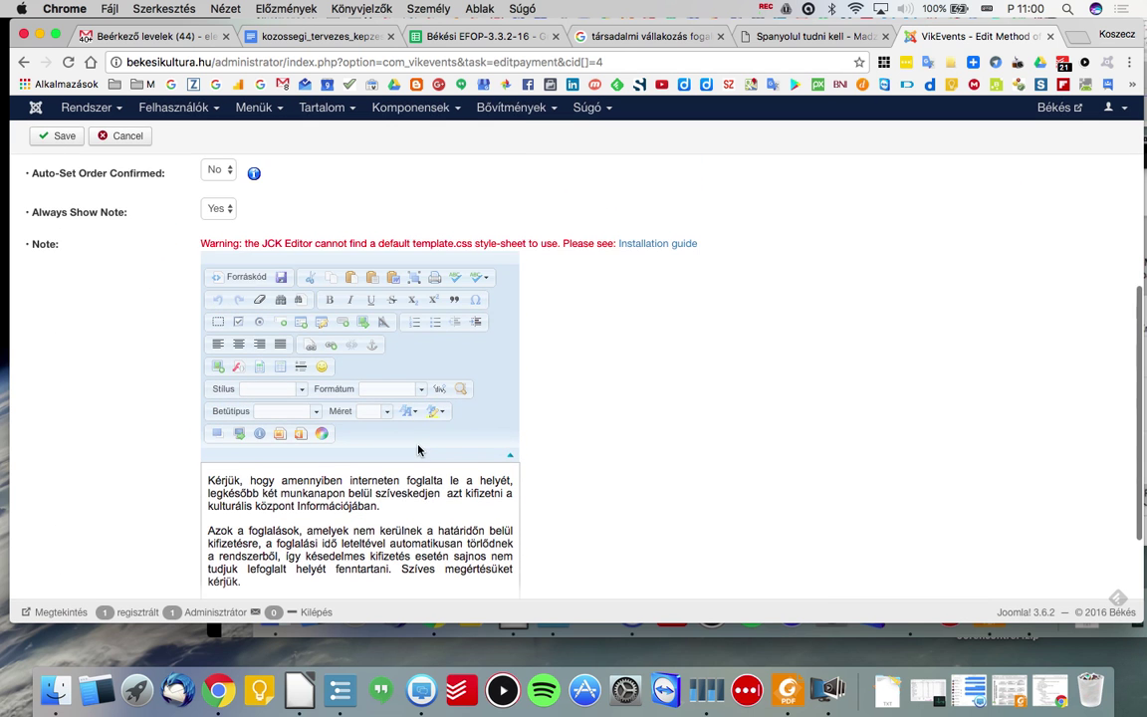
pyautogui.scroll(5, 727, 355)
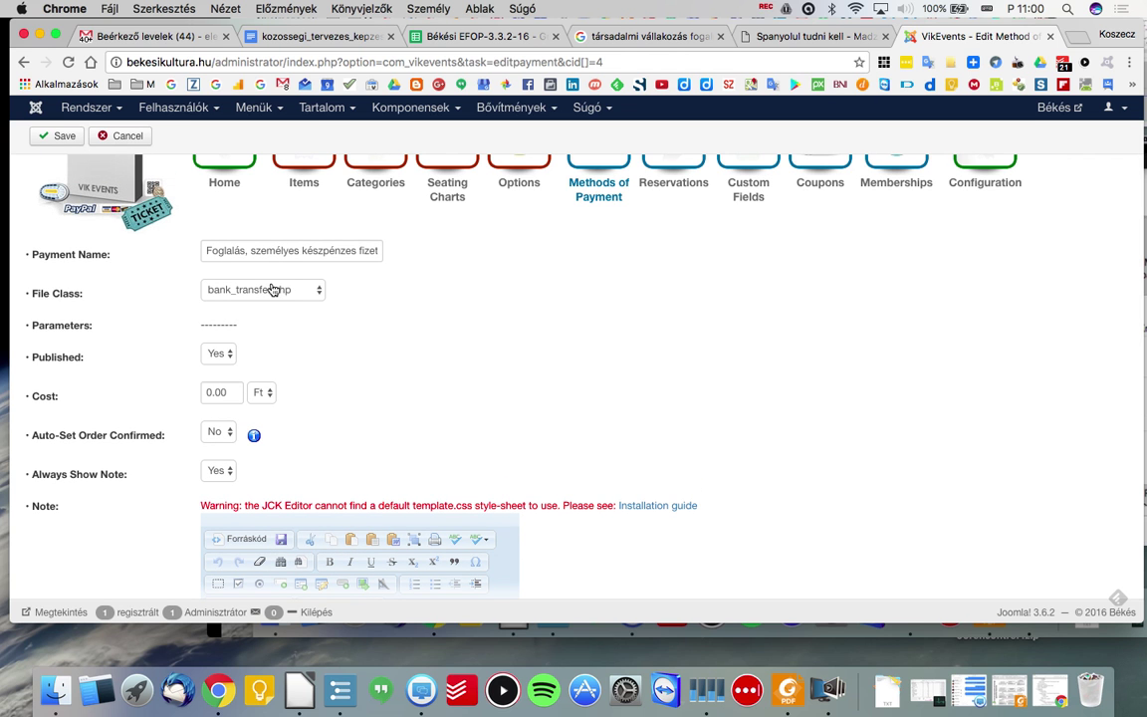
# Review the cash payment method's full name, File Class choices, Cost and Auto-Set Order Confirmed settings, and leave without saving.
pyautogui.moveTo(360, 250); pyautogui.dragTo(403, 254)
pyautogui.click(347, 251)
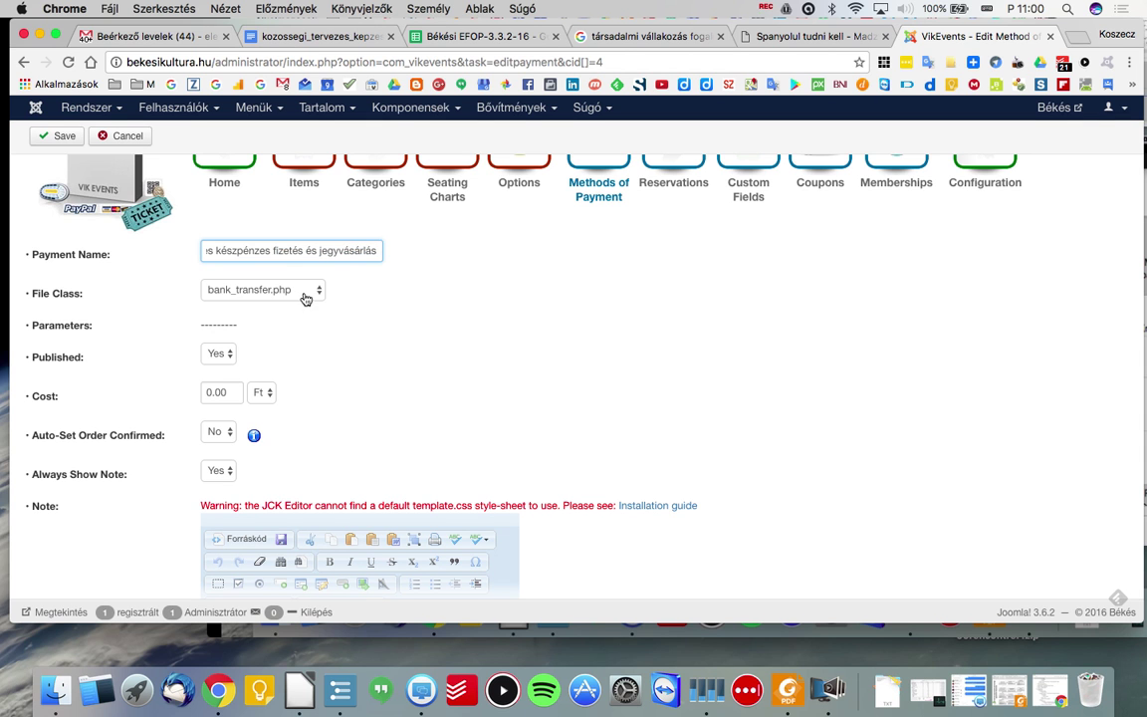
pyautogui.click(306, 297)
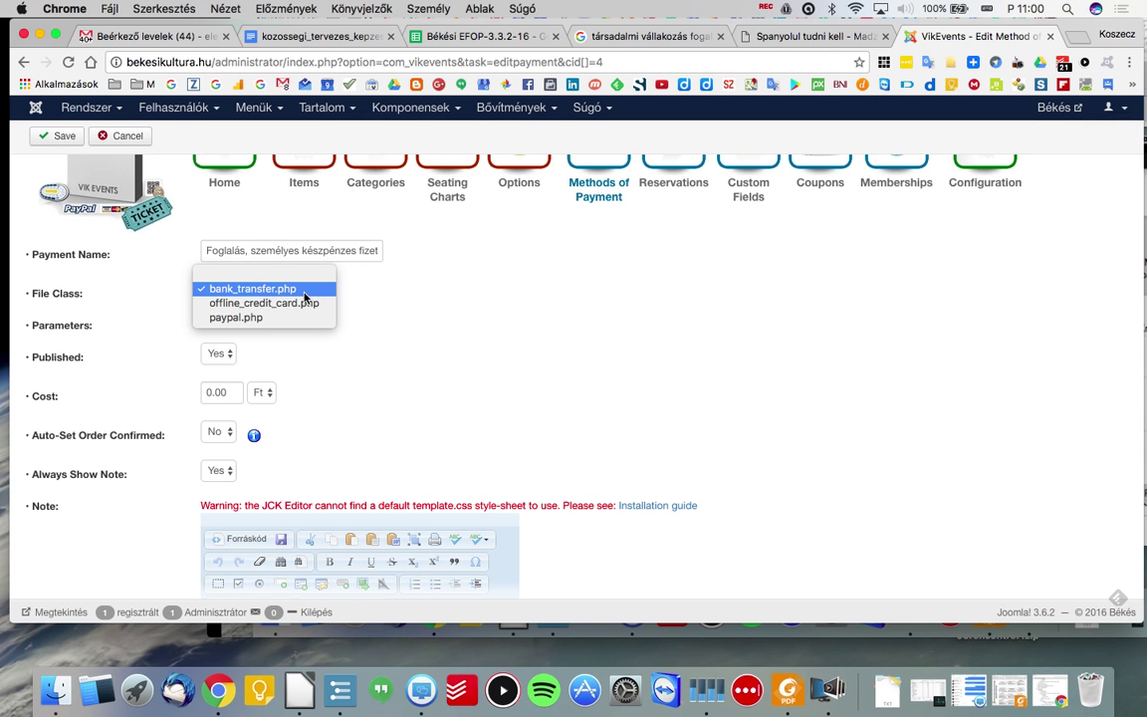
pyautogui.click(407, 303)
pyautogui.click(468, 326)
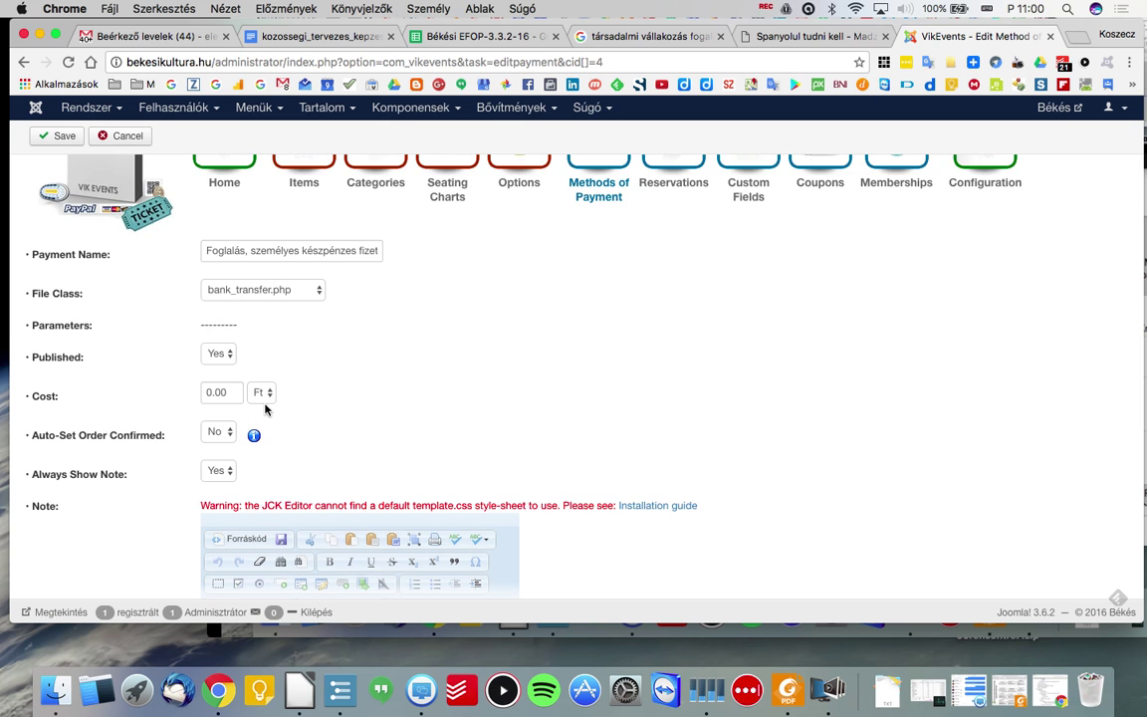
pyautogui.scroll(-1, 267, 407)
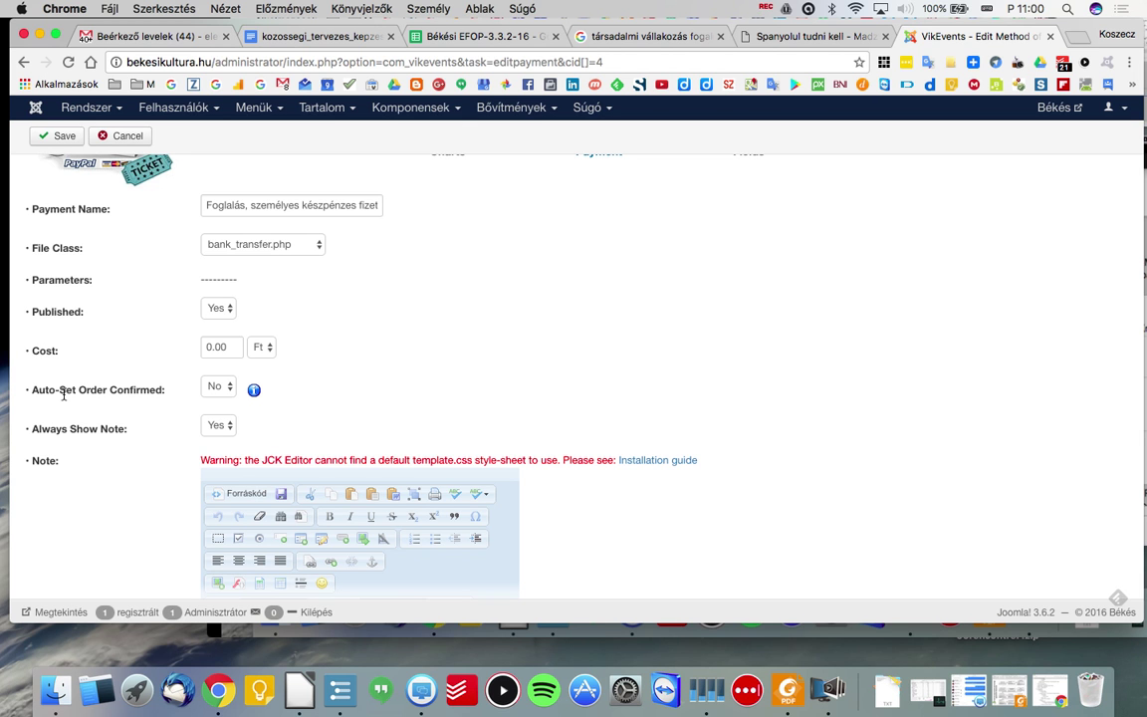
pyautogui.scroll(3, 130, 159)
pyautogui.click(130, 178)
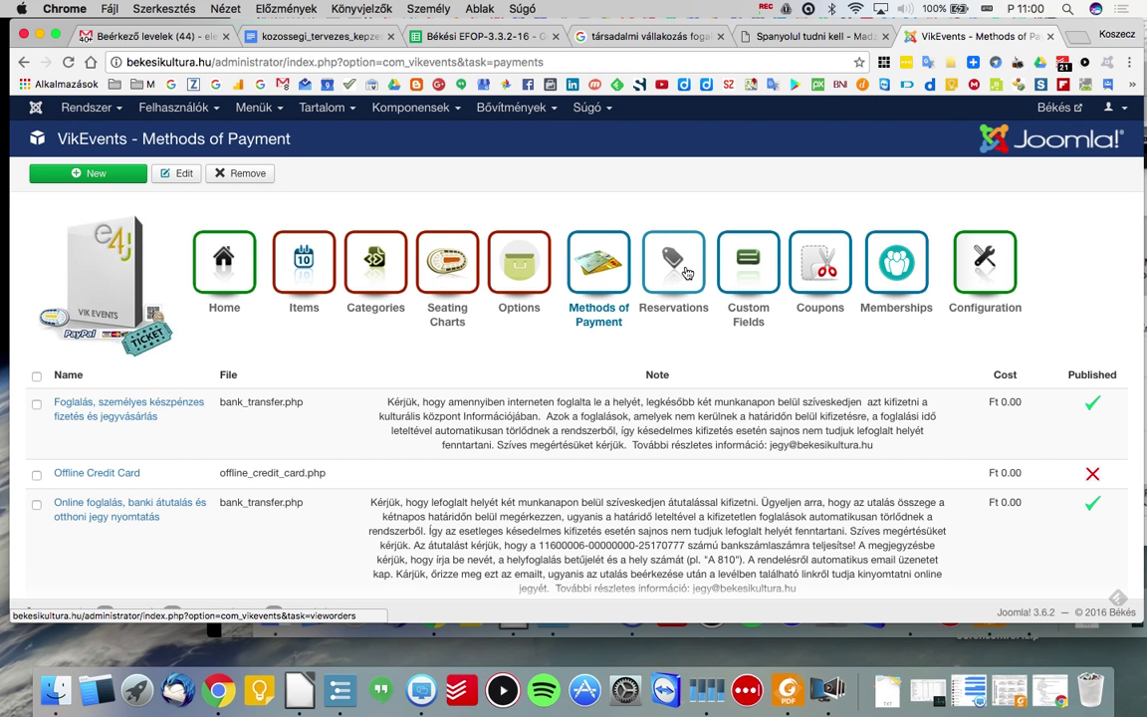
# Open the reservations list and examine the orders' items, participants, dates, statuses and totals.
pyautogui.click(686, 273)
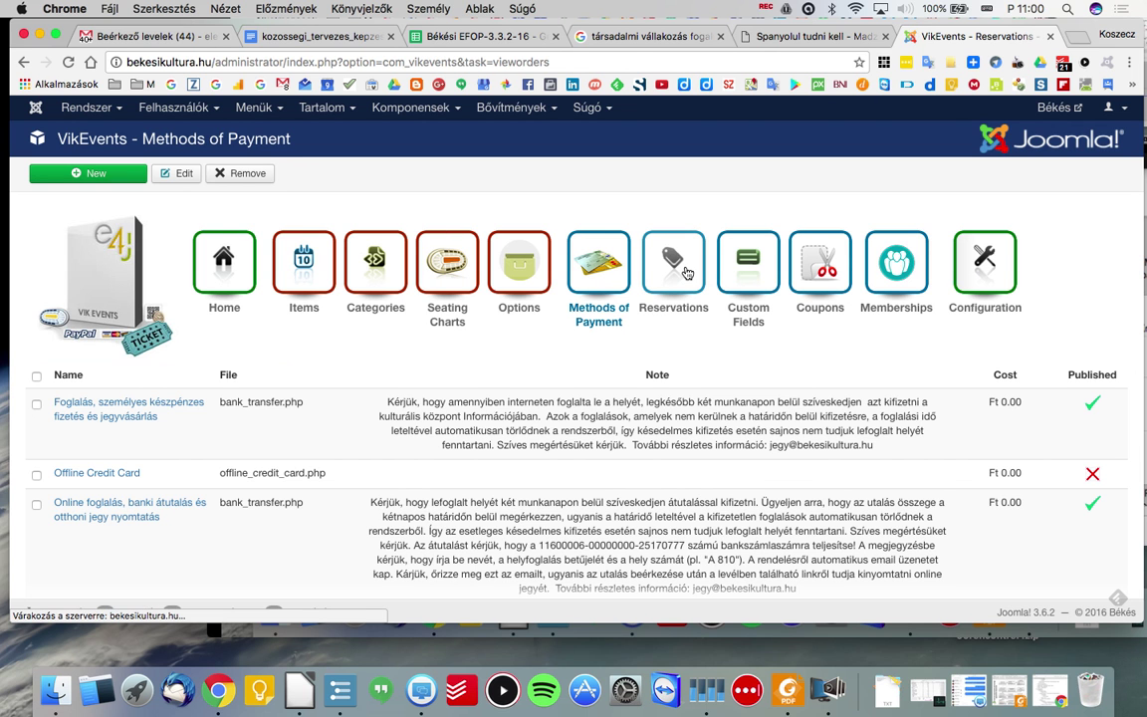
pyautogui.scroll(-5, 518, 308)
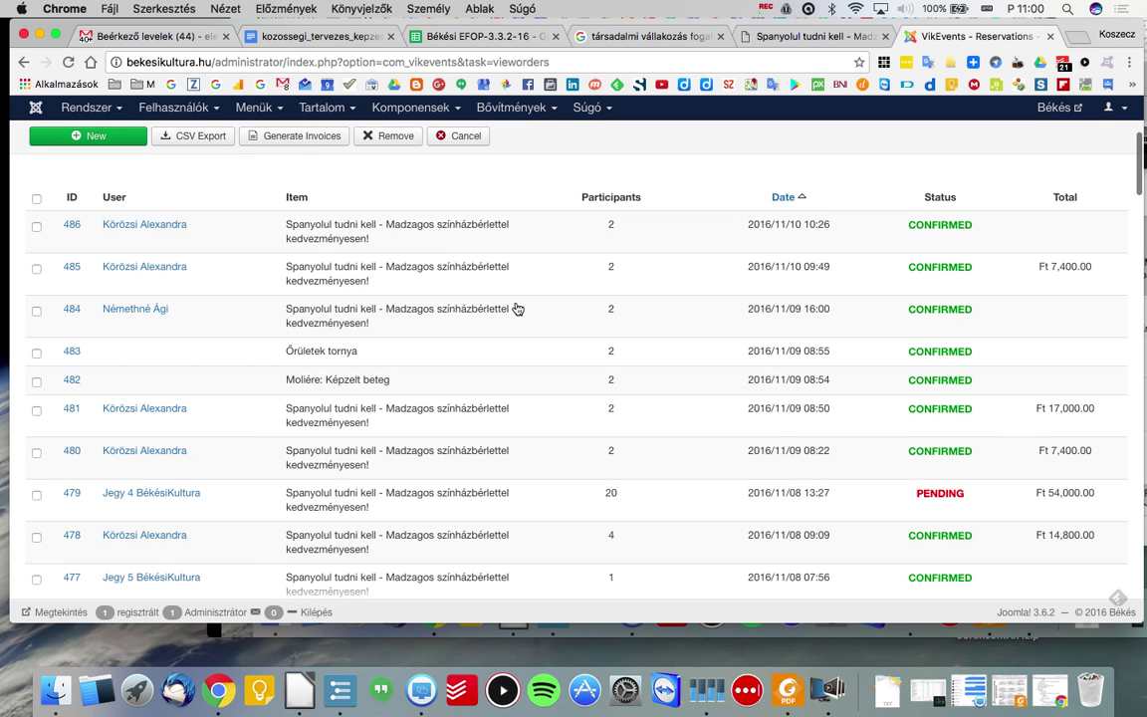
# Open the newest reservation's details from the reservations list and show that reservation on the front site.
pyautogui.click(137, 228)
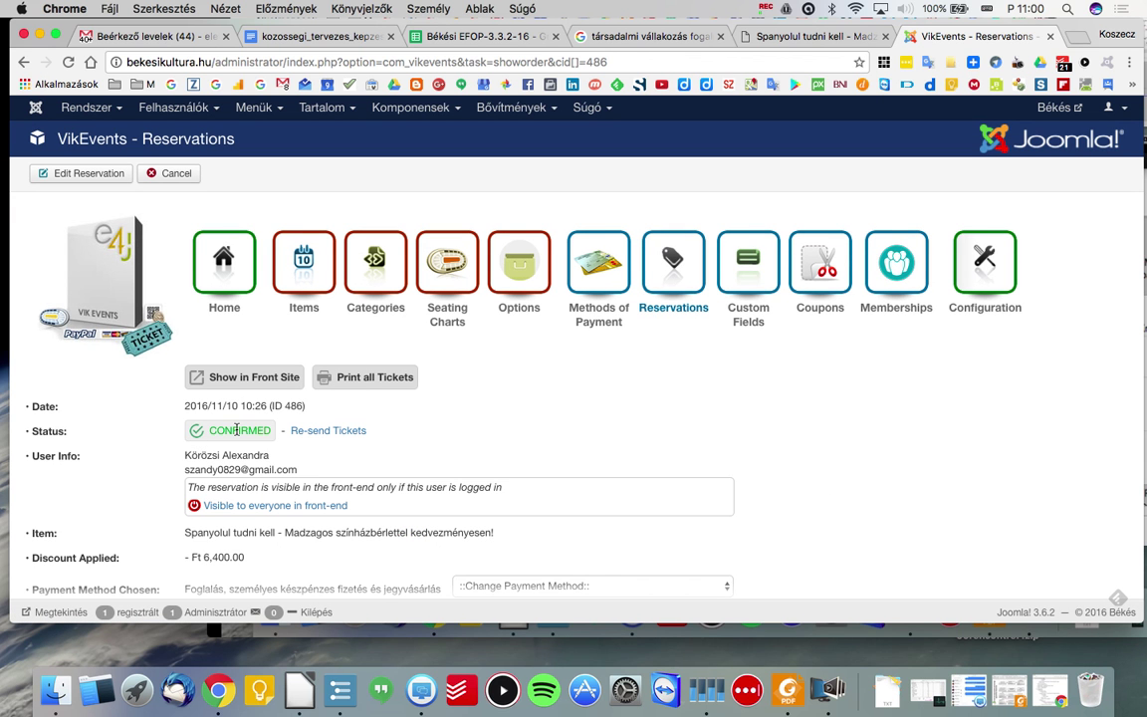
pyautogui.scroll(-3, 576, 419)
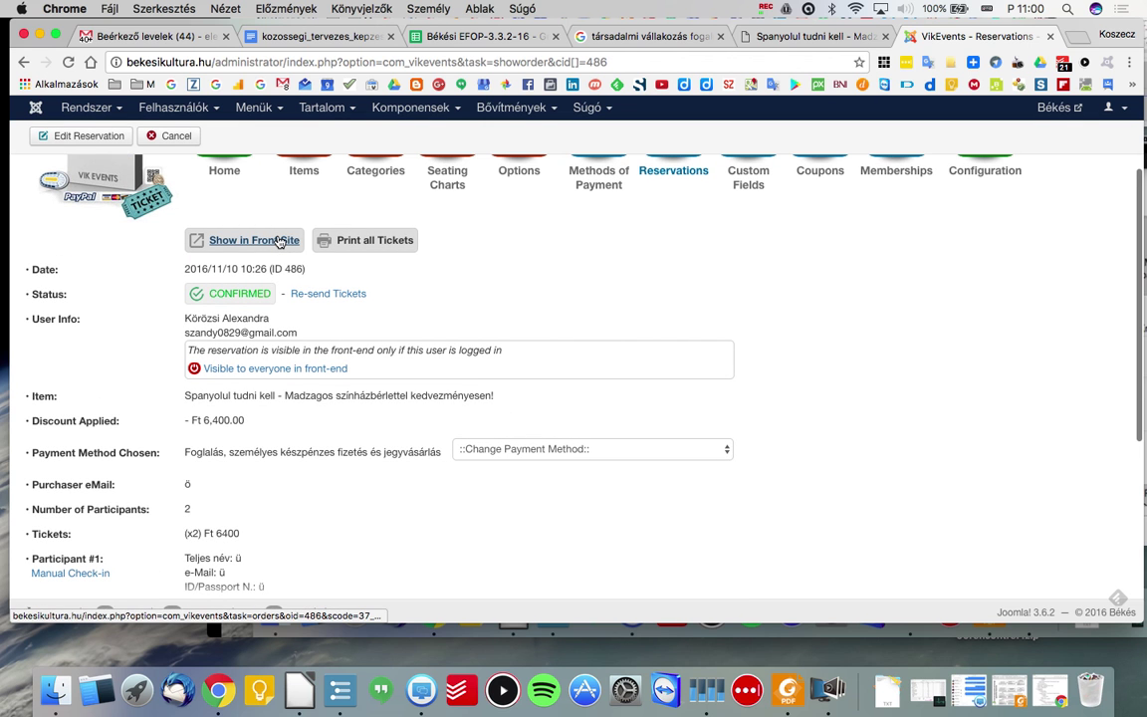
pyautogui.click(278, 241)
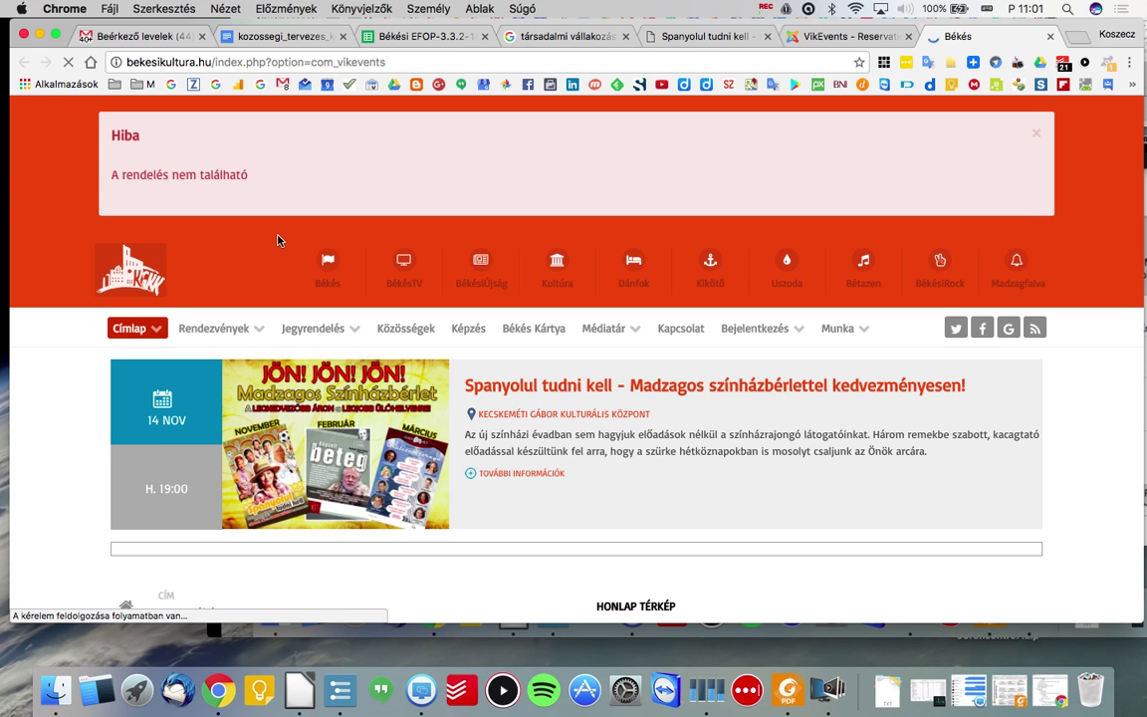
pyautogui.scroll(-5, 328, 454)
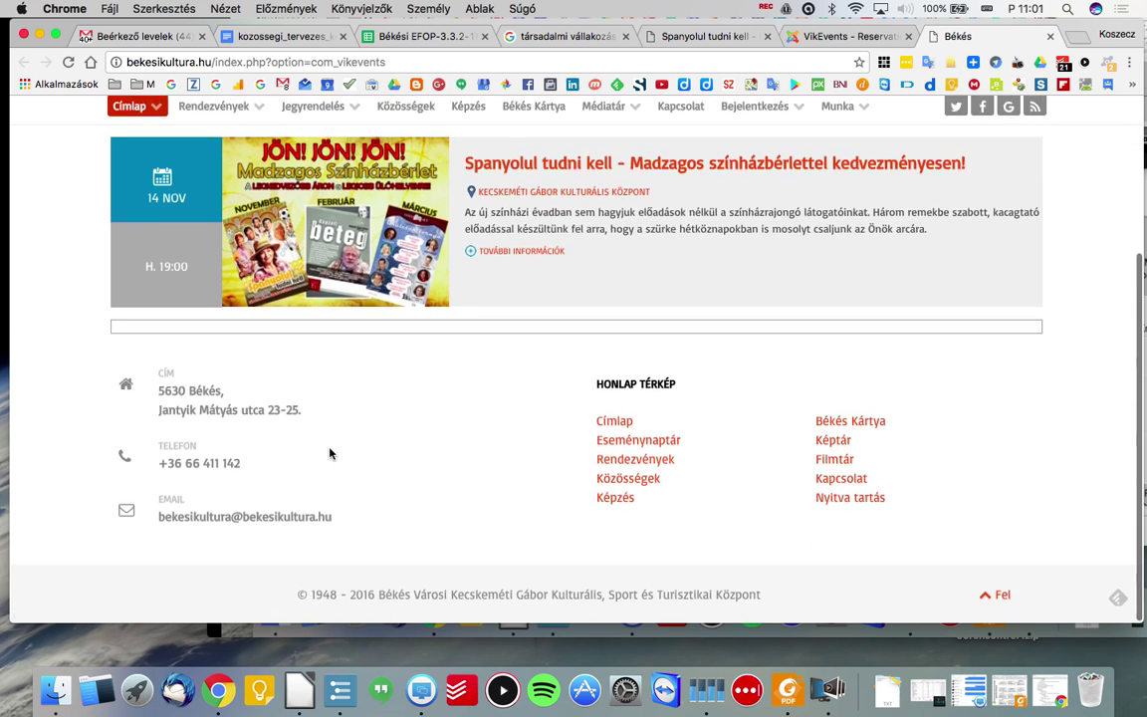
pyautogui.scroll(5, 328, 453)
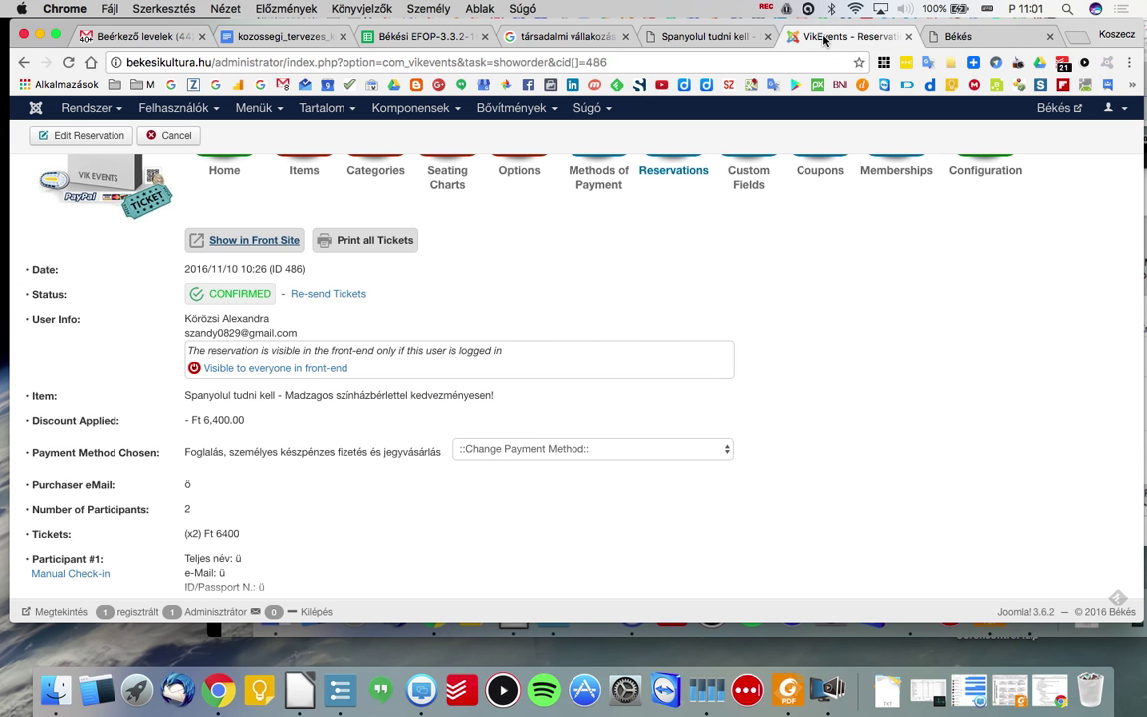
# Return to the reservation details, open the printable version of all its tickets and look through each ticket.
pyautogui.click(845, 37)
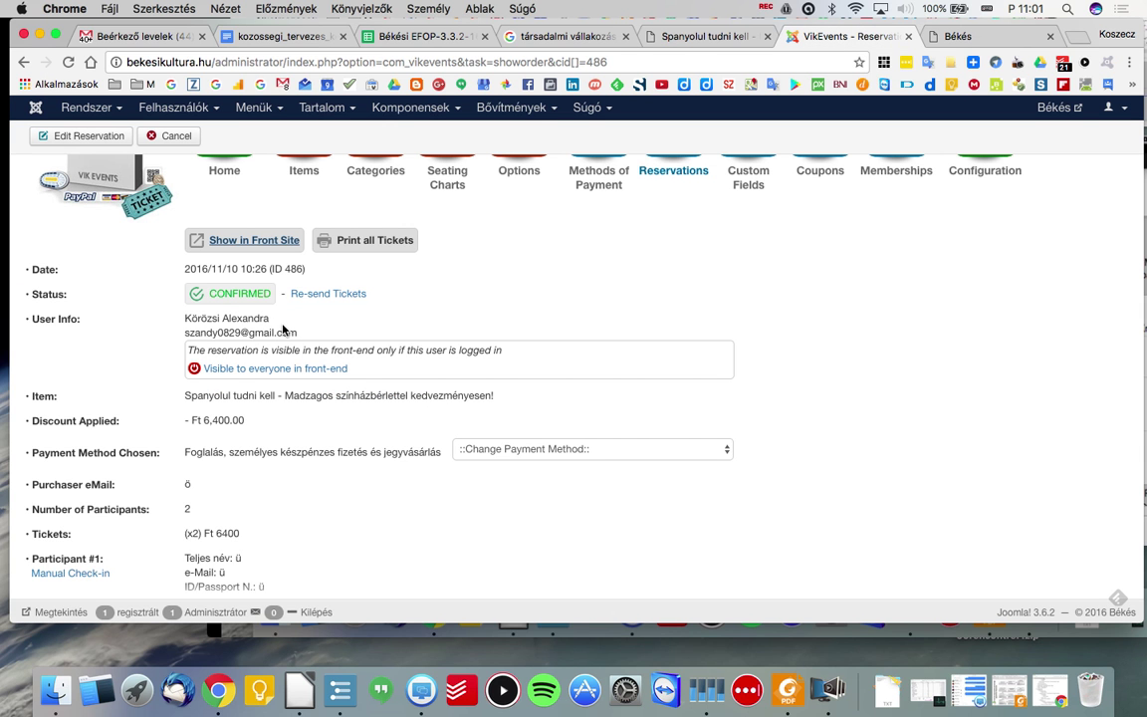
pyautogui.click(375, 240)
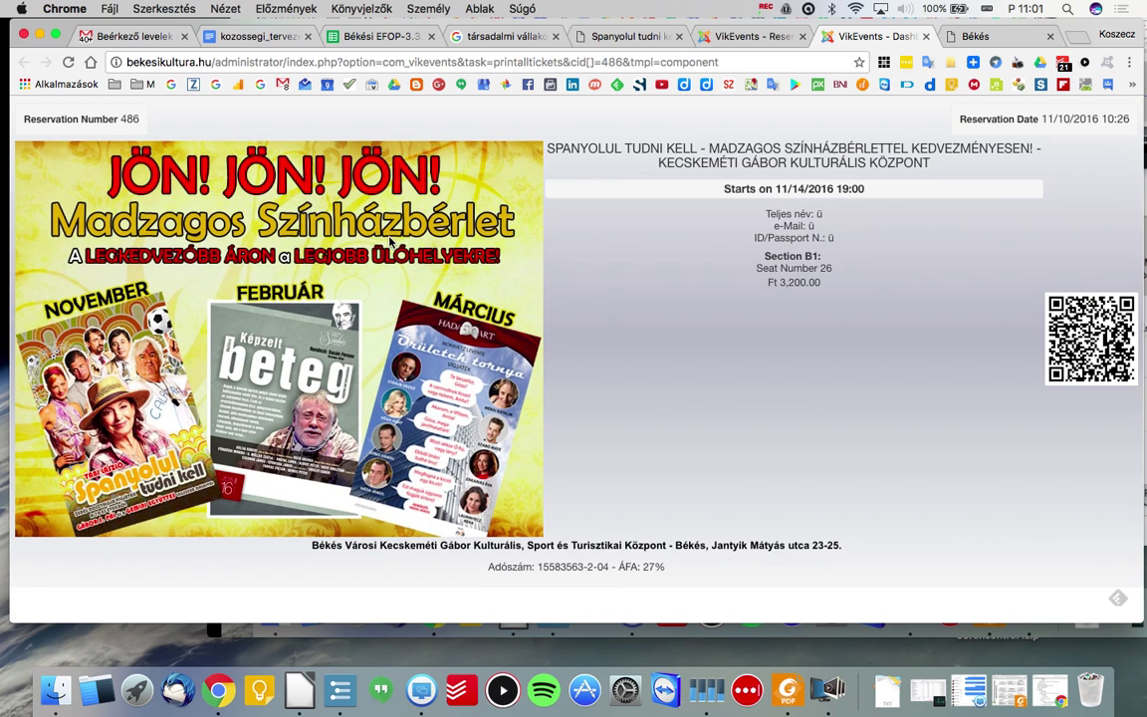
pyautogui.scroll(-3, 651, 372)
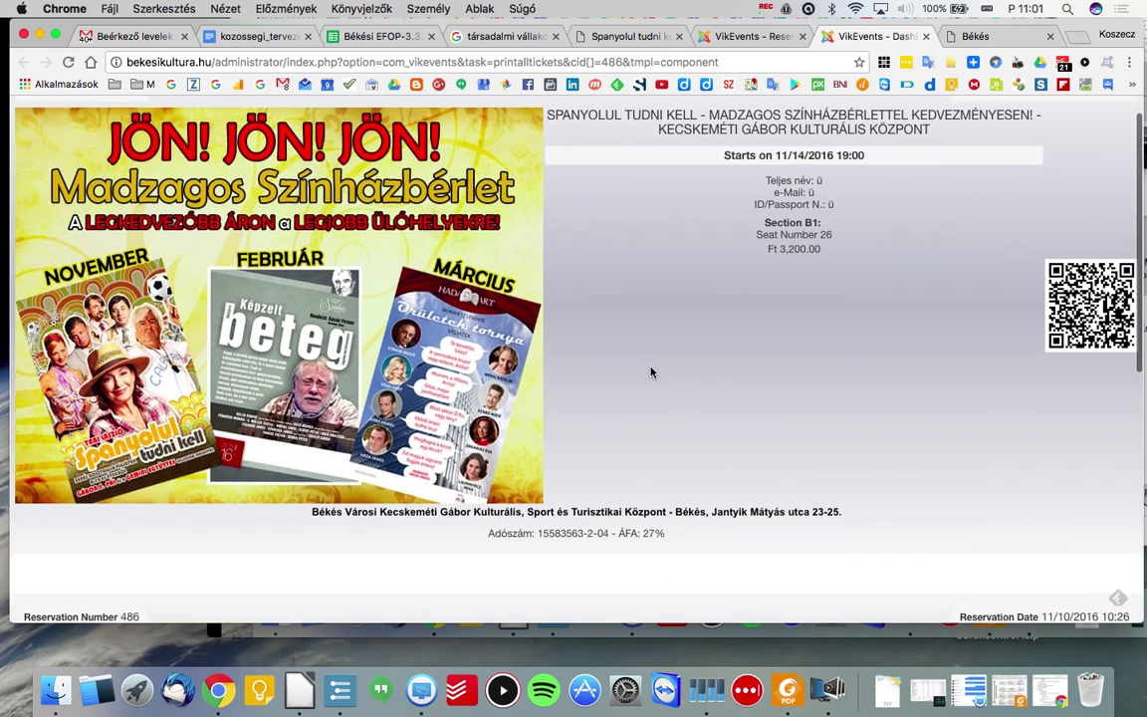
pyautogui.scroll(-10, 651, 373)
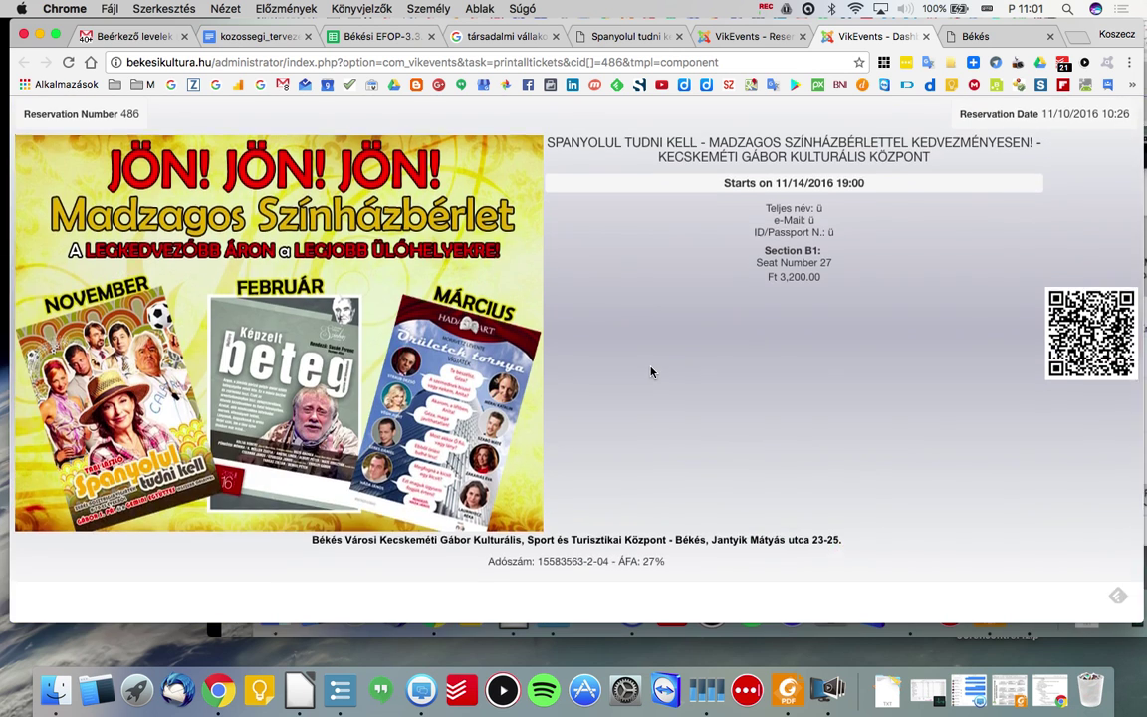
pyautogui.scroll(4, 651, 372)
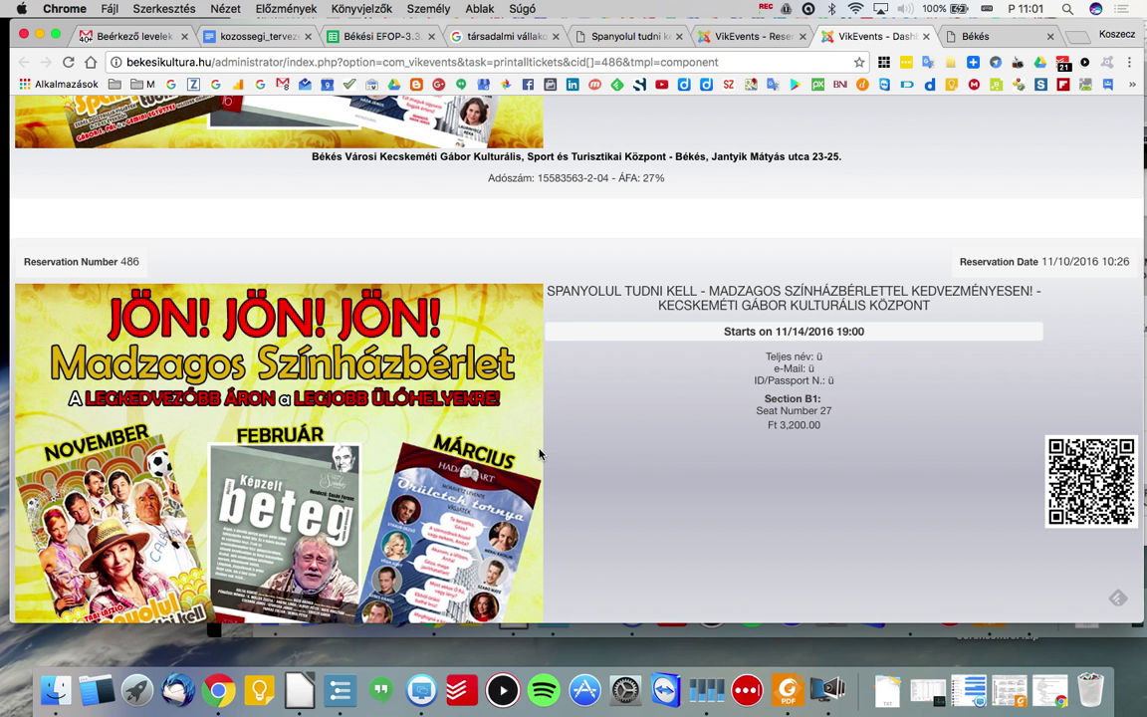
pyautogui.scroll(-2, 539, 454)
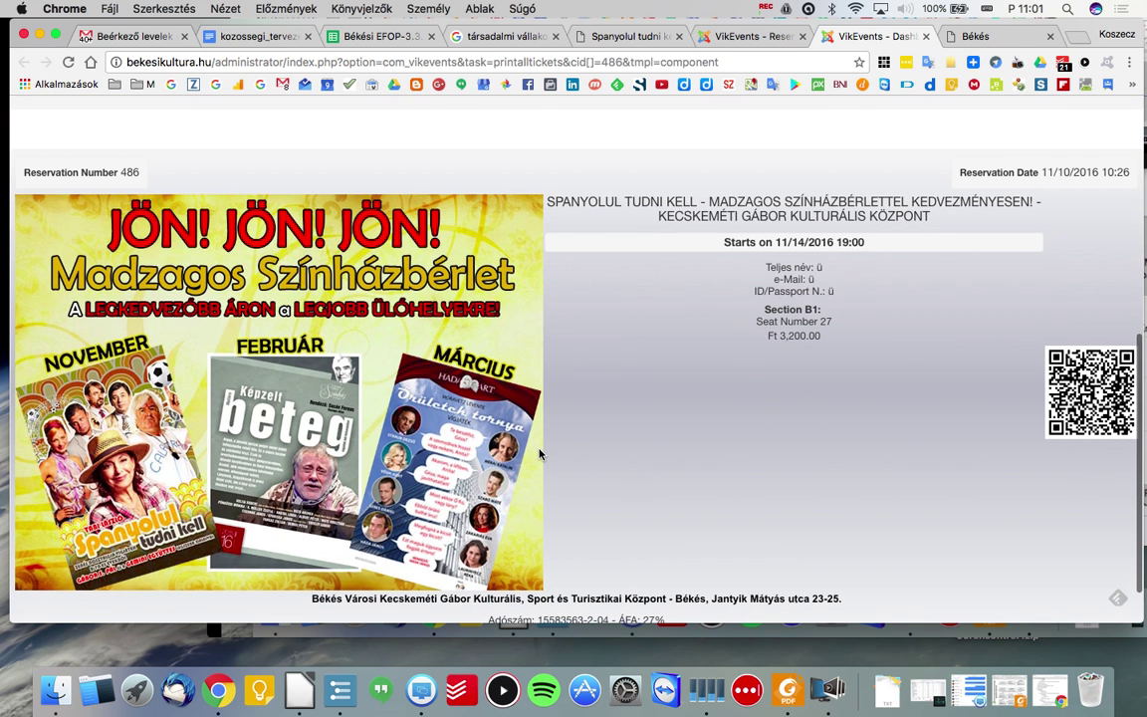
pyautogui.scroll(-1, 539, 455)
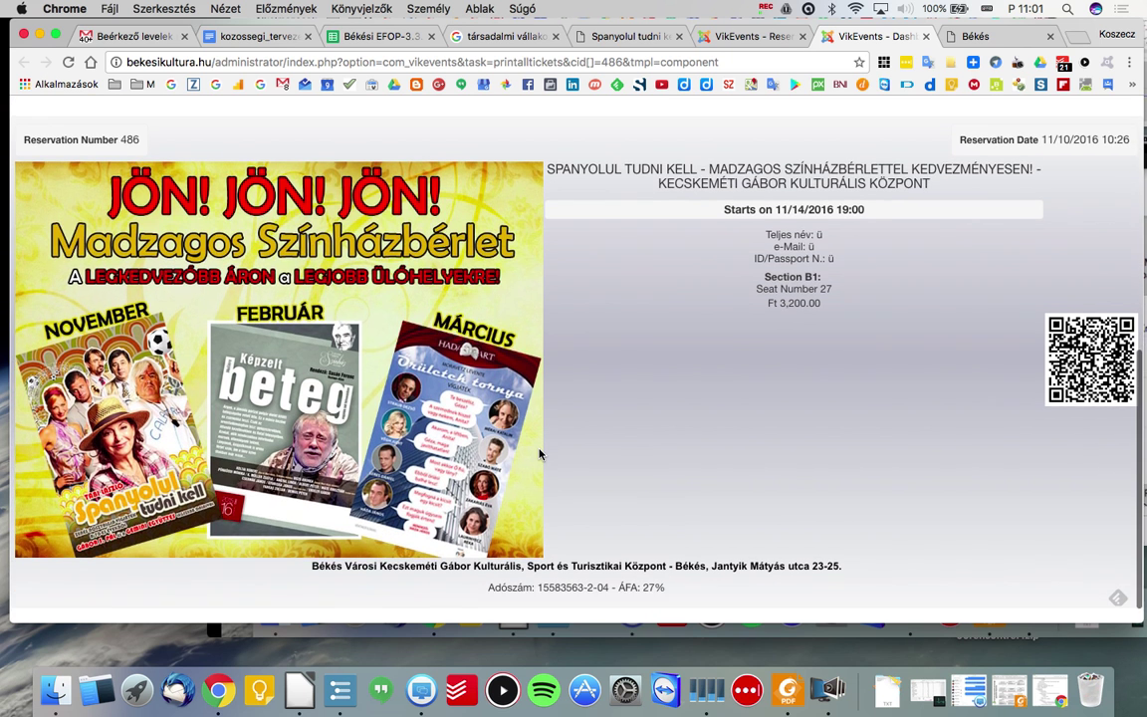
# Examine the second ticket's reservation number, reservation date, event title and price by highlighting them.
pyautogui.tripleClick(56, 145)
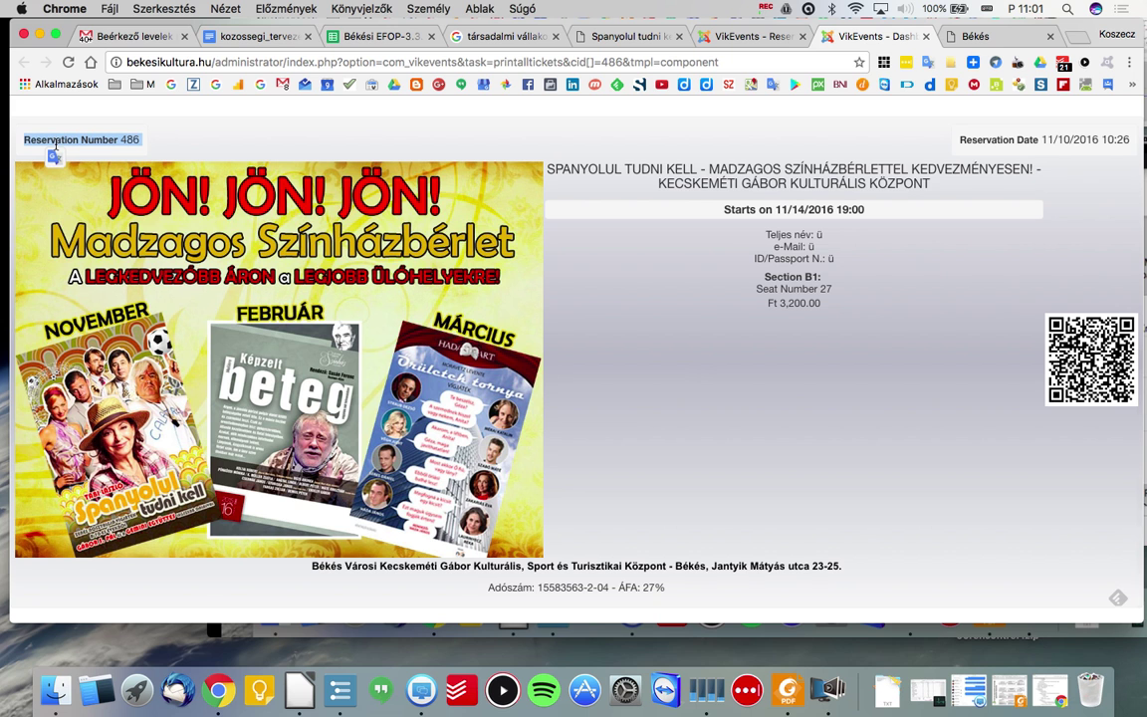
pyautogui.tripleClick(965, 139)
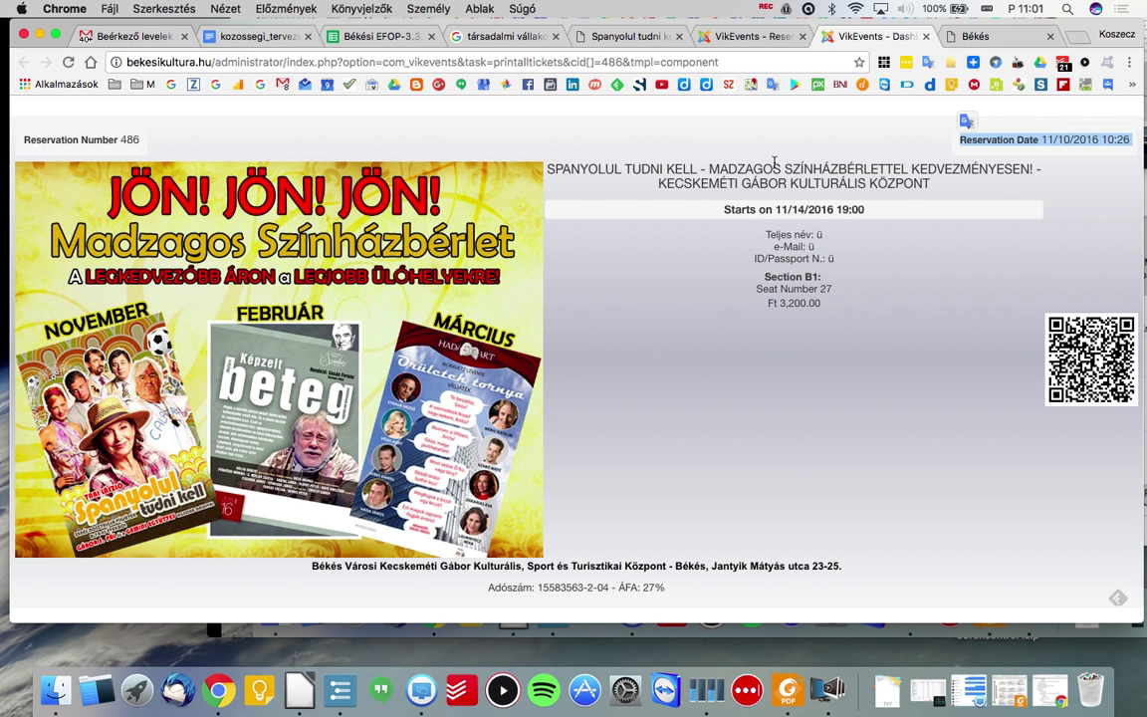
pyautogui.tripleClick(774, 162)
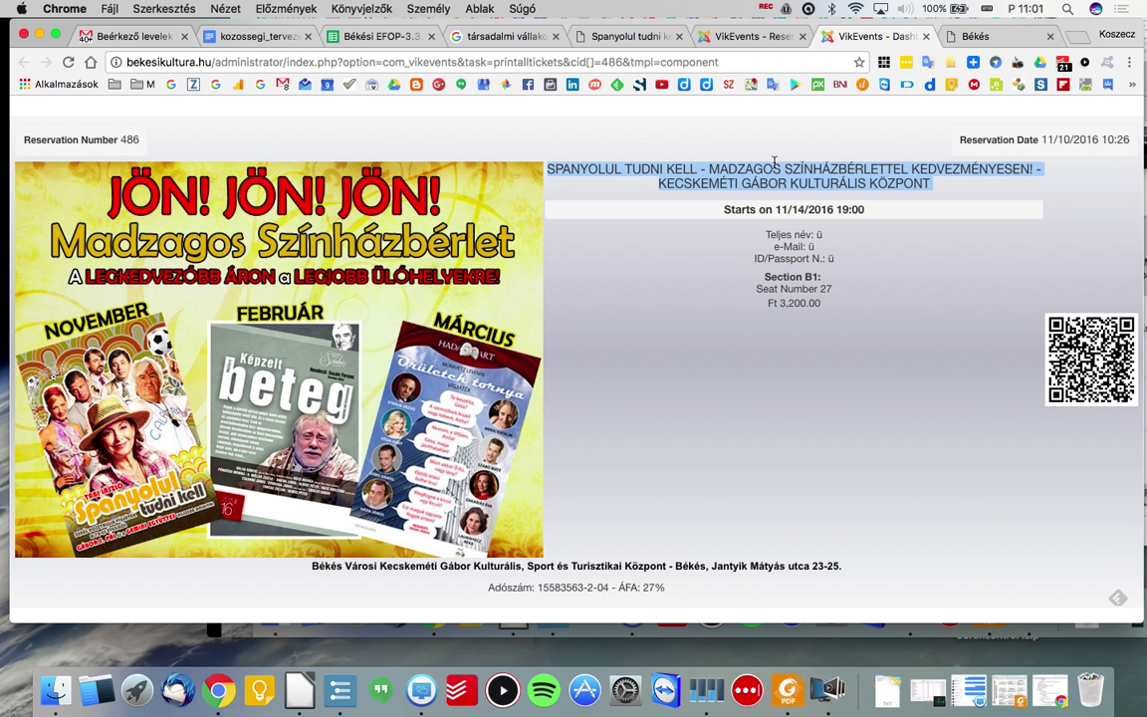
pyautogui.click(812, 301)
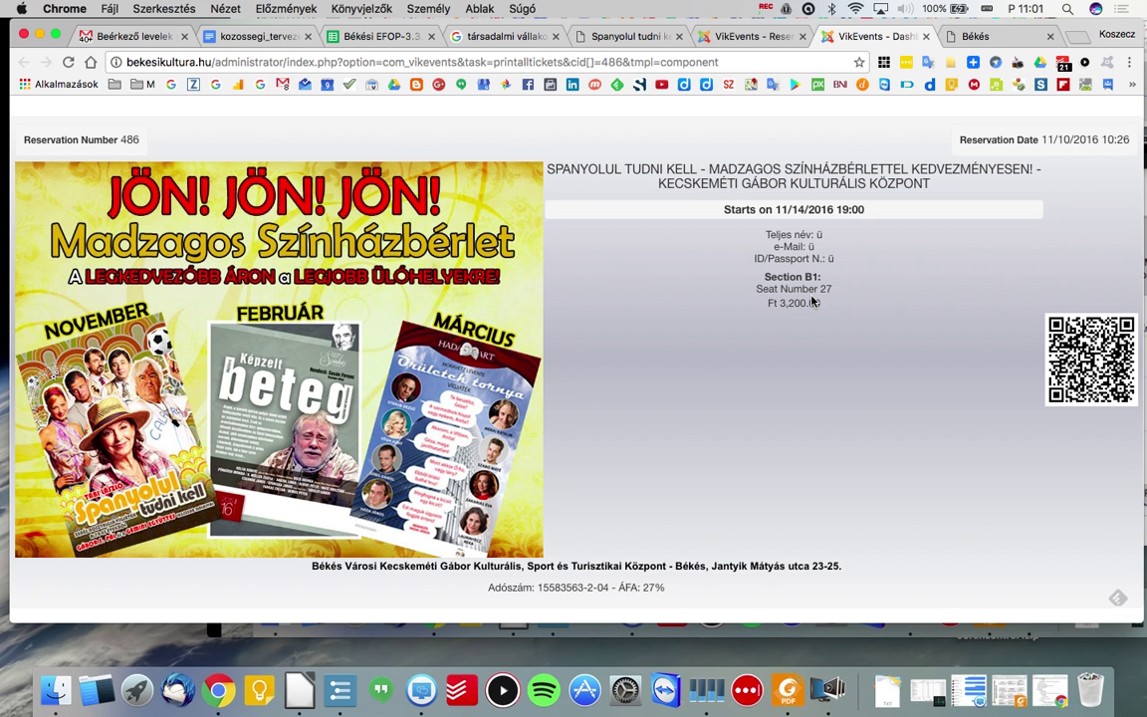
pyautogui.tripleClick(799, 301)
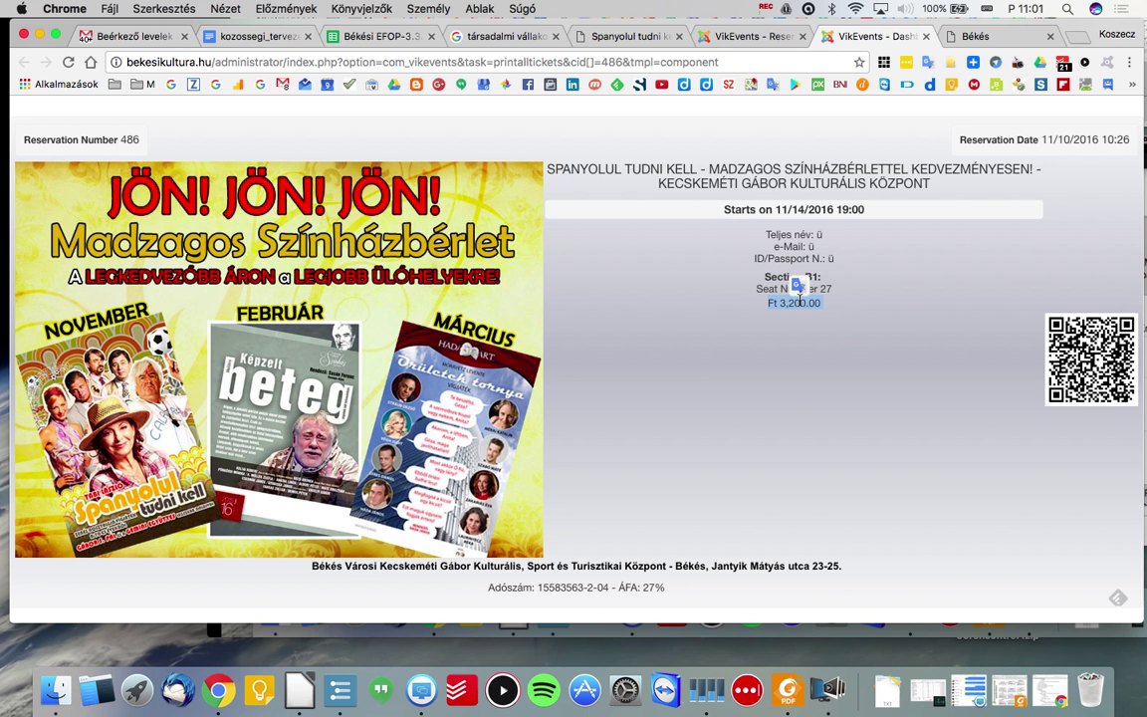
pyautogui.click(777, 309)
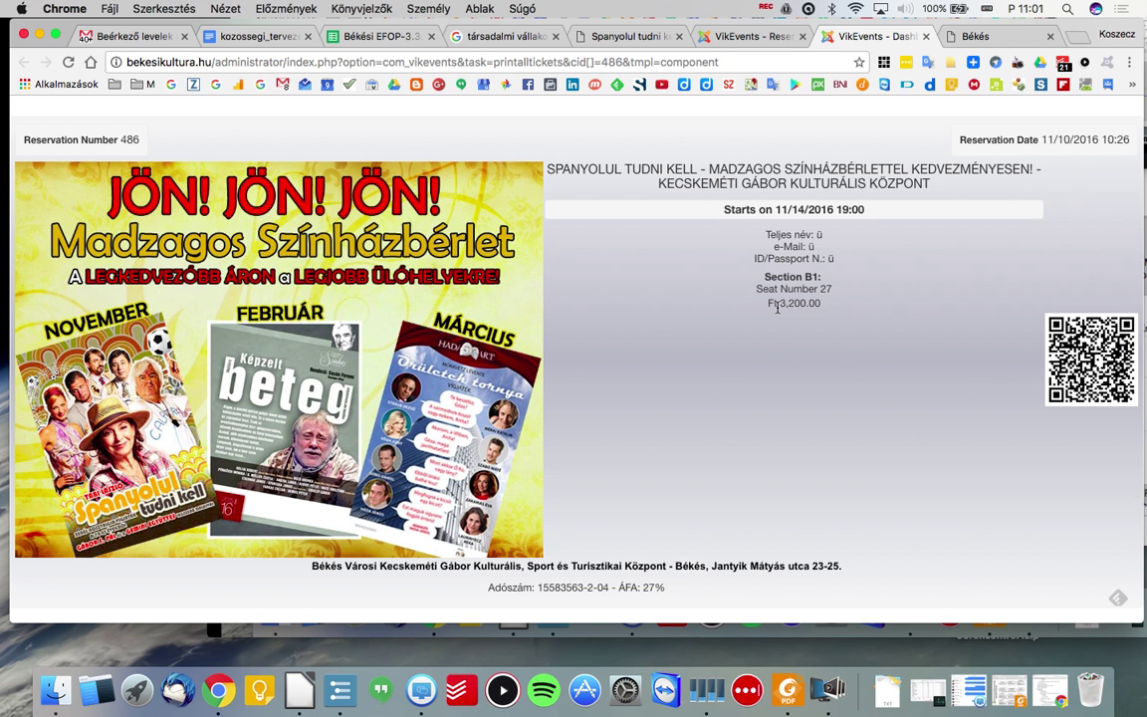
pyautogui.doubleClick(777, 305)
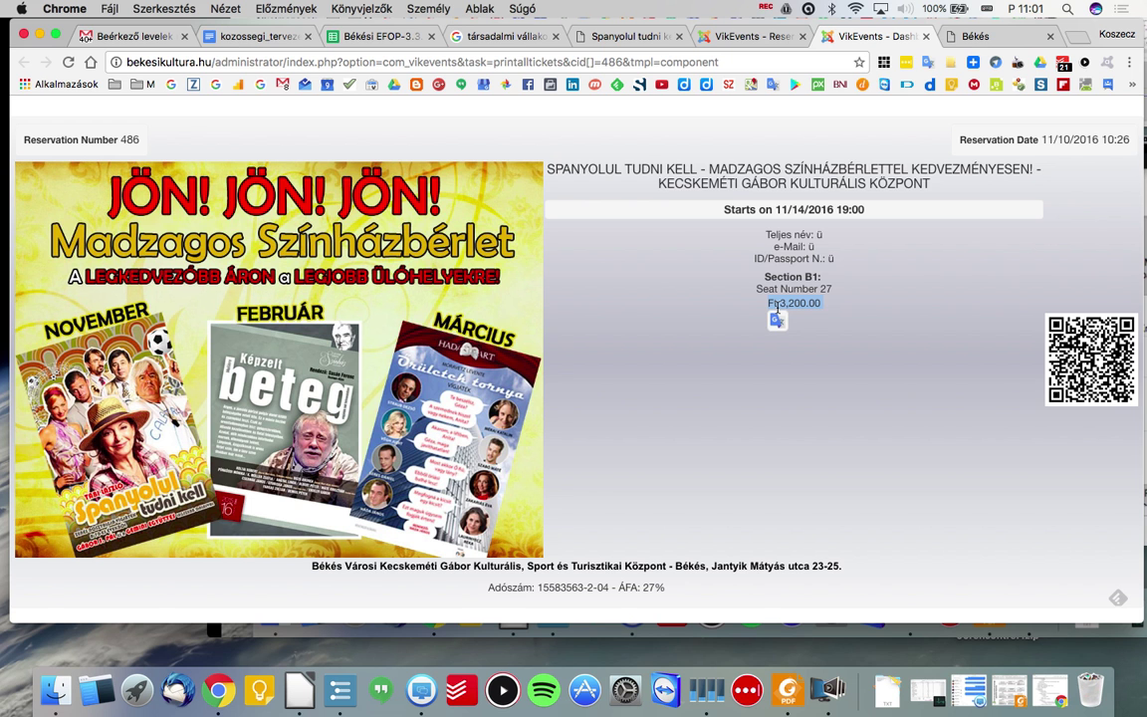
# Compare the discount and ticket amounts in the reservation details with the price on the printable ticket.
pyautogui.click(717, 36)
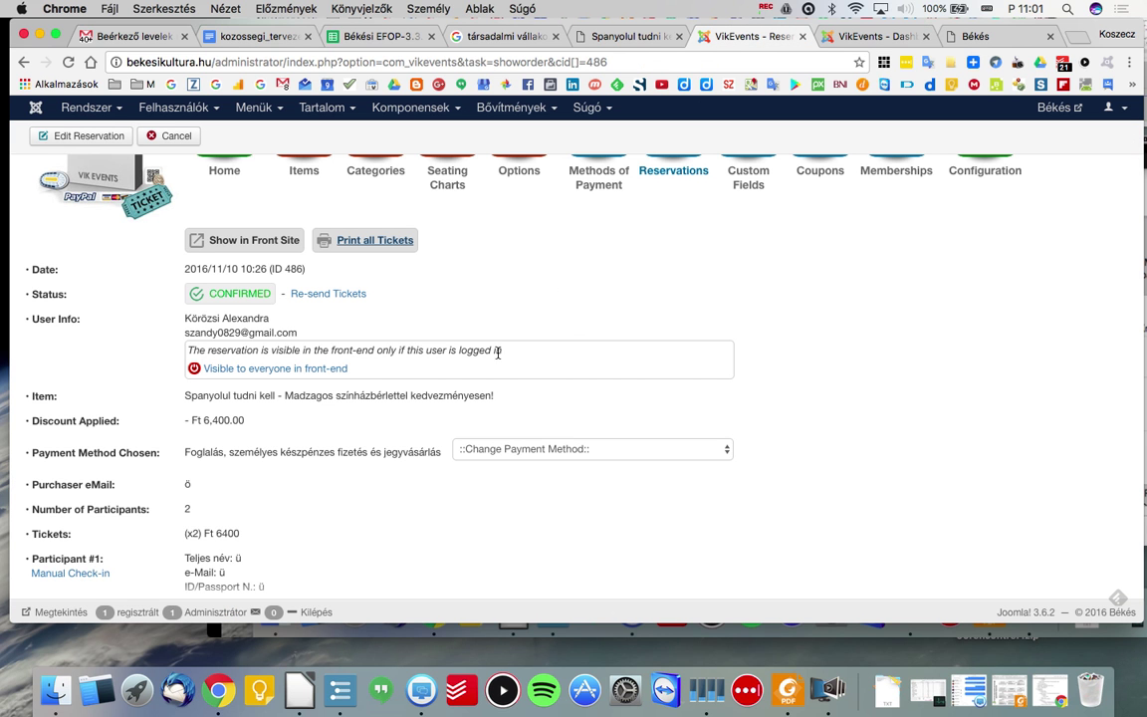
pyautogui.scroll(-3, 498, 347)
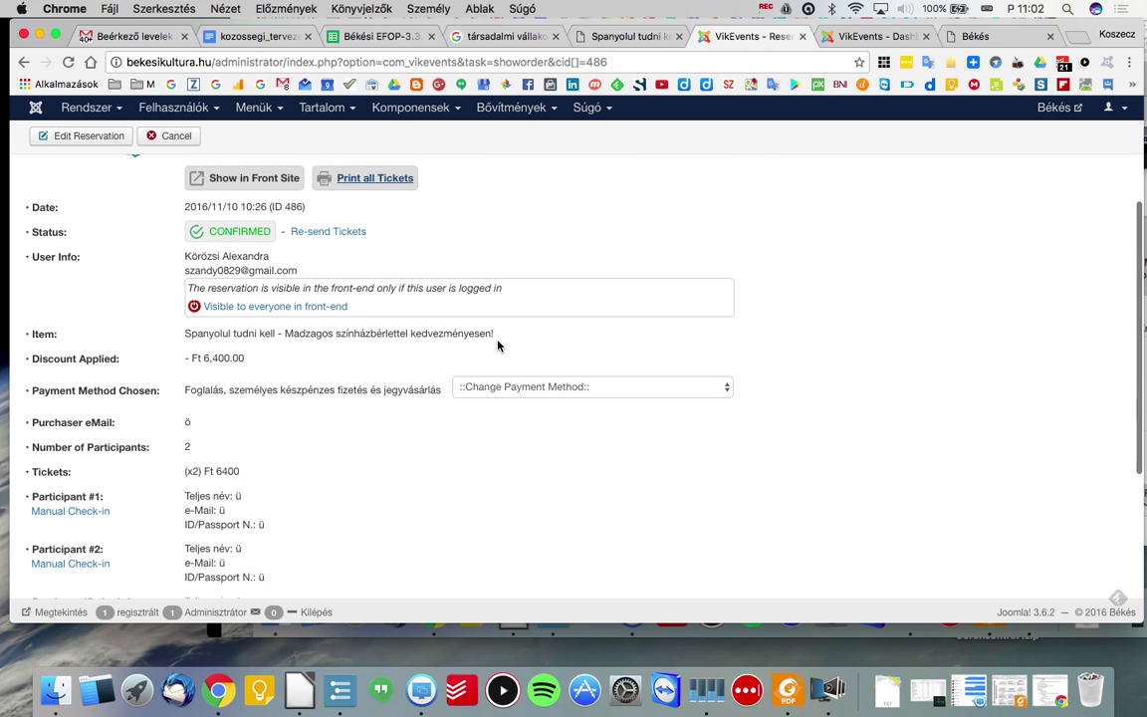
pyautogui.scroll(-1, 498, 345)
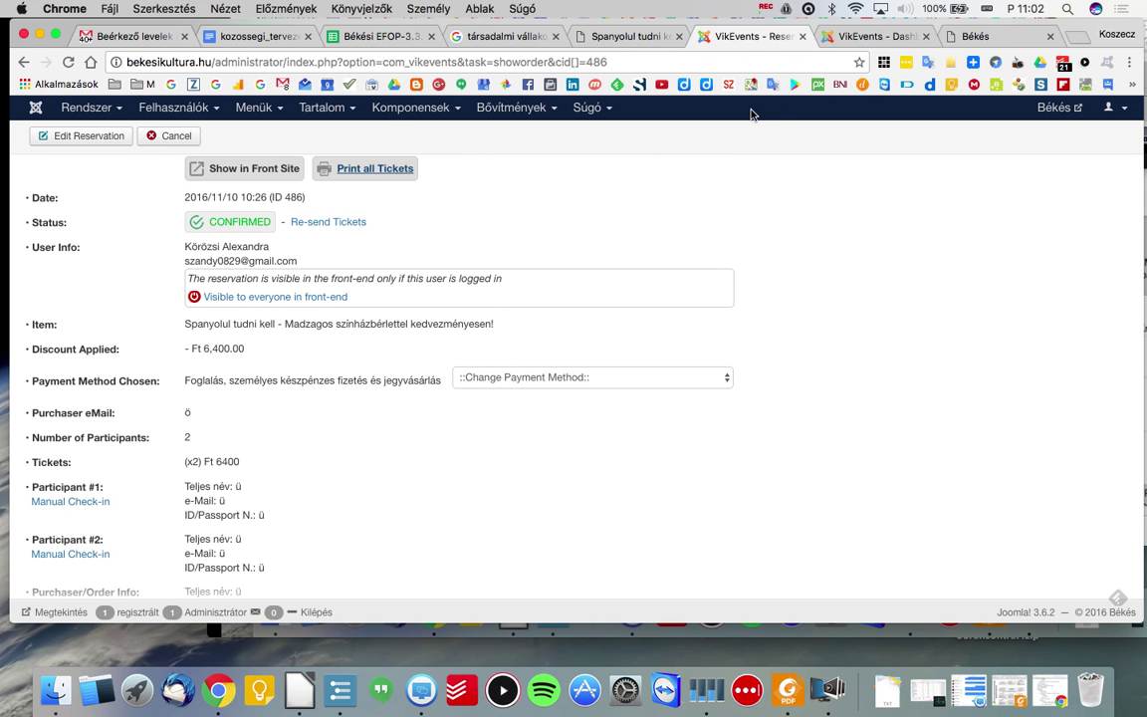
pyautogui.click(885, 36)
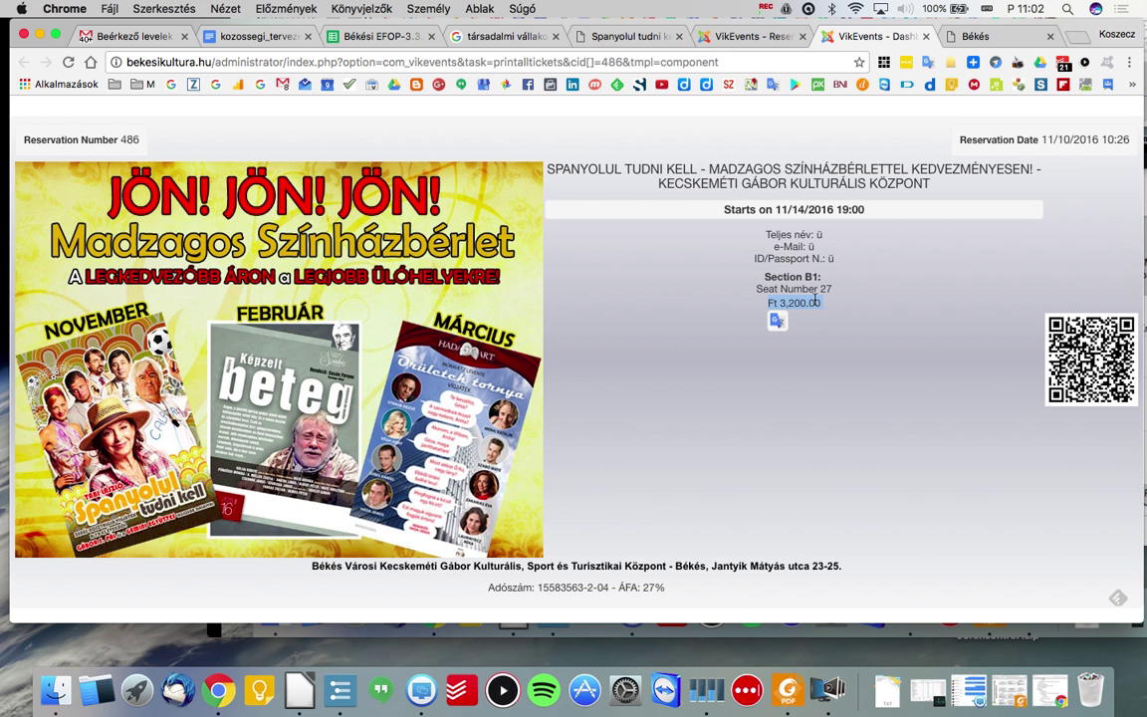
# Review the reservation's discount, payment method, participants, purchaser information and the seats marked on the B1 seating chart.
pyautogui.click(749, 37)
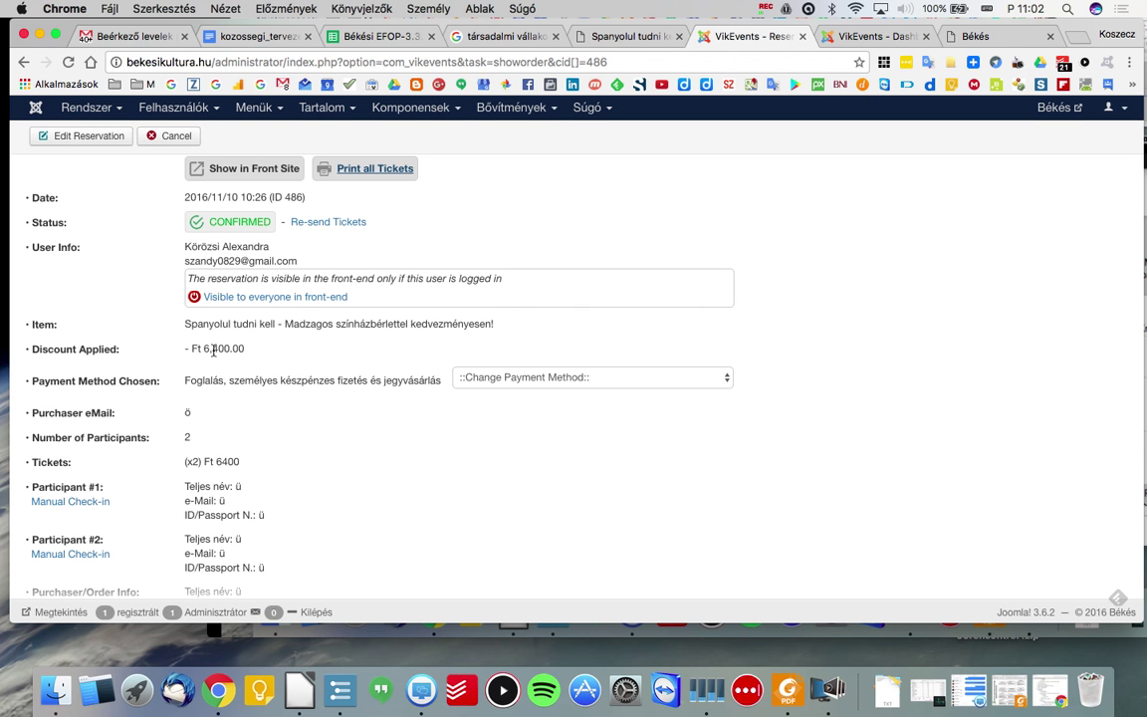
pyautogui.scroll(-3, 213, 351)
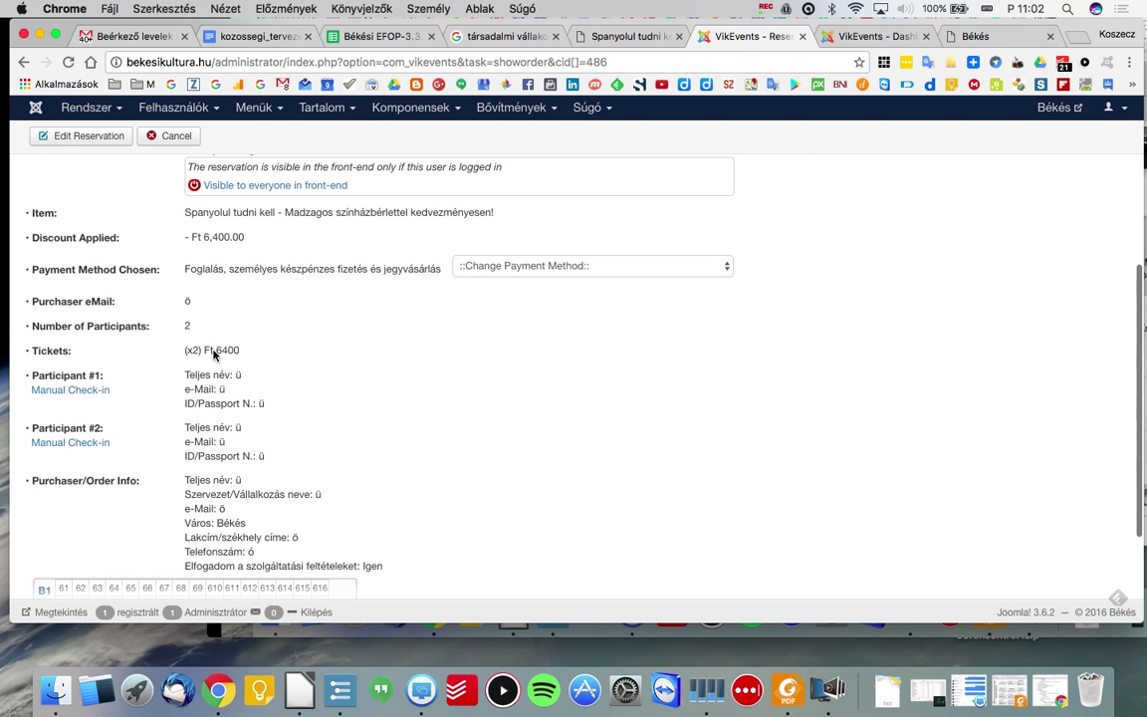
pyautogui.scroll(-3, 213, 353)
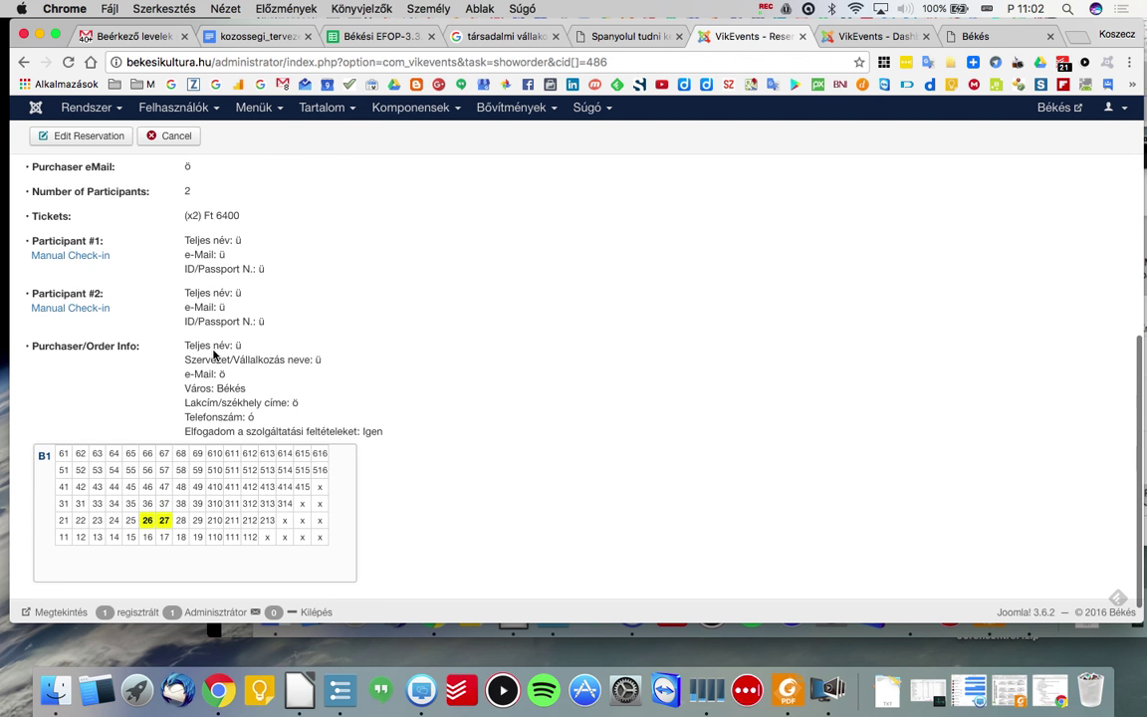
pyautogui.scroll(3, 214, 353)
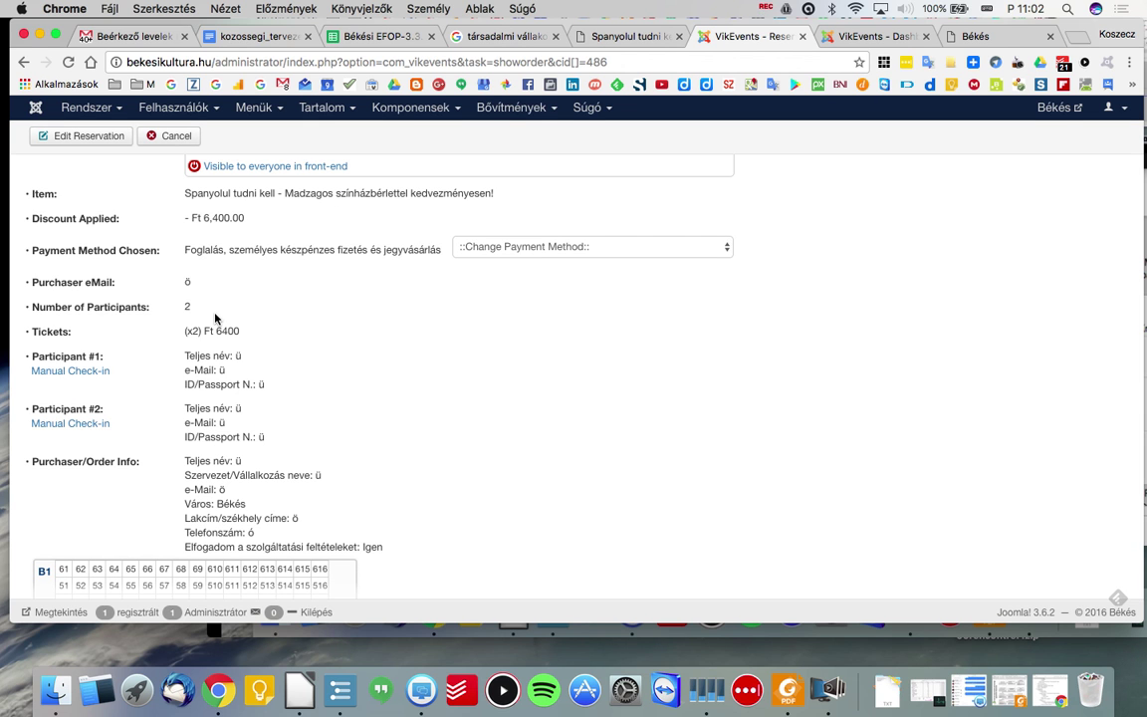
pyautogui.scroll(-4, 214, 317)
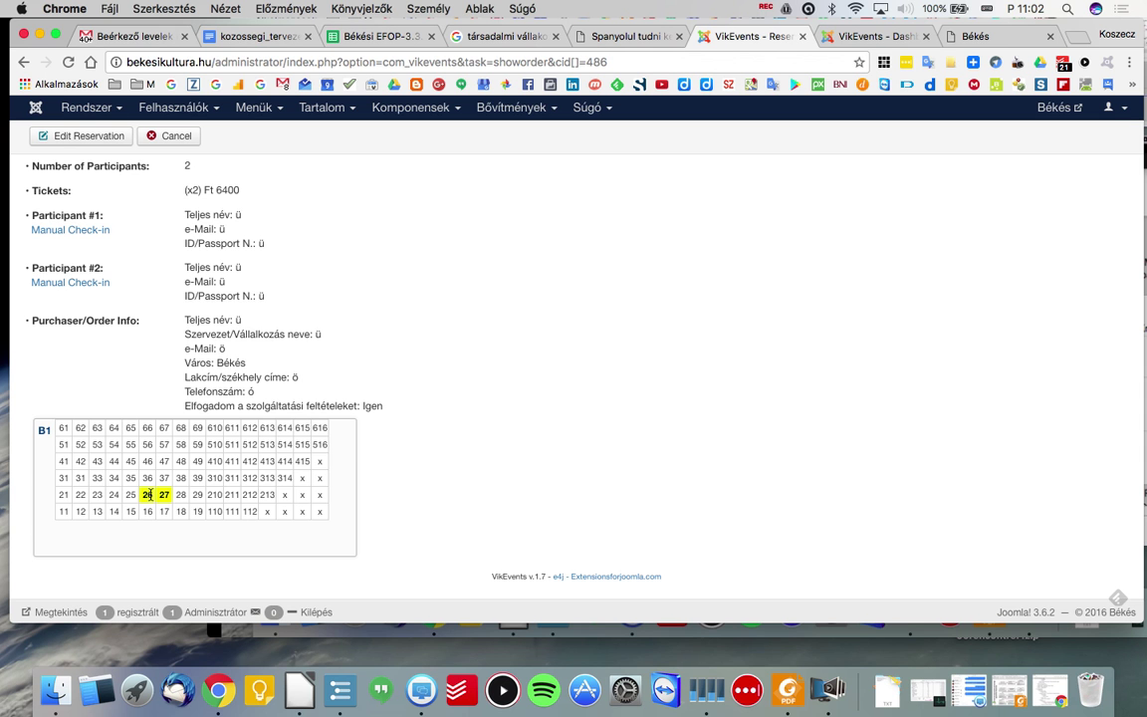
pyautogui.scroll(6, 441, 289)
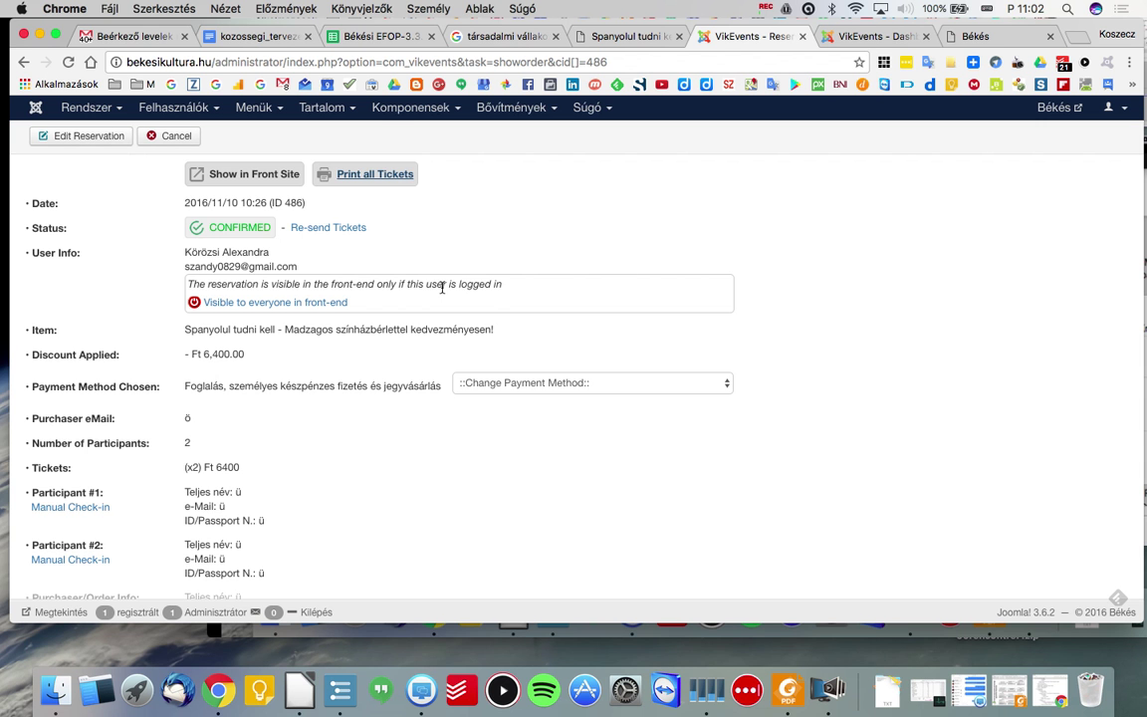
pyautogui.scroll(3, 442, 288)
pyautogui.scroll(2, 100, 357)
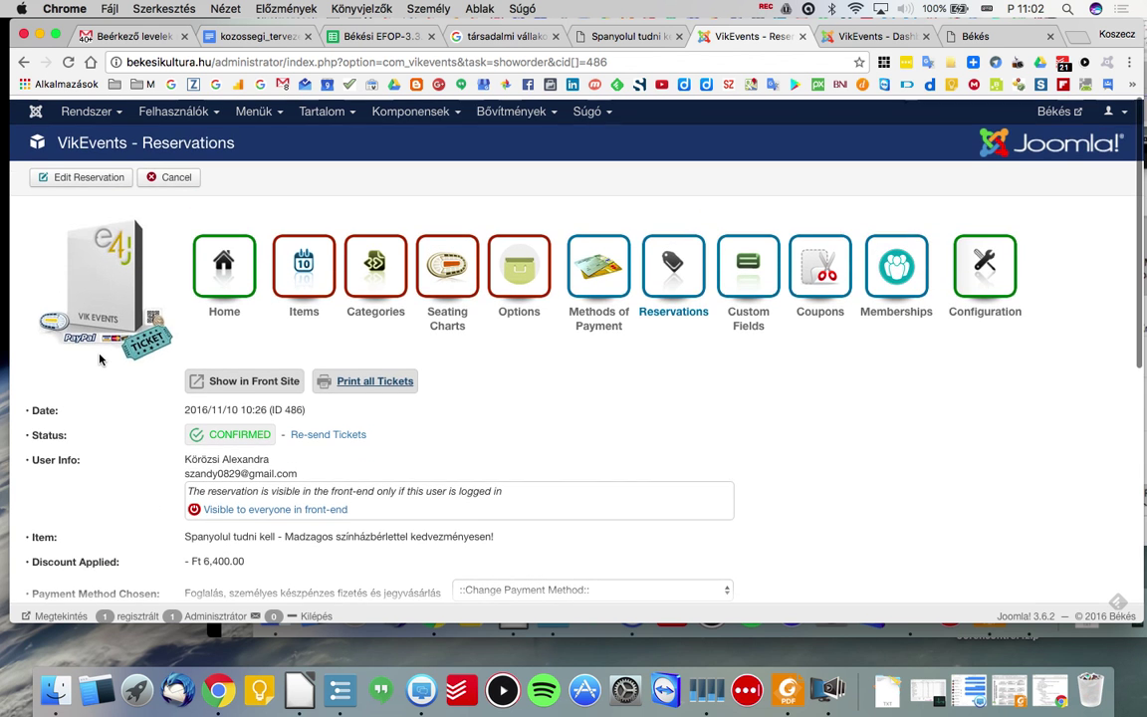
# Leave the reservation details and look over the reservations list.
pyautogui.click(178, 180)
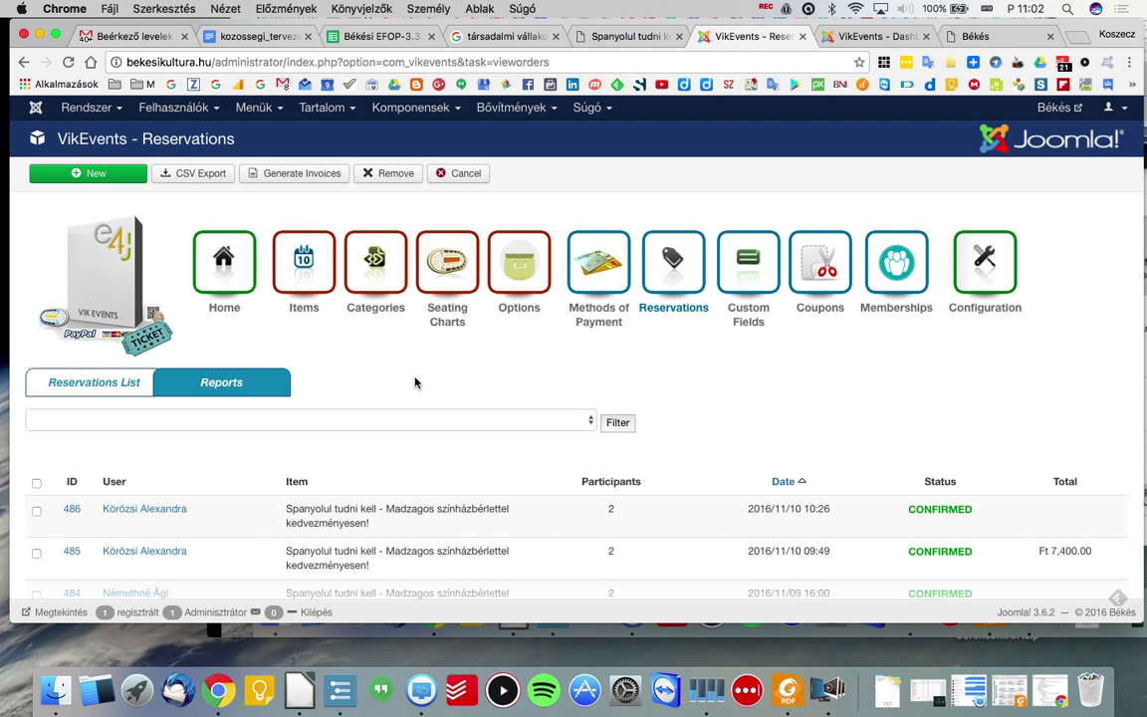
pyautogui.scroll(-2, 428, 375)
pyautogui.scroll(2, 427, 374)
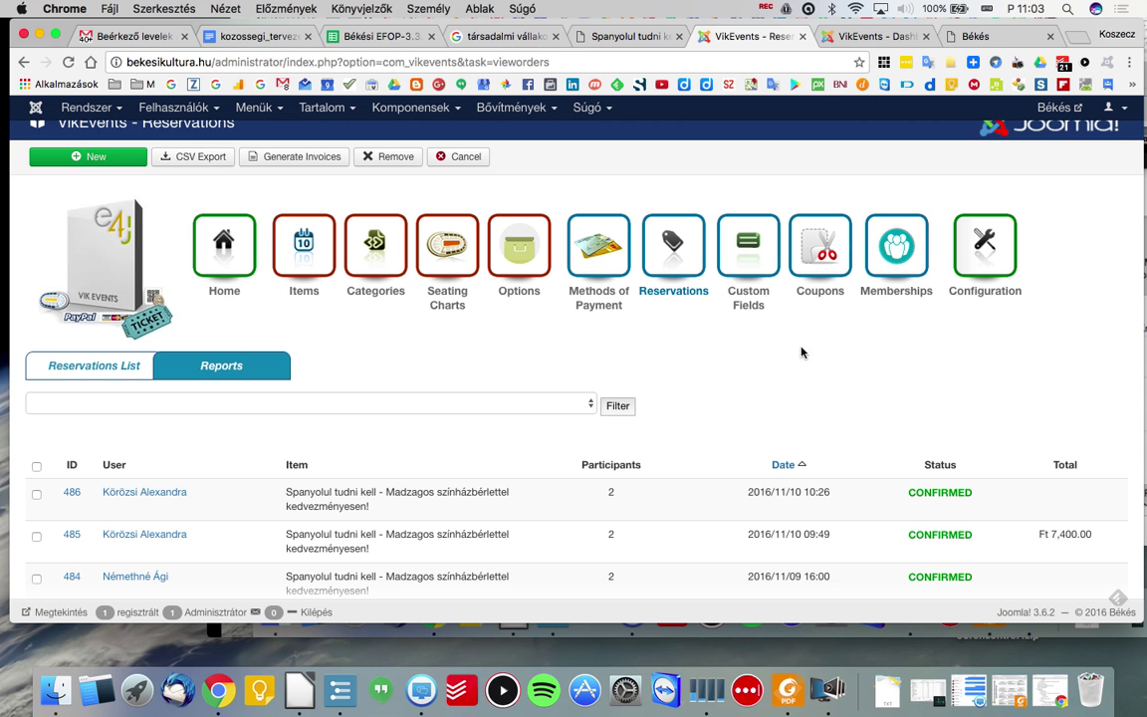
# Review the custom fields for billing information and group members, and open the coupons list.
pyautogui.click(749, 267)
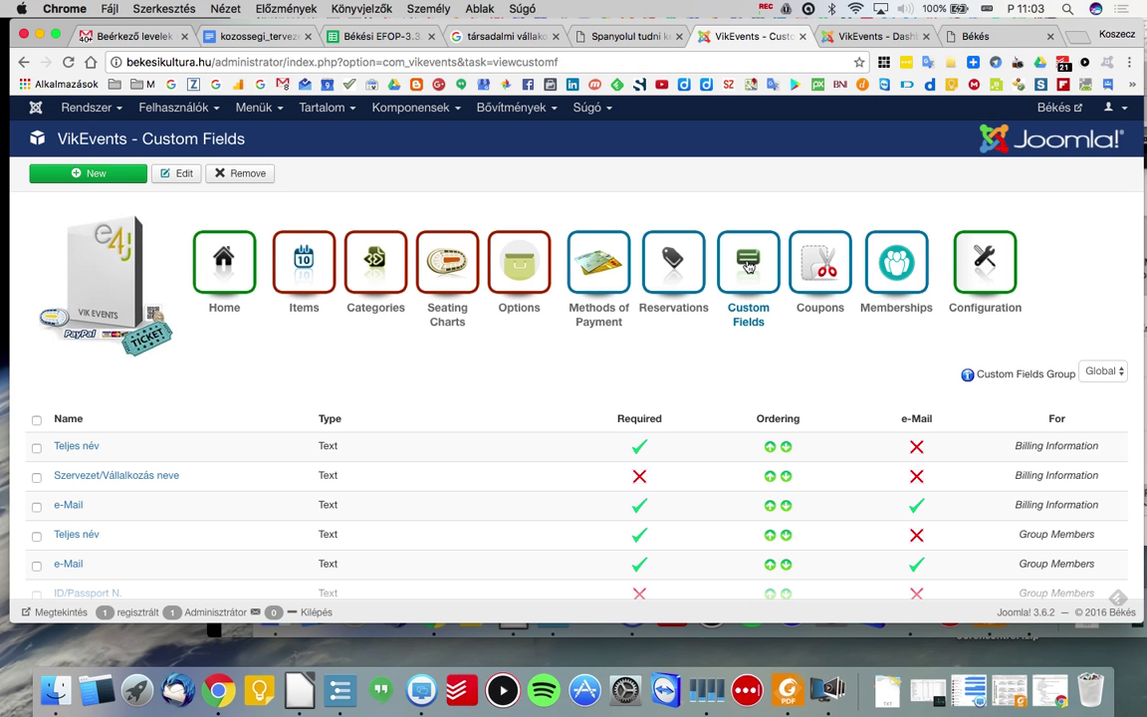
pyautogui.scroll(-3, 749, 267)
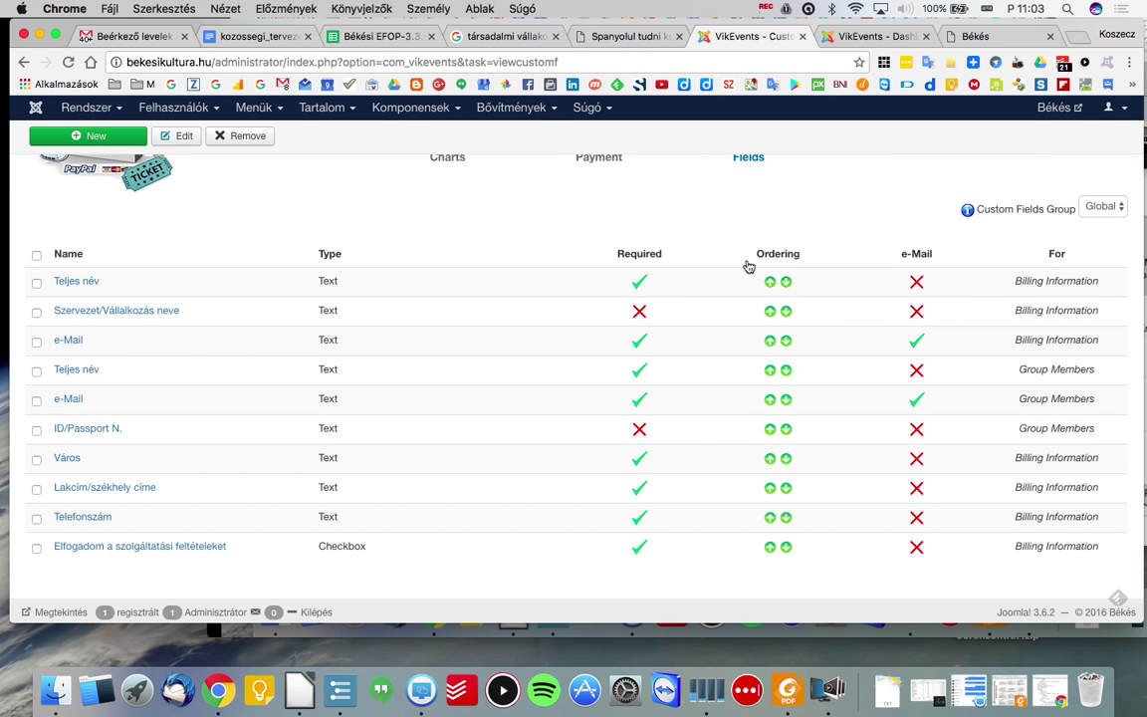
pyautogui.scroll(3, 749, 267)
pyautogui.click(837, 282)
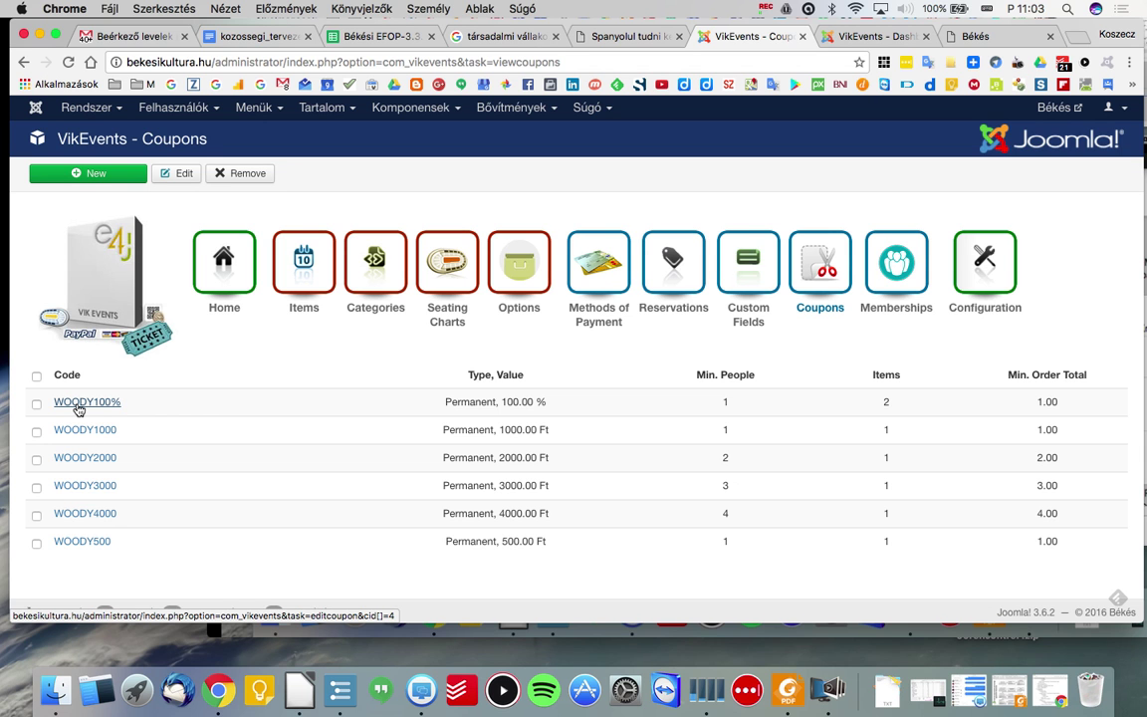
# Open the seating charts and look over the seat charges page of the Színház chart.
pyautogui.click(442, 299)
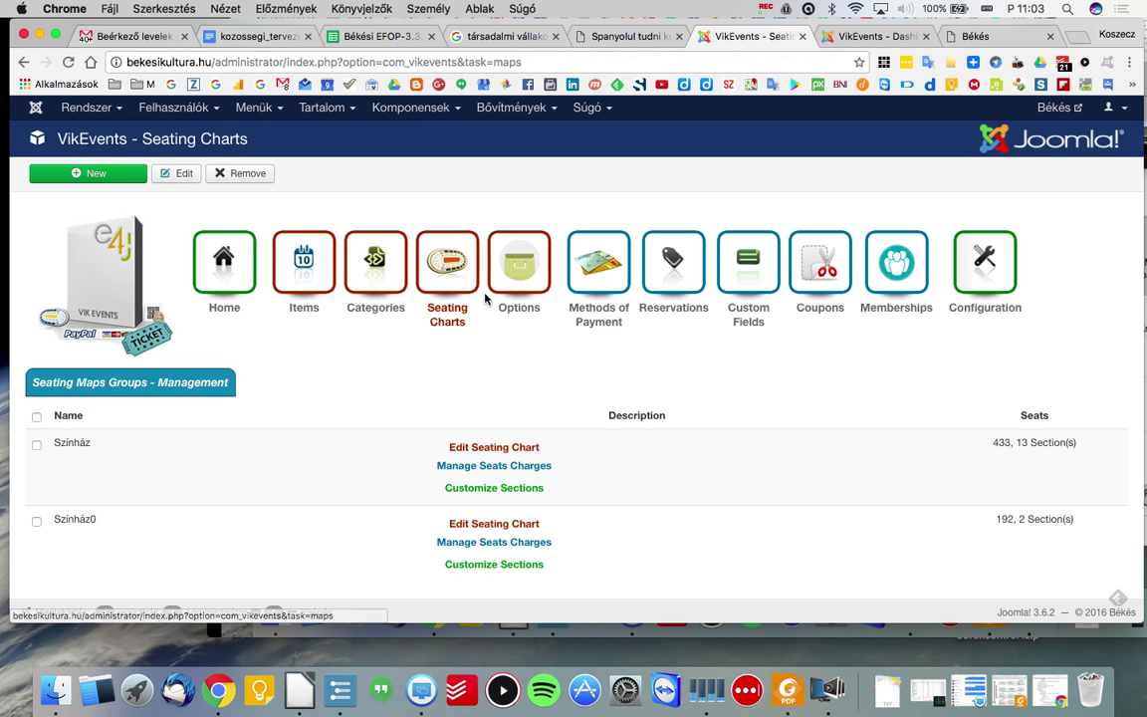
pyautogui.click(491, 473)
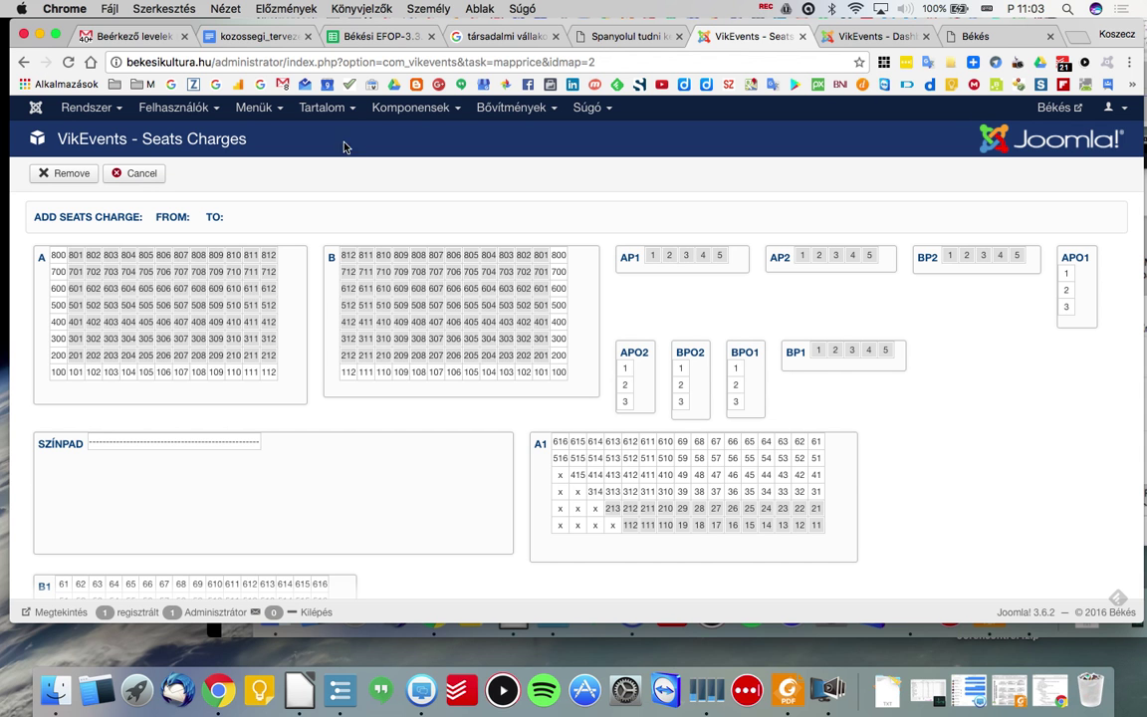
pyautogui.click(137, 174)
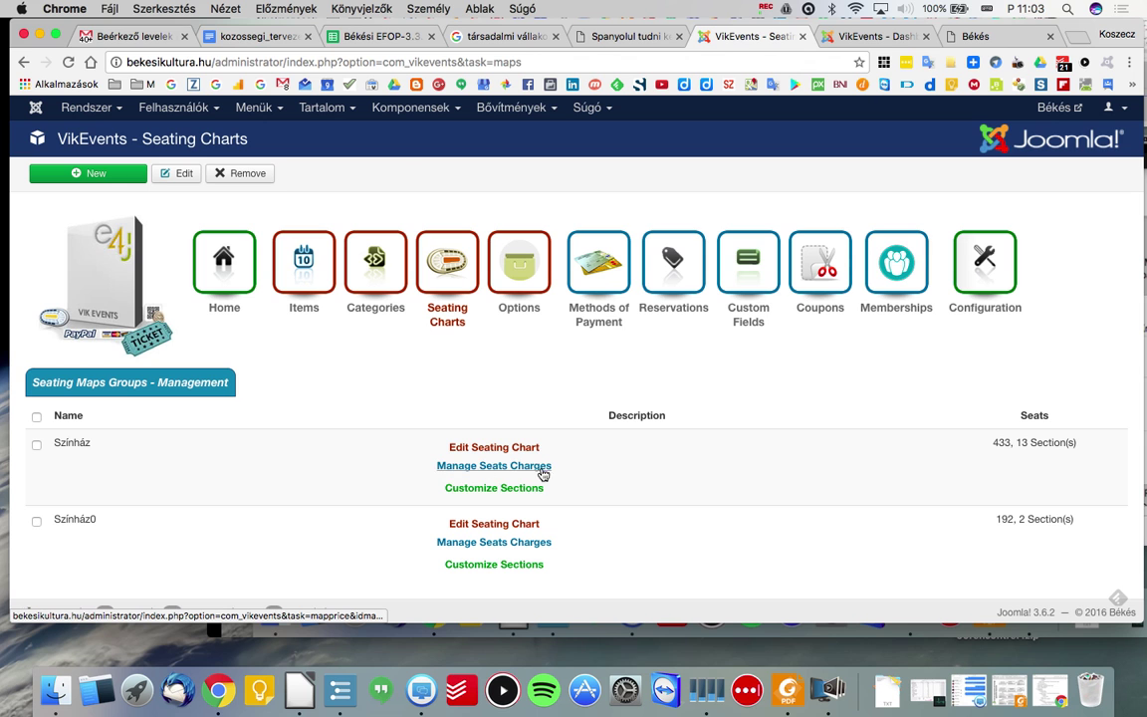
pyautogui.click(478, 468)
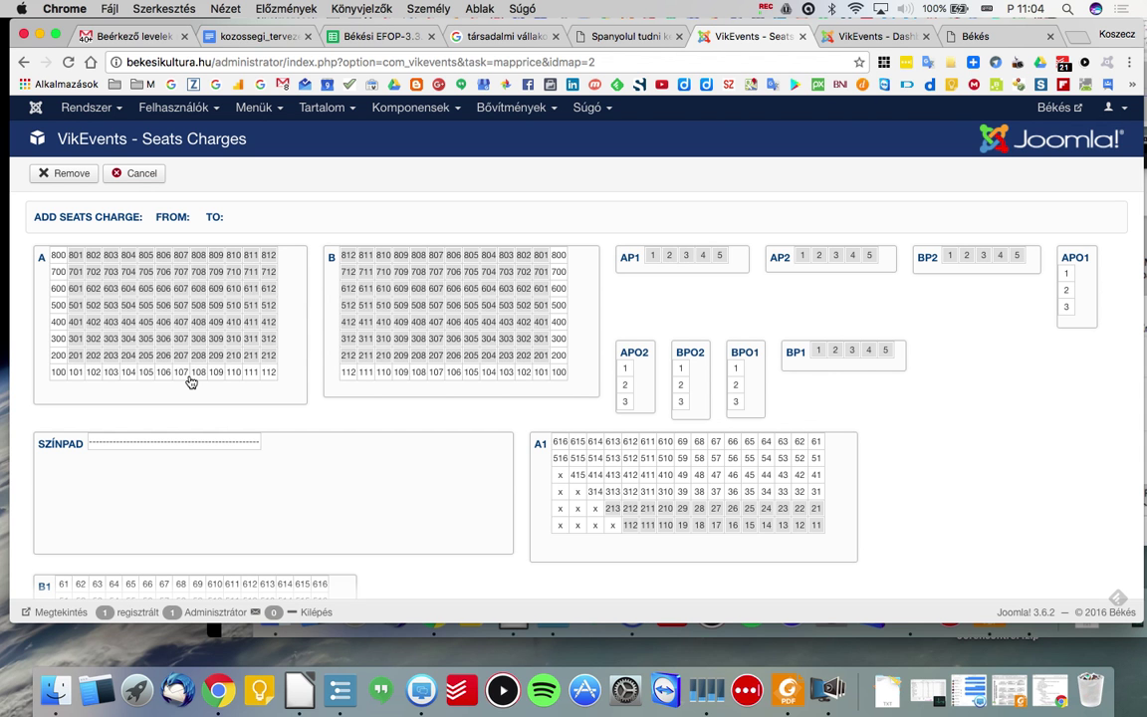
pyautogui.scroll(-5, 191, 382)
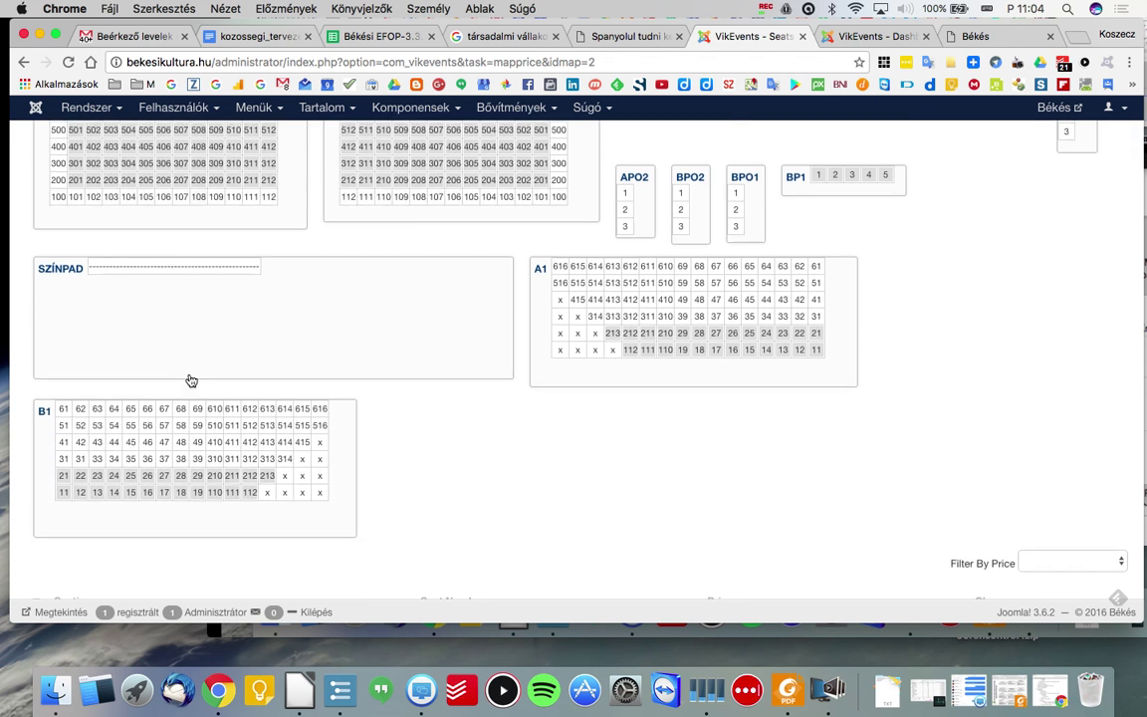
pyautogui.scroll(5, 191, 381)
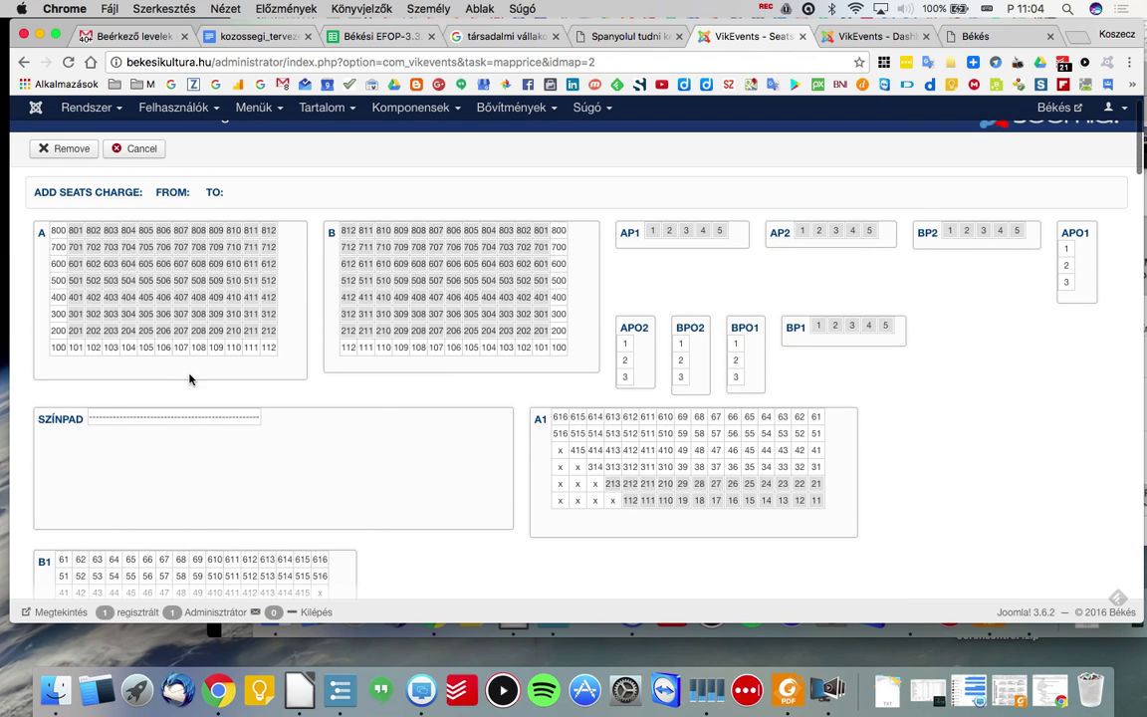
# Prepare a 500 Ft charge for section A1 seats 616 to 61 on the Spanyolul tudni kell price "Egy jegy alapára:".
pyautogui.click(560, 417)
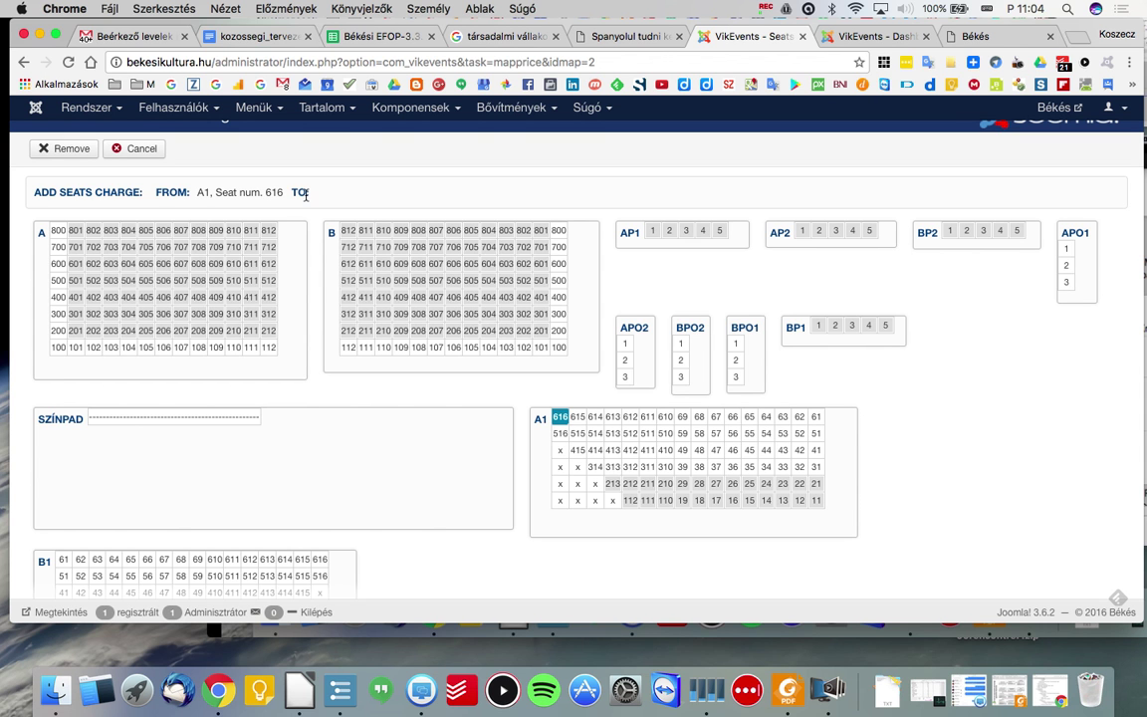
pyautogui.click(816, 417)
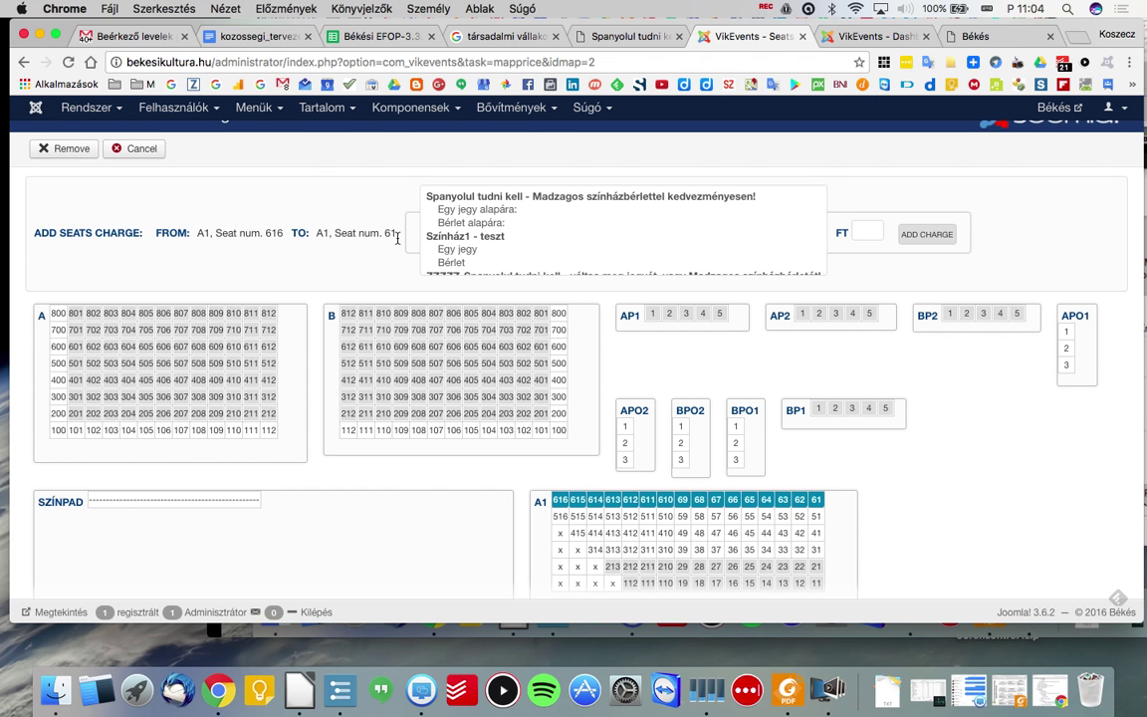
pyautogui.scroll(-2, 556, 244)
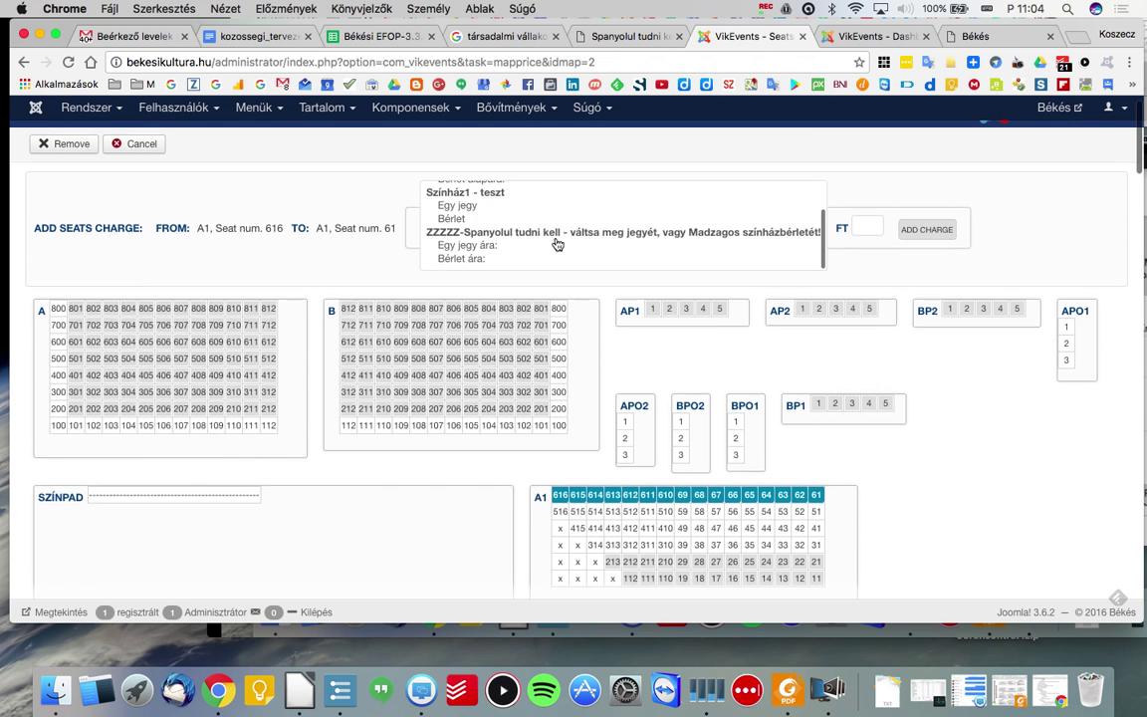
pyautogui.scroll(3, 556, 244)
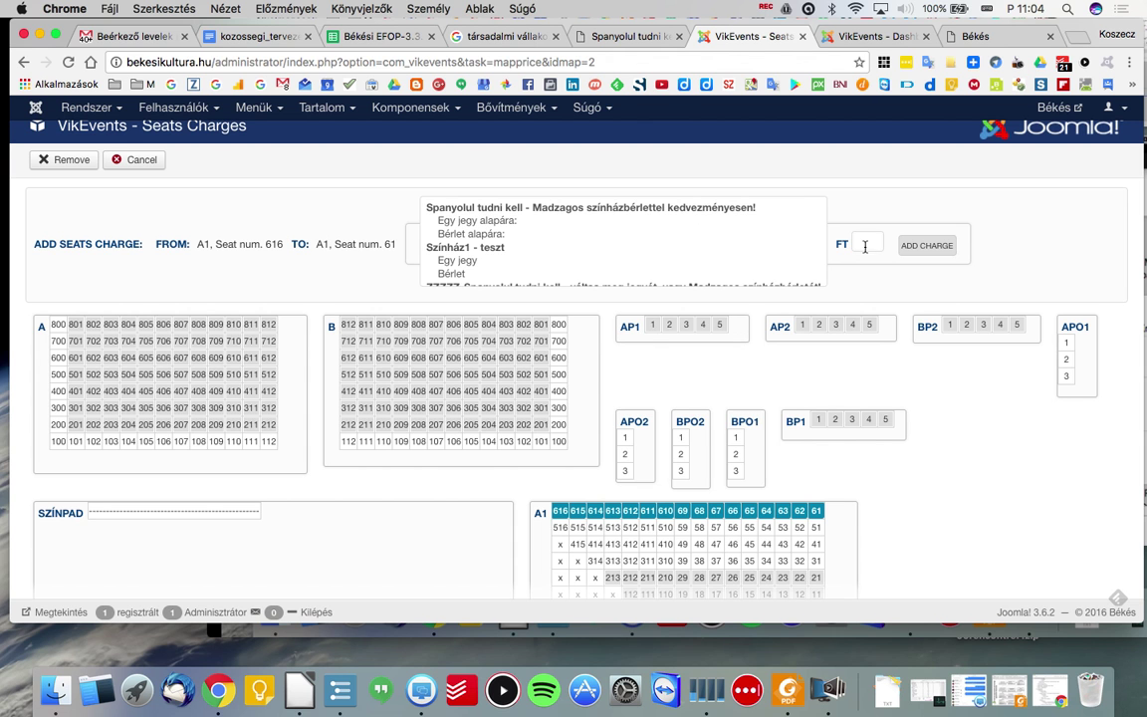
pyautogui.click(501, 225)
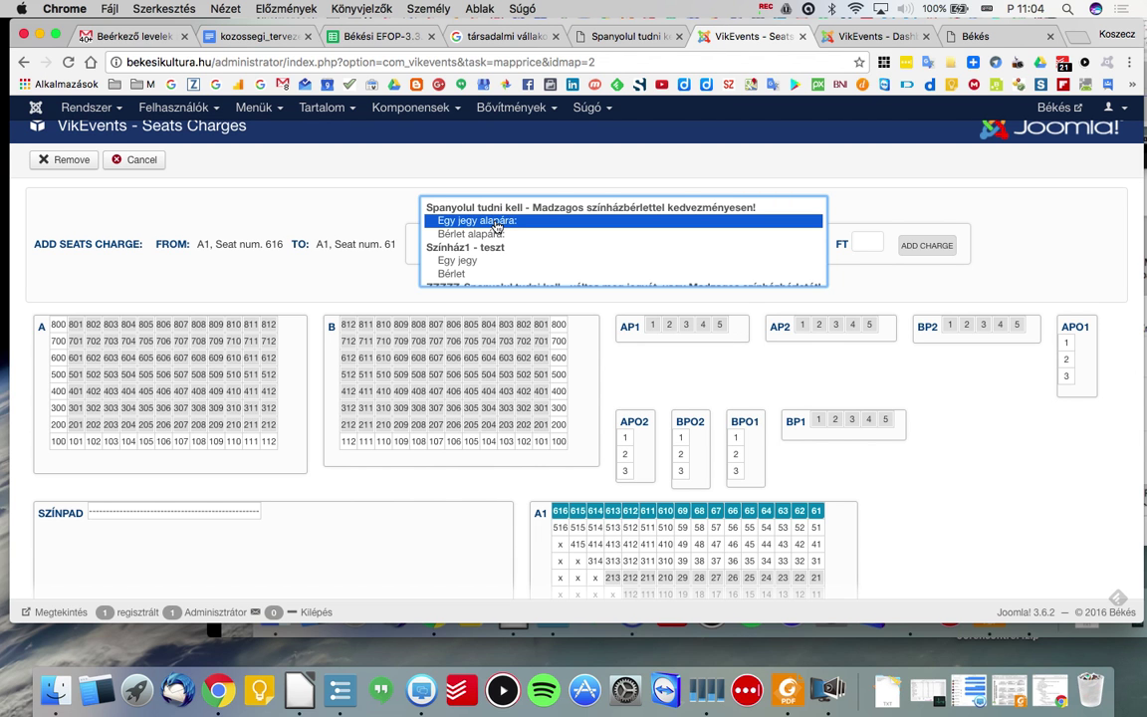
pyautogui.click(867, 240)
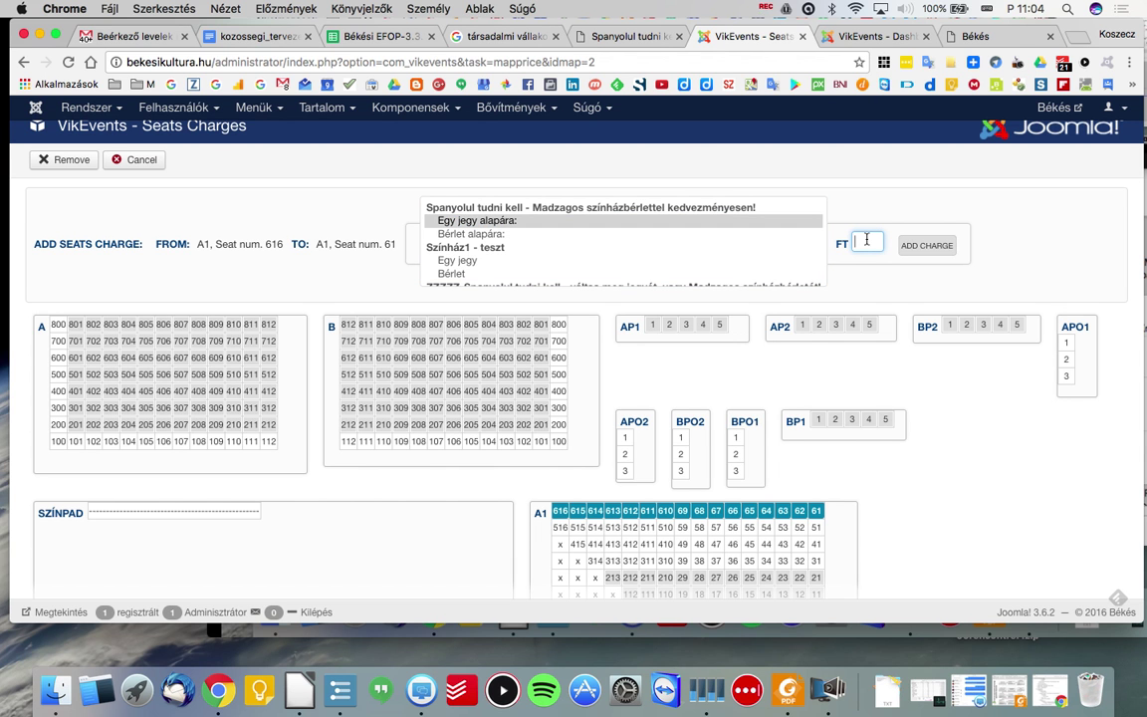
pyautogui.write('500')
# Examine the charges listed per seat beneath the seating map, and leave the page without adding the prepared charge.
pyautogui.scroll(-2, 978, 493)
pyautogui.scroll(-10, 978, 493)
pyautogui.scroll(2, 978, 493)
pyautogui.scroll(-4, 978, 493)
pyautogui.scroll(-20, 566, 419)
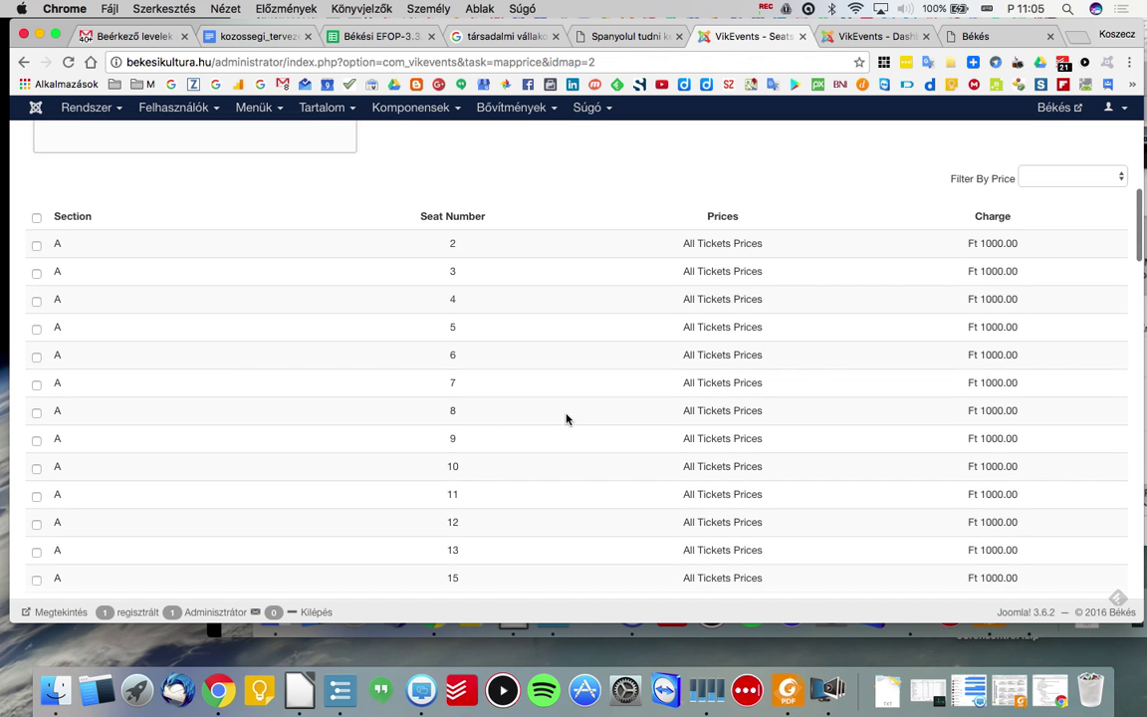
pyautogui.scroll(-6, 566, 419)
pyautogui.scroll(20, 565, 419)
pyautogui.scroll(2, 565, 419)
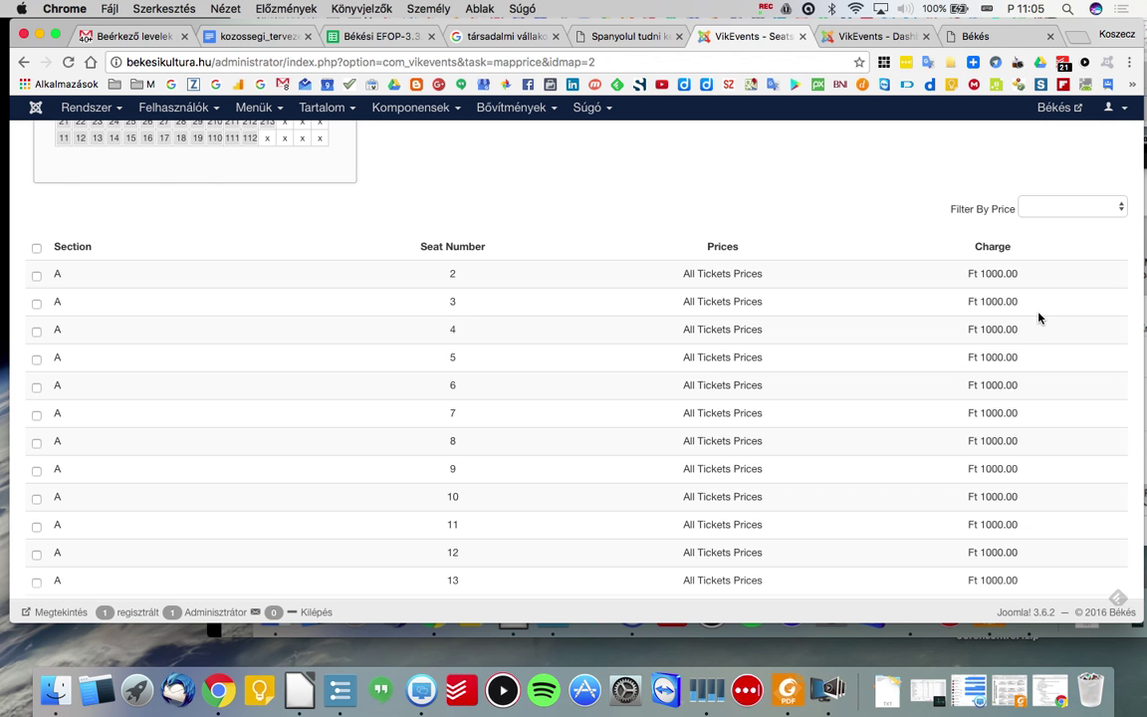
pyautogui.scroll(10, 1038, 318)
pyautogui.scroll(-2, 1039, 317)
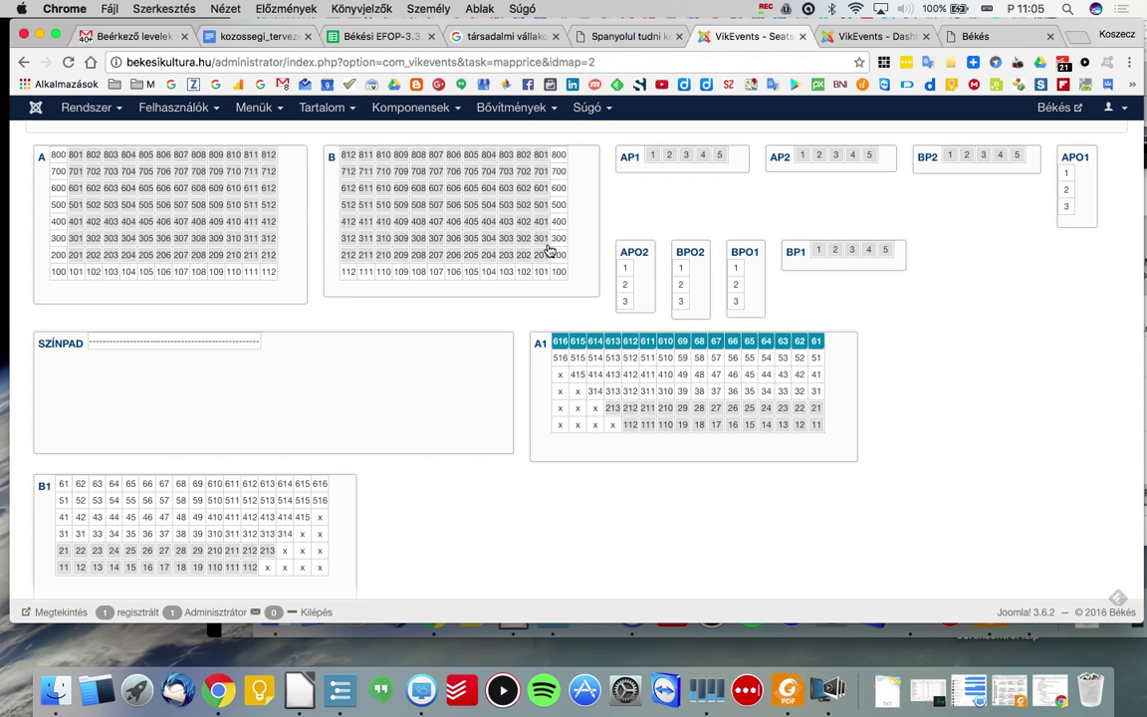
pyautogui.moveTo(547, 252)
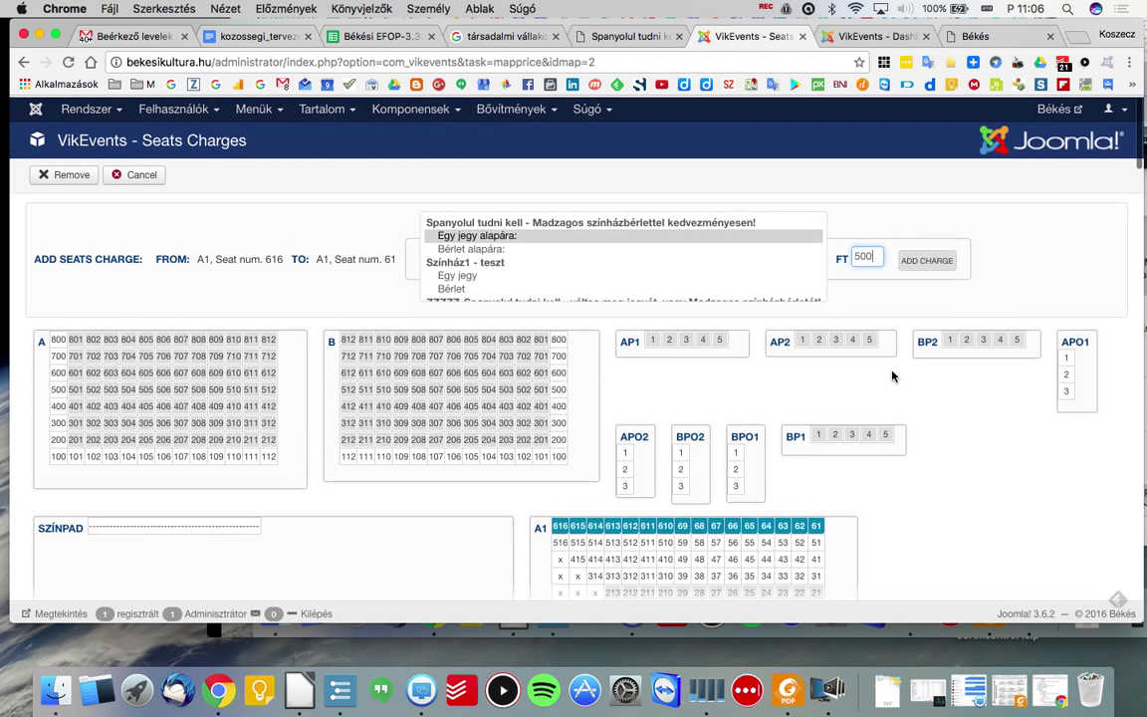
pyautogui.click(145, 175)
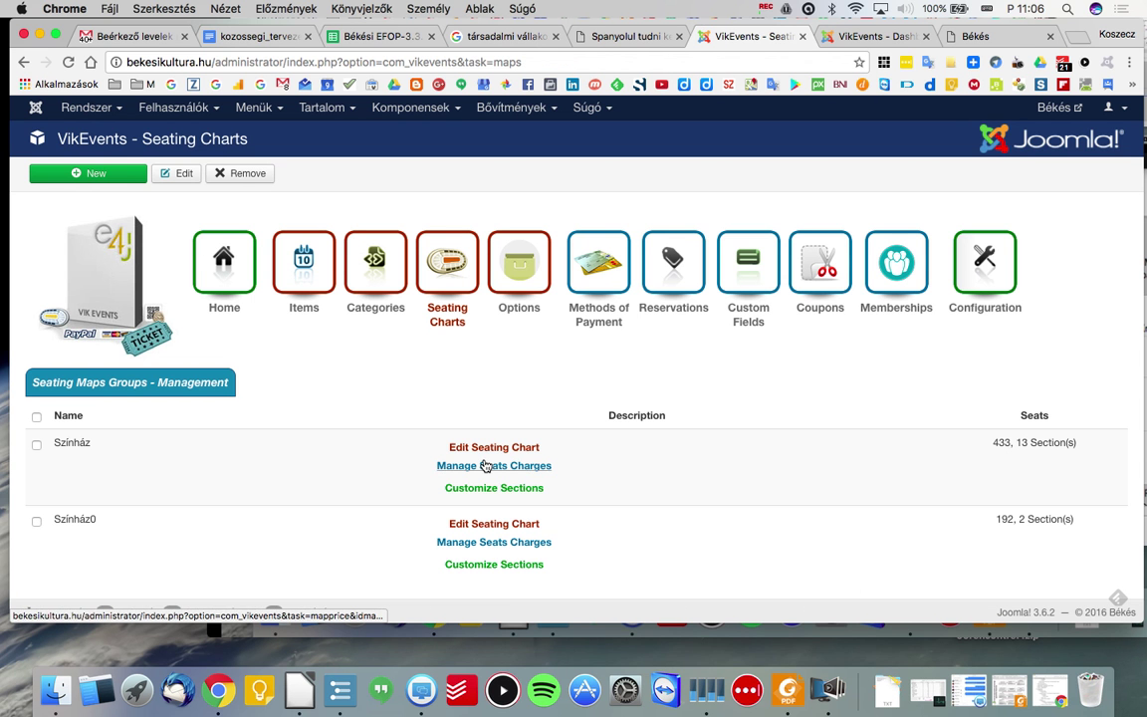
# Reopen the seat charges of the Színház chart and look through its sections.
pyautogui.click(485, 465)
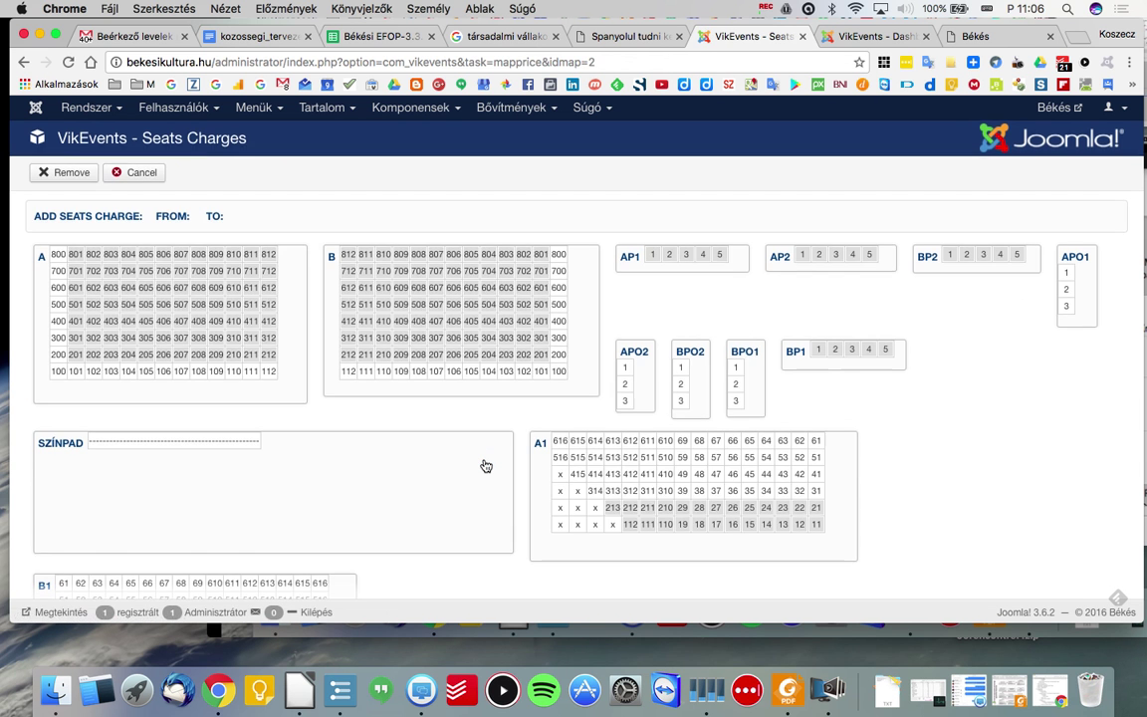
pyautogui.scroll(-5, 486, 465)
pyautogui.scroll(-2, 485, 465)
pyautogui.scroll(10, 485, 465)
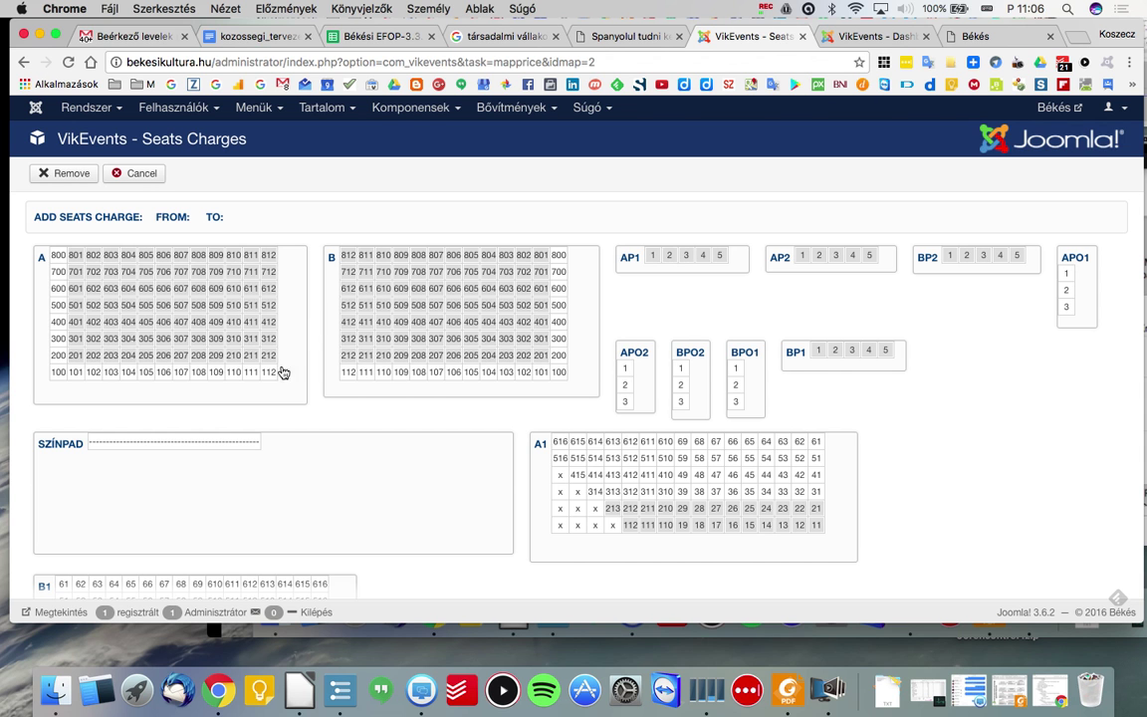
# Select section B seats 110 to 108 for a charge, look over the available ticket prices, and cancel.
pyautogui.click(382, 377)
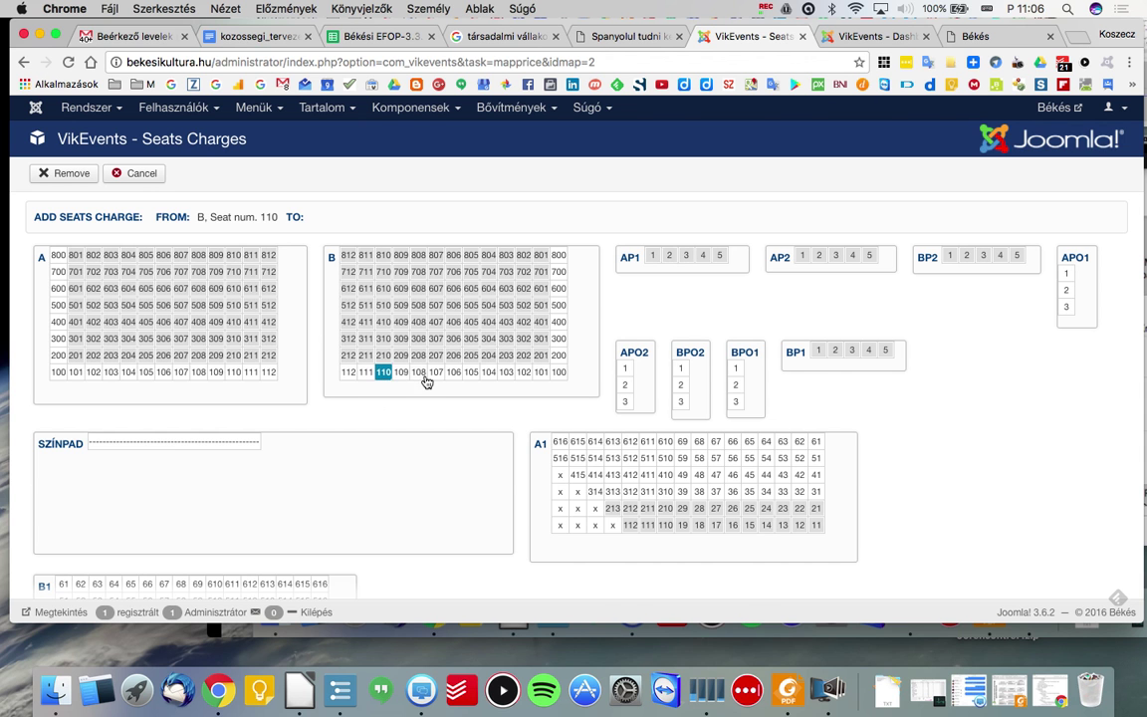
pyautogui.click(422, 375)
pyautogui.scroll(-4, 492, 256)
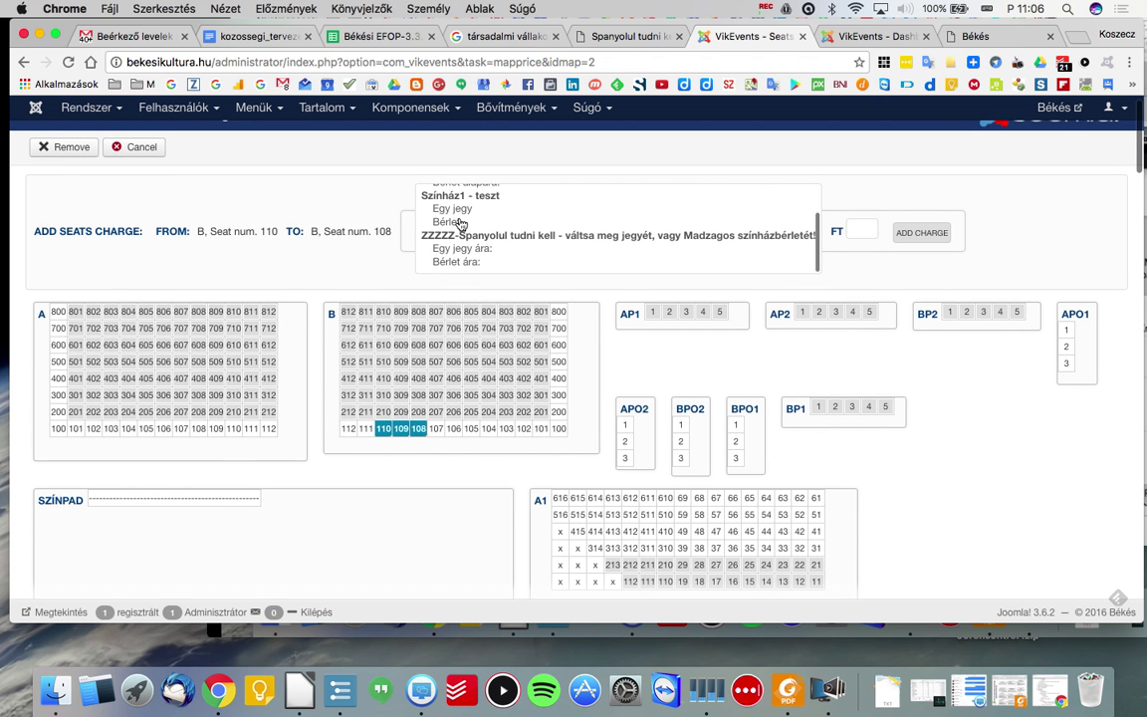
pyautogui.scroll(5, 460, 225)
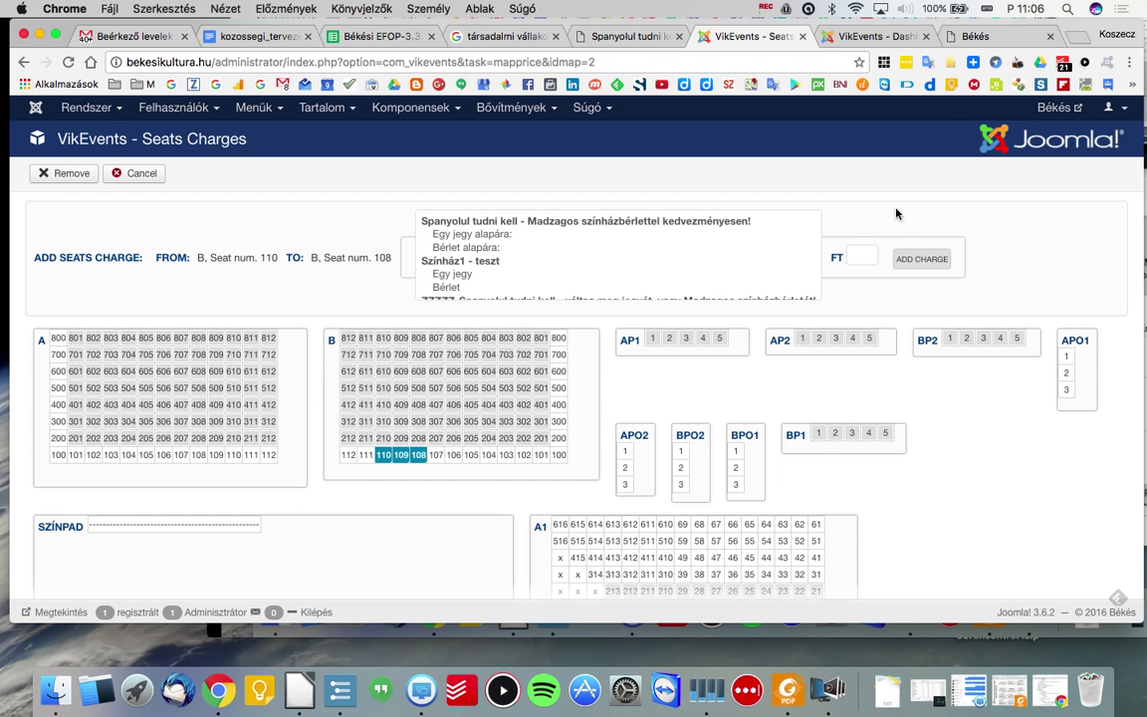
pyautogui.click(145, 173)
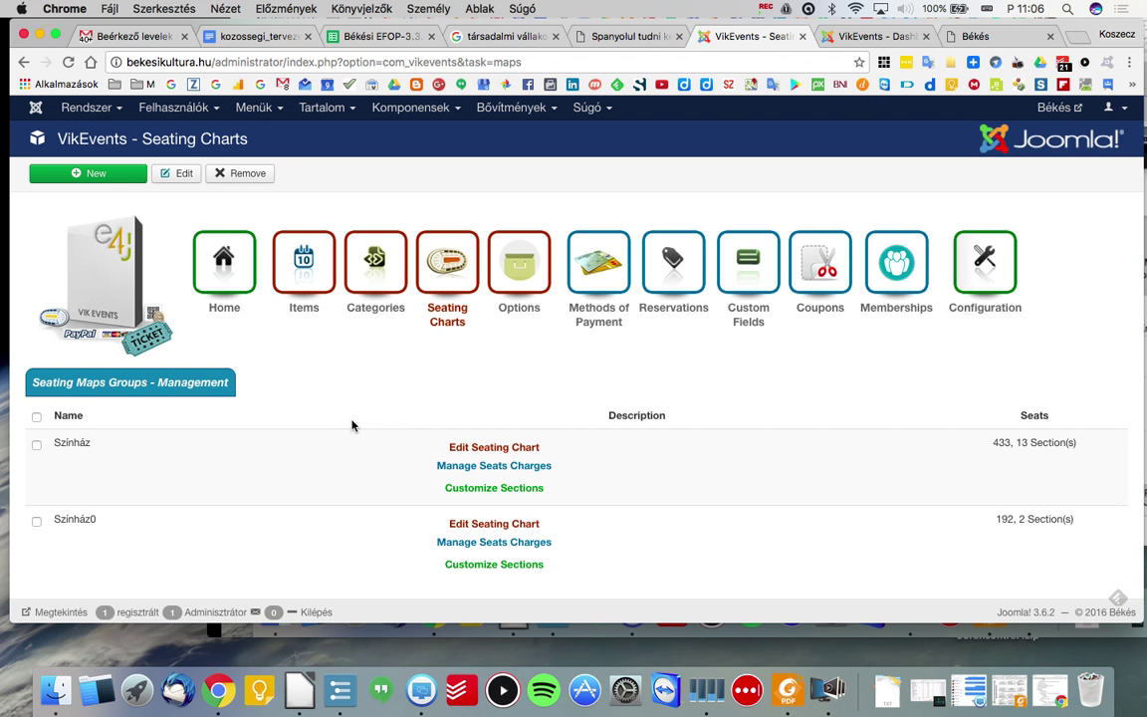
# Review the Színház chart's seat charge list and check the charge of an individual seat in section A.
pyautogui.click(464, 475)
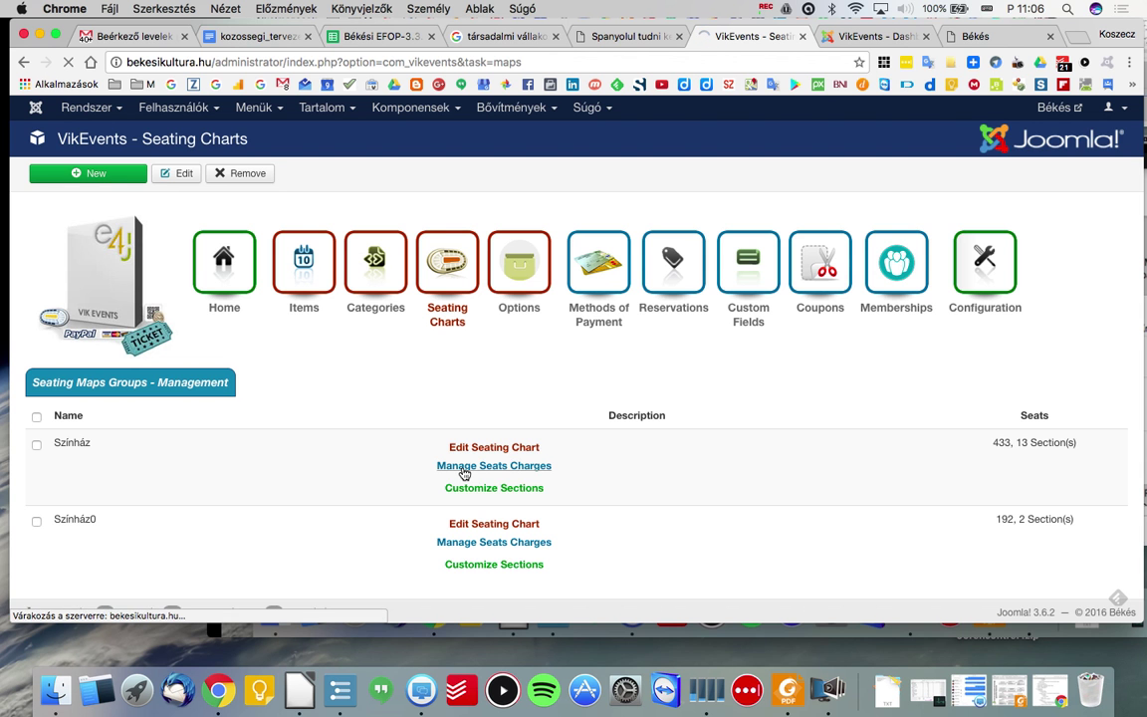
pyautogui.scroll(-10, 464, 474)
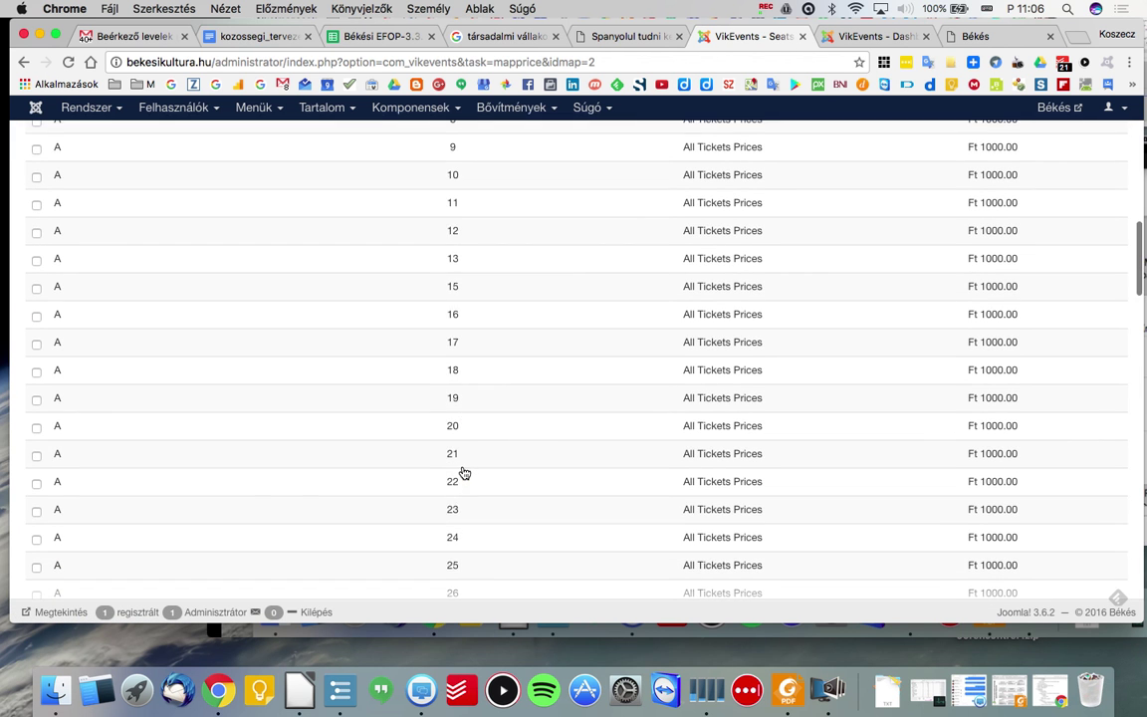
pyautogui.scroll(5, 462, 473)
pyautogui.scroll(3, 435, 474)
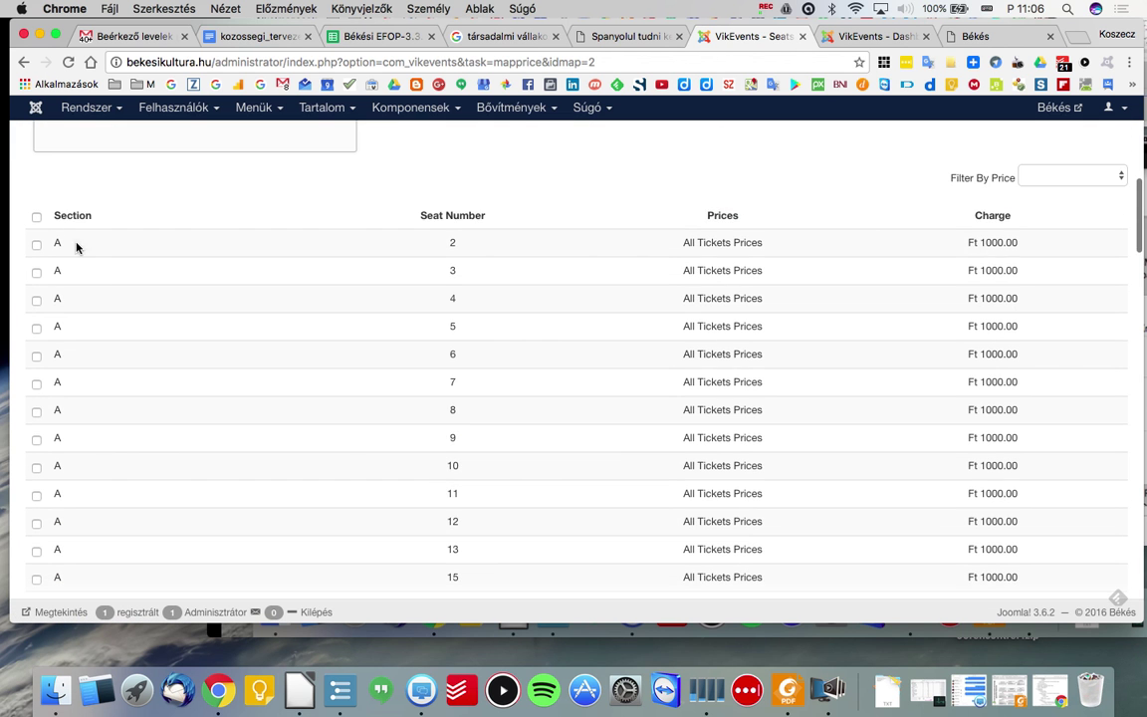
pyautogui.scroll(3, 49, 235)
pyautogui.scroll(3, 48, 236)
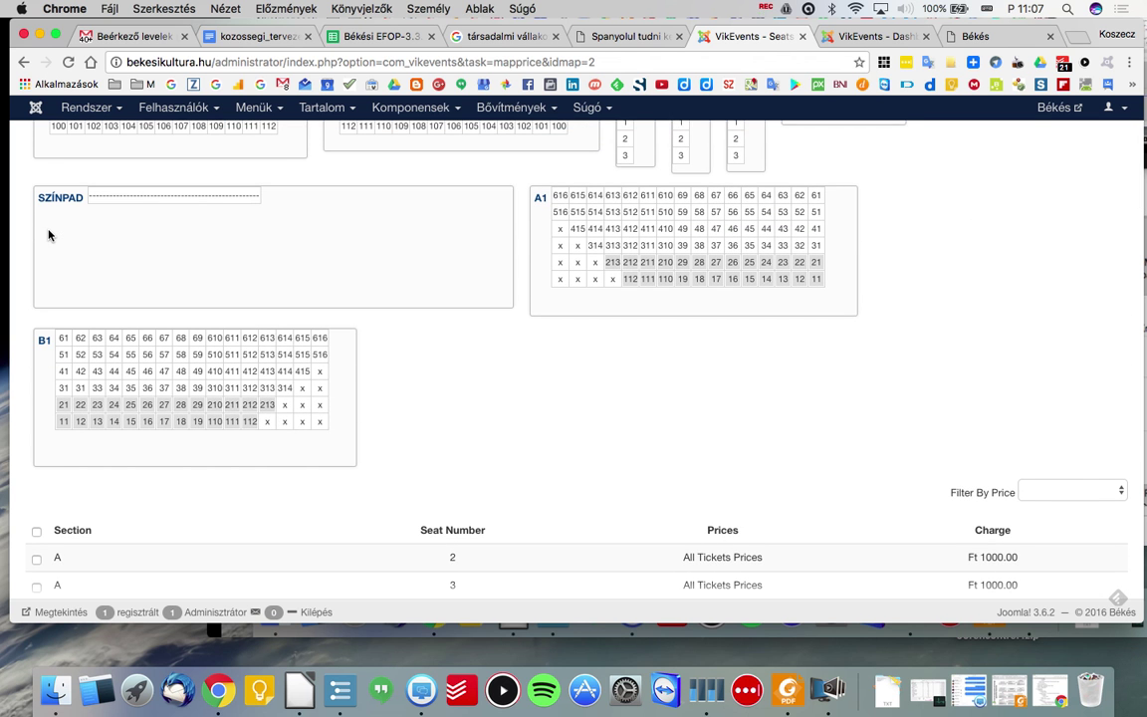
pyautogui.scroll(4, 48, 235)
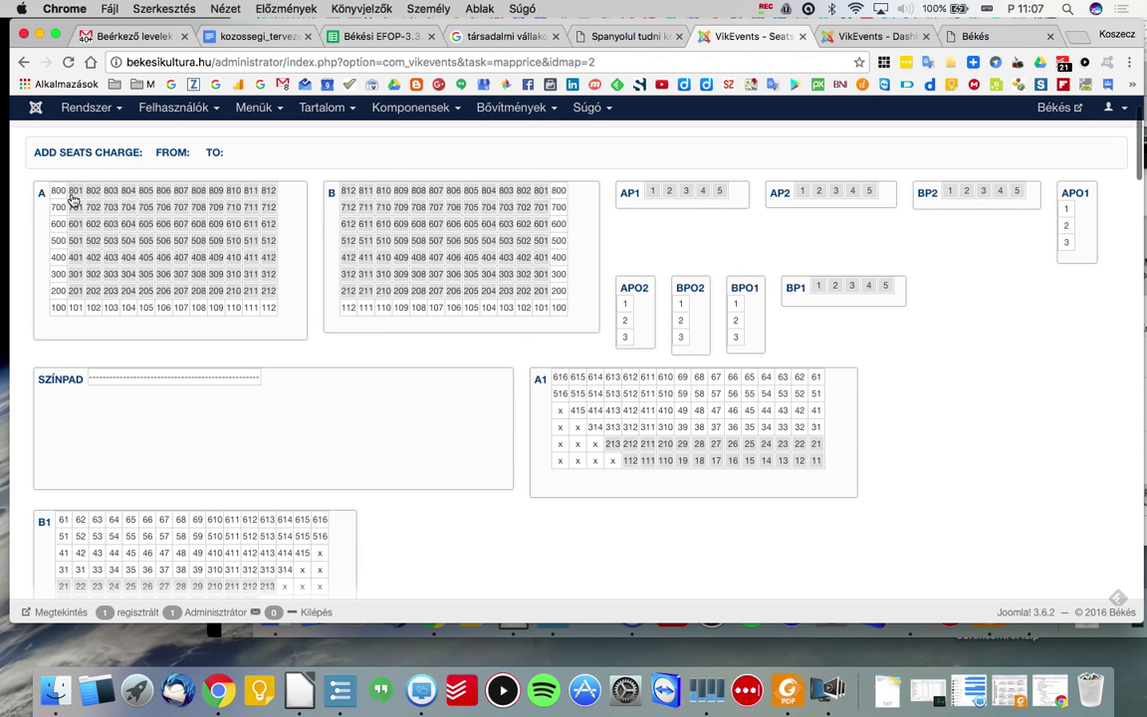
pyautogui.moveTo(72, 194)
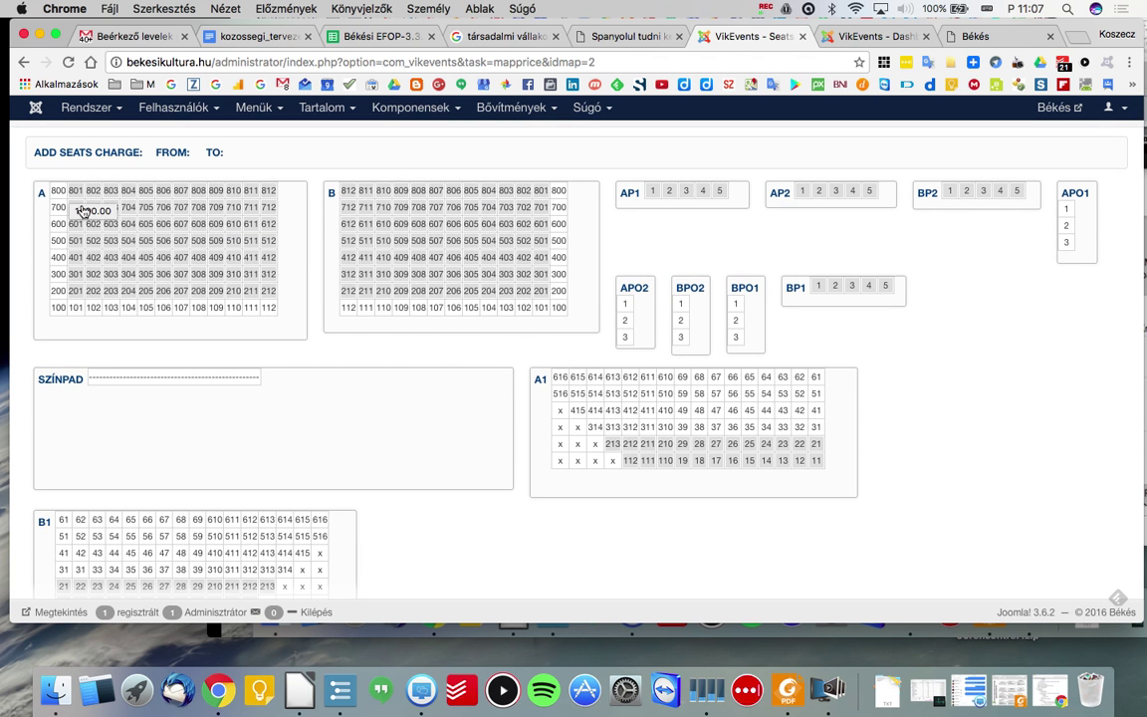
pyautogui.scroll(-4, 176, 328)
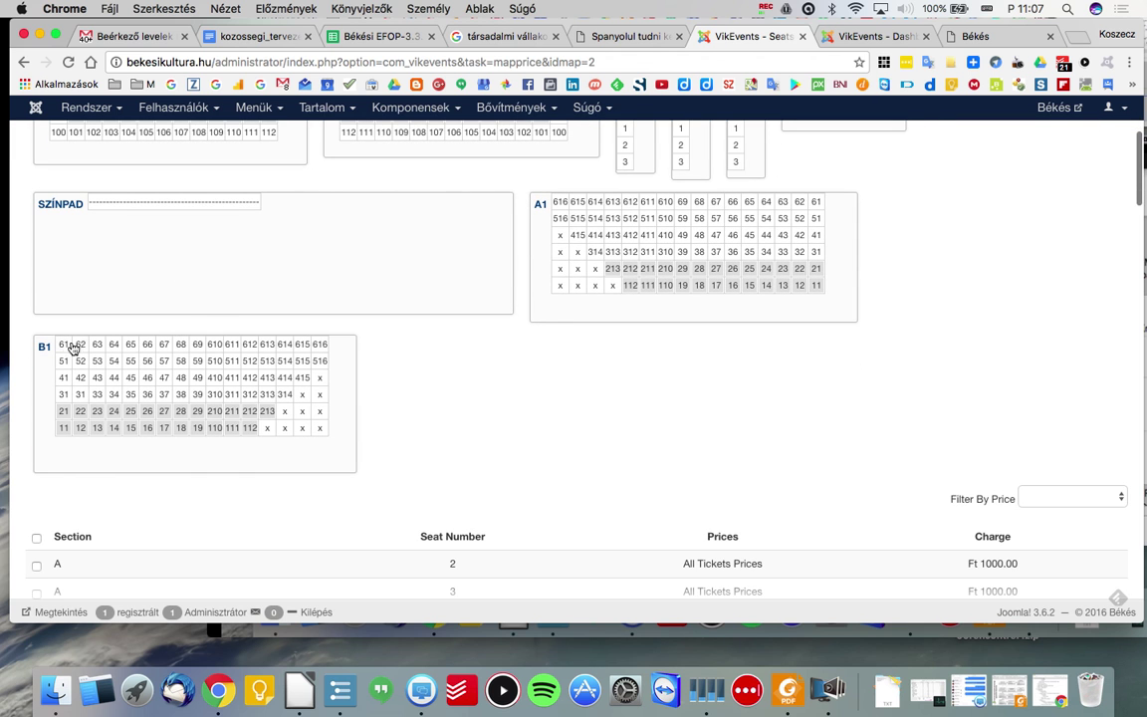
# Select section B1 seats 61 to 415 as the range for a new seat charge, and cancel without adding it.
pyautogui.click(64, 345)
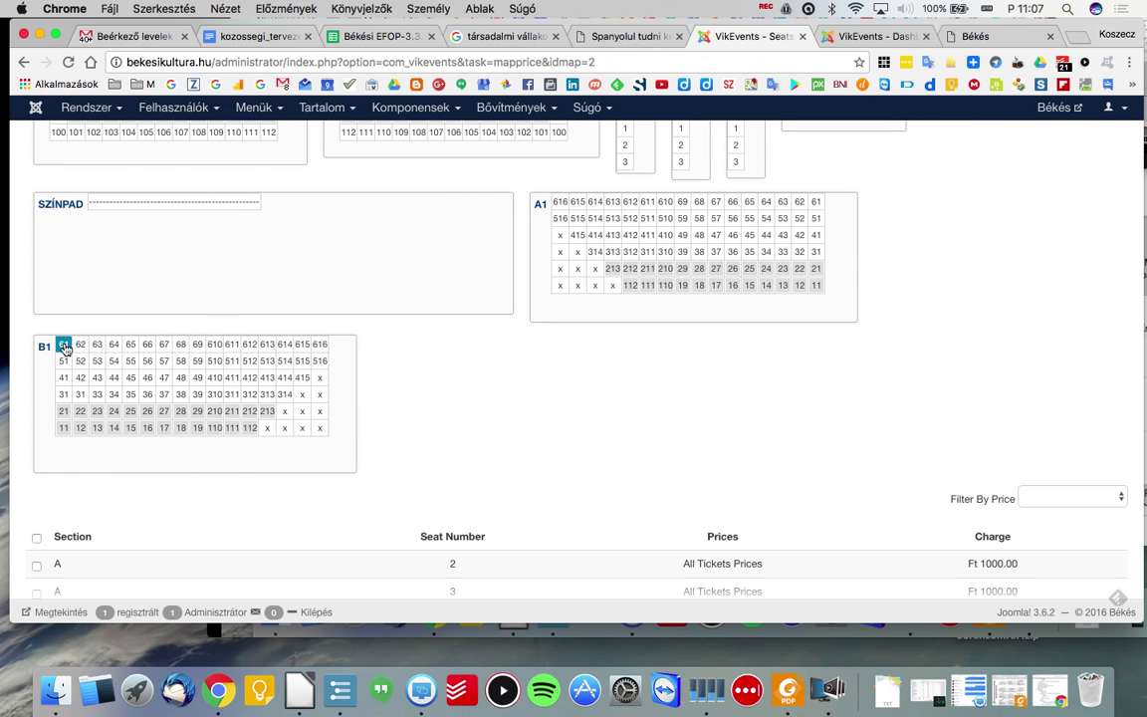
pyautogui.keyDown('shift'); pyautogui.click(304, 382); pyautogui.keyUp('shift')
pyautogui.scroll(2, 304, 383)
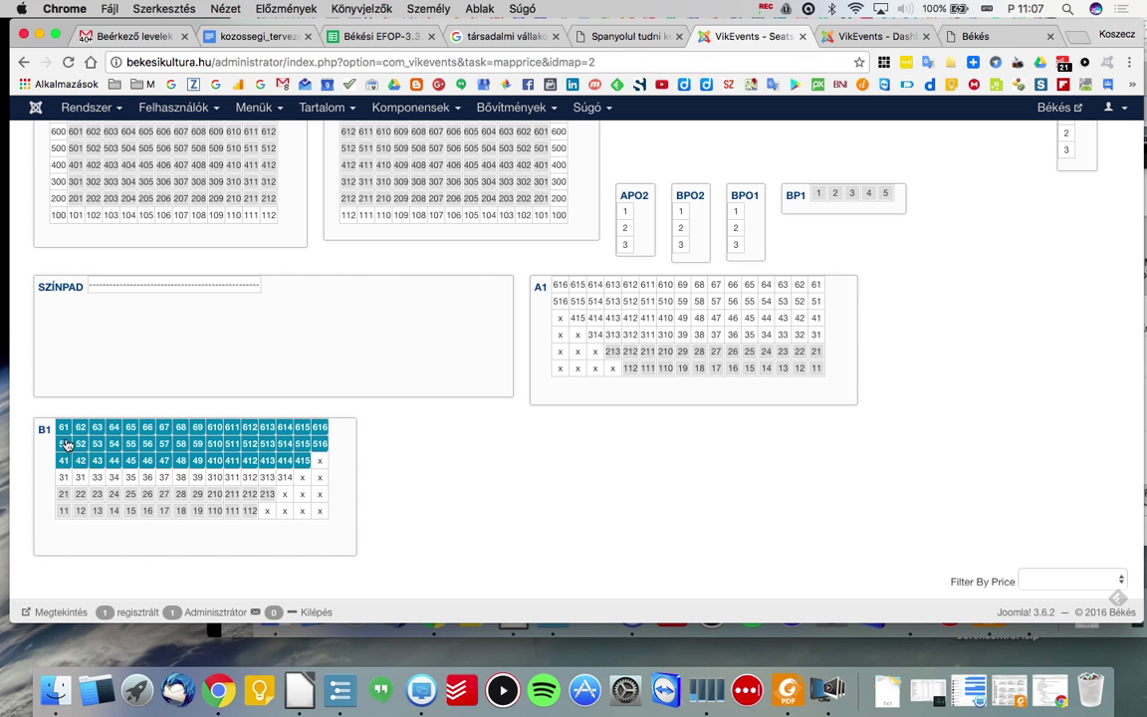
pyautogui.click(301, 464)
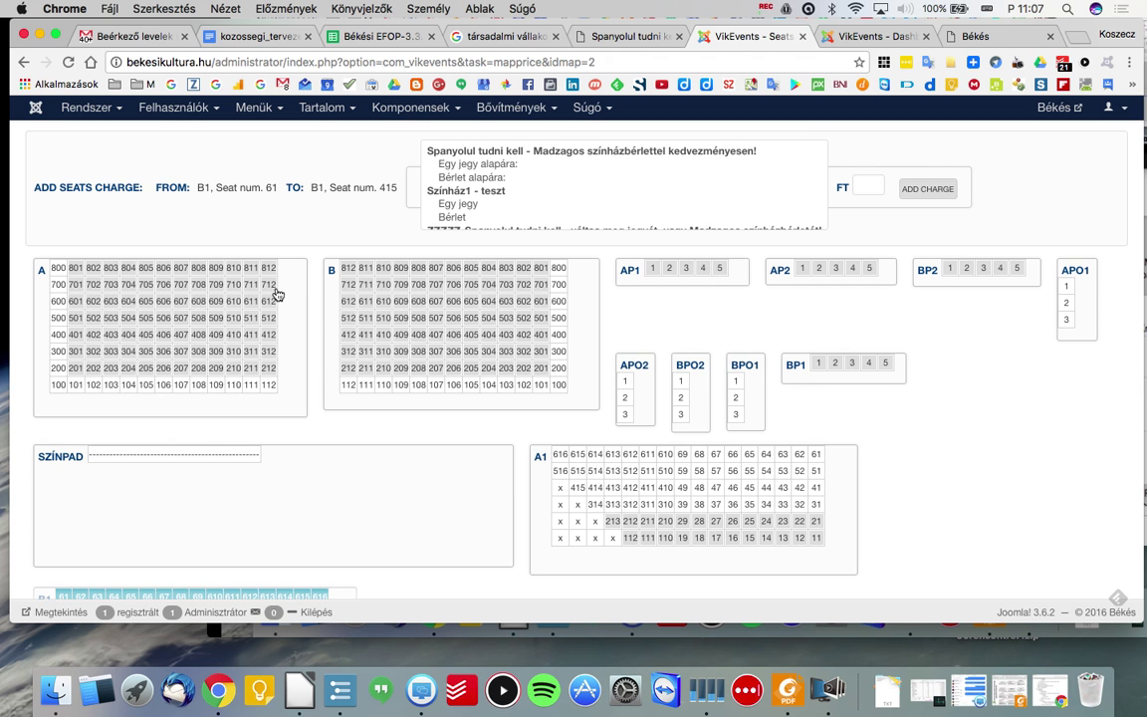
pyautogui.scroll(2, 277, 294)
pyautogui.click(142, 173)
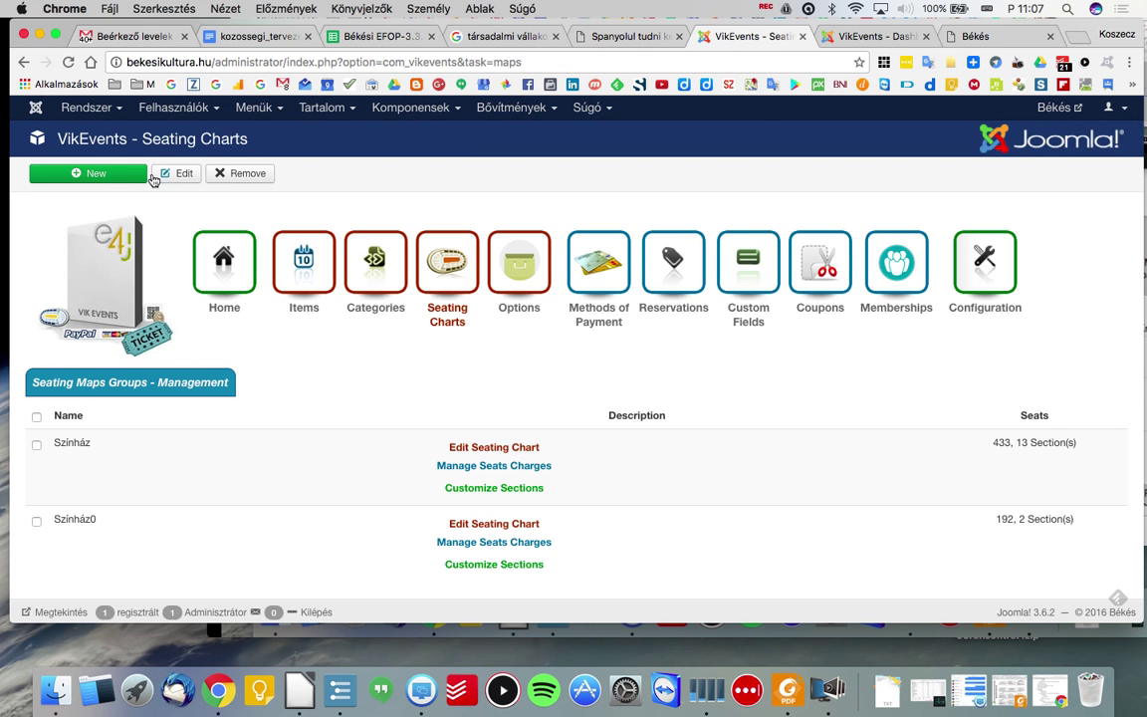
# Return to the Színház seat charges and view the seating map's A, B, A1 and B1 sections.
pyautogui.click(466, 466)
pyautogui.scroll(-3, 468, 476)
pyautogui.scroll(2, 469, 475)
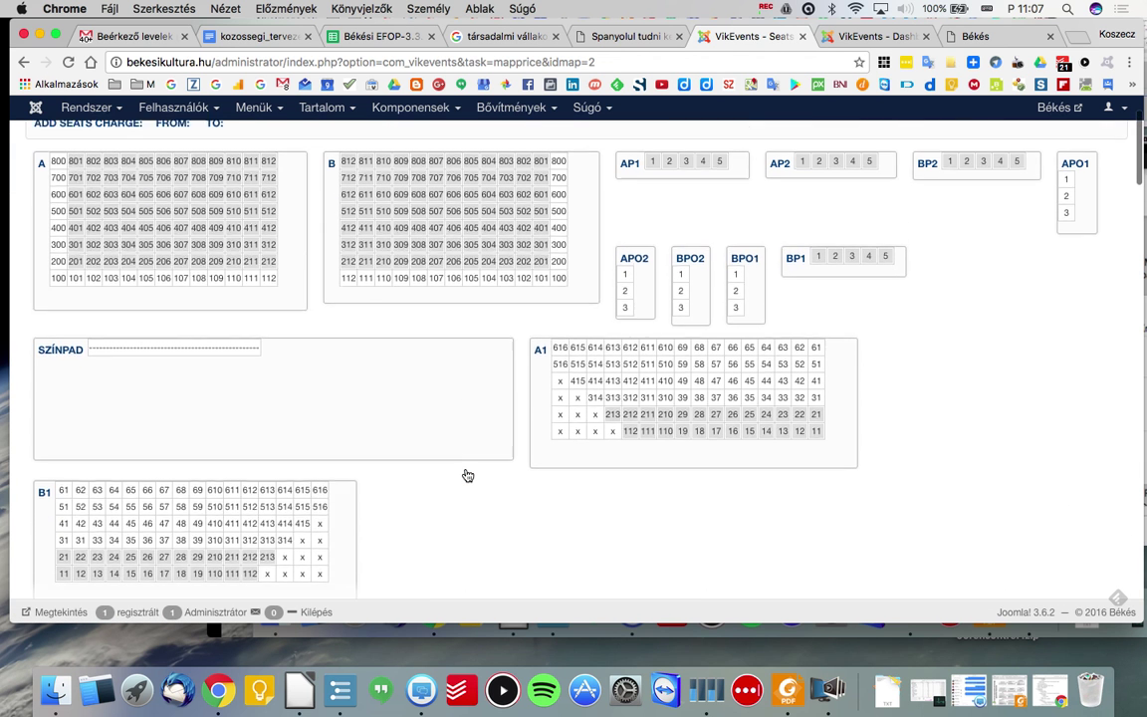
# Select section A1 seats 616 to 61 as the range for a new seat charge on the Színház chart.
pyautogui.scroll(-1, 468, 476)
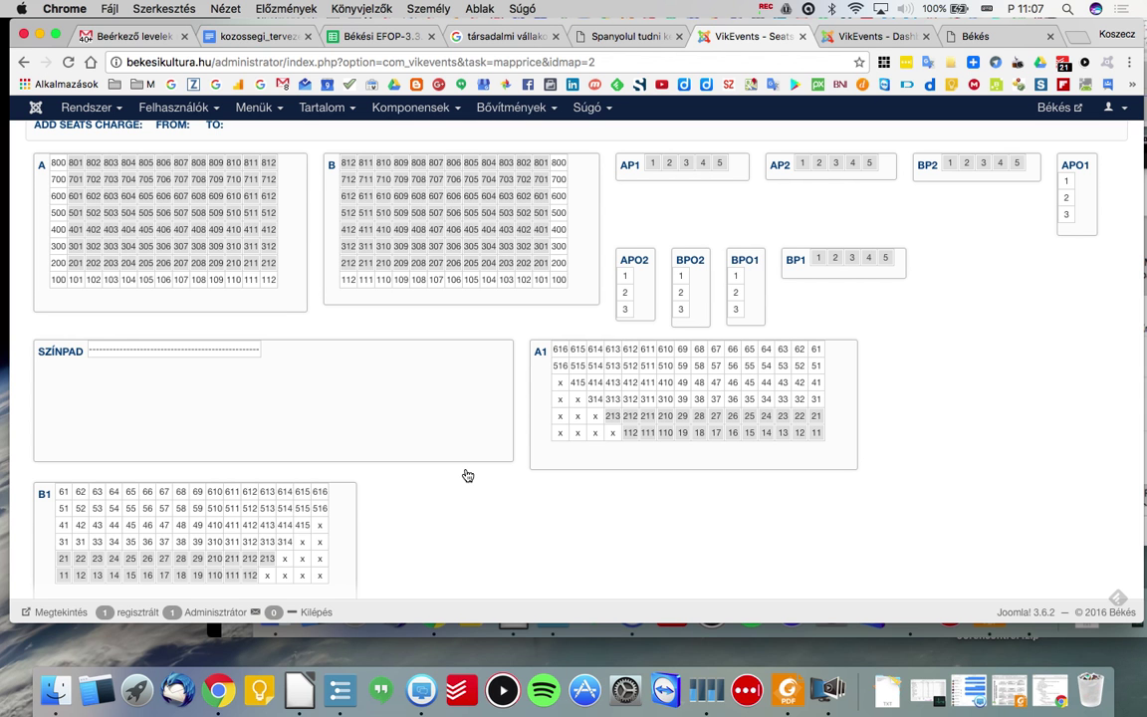
pyautogui.scroll(3, 468, 475)
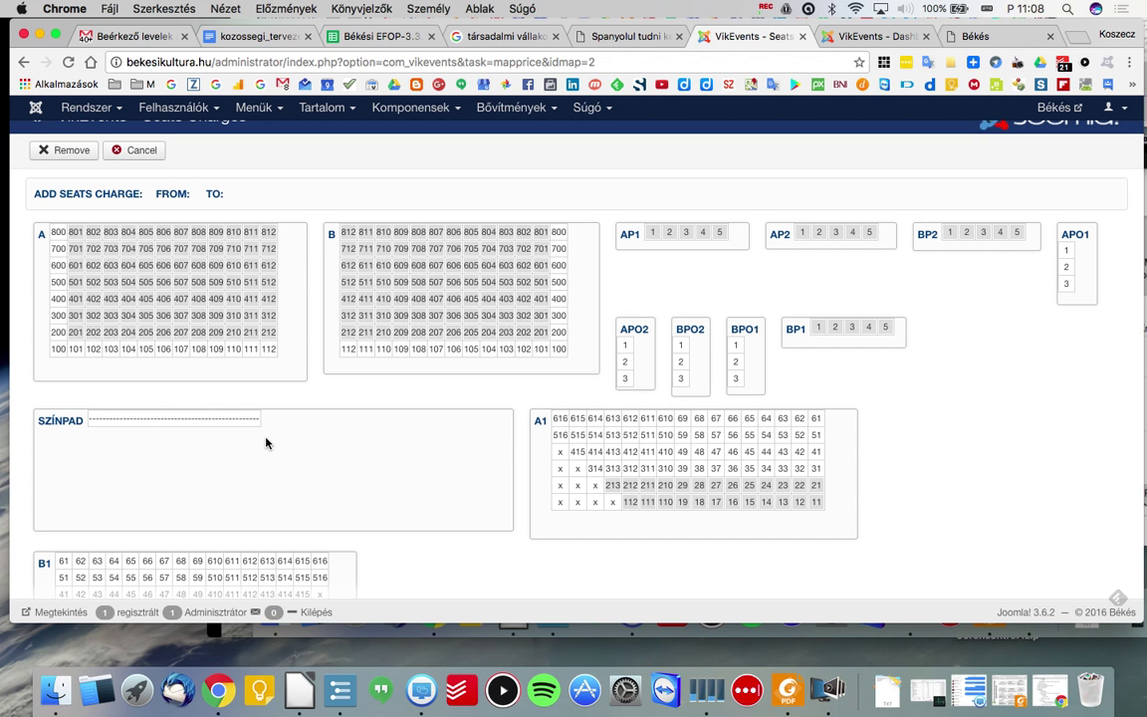
pyautogui.scroll(1, 266, 443)
pyautogui.scroll(-3, 266, 443)
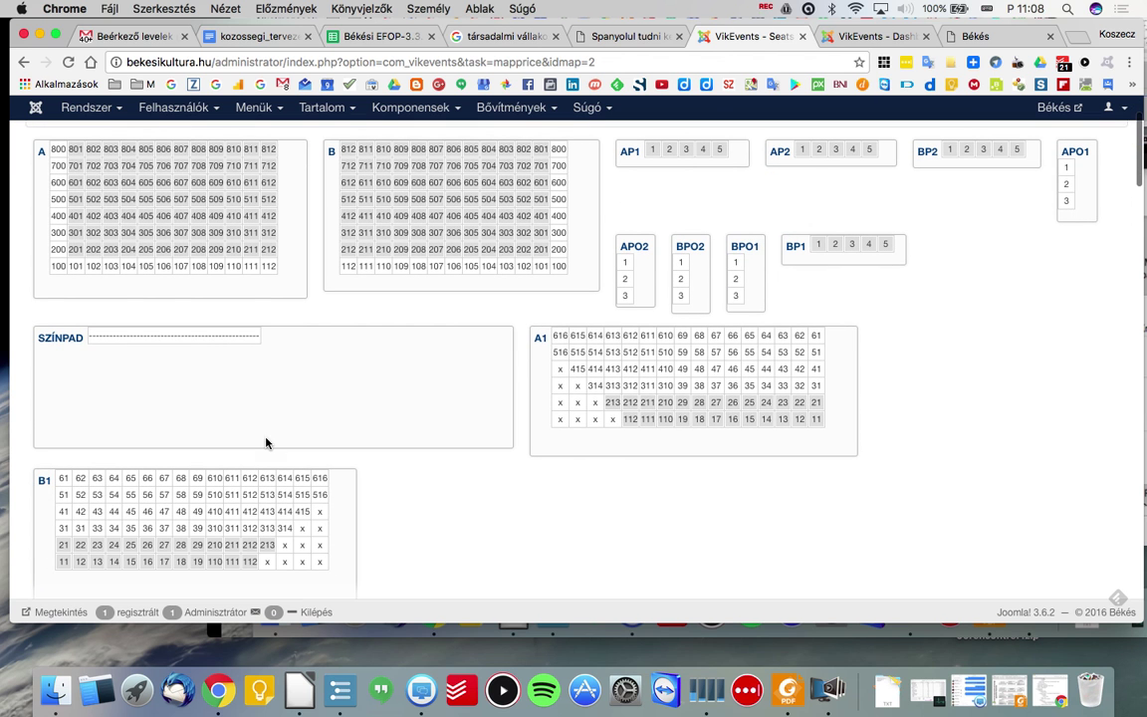
pyautogui.click(560, 336)
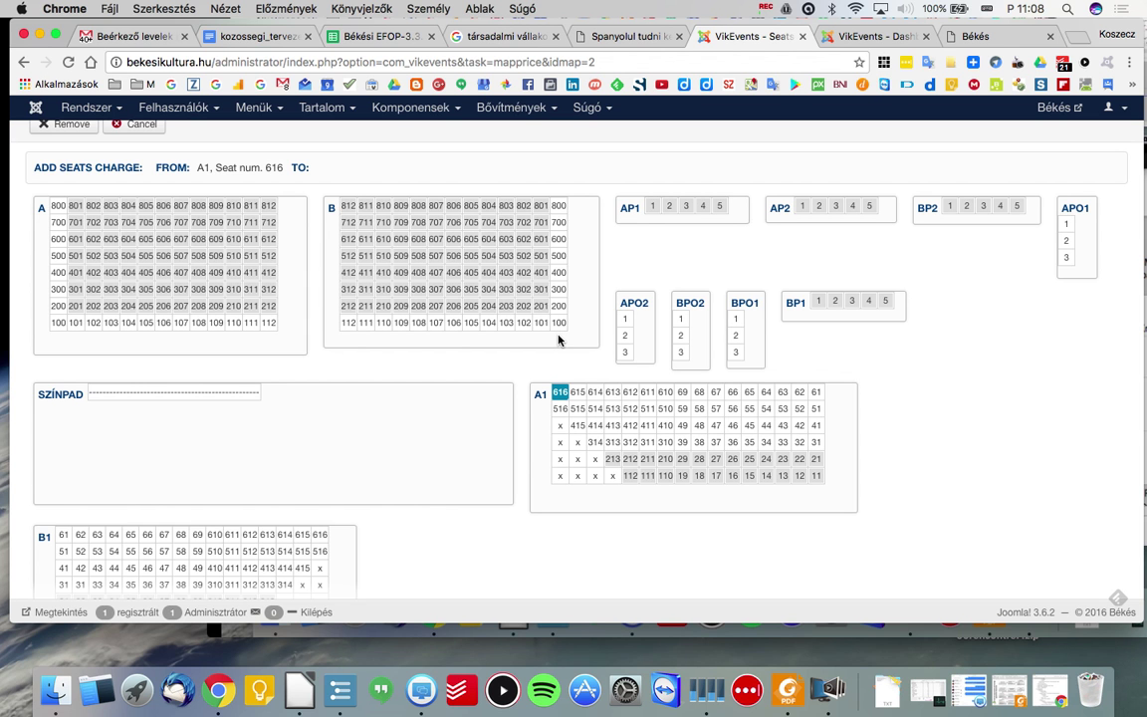
pyautogui.click(817, 395)
pyautogui.scroll(1, 738, 352)
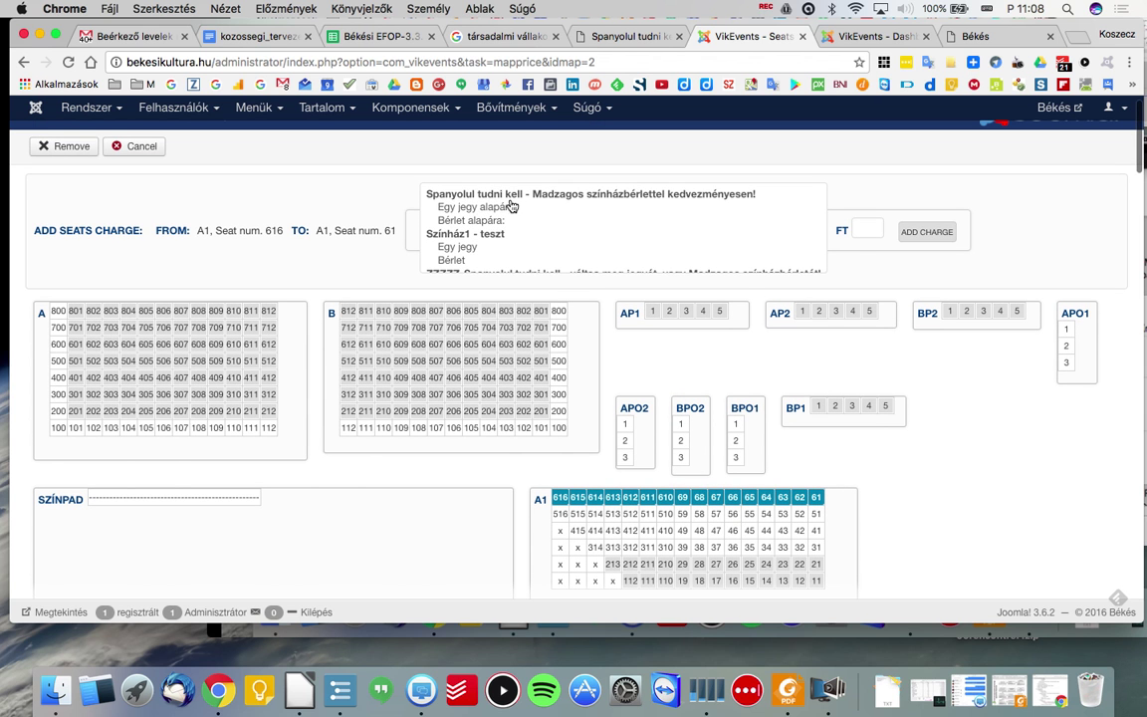
# Choose the Spanyolul tudni kell event's Egy jegy alapára and Bérlet alapára prices for the charge, and cancel without adding it.
pyautogui.click(510, 206)
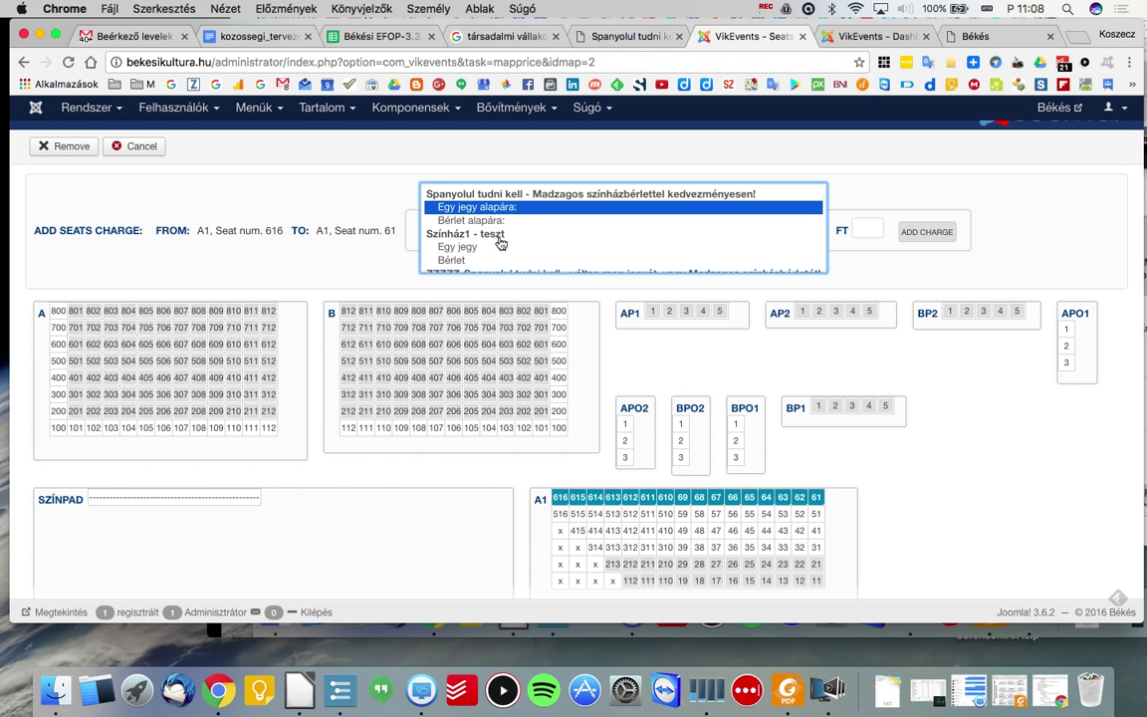
pyautogui.keyDown('shift'); pyautogui.click(493, 225); pyautogui.keyUp('shift')
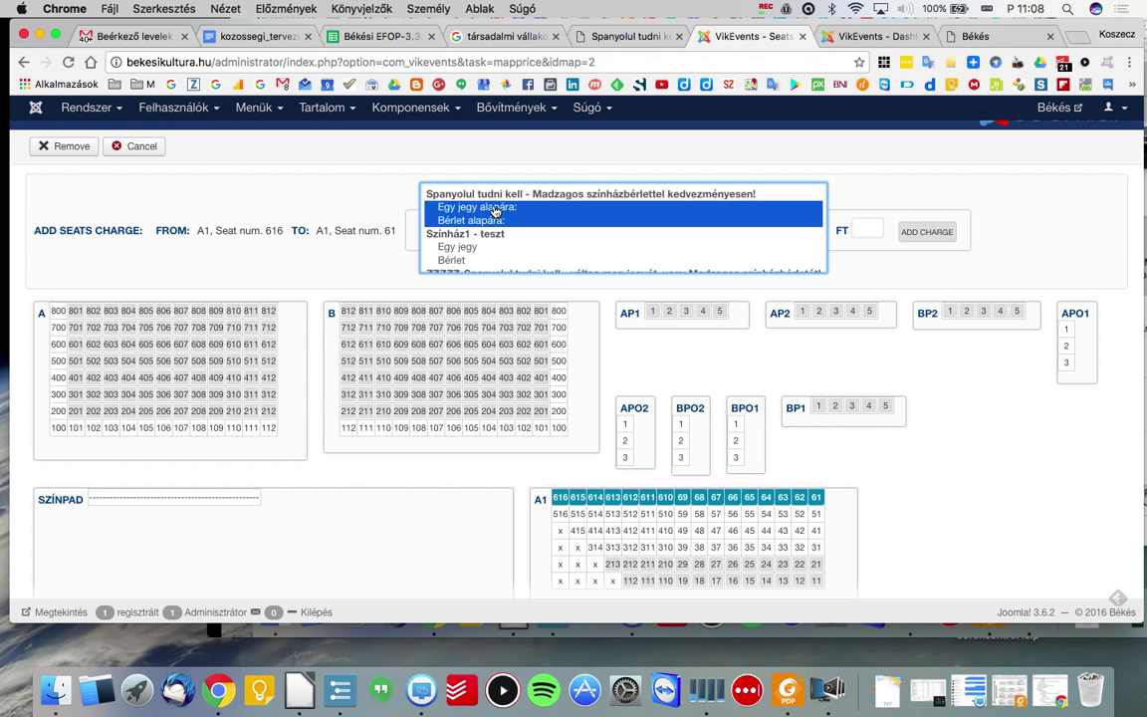
pyautogui.click(869, 226)
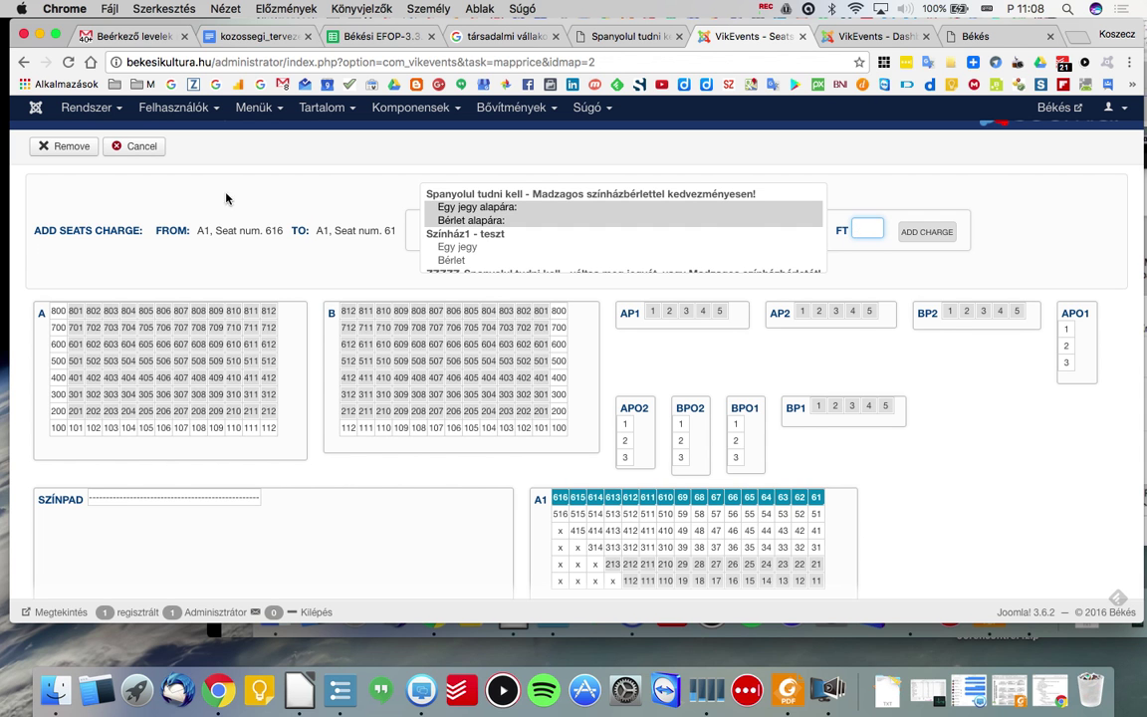
pyautogui.click(142, 147)
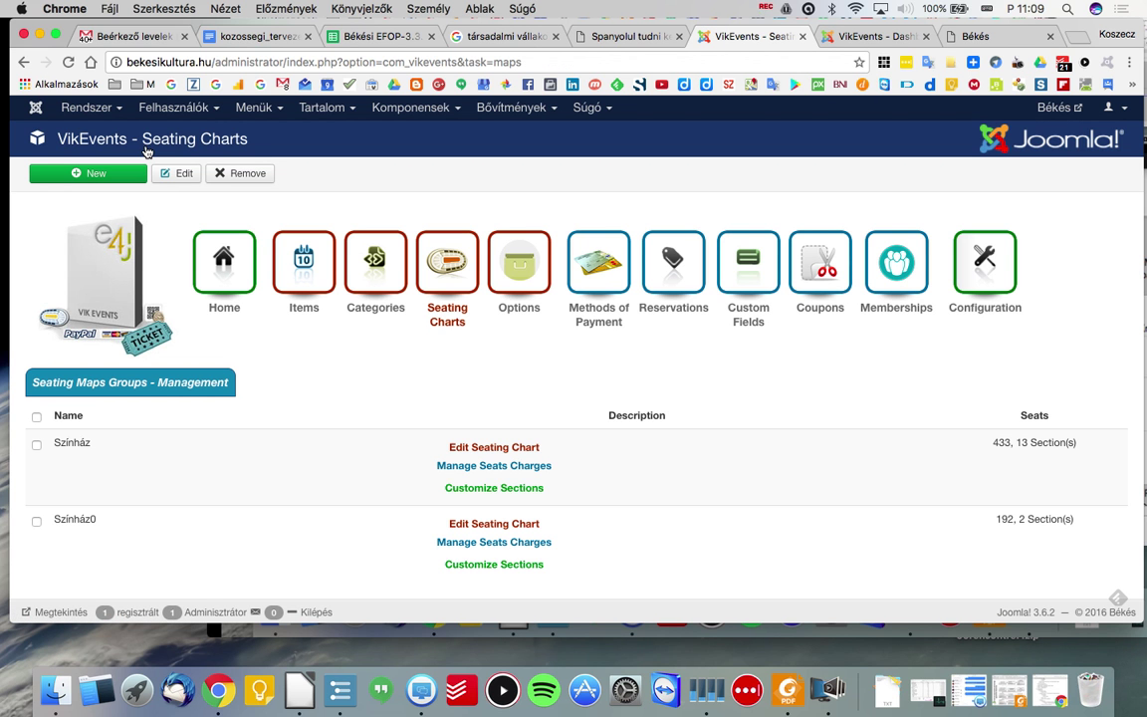
pyautogui.scroll(-1, 385, 271)
pyautogui.scroll(-3, 384, 271)
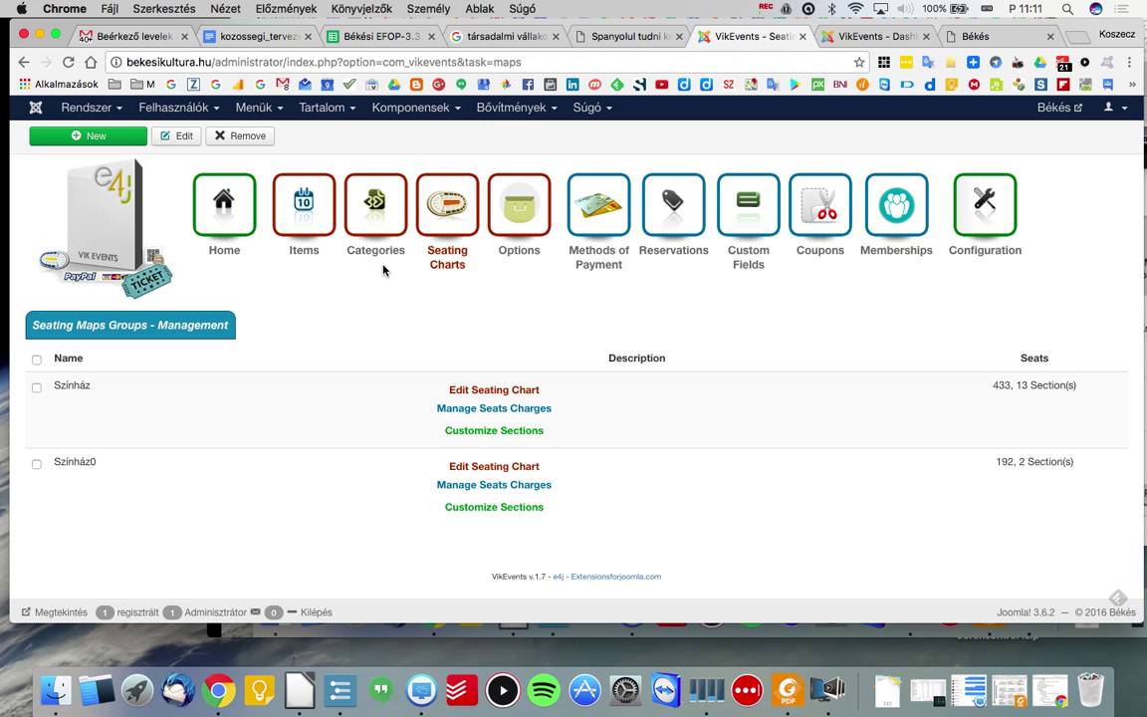
pyautogui.scroll(-1, 383, 270)
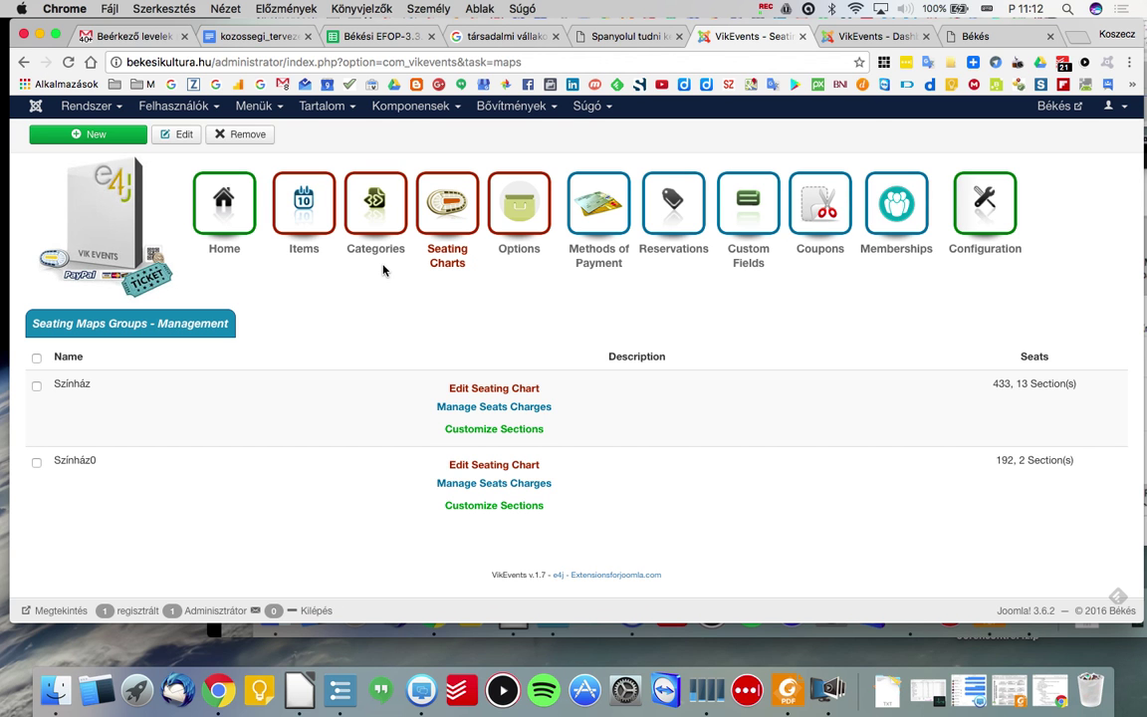
pyautogui.scroll(1, 384, 270)
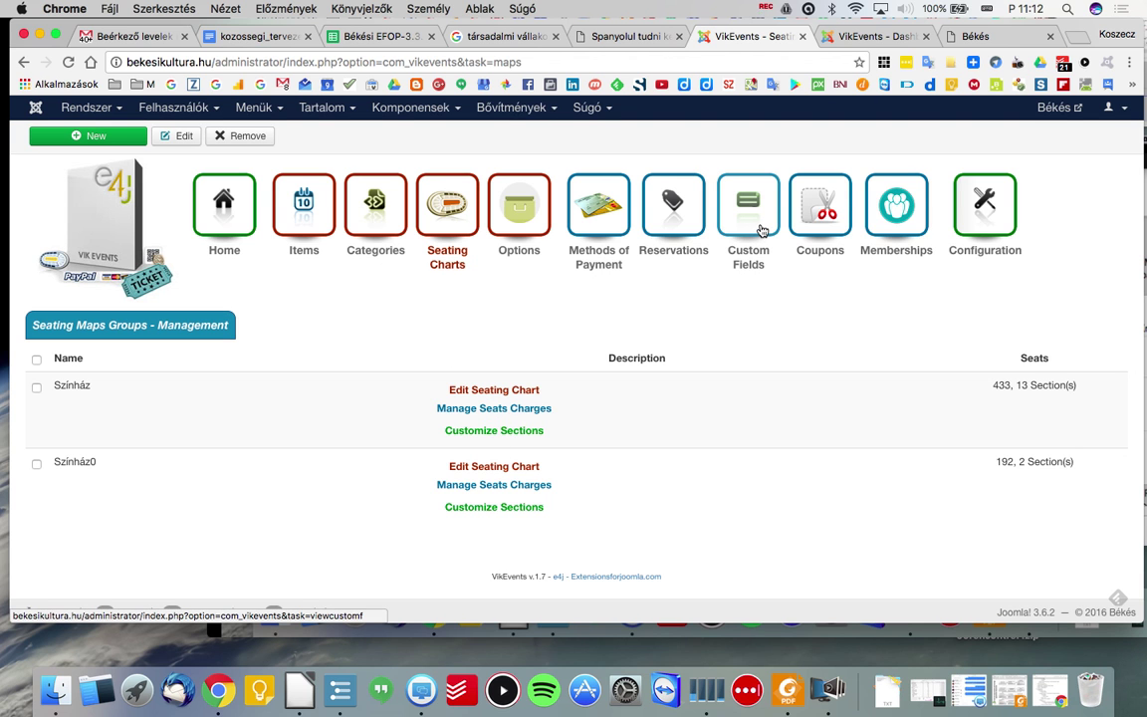
# Open the WOODY100% coupon and look over its code, value and percent-or-total choices.
pyautogui.click(818, 209)
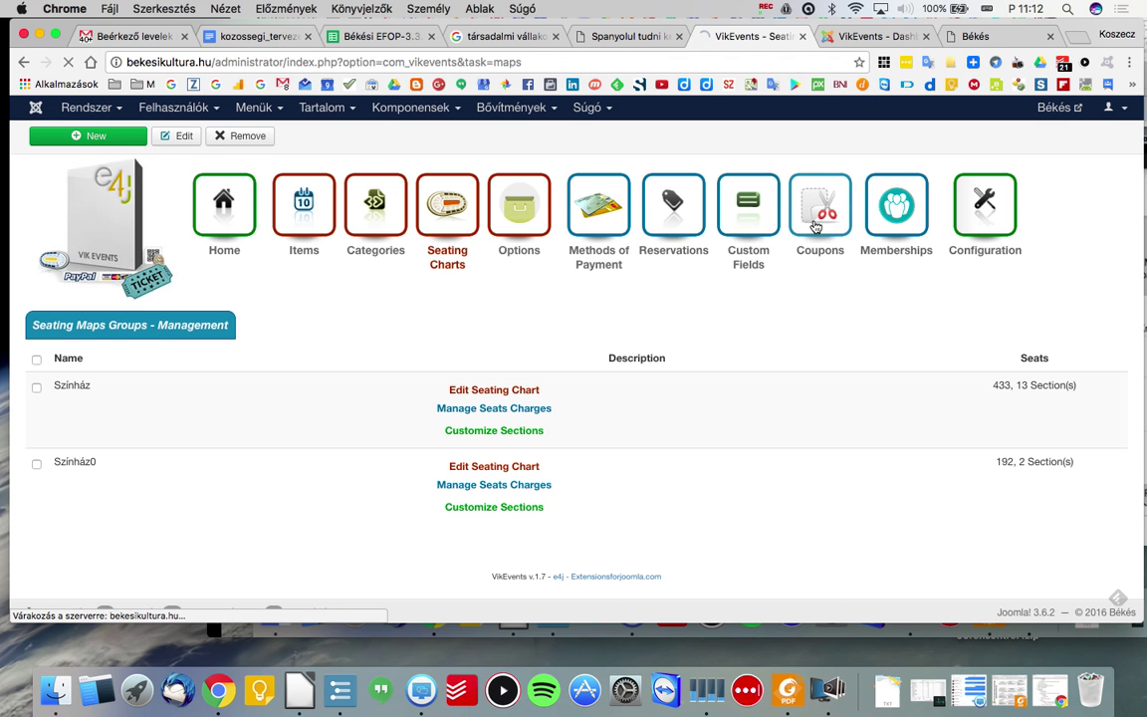
pyautogui.click(104, 407)
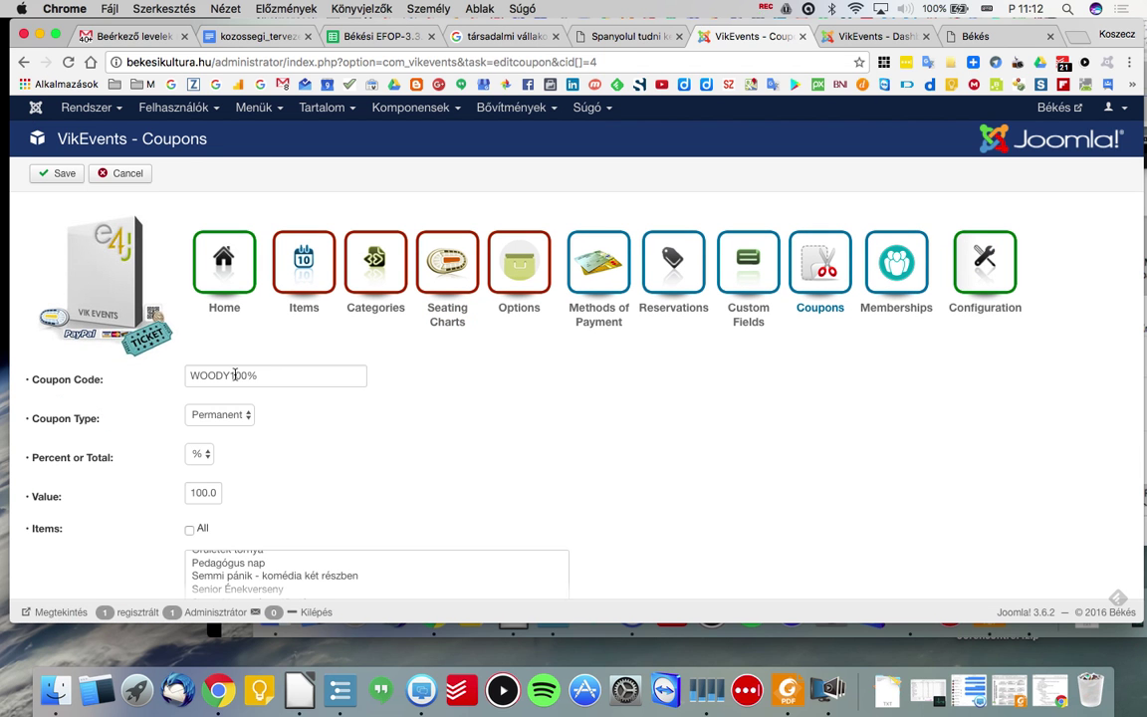
pyautogui.click(214, 376)
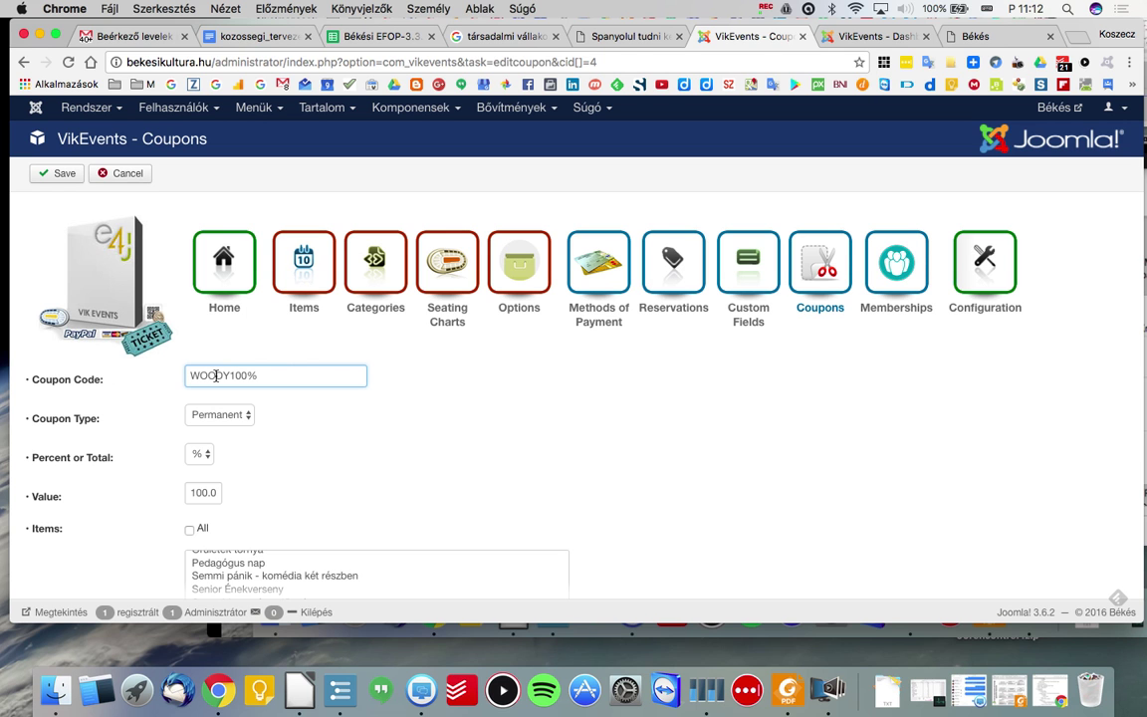
pyautogui.click(207, 492)
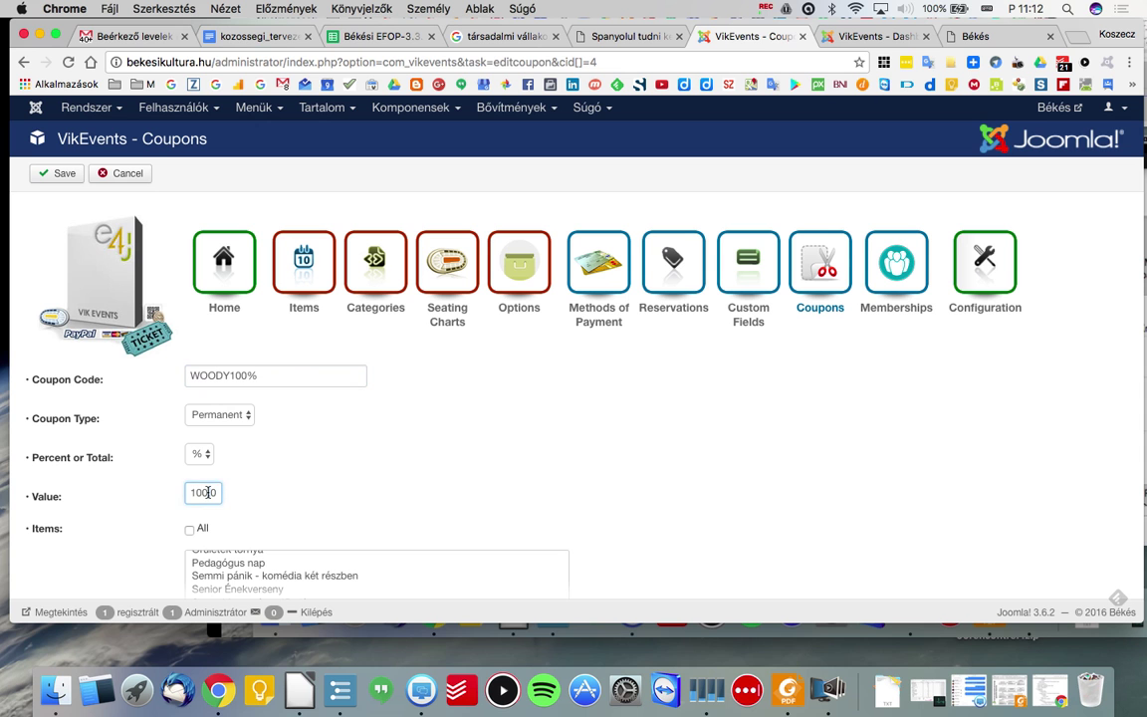
pyautogui.click(208, 458)
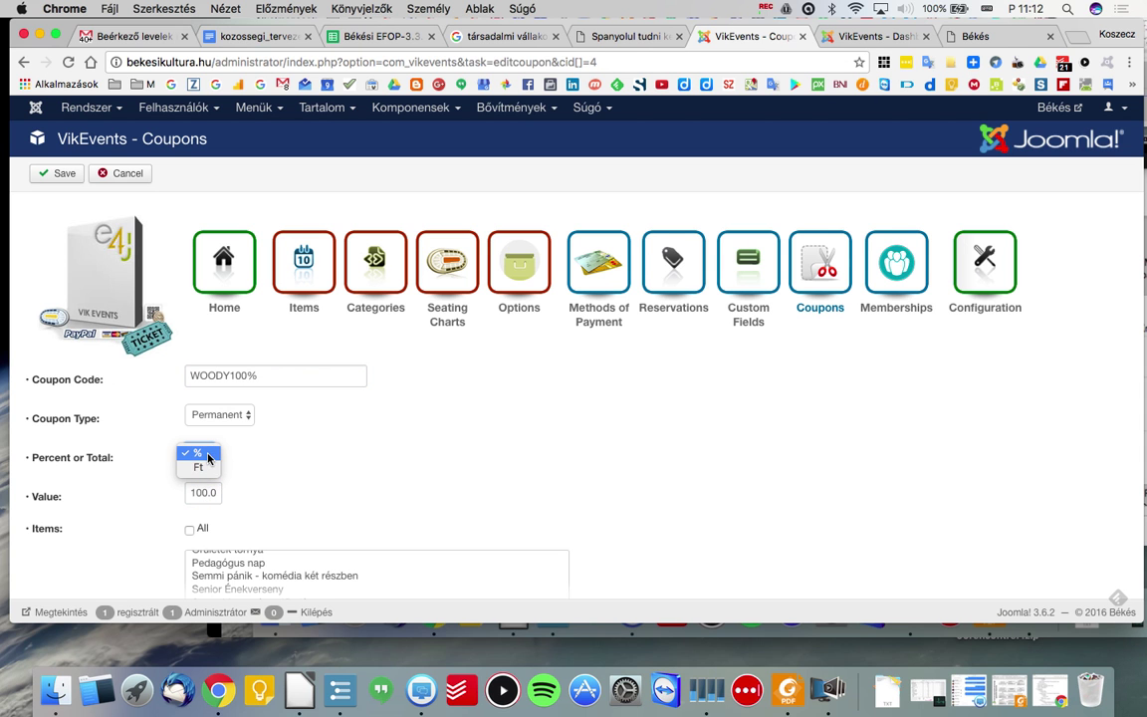
pyautogui.click(289, 441)
# Examine which event the coupon applies to and its minimum order total and minimum people settings.
pyautogui.scroll(-3, 291, 441)
pyautogui.scroll(-1, 293, 441)
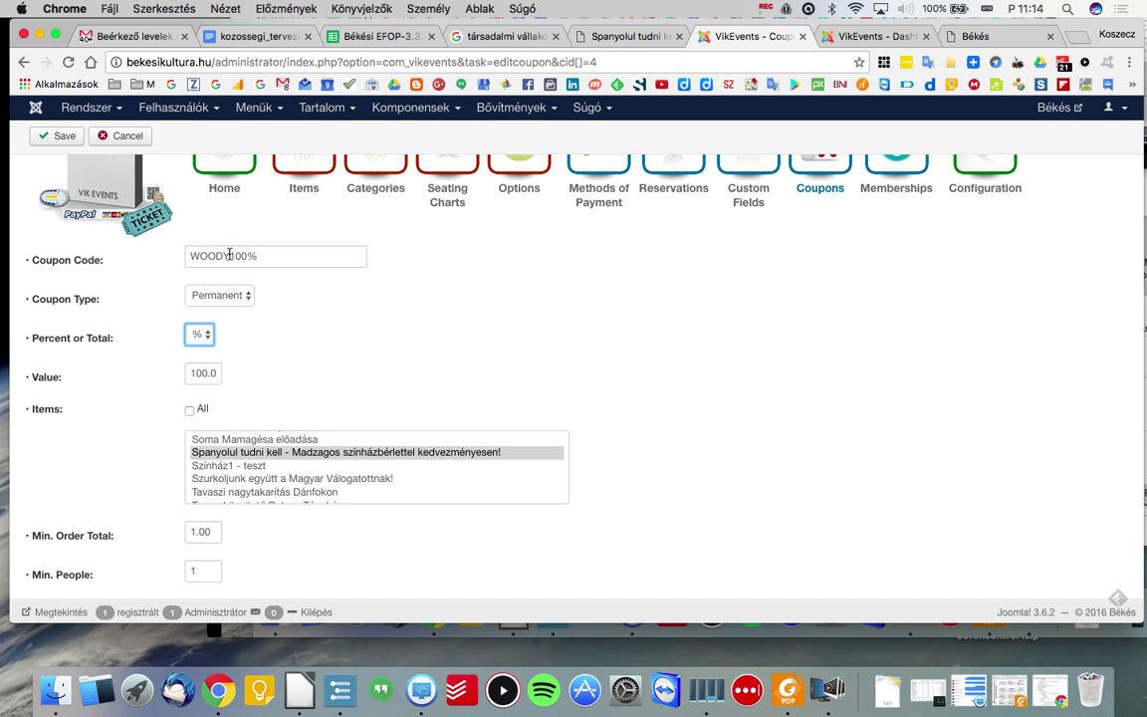
pyautogui.scroll(-2, 230, 255)
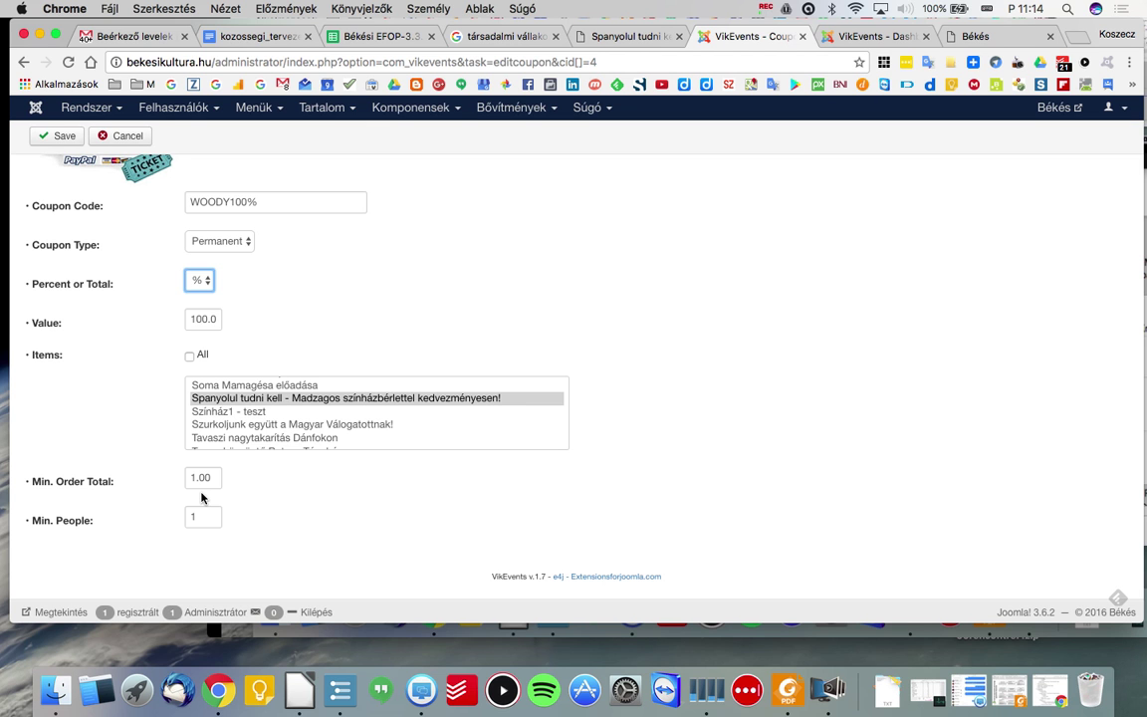
pyautogui.scroll(5, 201, 498)
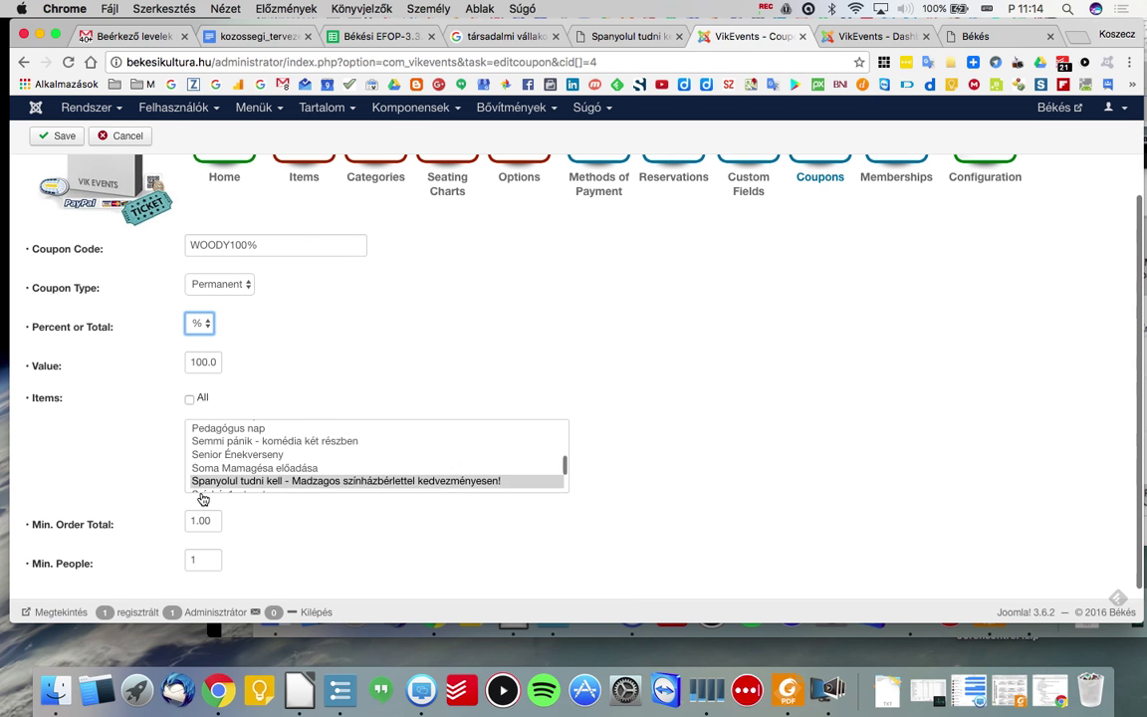
pyautogui.scroll(-3, 204, 488)
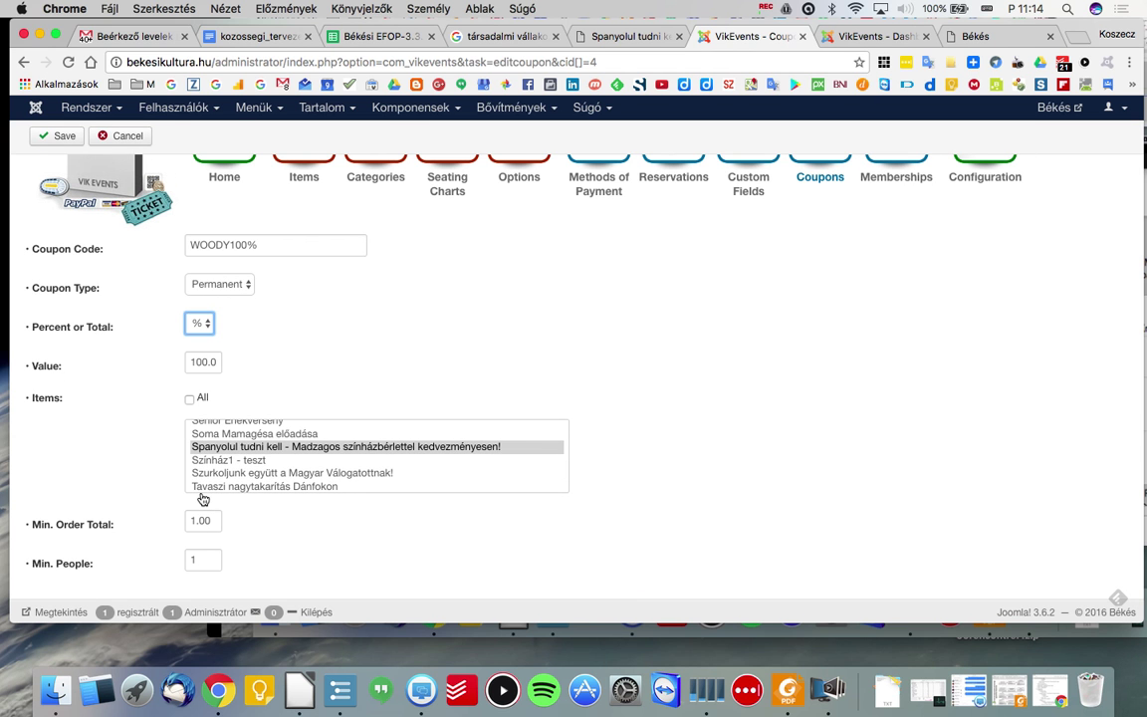
pyautogui.click(495, 364)
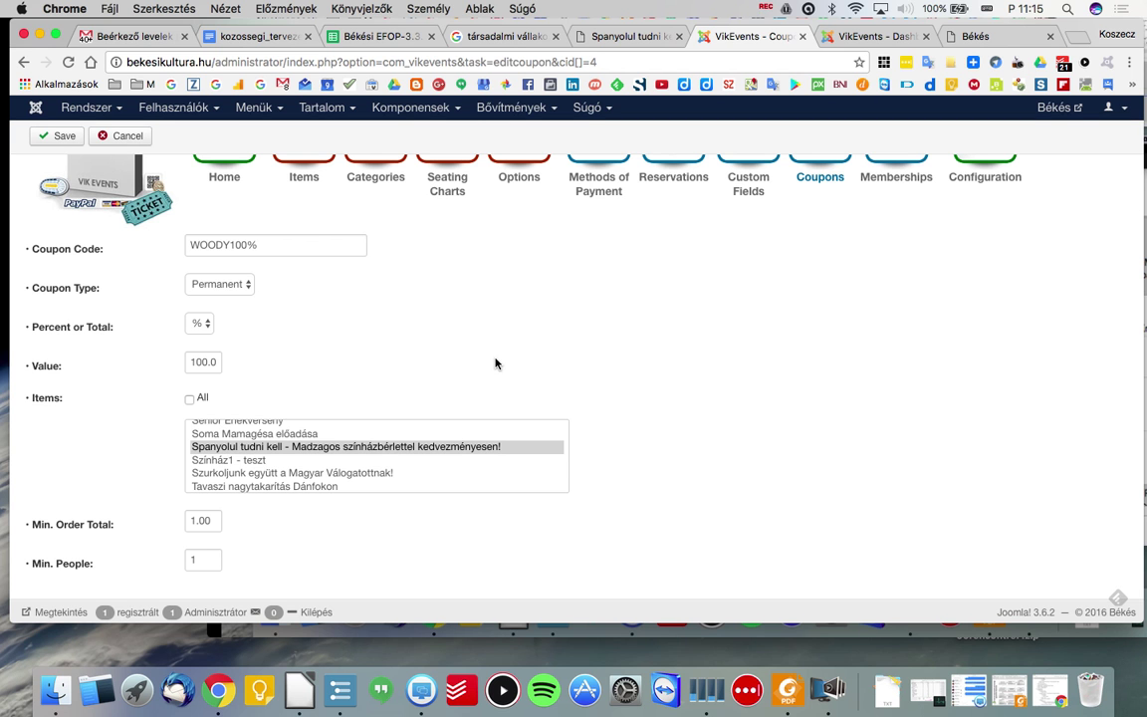
pyautogui.scroll(-1, 495, 363)
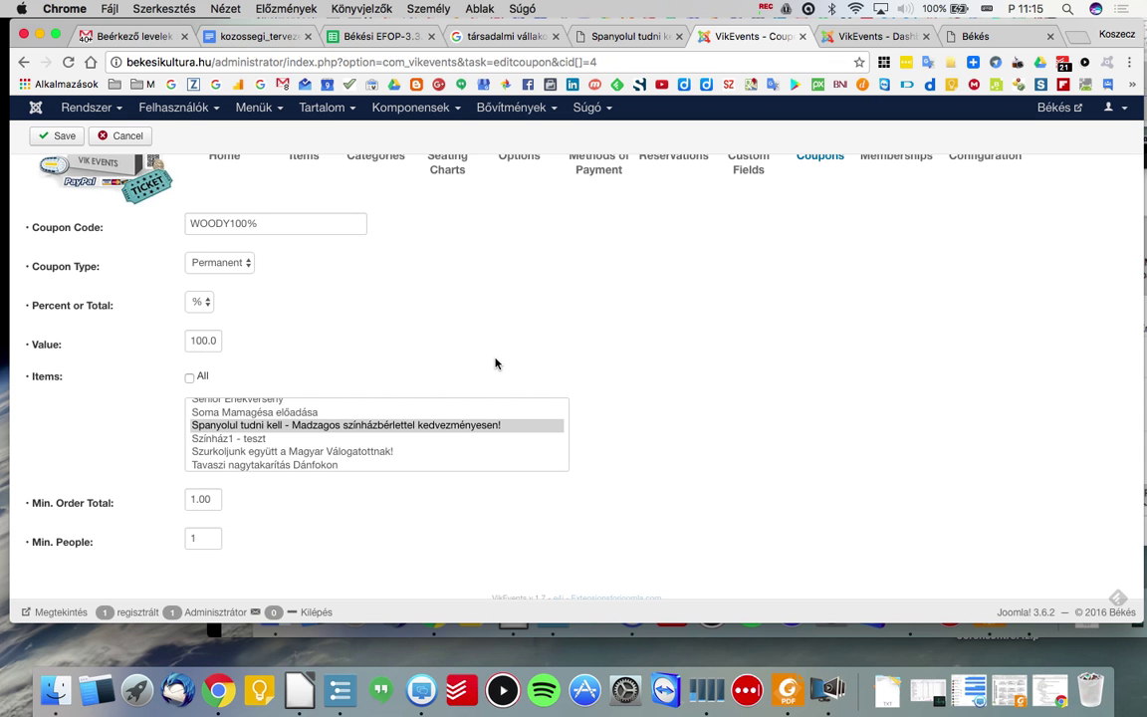
pyautogui.scroll(-1, 797, 462)
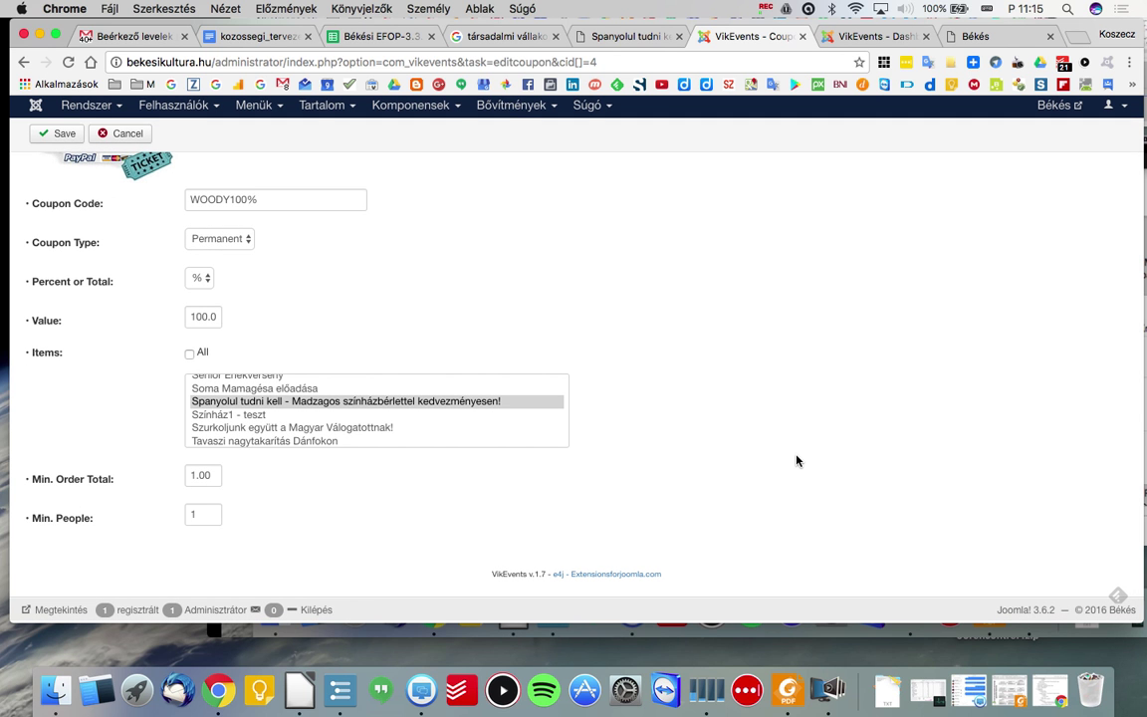
pyautogui.scroll(1, 797, 461)
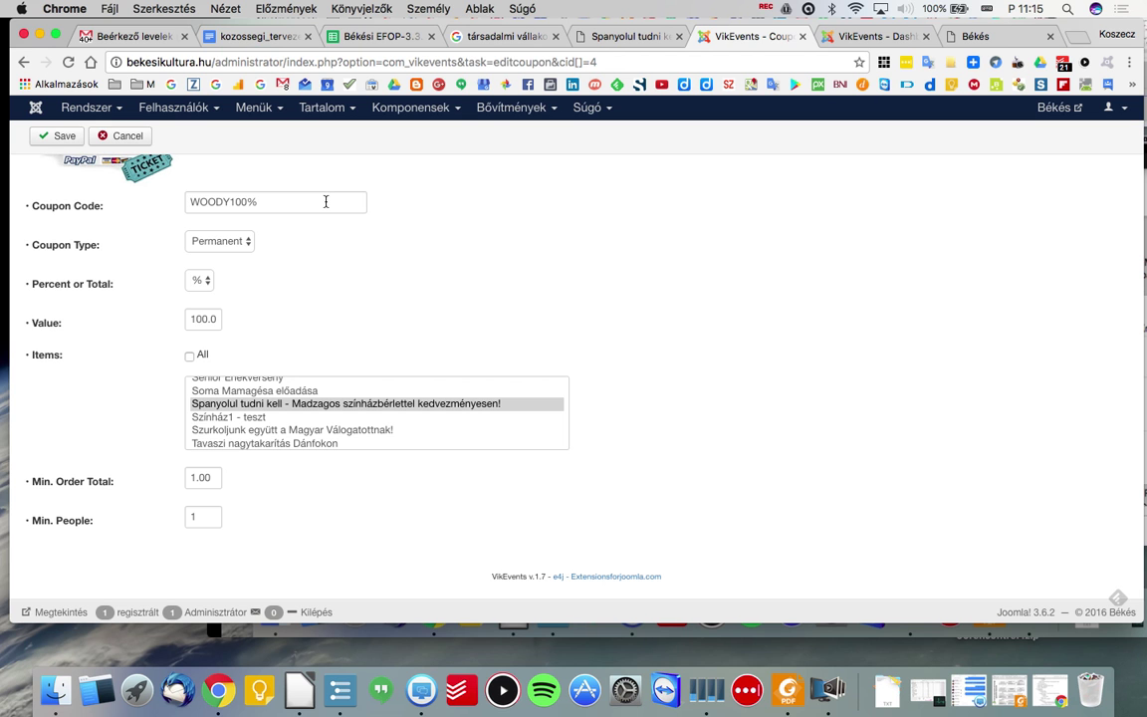
pyautogui.scroll(-2, 325, 202)
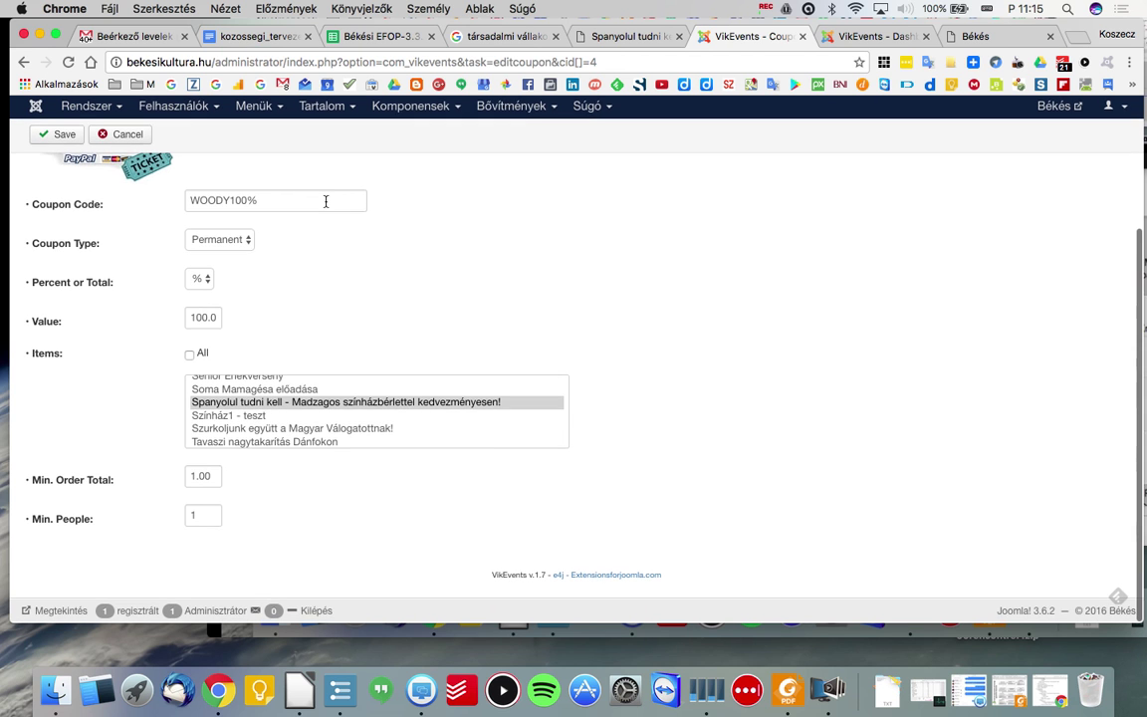
# Review the whole coupon form again, including the other events in its items list and the minimum people setting.
pyautogui.scroll(5, 362, 248)
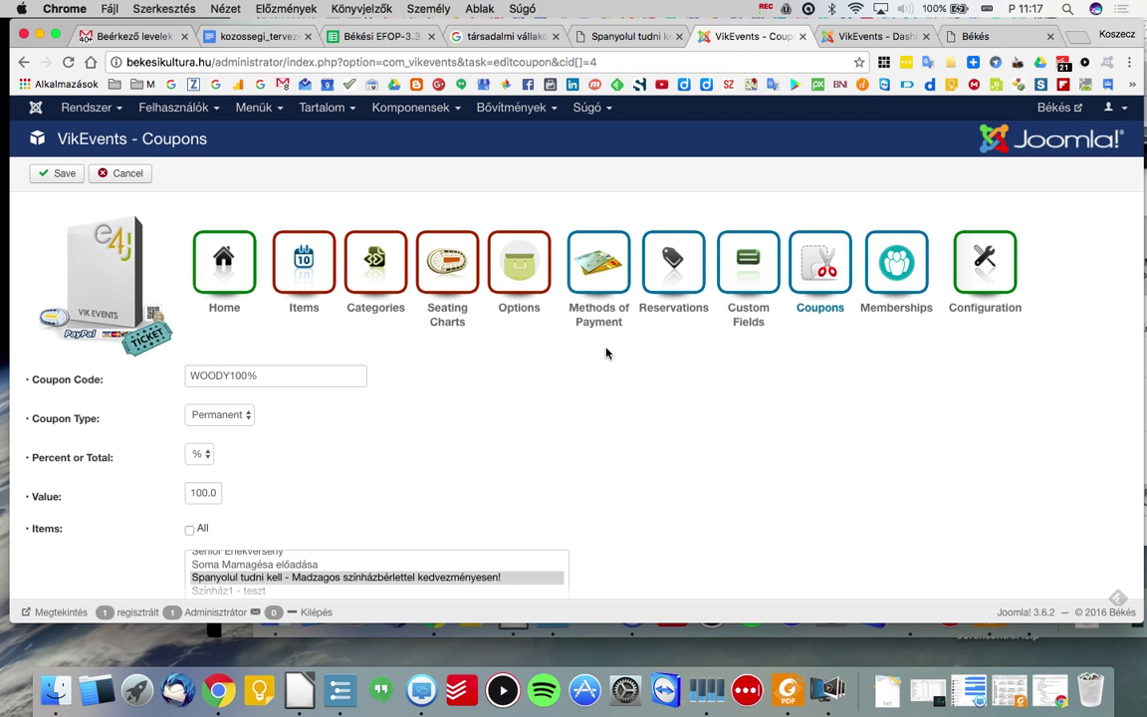
pyautogui.scroll(-4, 606, 353)
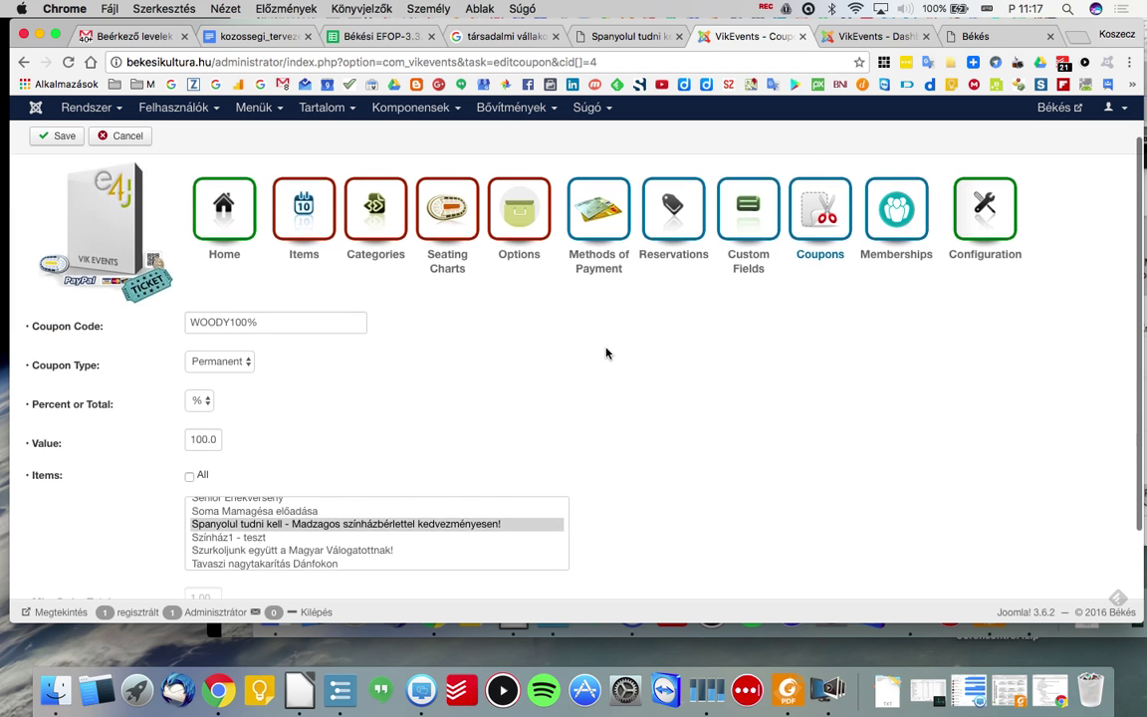
pyautogui.scroll(1, 606, 352)
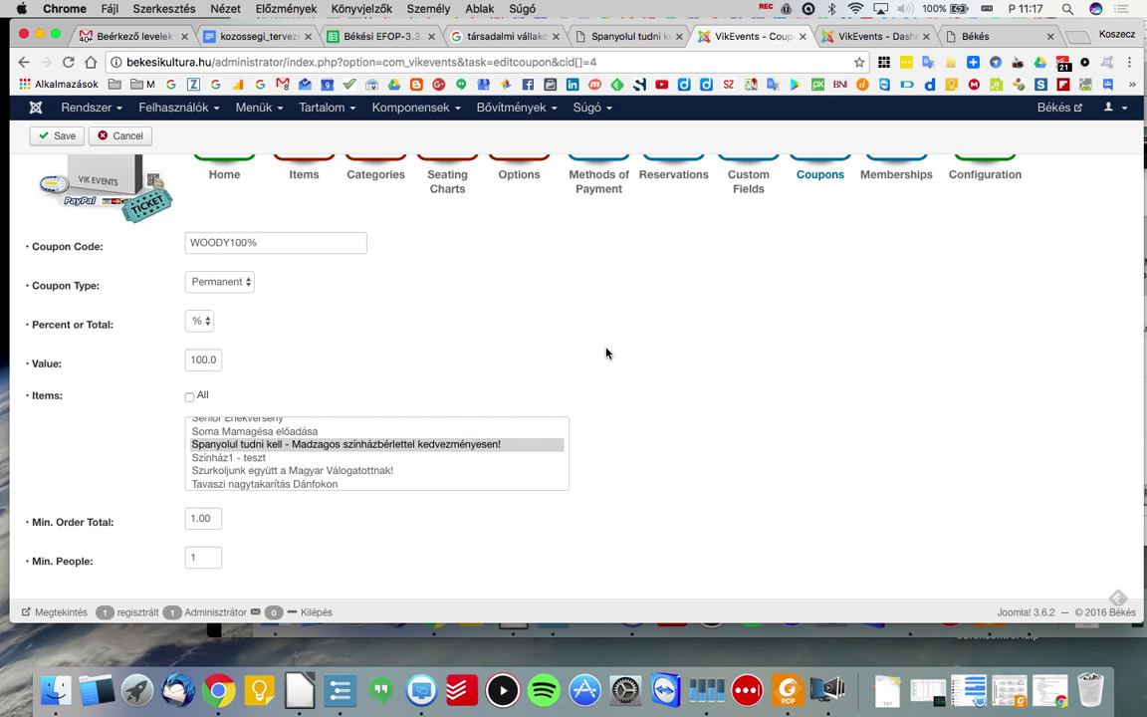
pyautogui.scroll(2, 606, 352)
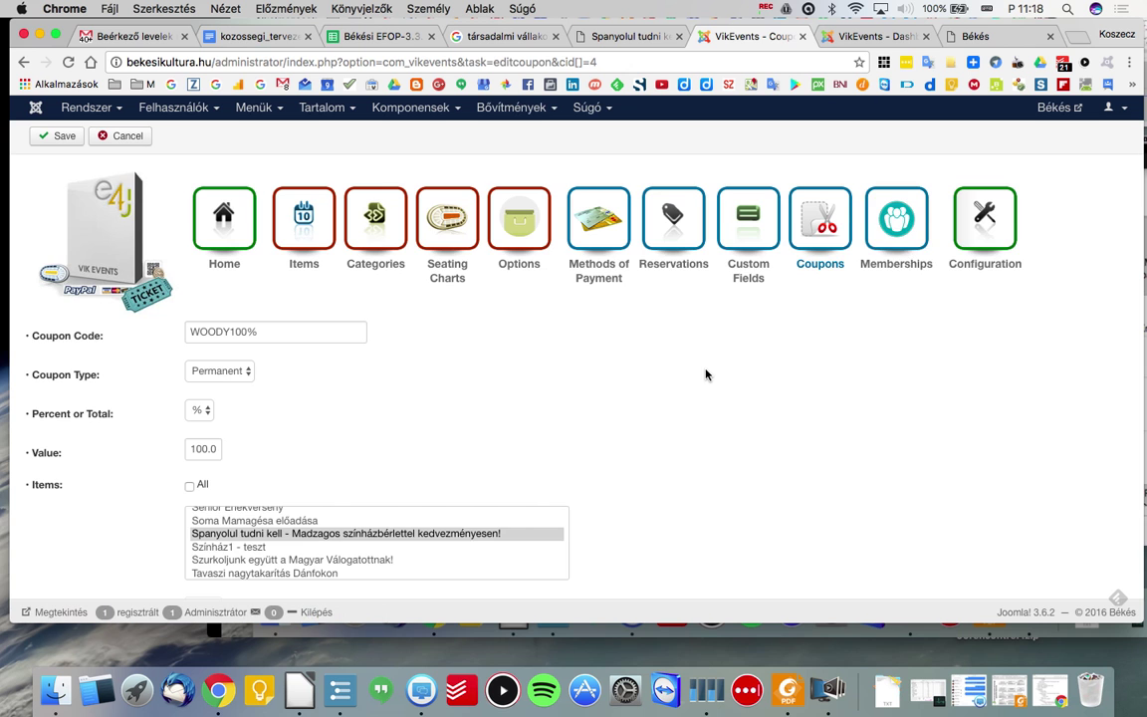
pyautogui.scroll(-3, 707, 375)
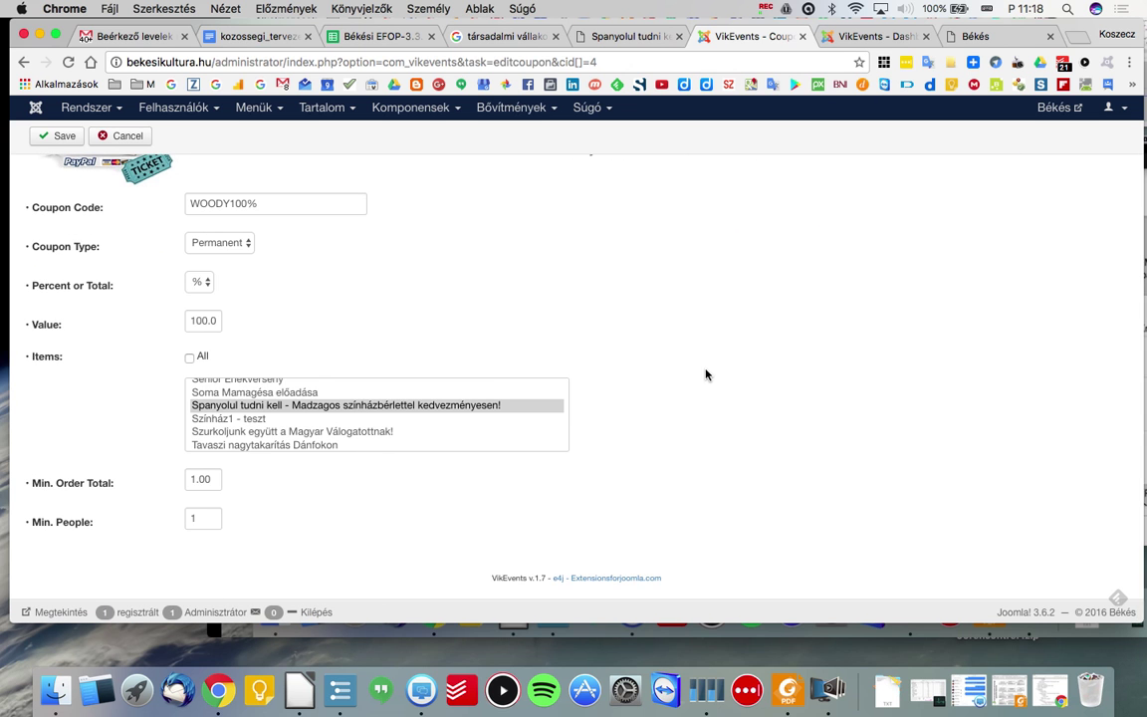
pyautogui.scroll(1, 706, 374)
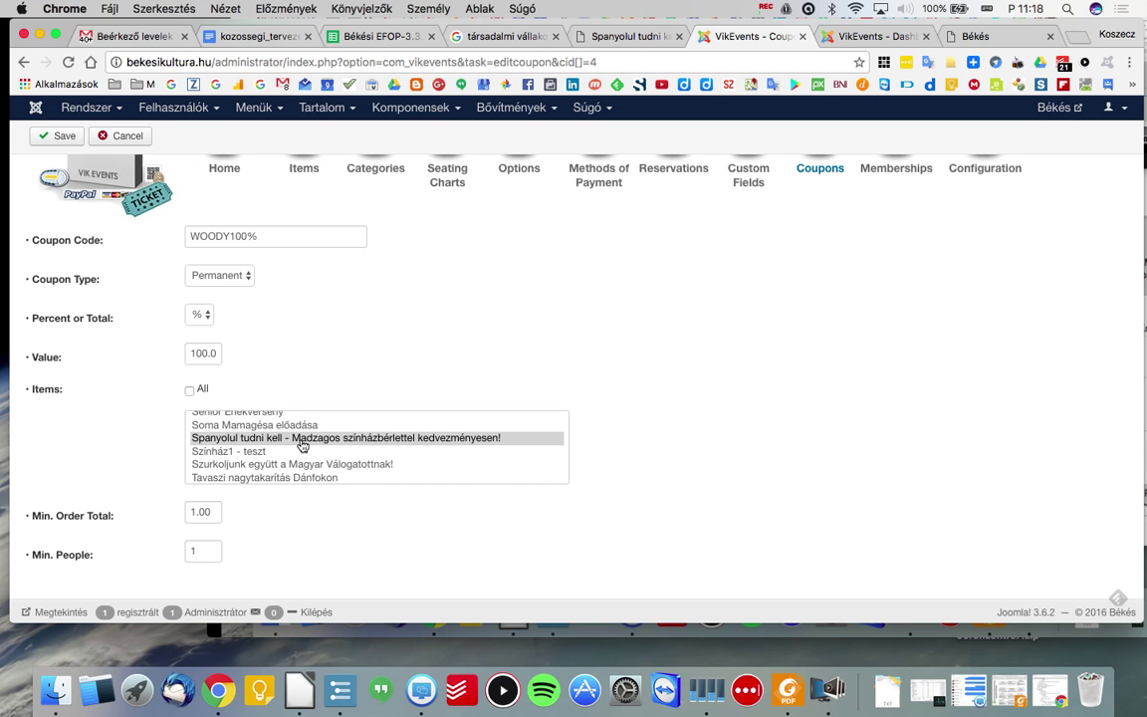
pyautogui.scroll(-3, 303, 445)
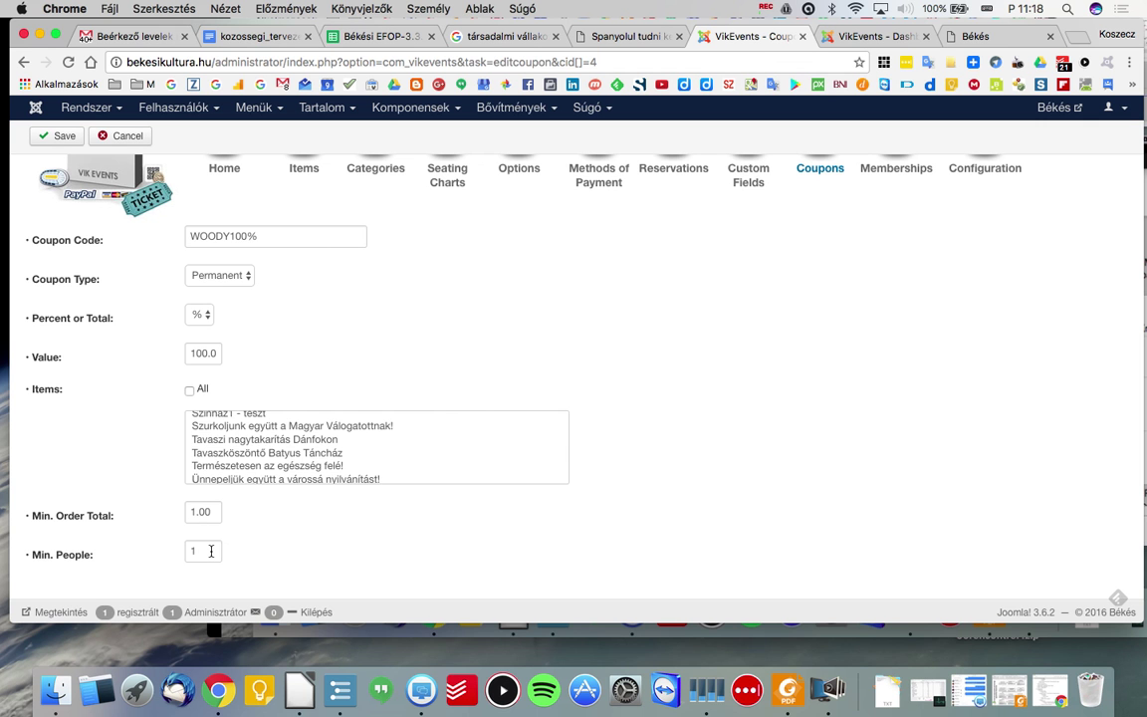
pyautogui.scroll(3, 97, 510)
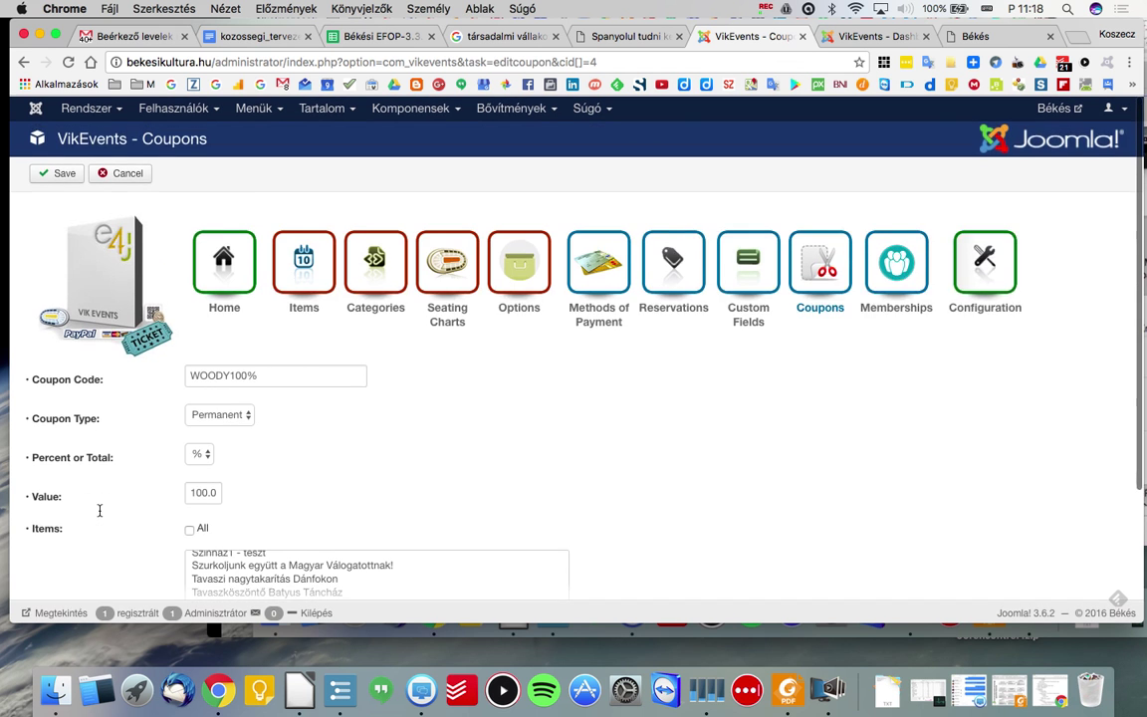
pyautogui.scroll(-3, 100, 509)
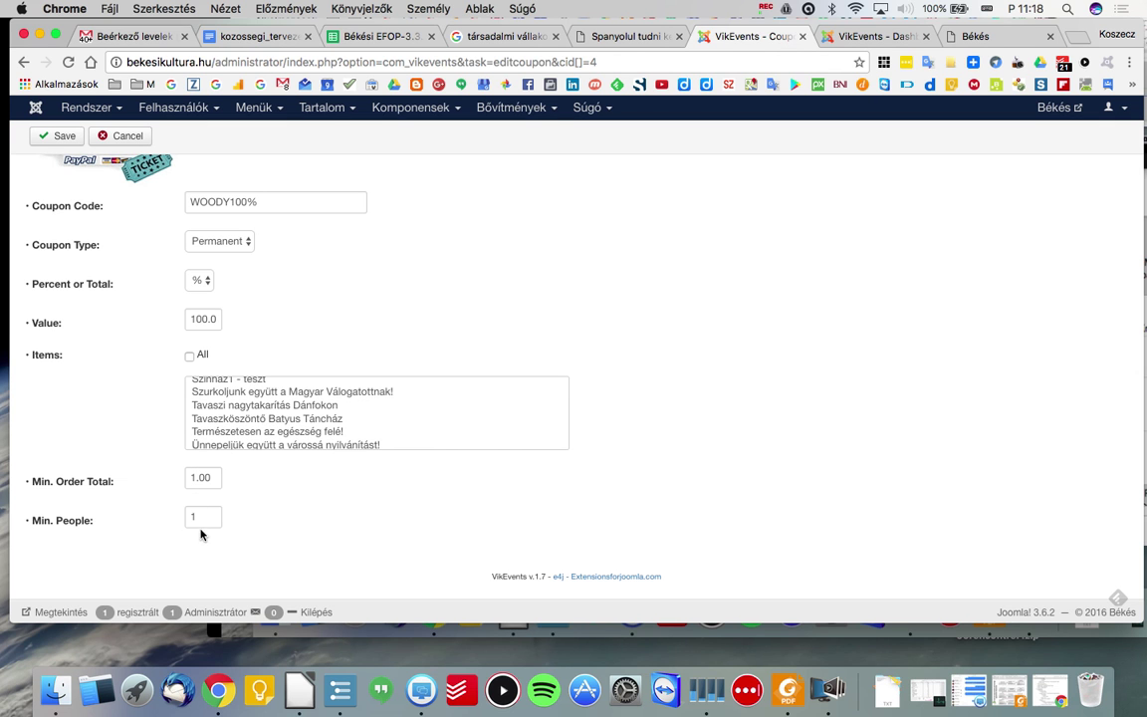
# Check the coupon's minimum people setting and close the coupon form without saving.
pyautogui.click(204, 520)
pyautogui.rightClick(426, 244)
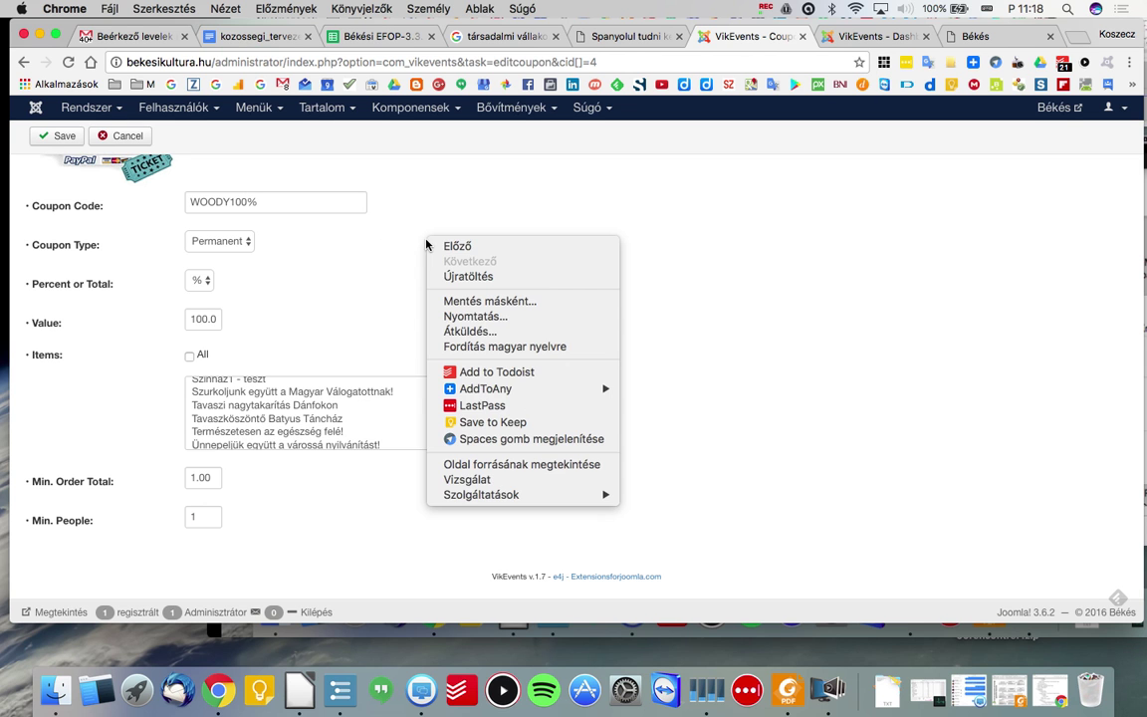
pyautogui.click(352, 244)
pyautogui.click(112, 145)
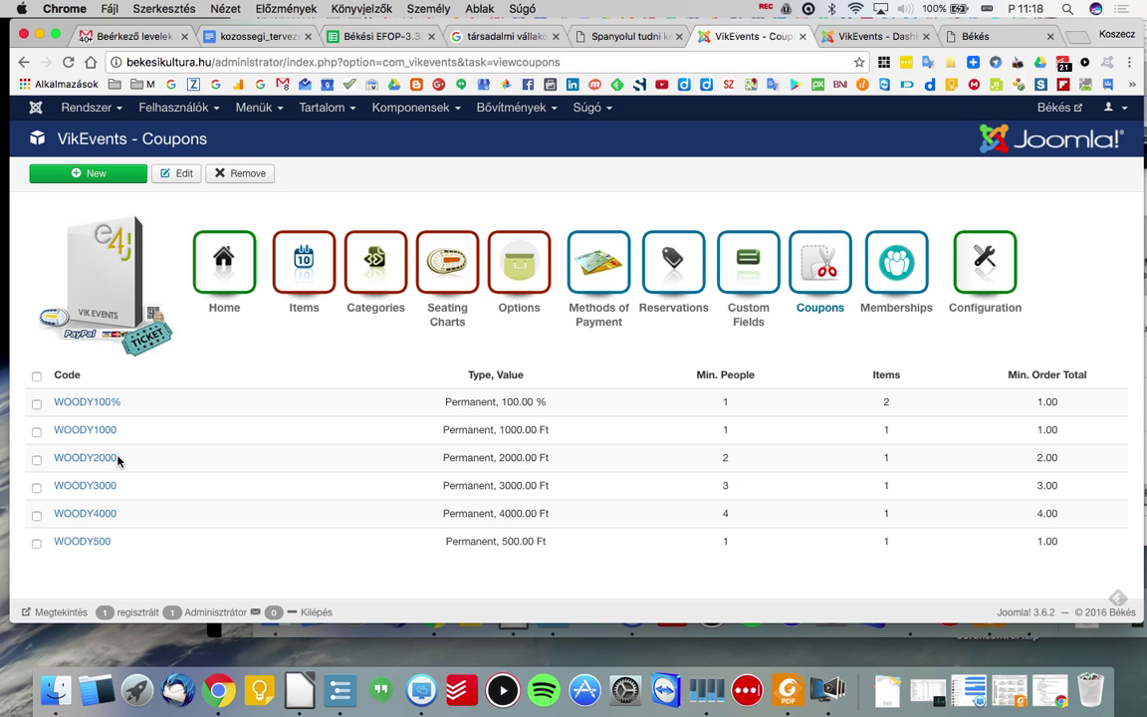
# Open a new membership form under Memberships and look over its name field and the selectable Joomla user groups.
pyautogui.click(896, 262)
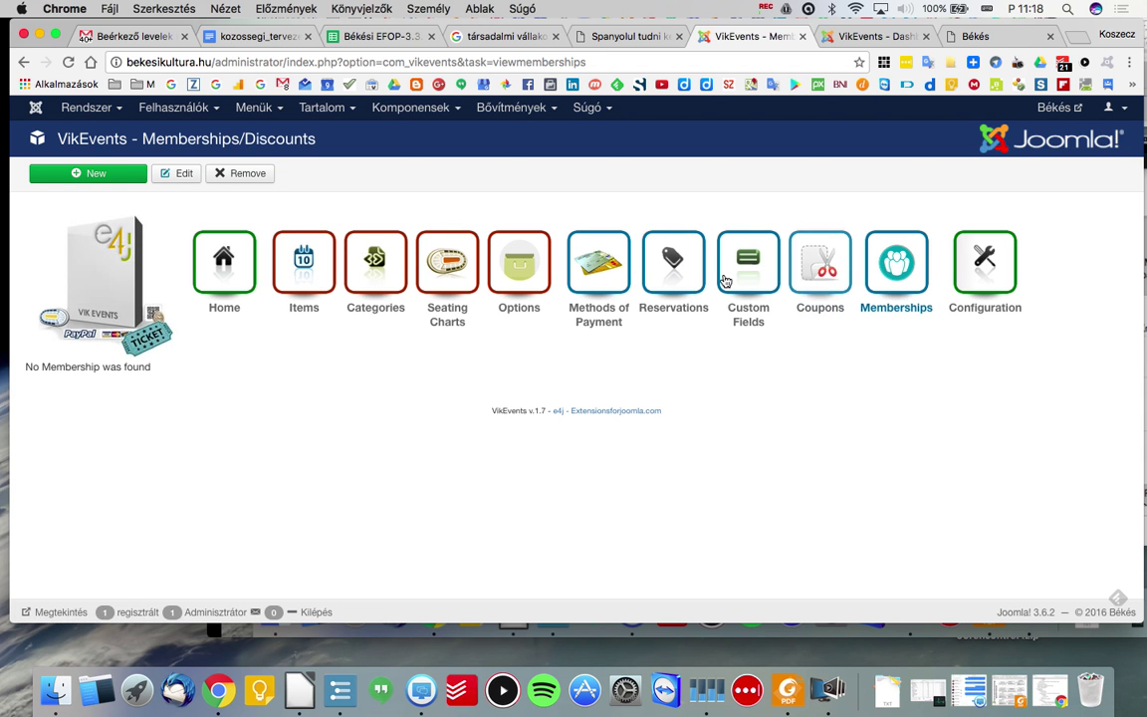
pyautogui.click(115, 181)
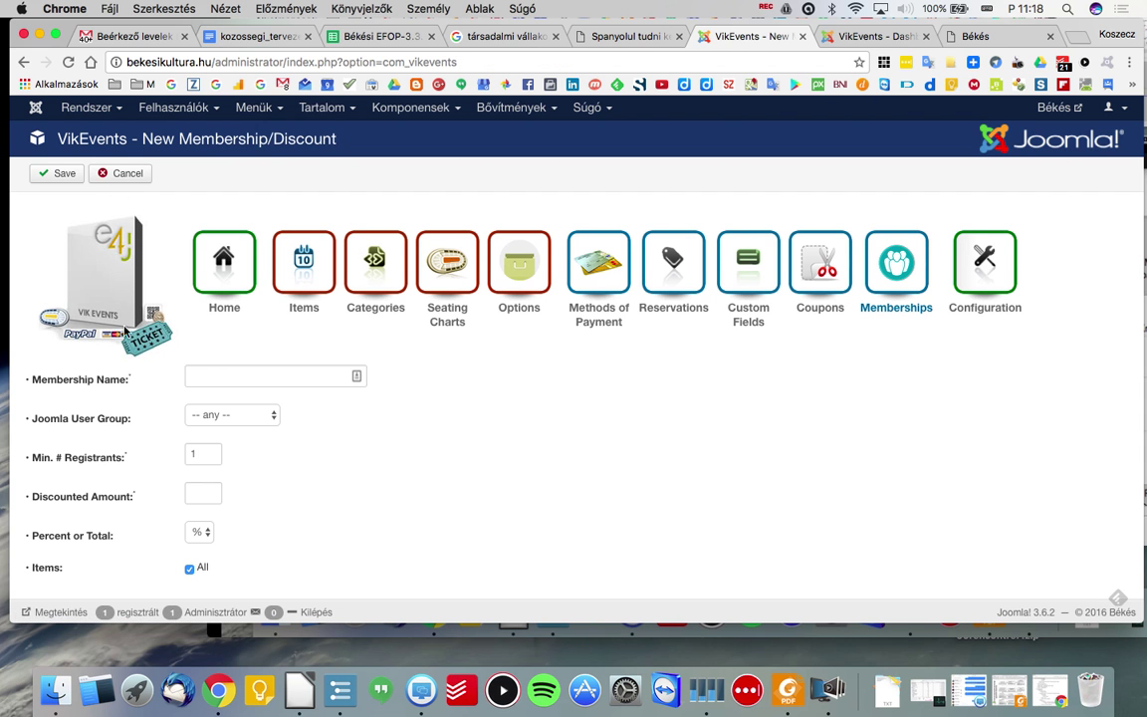
pyautogui.click(198, 380)
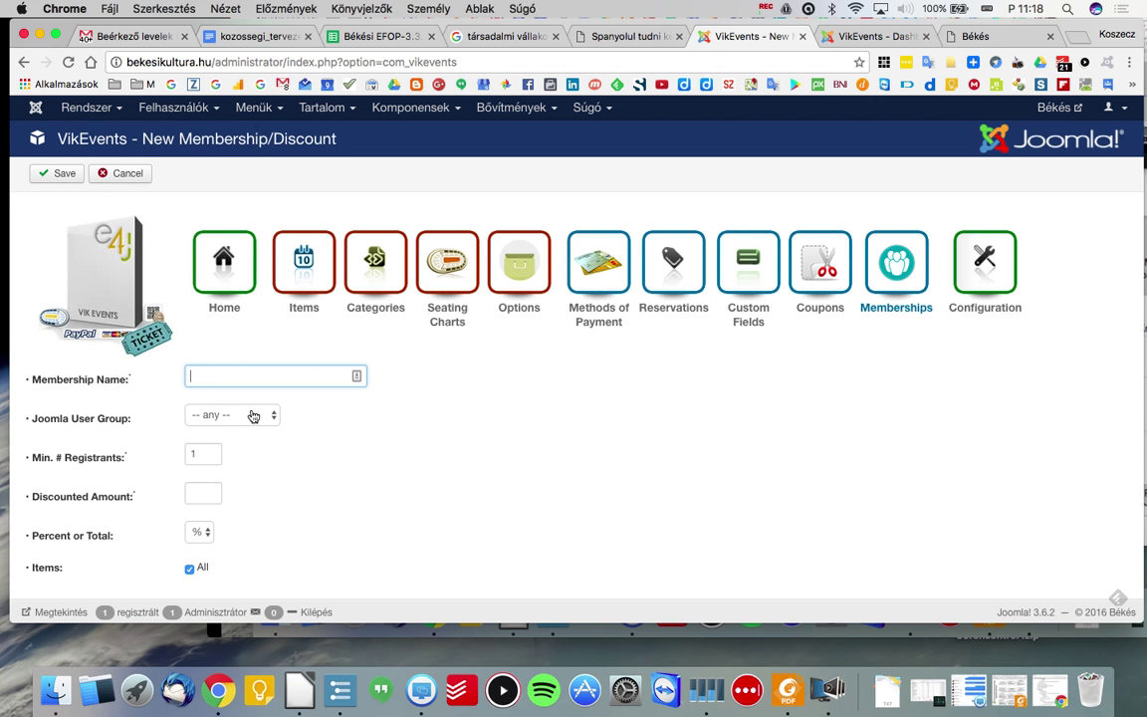
pyautogui.click(231, 415)
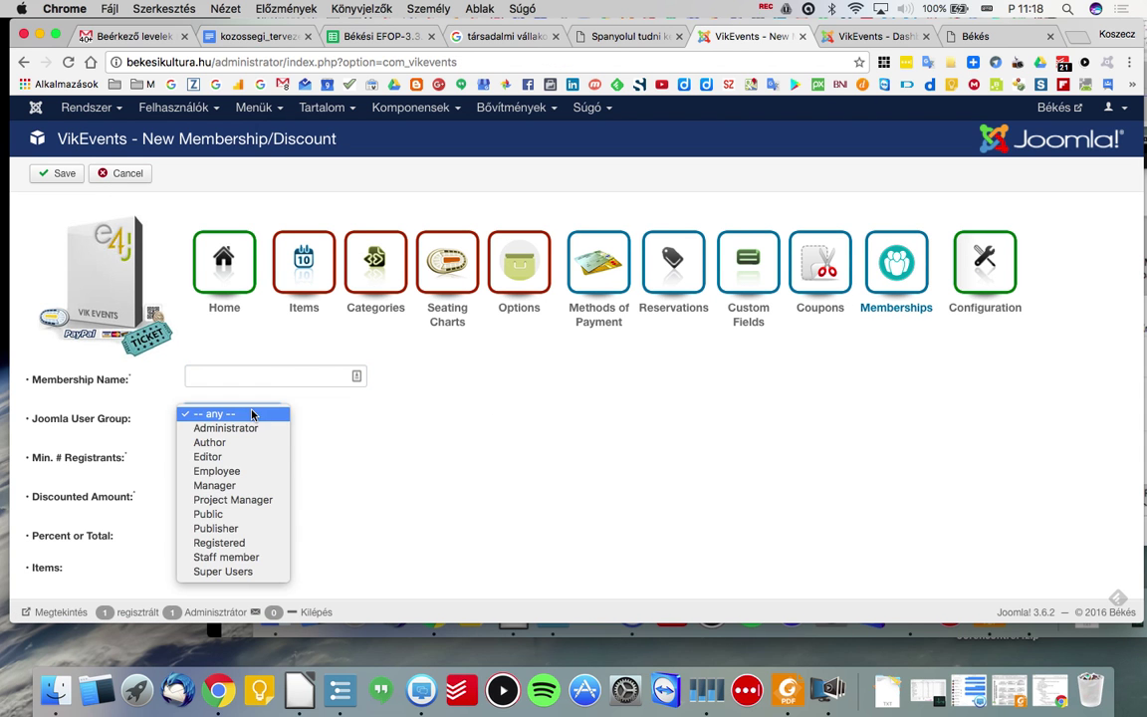
pyautogui.click(111, 426)
pyautogui.scroll(-2, 113, 464)
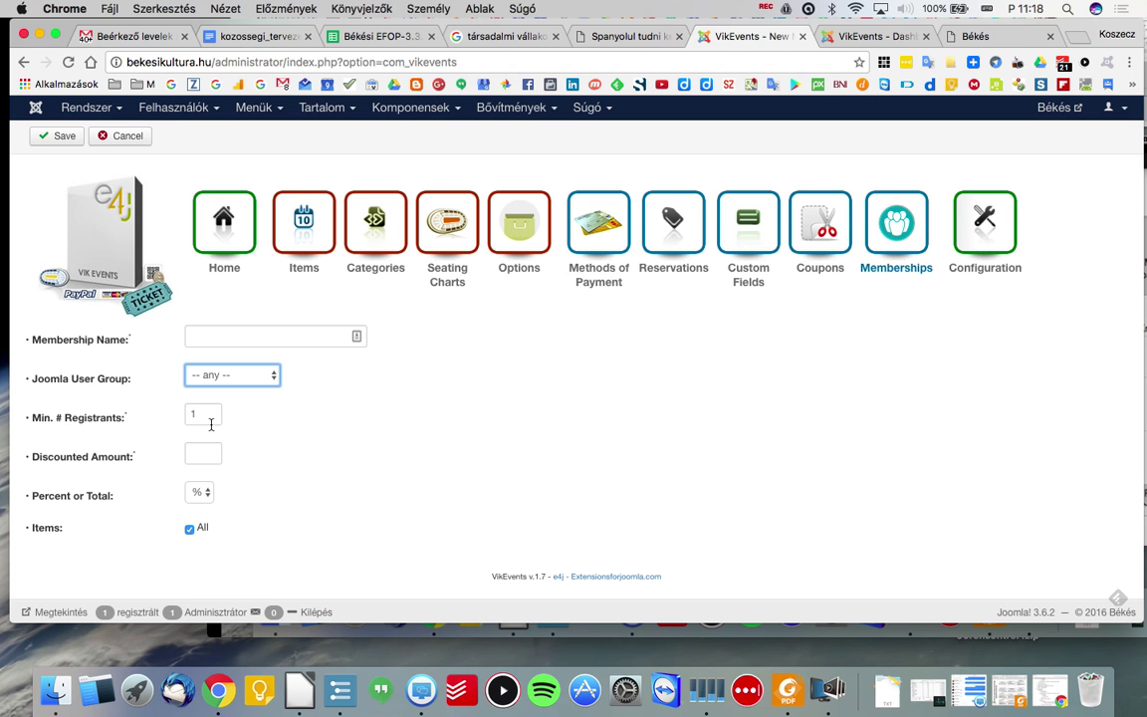
# Examine the membership's discounted amount field and its percent or Ft choices.
pyautogui.click(202, 459)
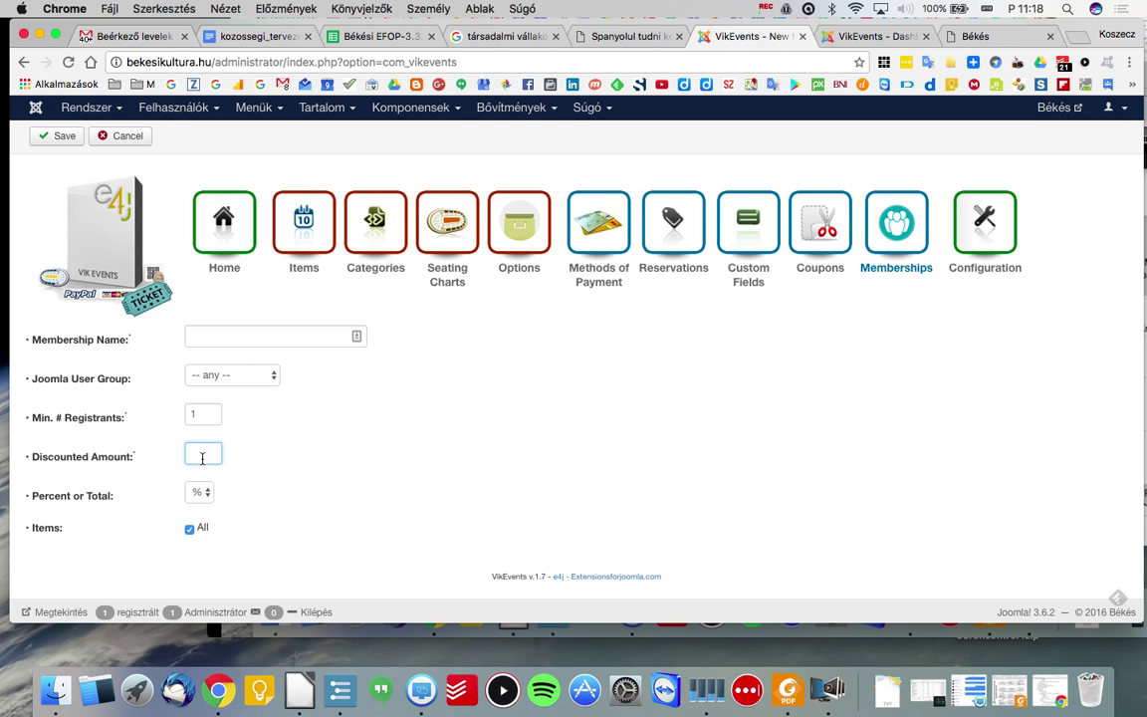
pyautogui.click(202, 494)
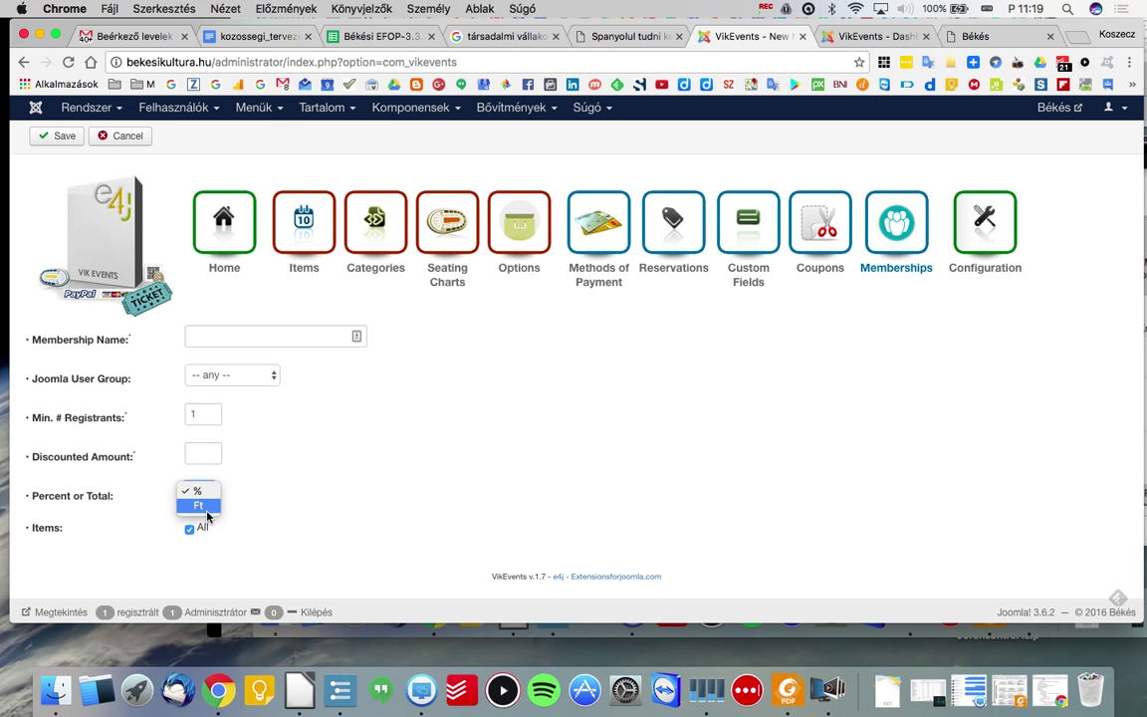
pyautogui.click(281, 498)
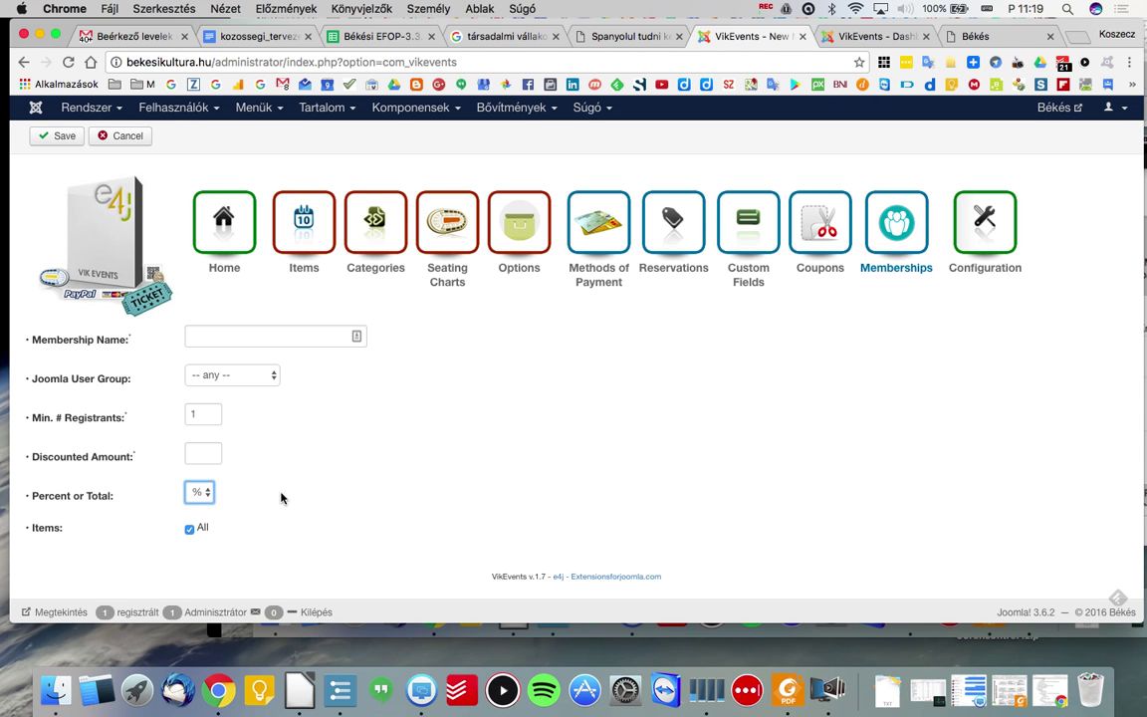
pyautogui.scroll(2, 320, 441)
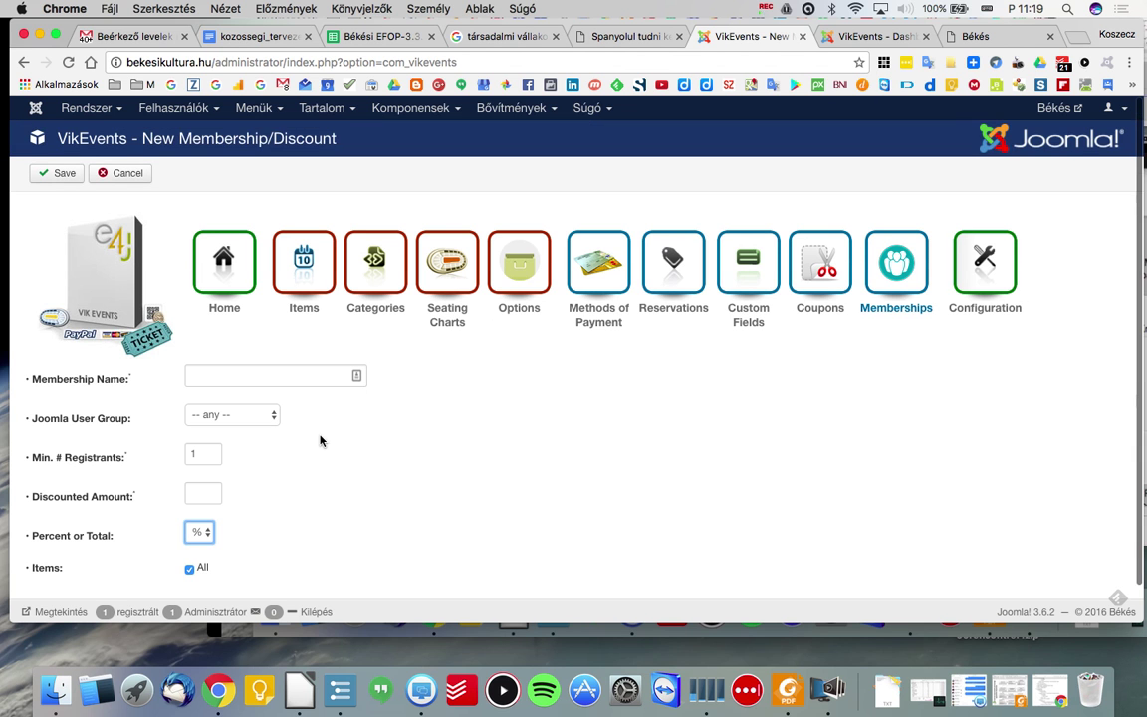
# Review where Joomla user groups are managed and added, and compare them with the membership's user group choices.
pyautogui.click(197, 110)
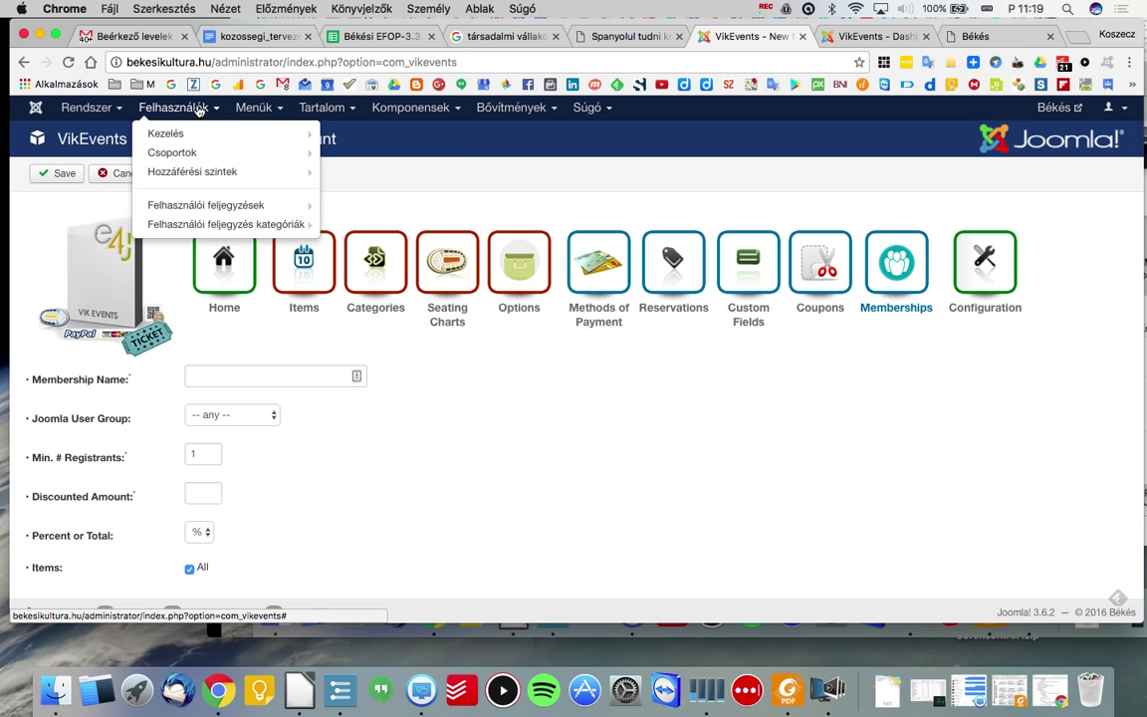
pyautogui.moveTo(192, 159)
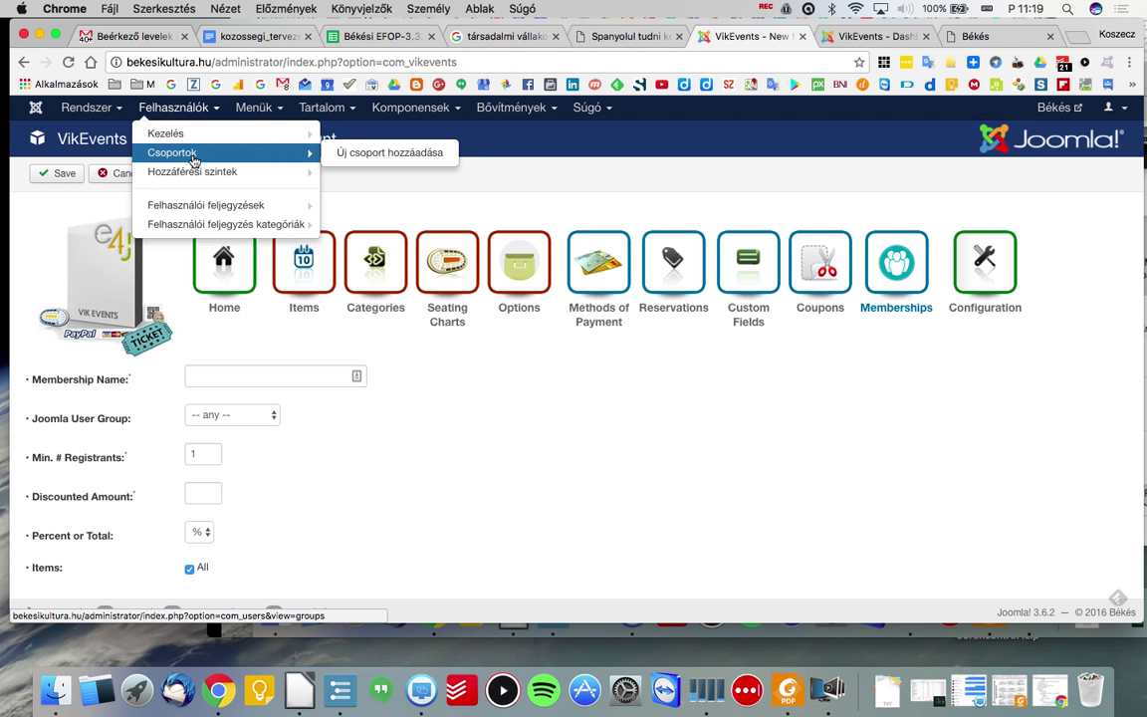
pyautogui.click(257, 416)
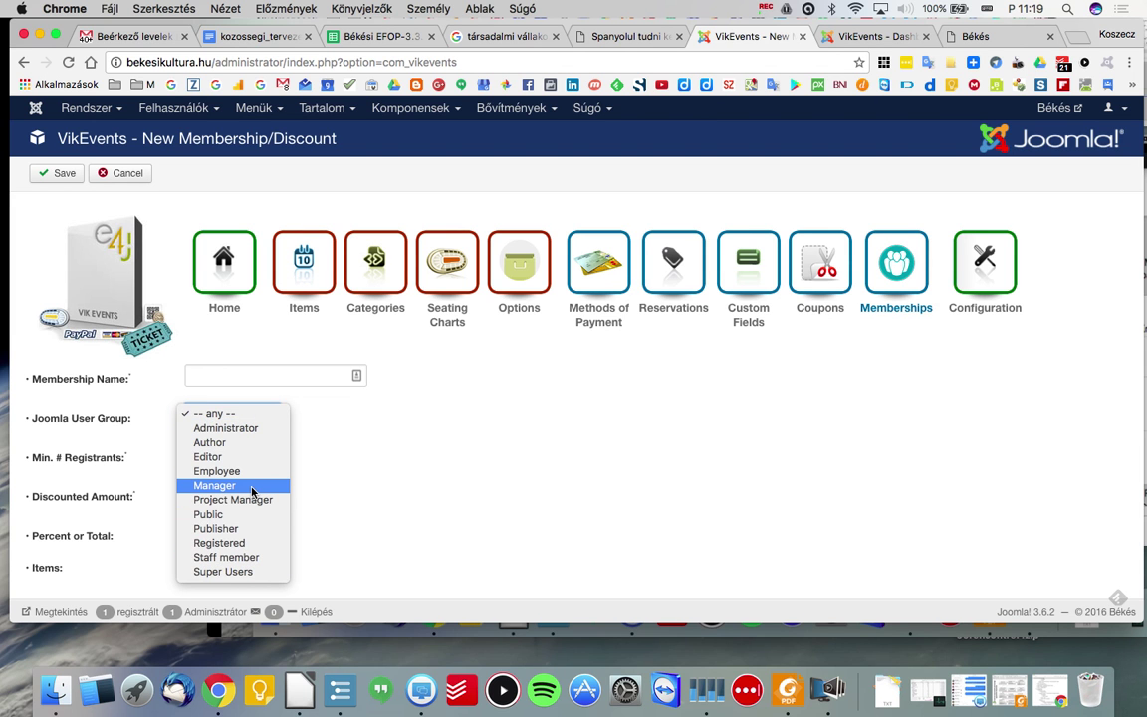
pyautogui.click(398, 475)
pyautogui.scroll(-2, 399, 475)
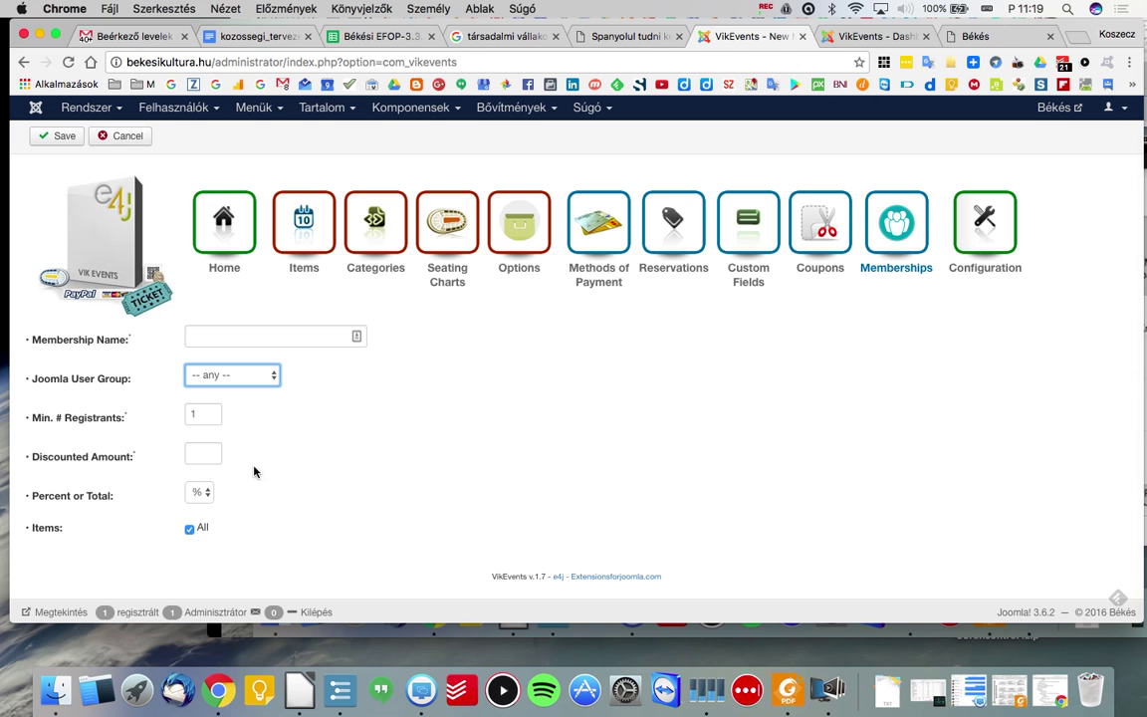
pyautogui.click(176, 109)
pyautogui.moveTo(190, 158)
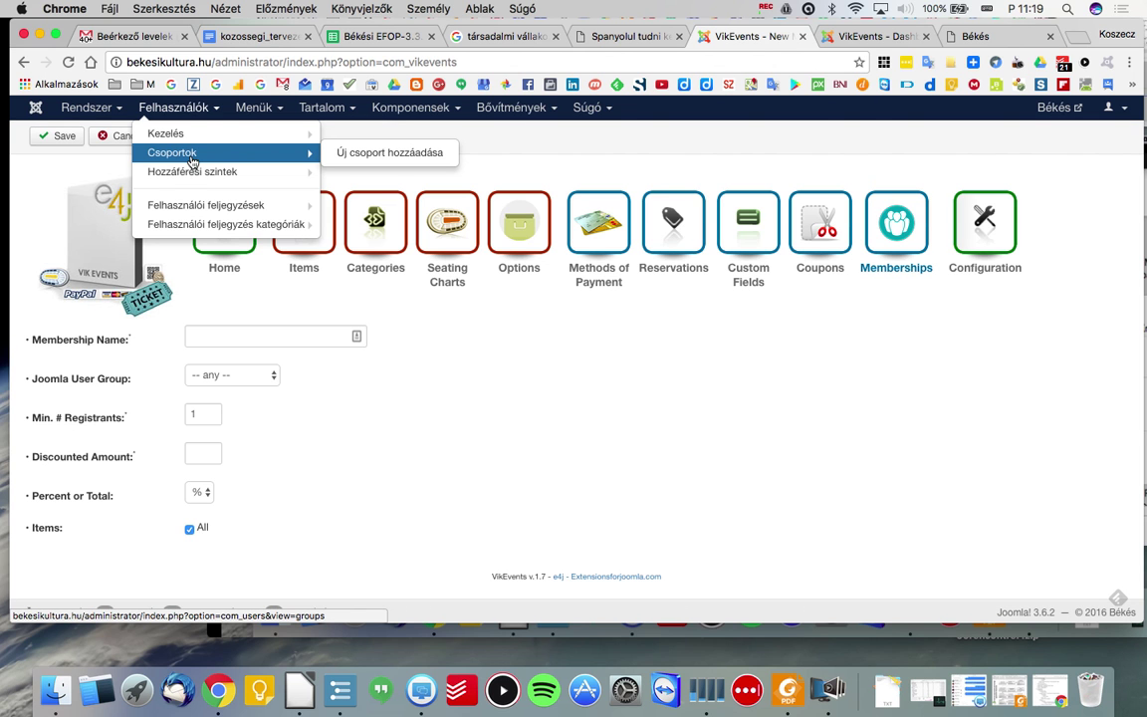
pyautogui.click(435, 457)
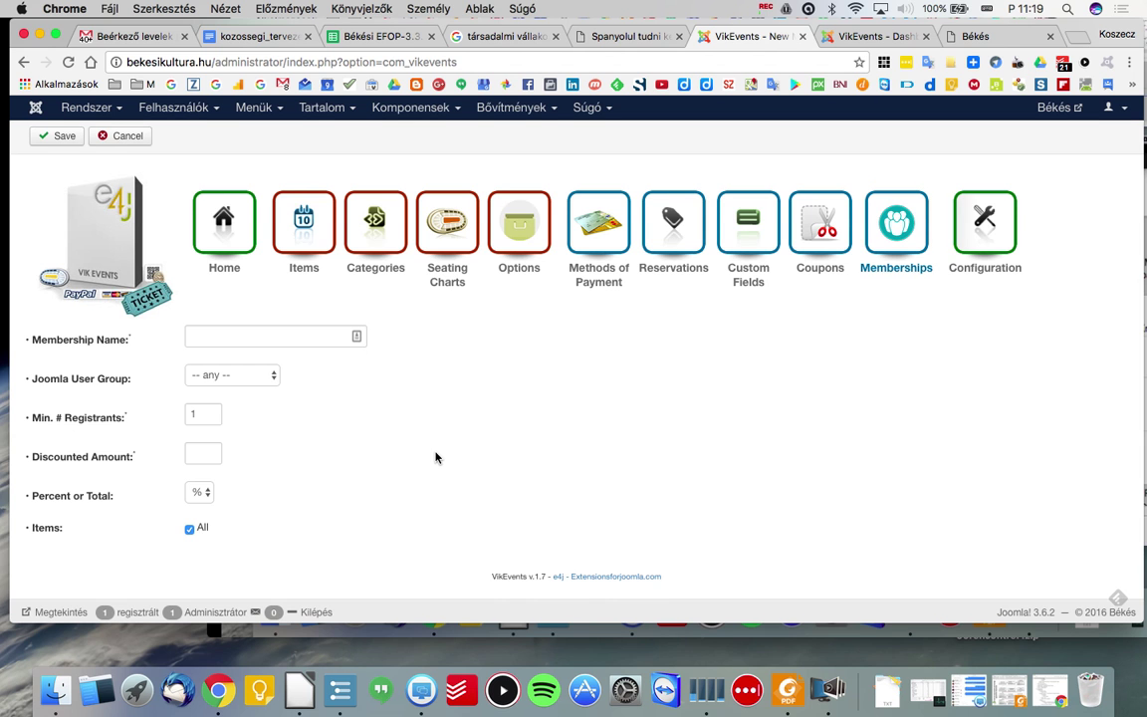
# Examine the membership's minimum number of registrants setting.
pyautogui.tripleClick(98, 416)
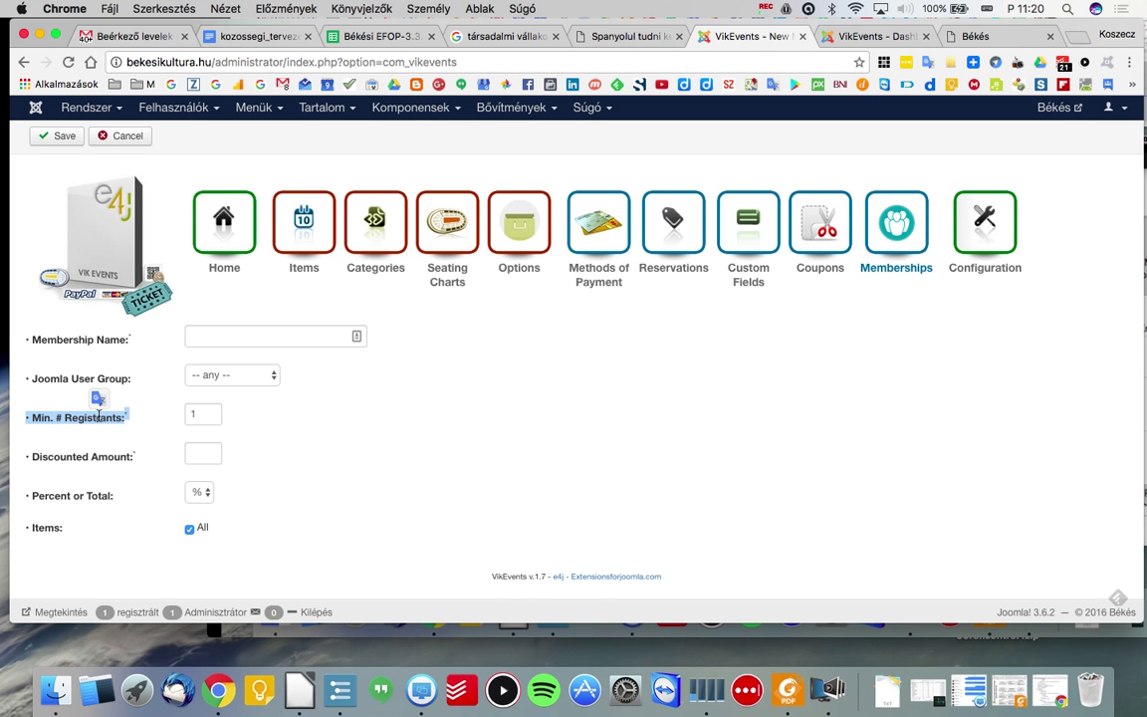
pyautogui.doubleClick(99, 419)
pyautogui.tripleClick(100, 420)
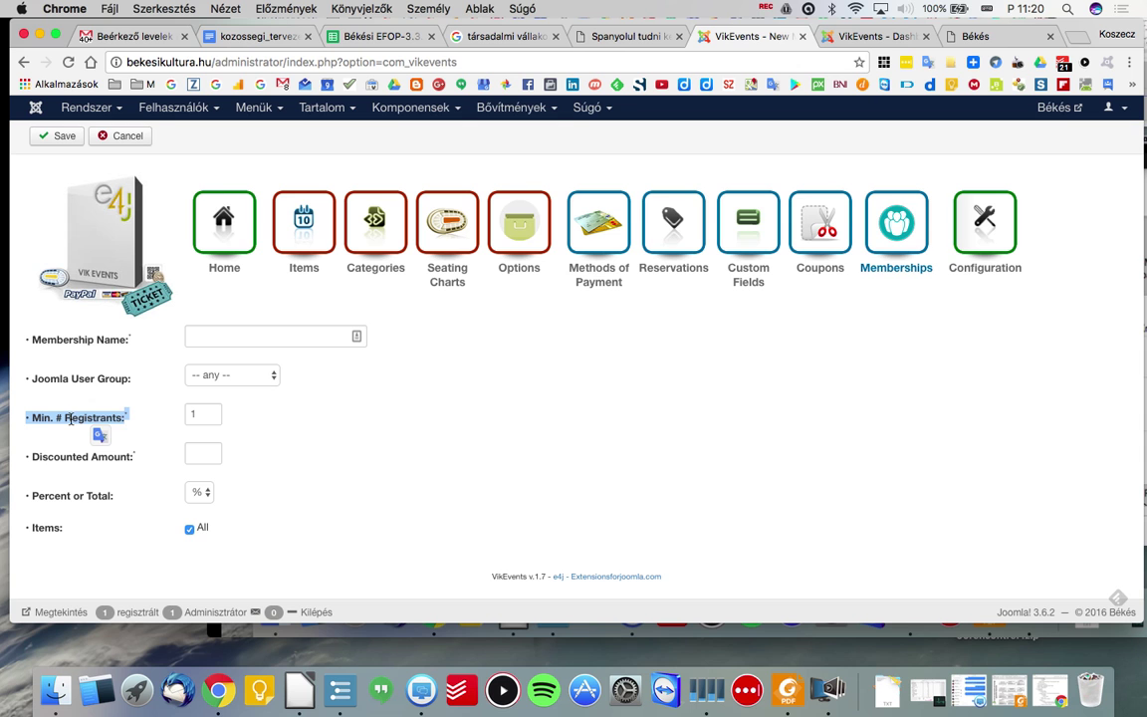
pyautogui.click(216, 406)
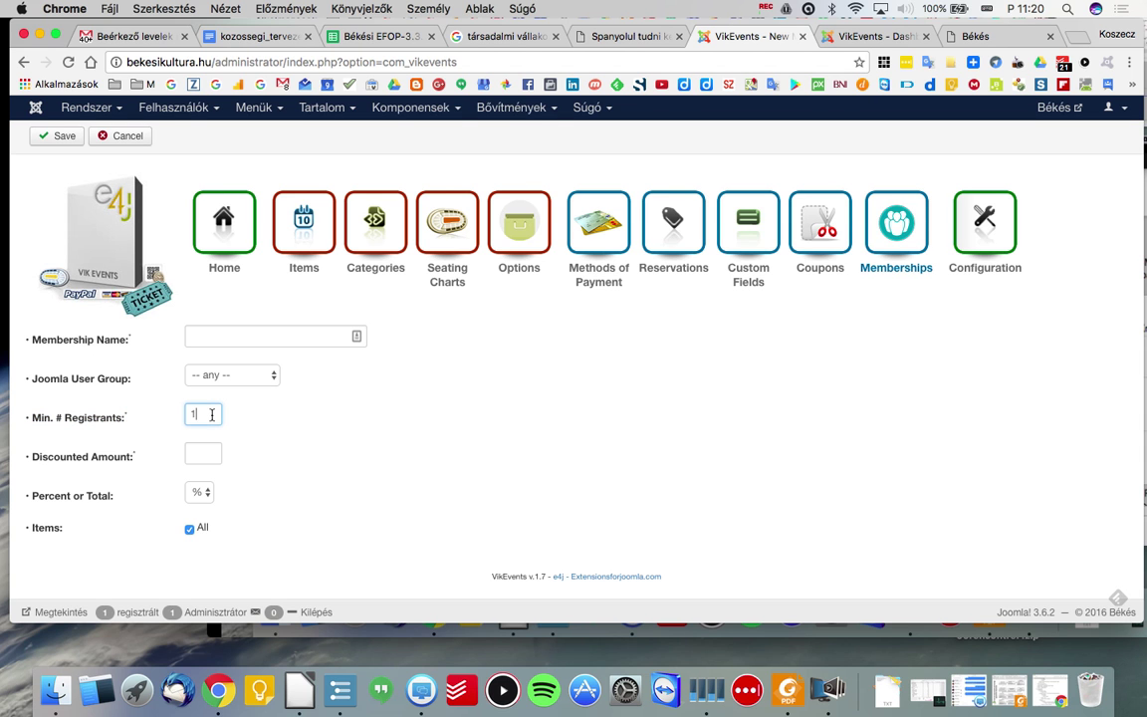
pyautogui.click(371, 439)
pyautogui.scroll(2, 372, 439)
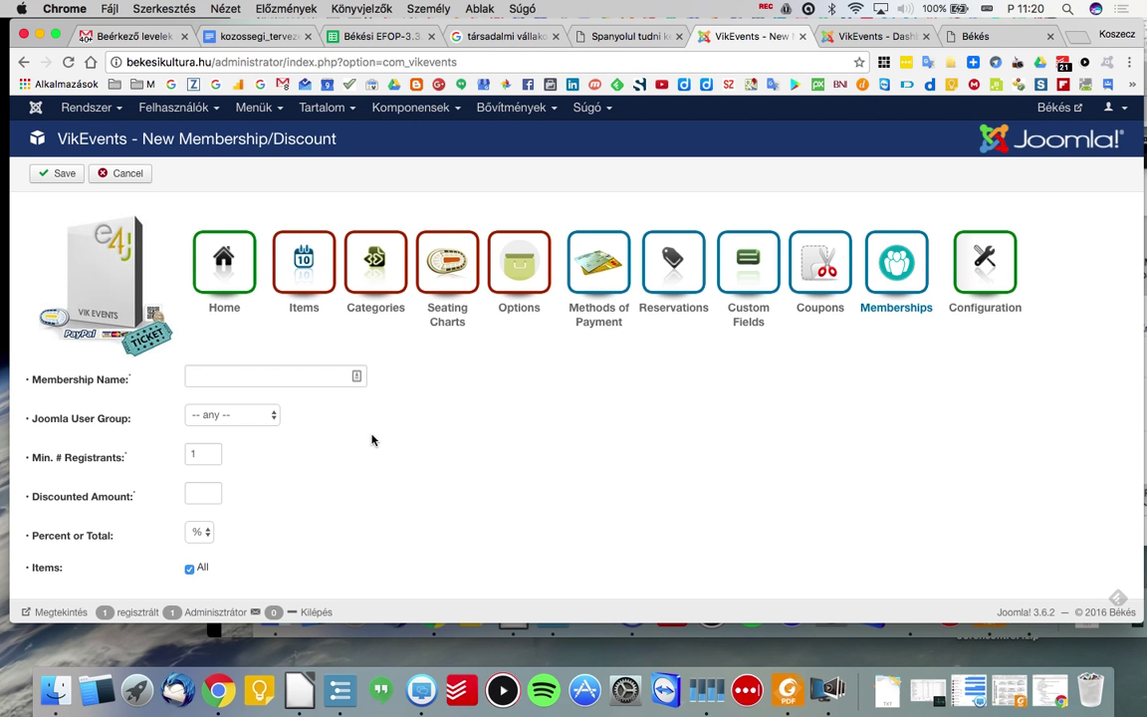
# View the Spanyolul tudni kell event's public page down to the login area, and cancel the new membership form.
pyautogui.click(665, 37)
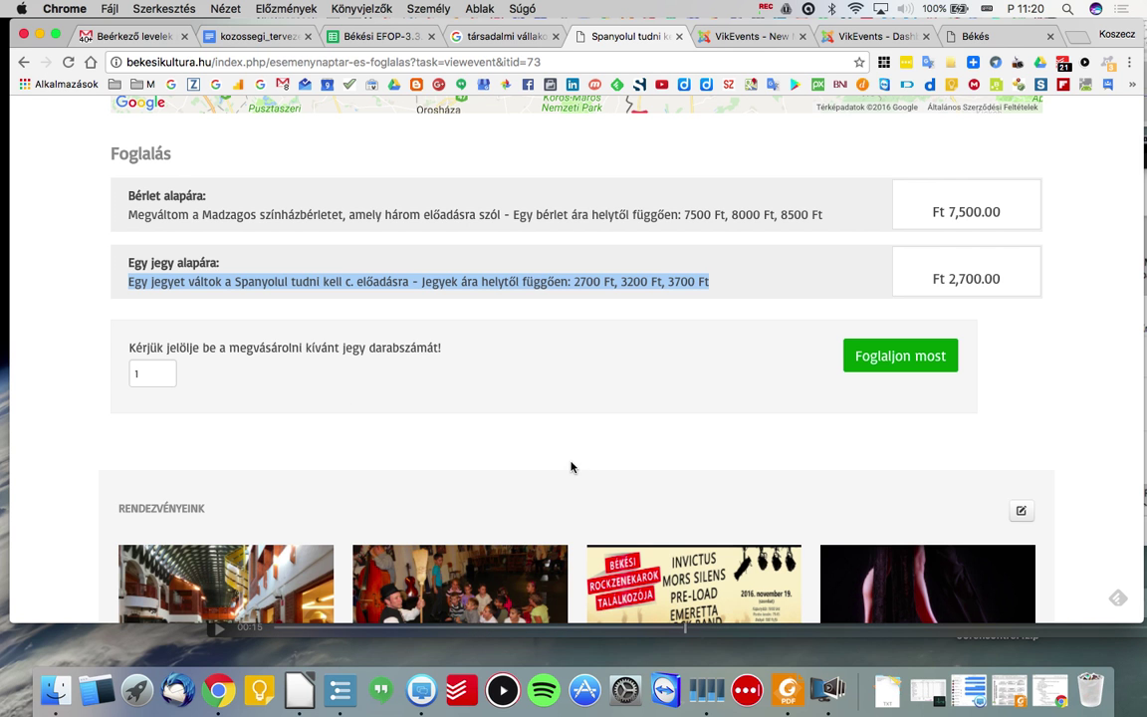
pyautogui.scroll(-10, 565, 449)
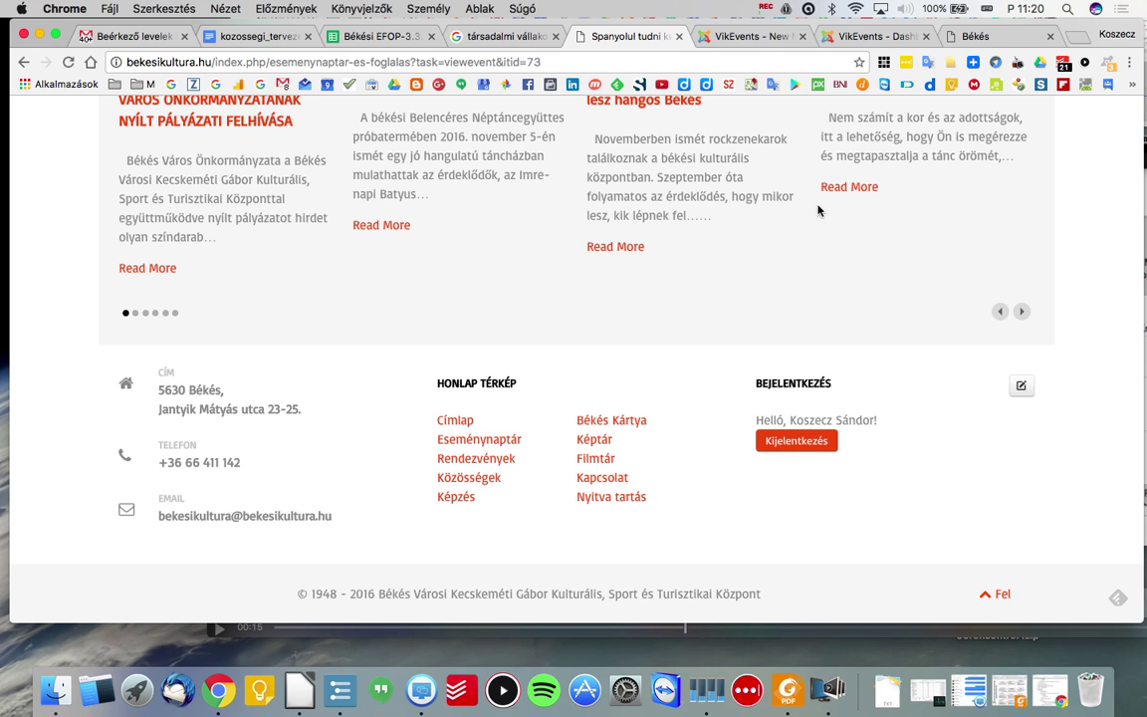
pyautogui.click(760, 37)
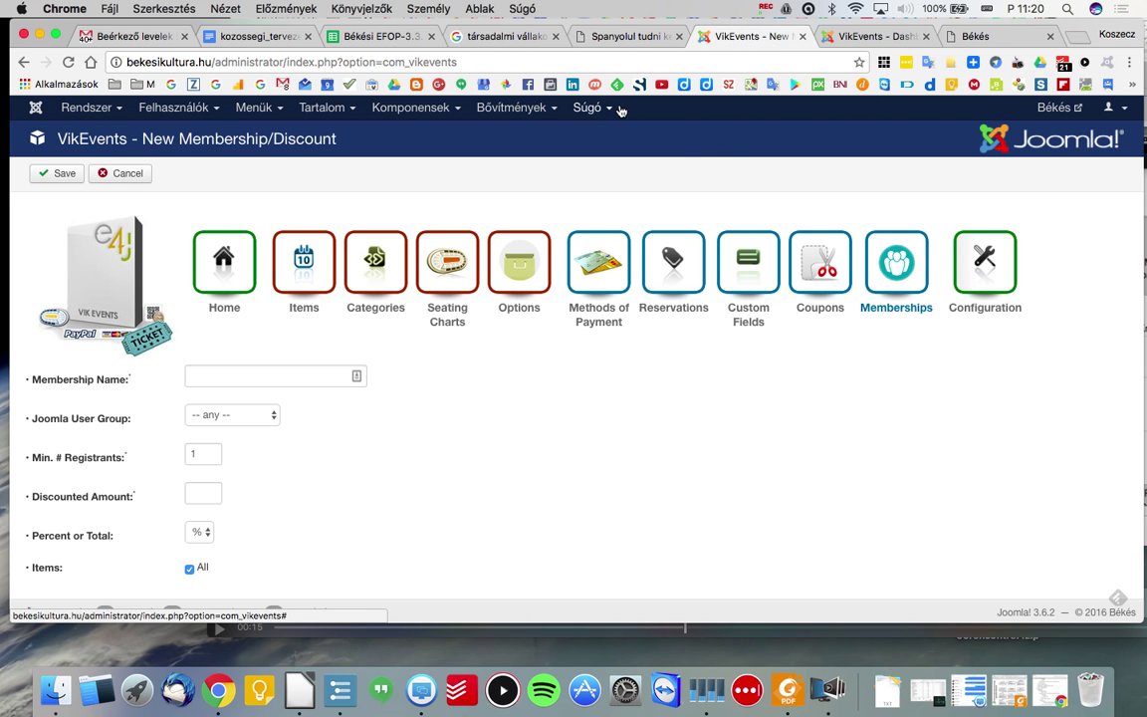
pyautogui.click(120, 176)
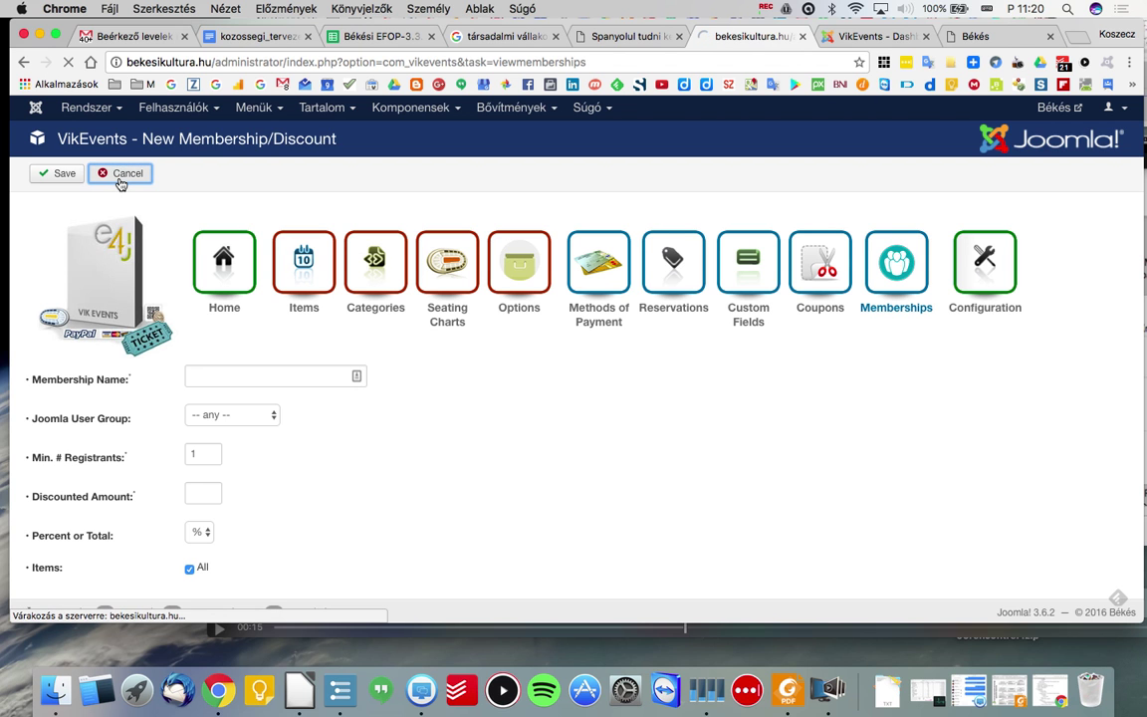
# Open the Joomla user management list and look through the registered users and their groups.
pyautogui.click(182, 109)
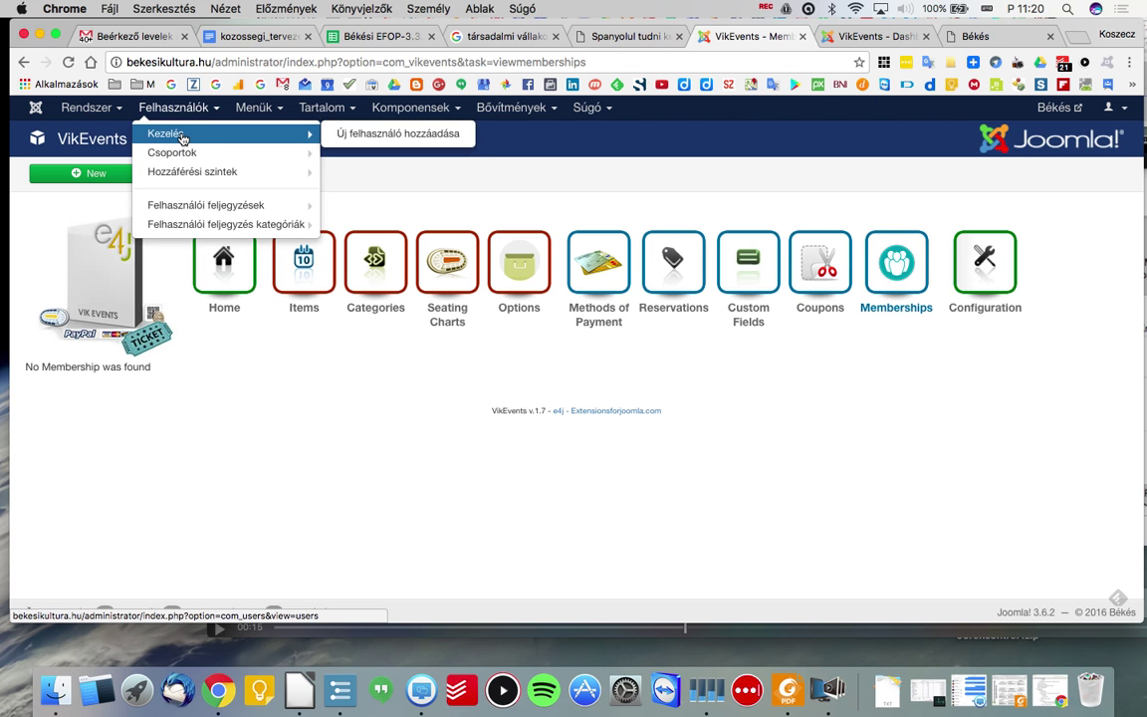
pyautogui.click(183, 134)
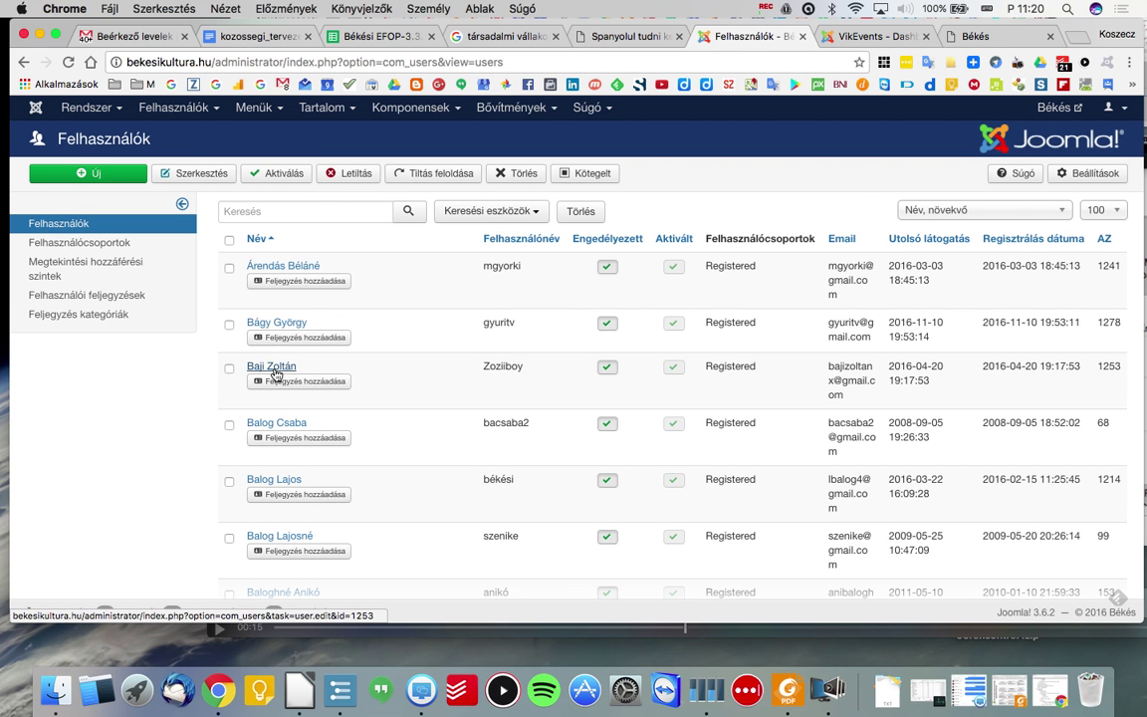
pyautogui.scroll(-10, 461, 379)
pyautogui.scroll(-15, 461, 378)
pyautogui.scroll(-5, 462, 378)
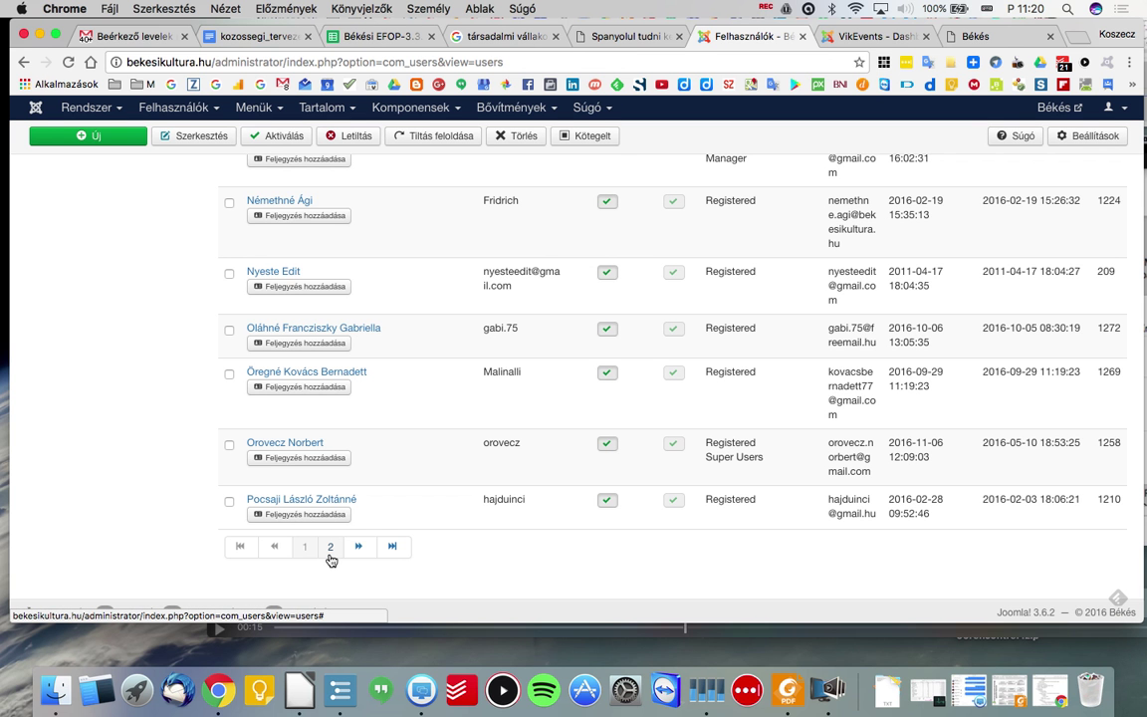
pyautogui.scroll(20, 332, 561)
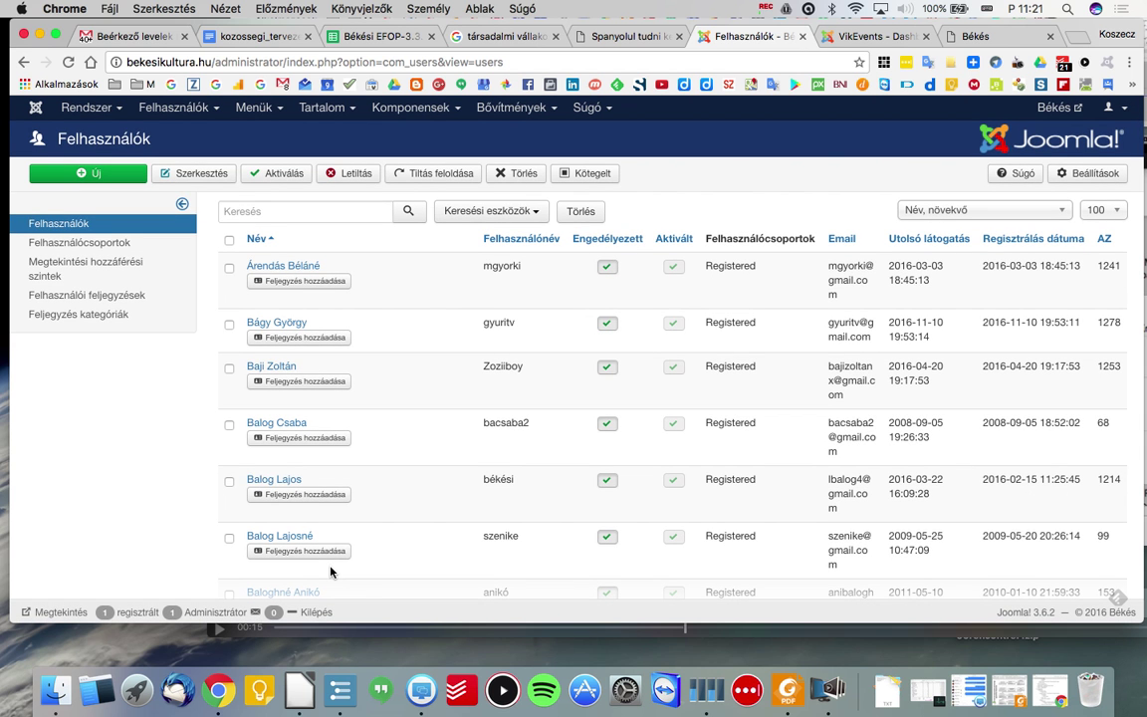
# Return to the VikEvents dashboard, view the component's user group permissions, and leave them without saving.
pyautogui.click(426, 110)
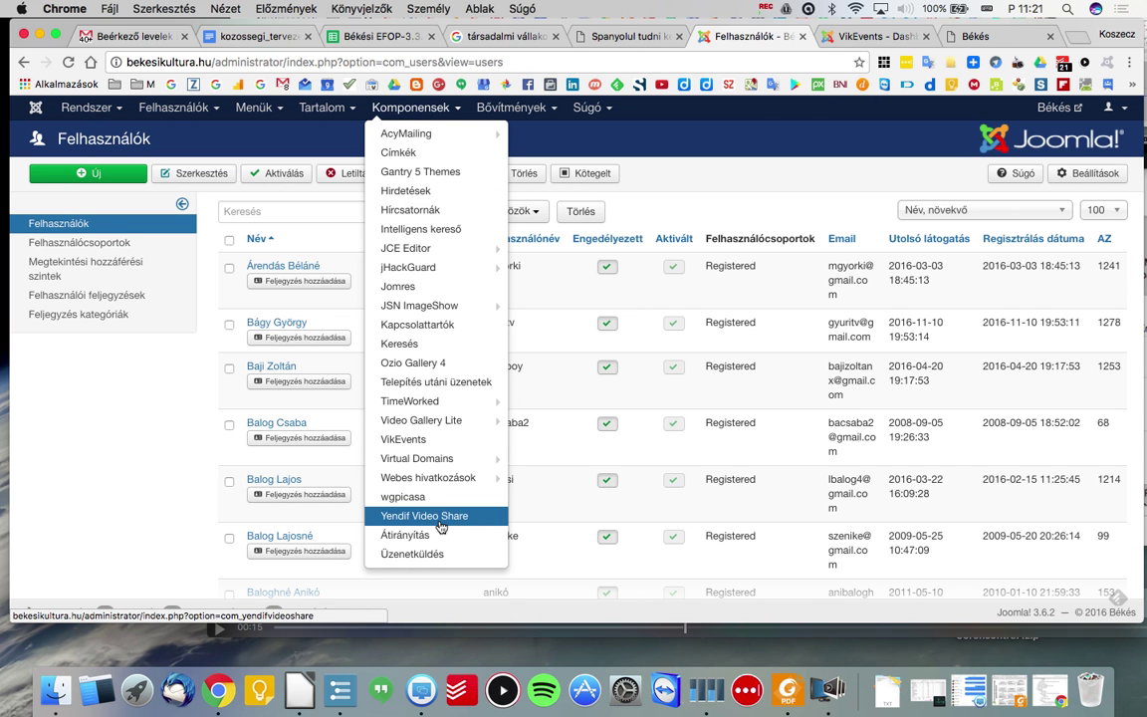
pyautogui.click(424, 441)
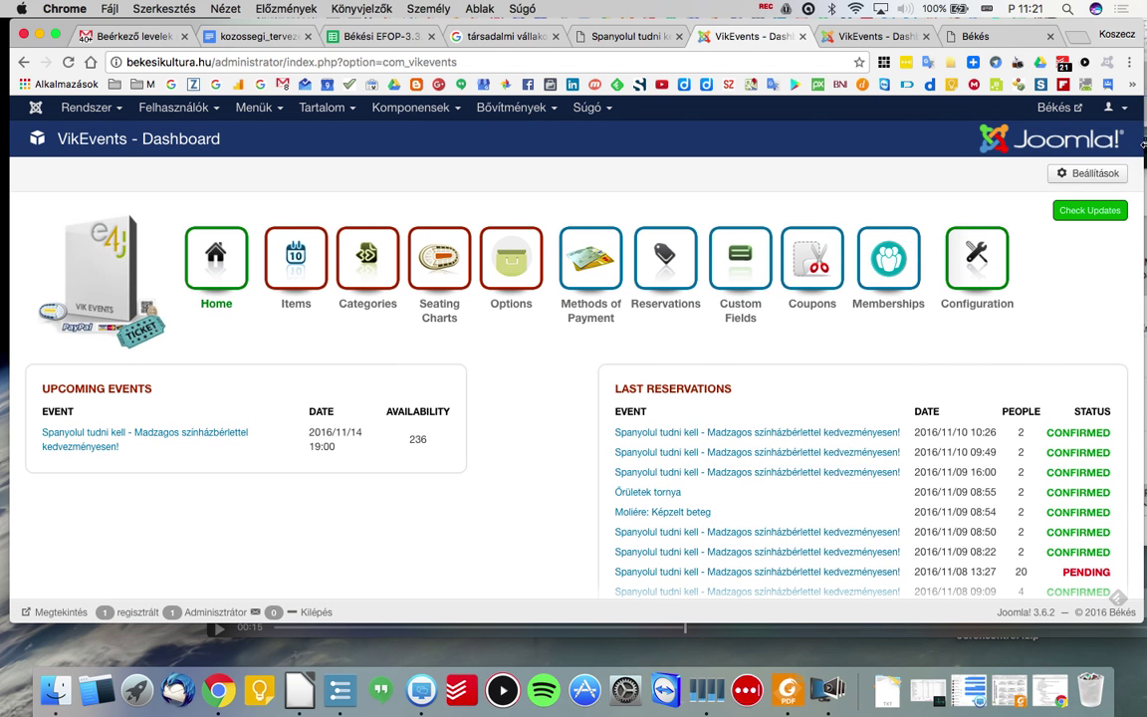
pyautogui.click(1088, 173)
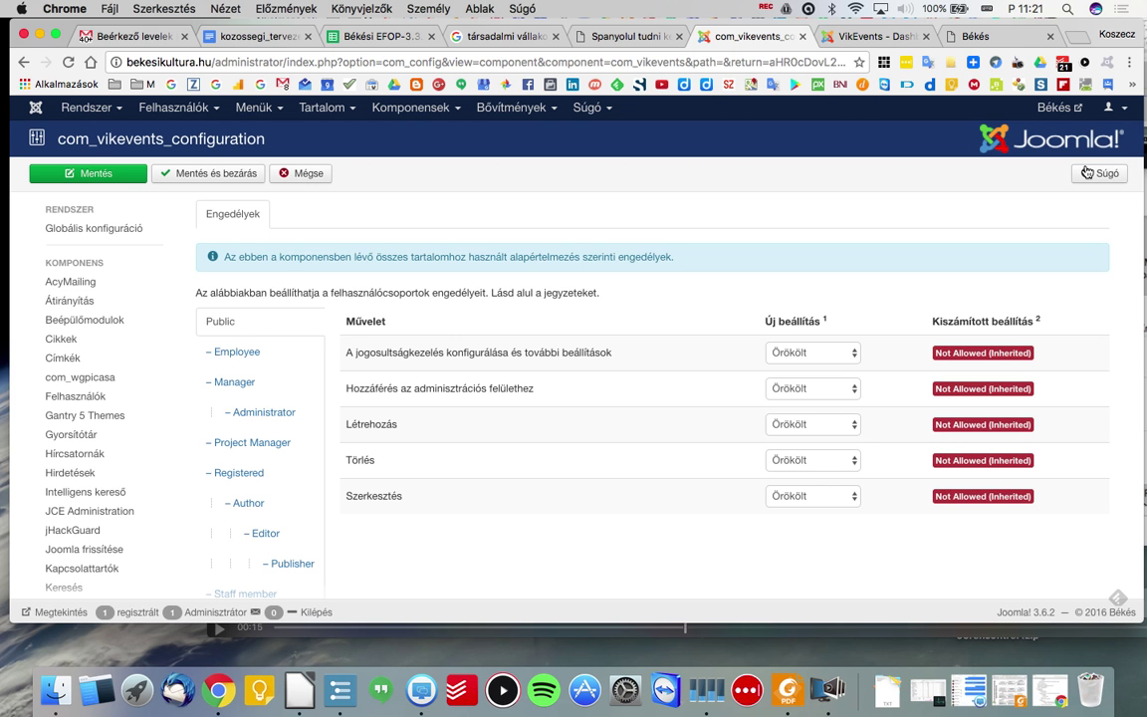
pyautogui.click(295, 179)
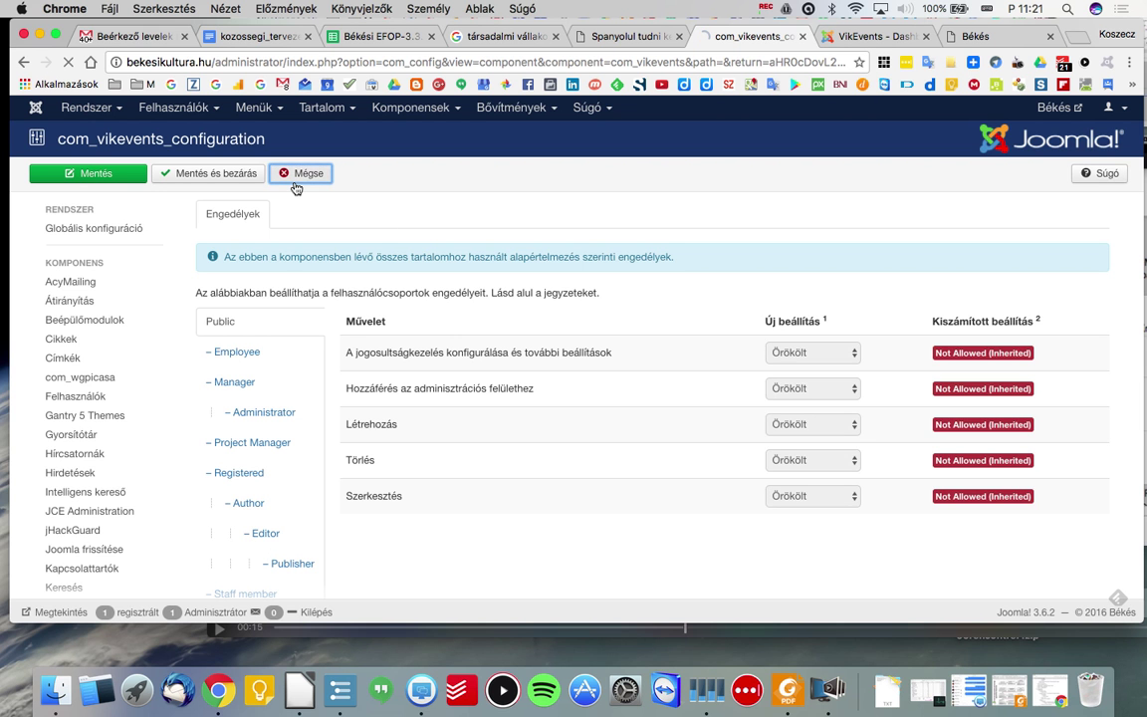
# Open the VikEvents seating charts overview listing the theatre maps.
pyautogui.click(400, 109)
pyautogui.click(363, 179)
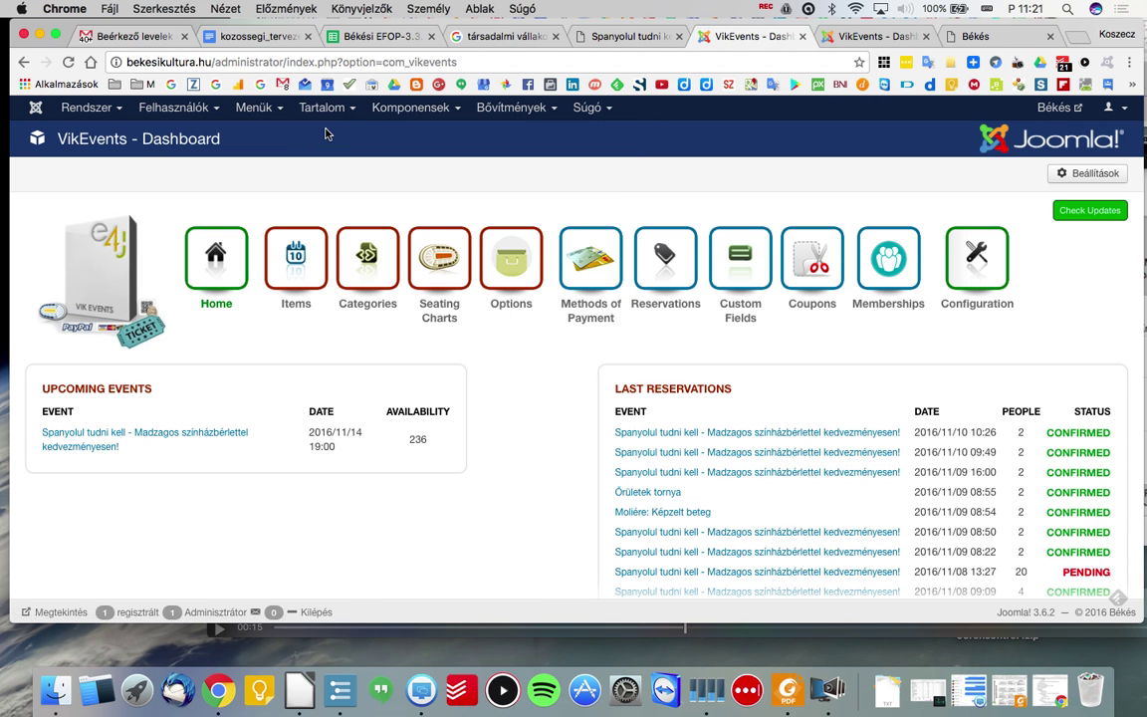
pyautogui.click(443, 275)
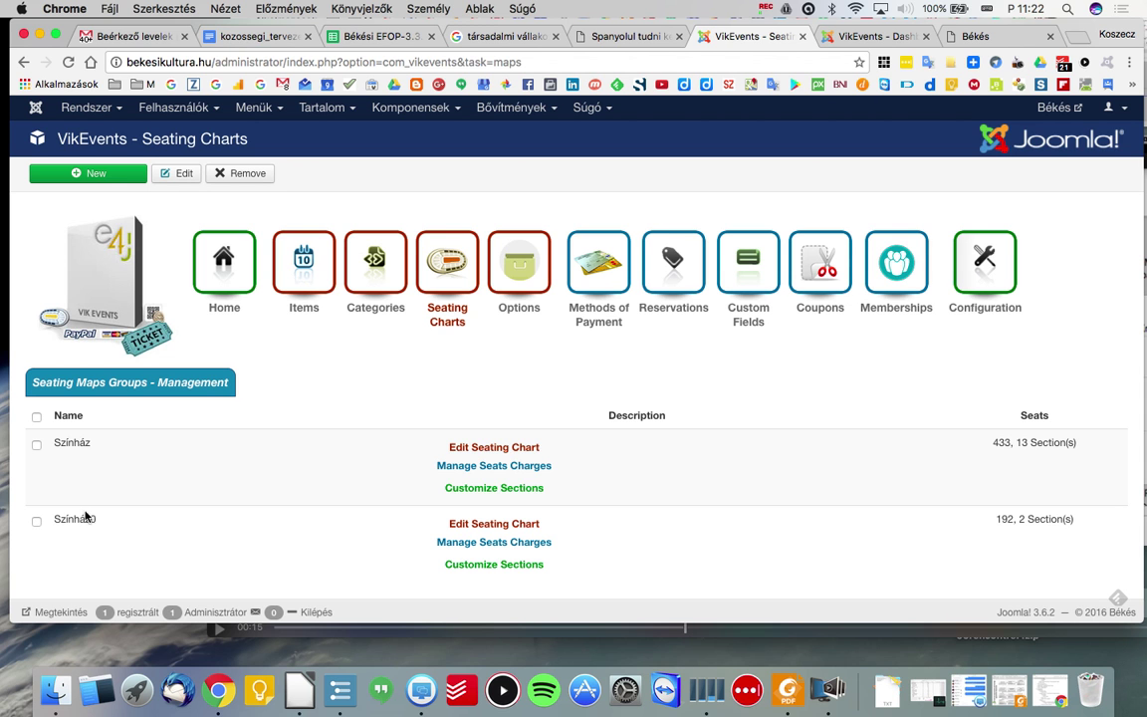
# View the Színház0 seating chart drawing and leave it without saving.
pyautogui.click(491, 523)
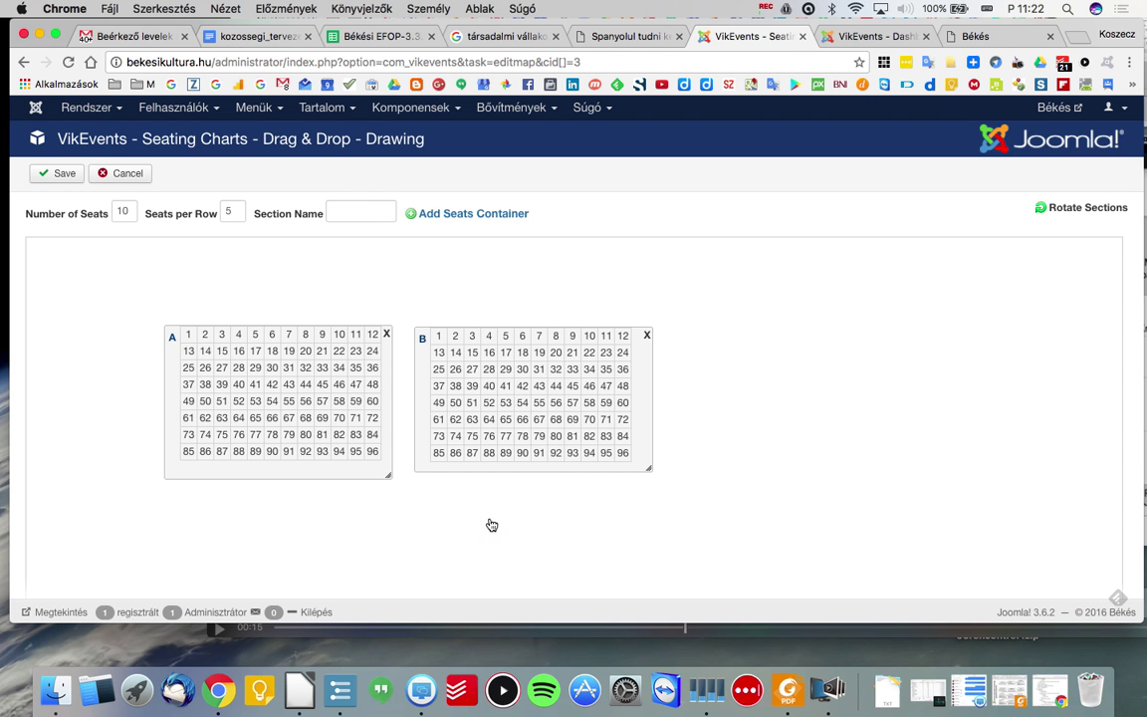
pyautogui.click(121, 174)
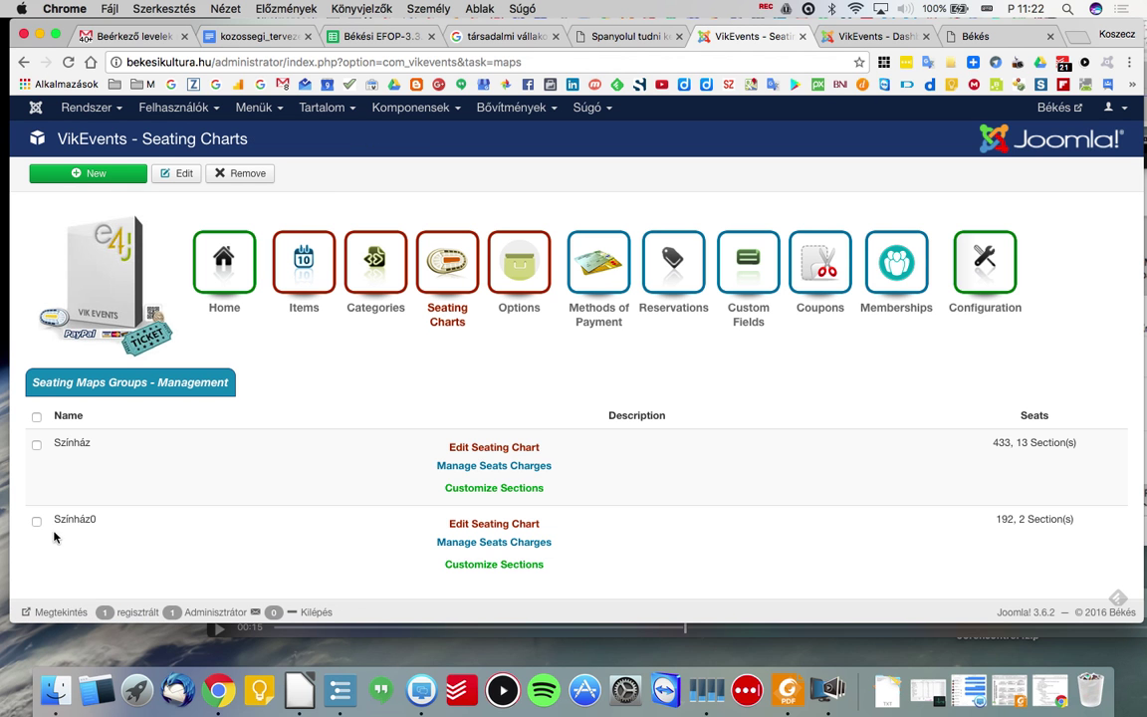
pyautogui.click(36, 524)
pyautogui.scroll(-2, 183, 510)
pyautogui.scroll(2, 182, 510)
pyautogui.click(36, 522)
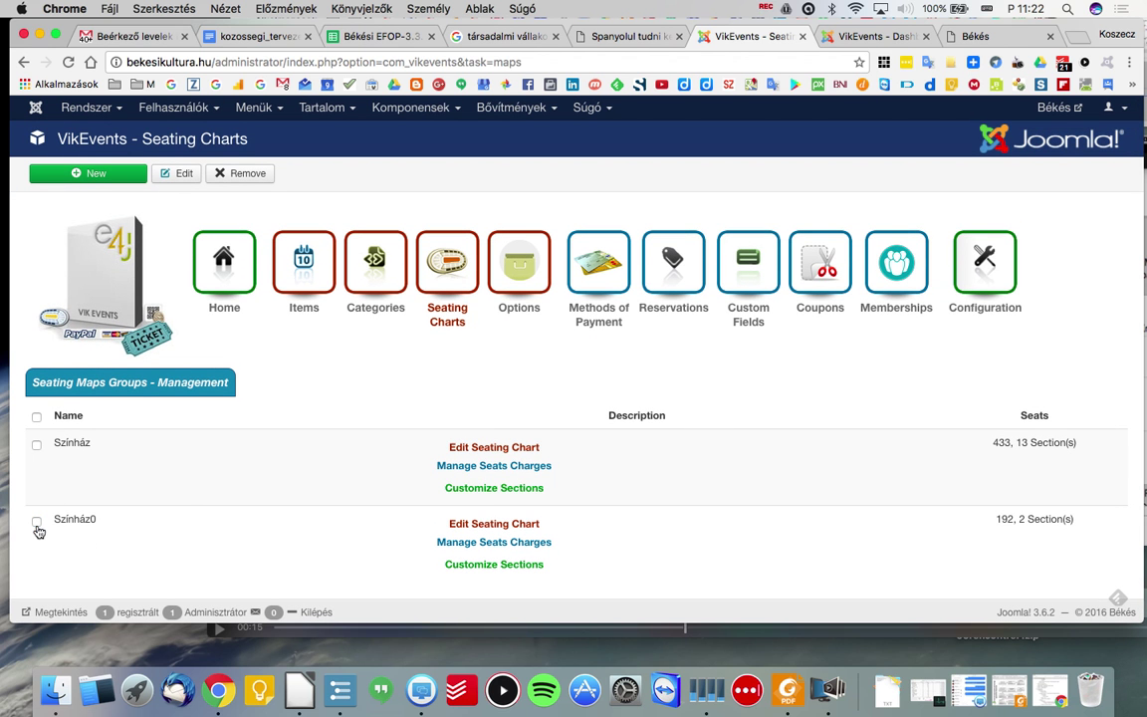
pyautogui.click(87, 178)
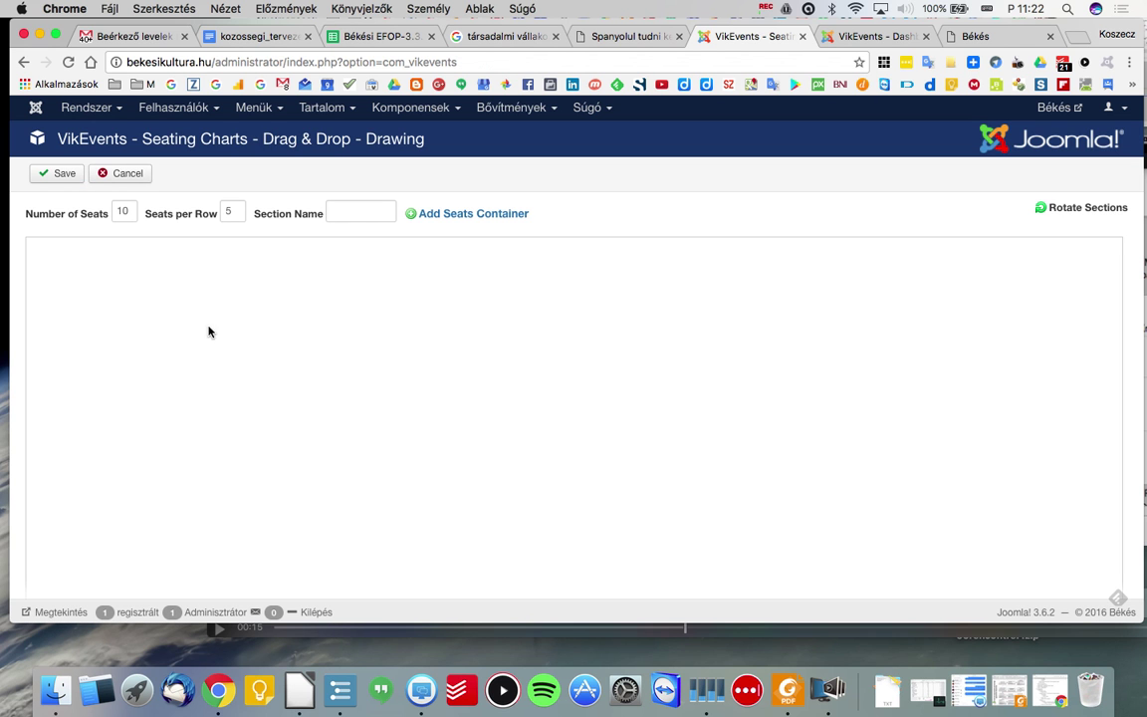
pyautogui.scroll(-3, 284, 413)
pyautogui.scroll(-5, 284, 414)
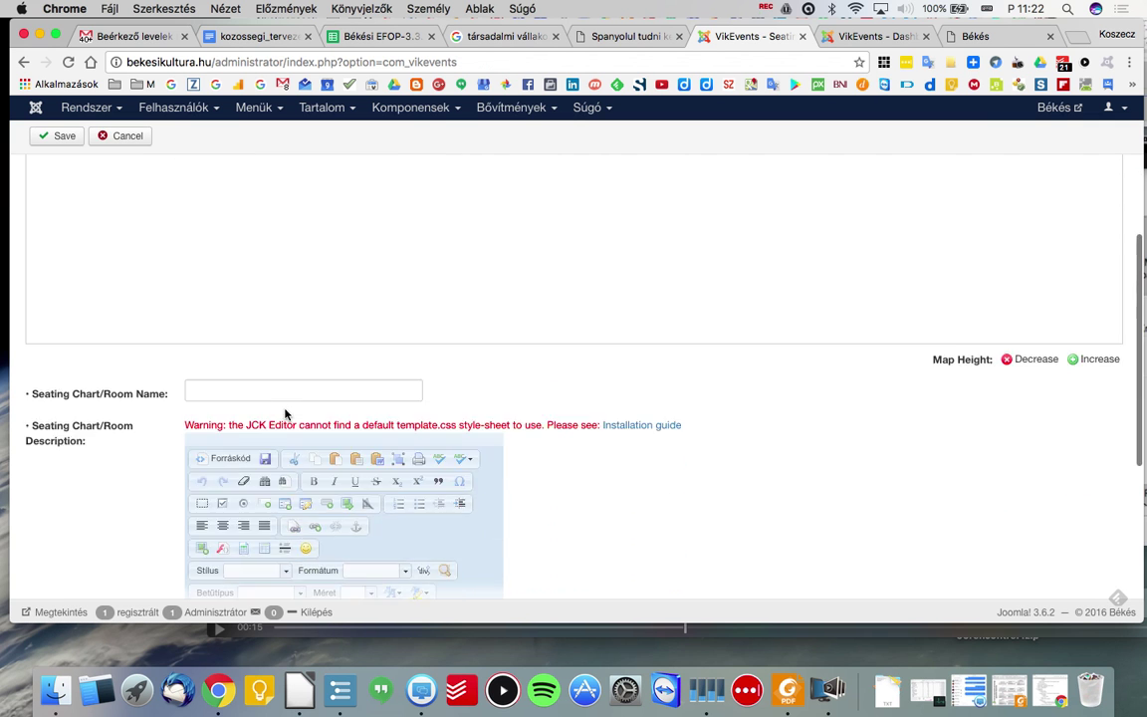
pyautogui.click(236, 301)
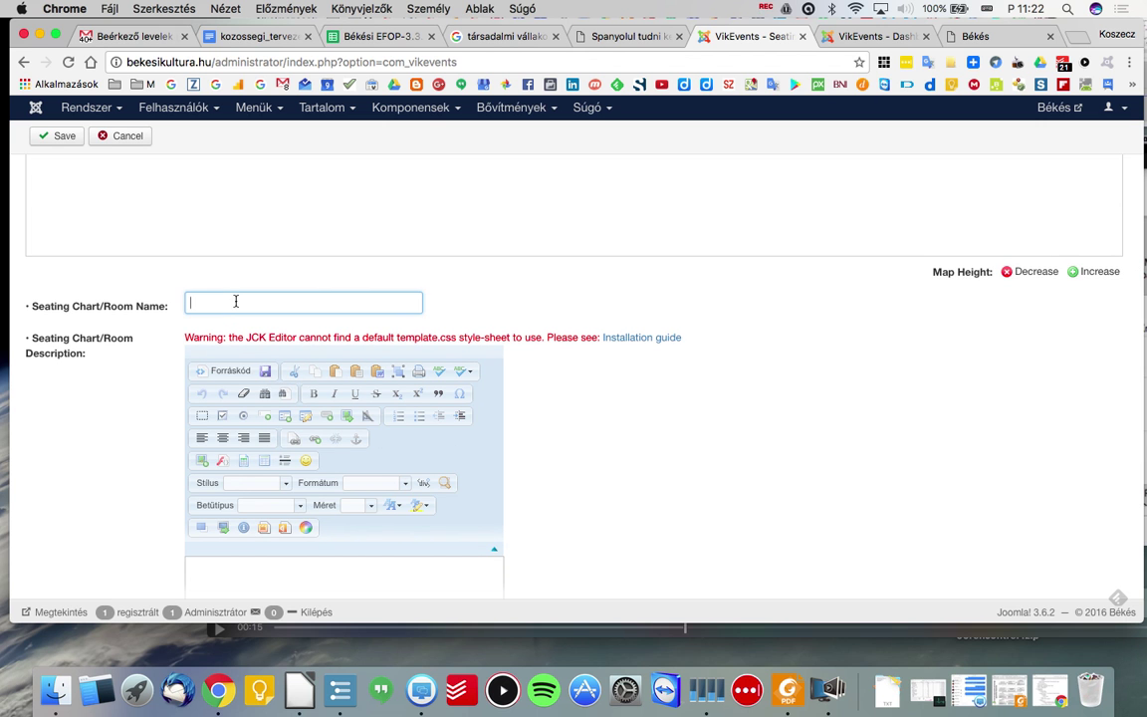
pyautogui.scroll(6, 236, 302)
pyautogui.click(125, 136)
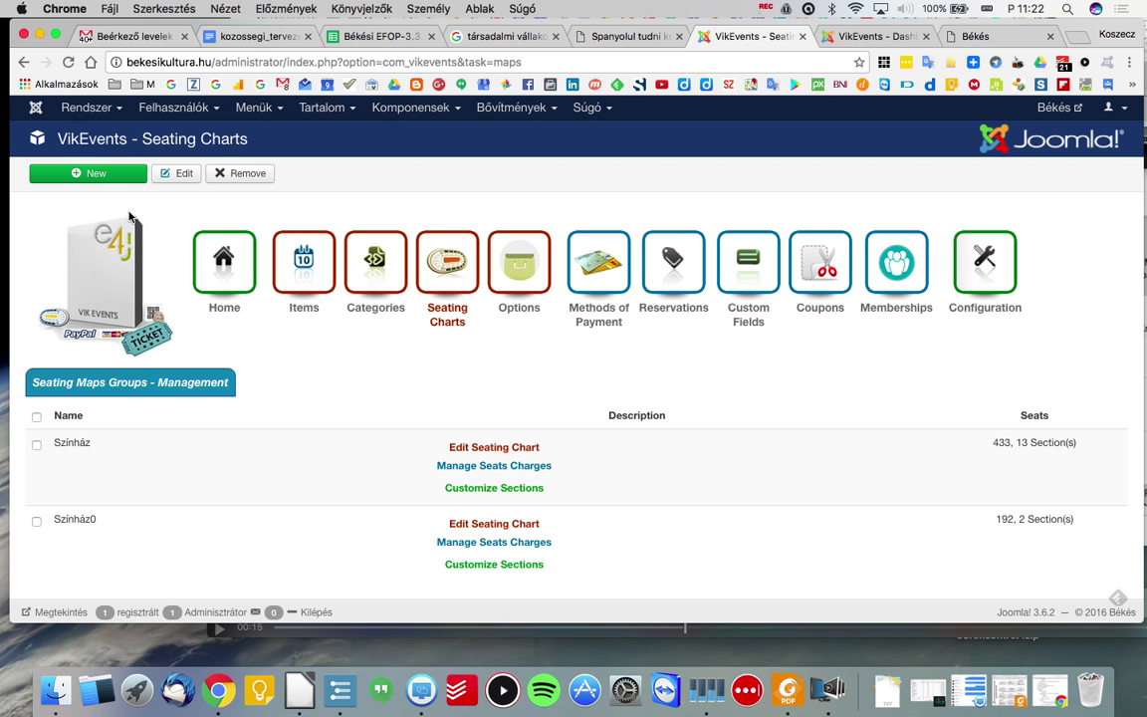
# Open the Színház0 seating chart for editing and rename the room Kápolna.
pyautogui.click(488, 527)
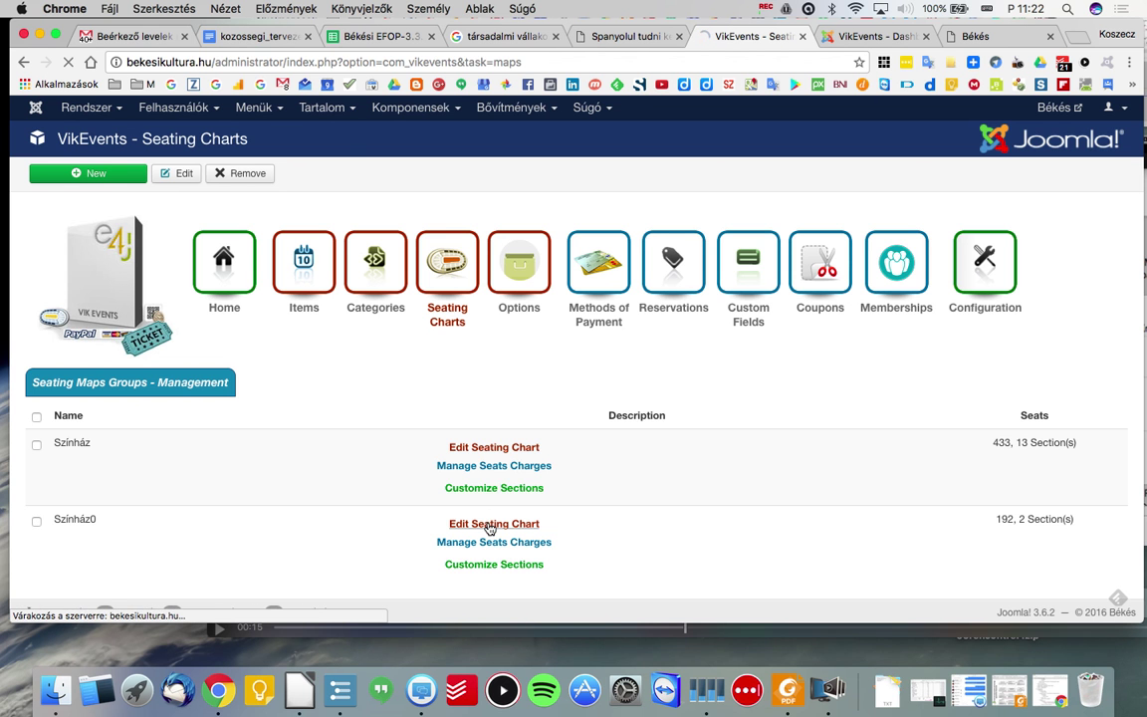
pyautogui.scroll(-10, 490, 529)
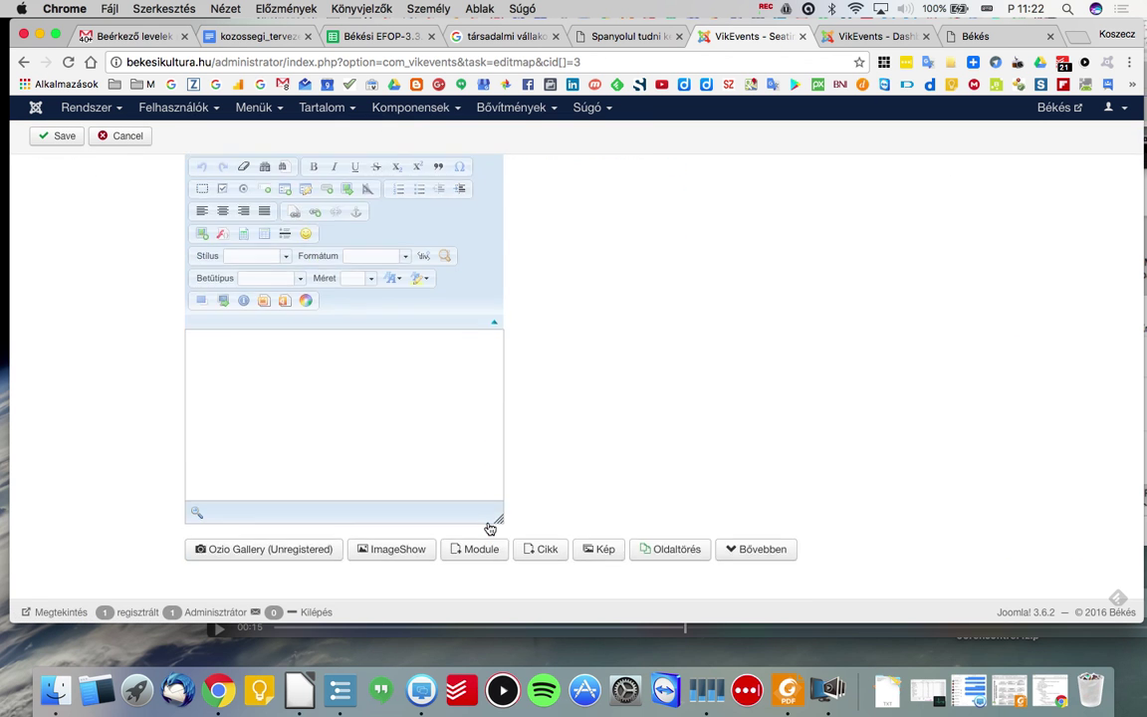
pyautogui.scroll(3, 488, 526)
pyautogui.doubleClick(276, 273)
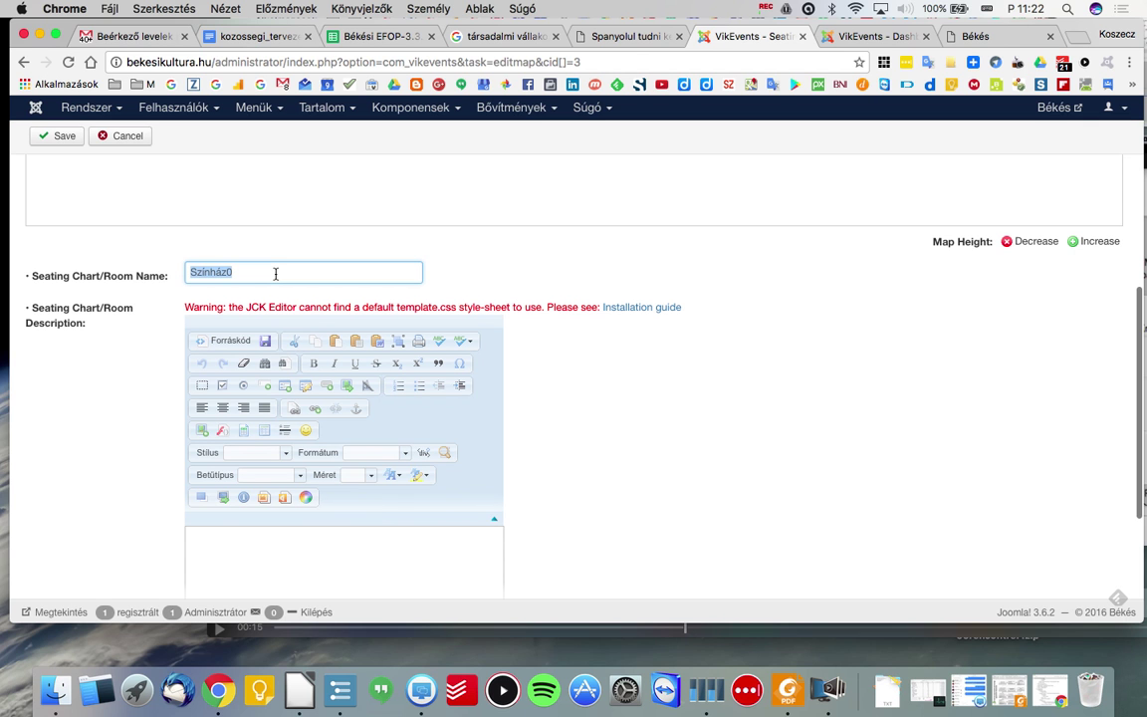
pyautogui.write('Képlo')
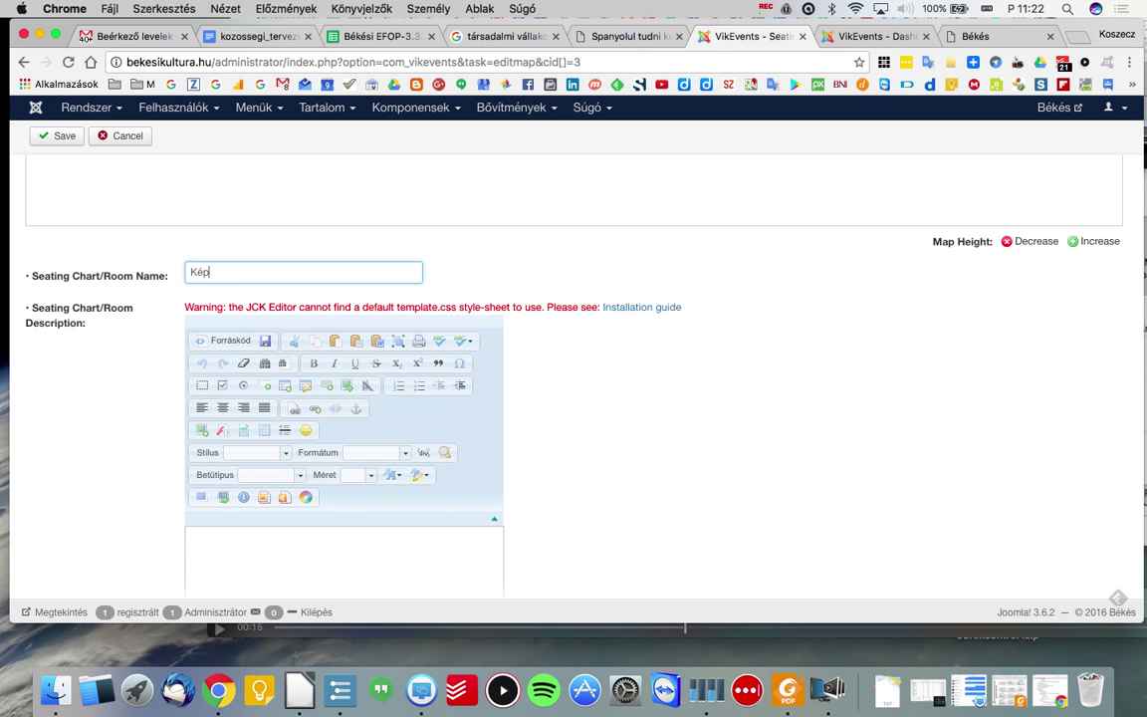
pyautogui.press('BackSpace')
pyautogui.press('BackSpace')
pyautogui.press('BackSpace')
pyautogui.press('BackSpace')
pyautogui.write('ápolna')
# Delete seat sections A and B from the Kápolna seating map.
pyautogui.scroll(-5, 675, 413)
pyautogui.scroll(15, 675, 413)
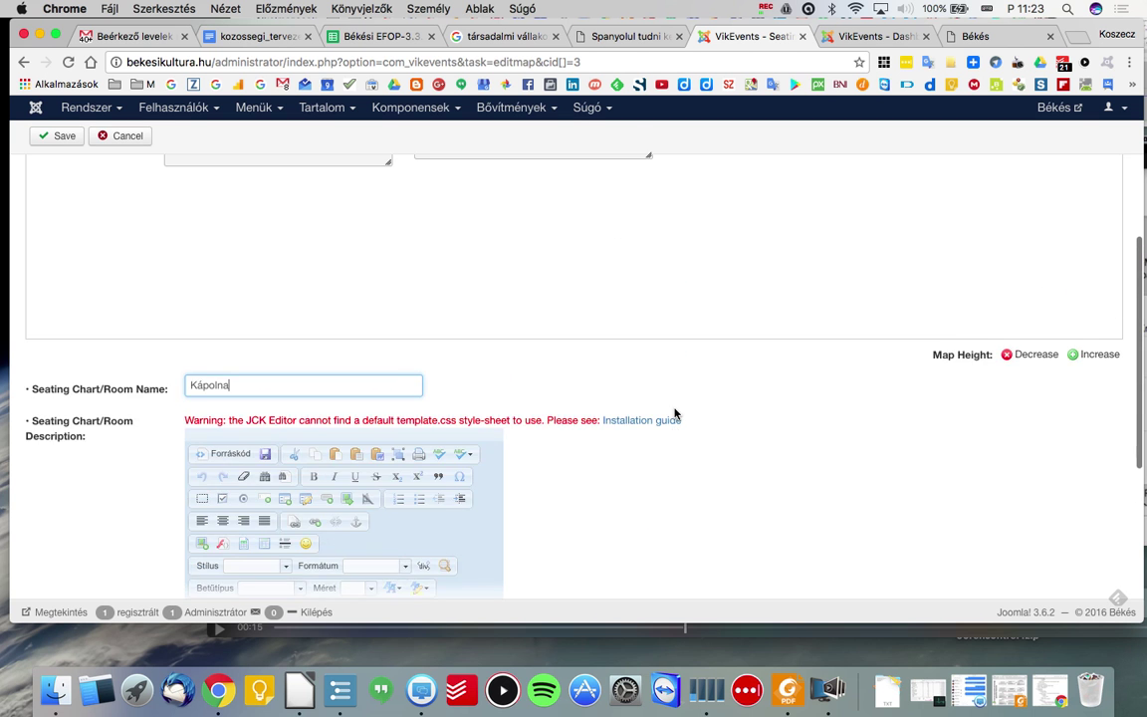
pyautogui.scroll(1, 676, 413)
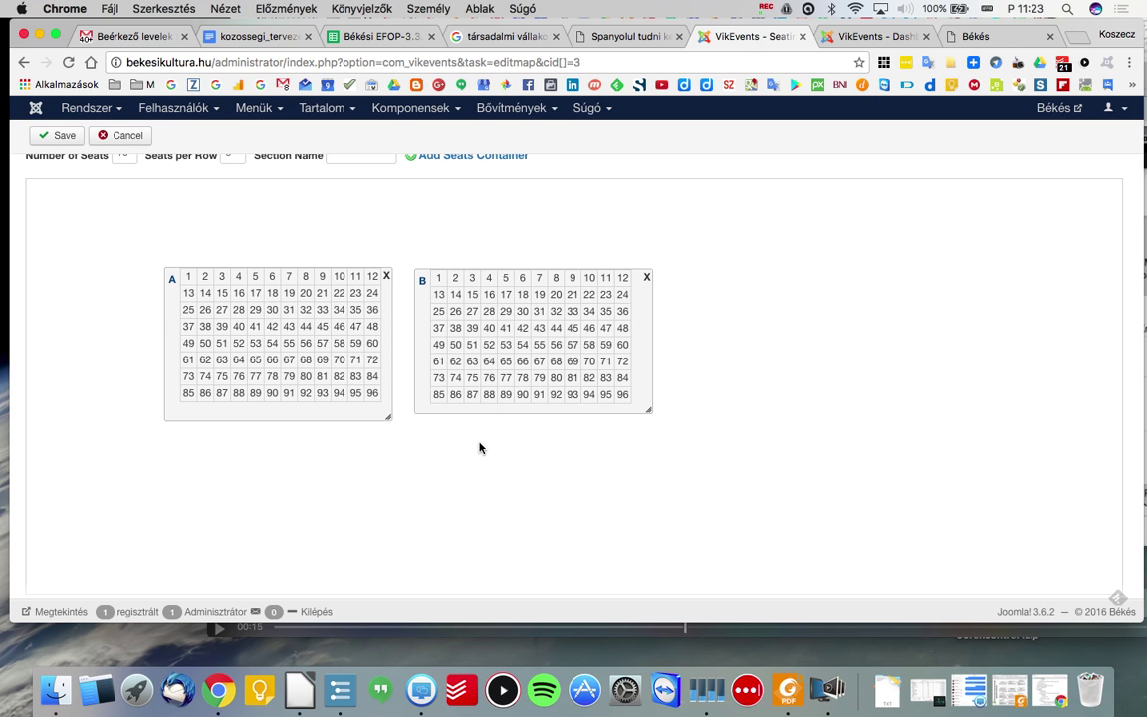
pyautogui.click(388, 279)
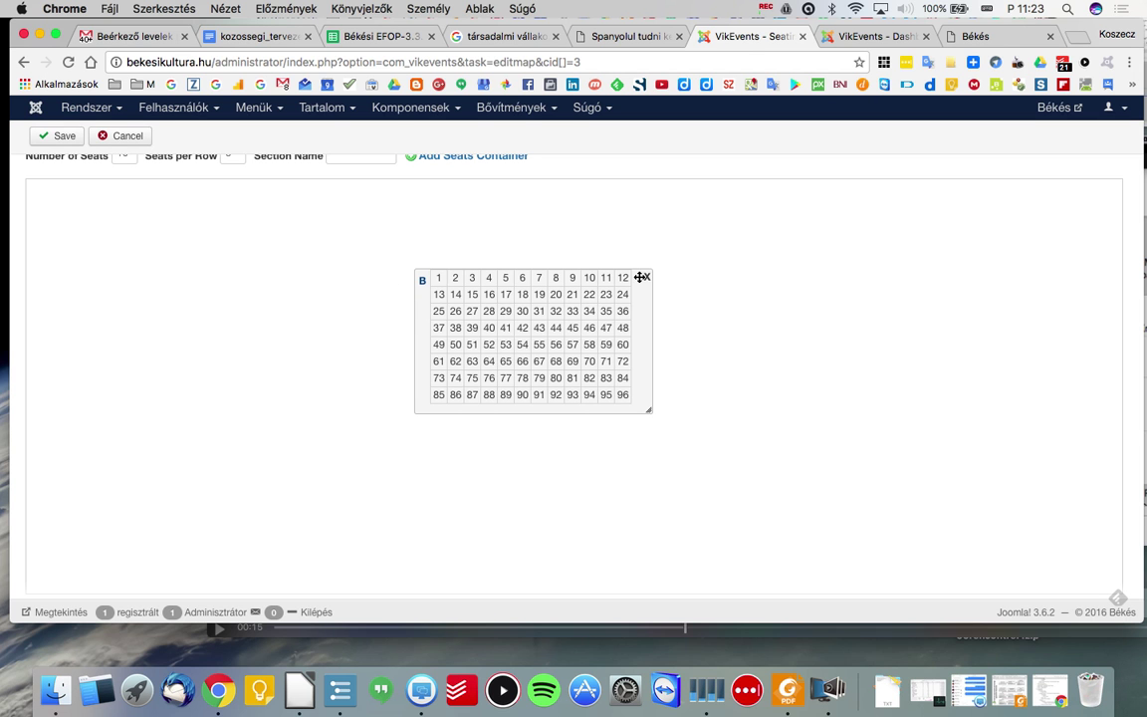
pyautogui.click(646, 279)
pyautogui.scroll(2, 476, 323)
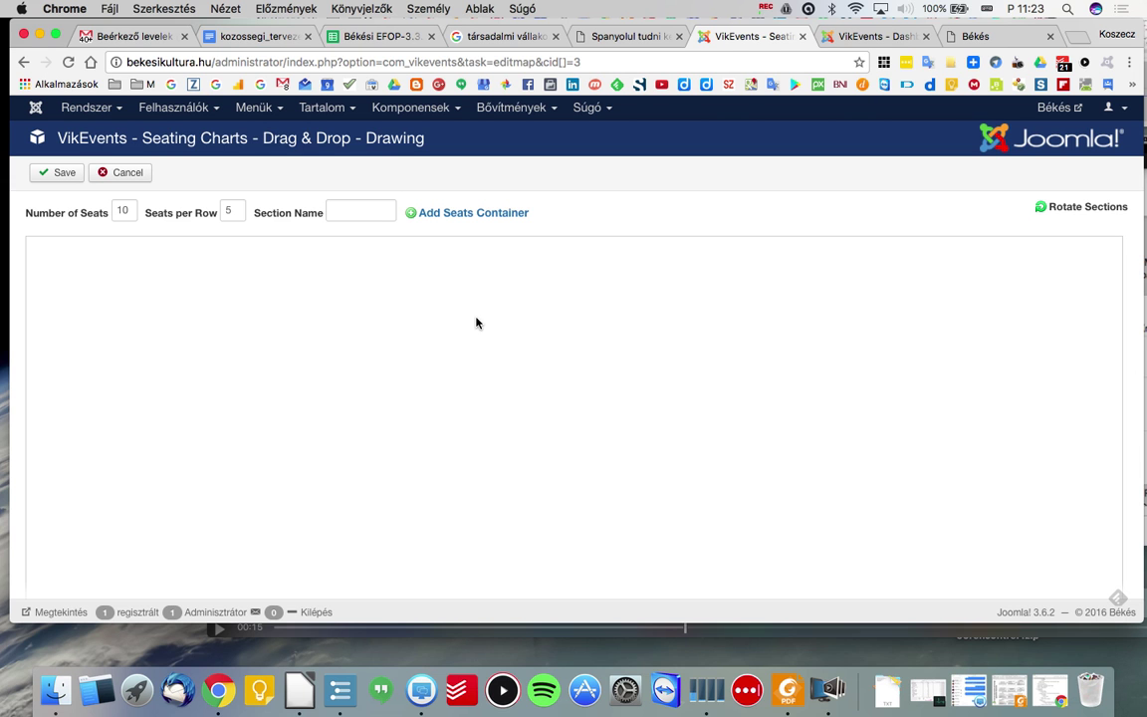
# Add a 35-seat section named Bal with 5 seats per row, and resize its container to about 157 by 174.
pyautogui.click(235, 213)
pyautogui.doubleClick(235, 213)
pyautogui.doubleClick(130, 209)
pyautogui.write('35')
pyautogui.click(362, 212)
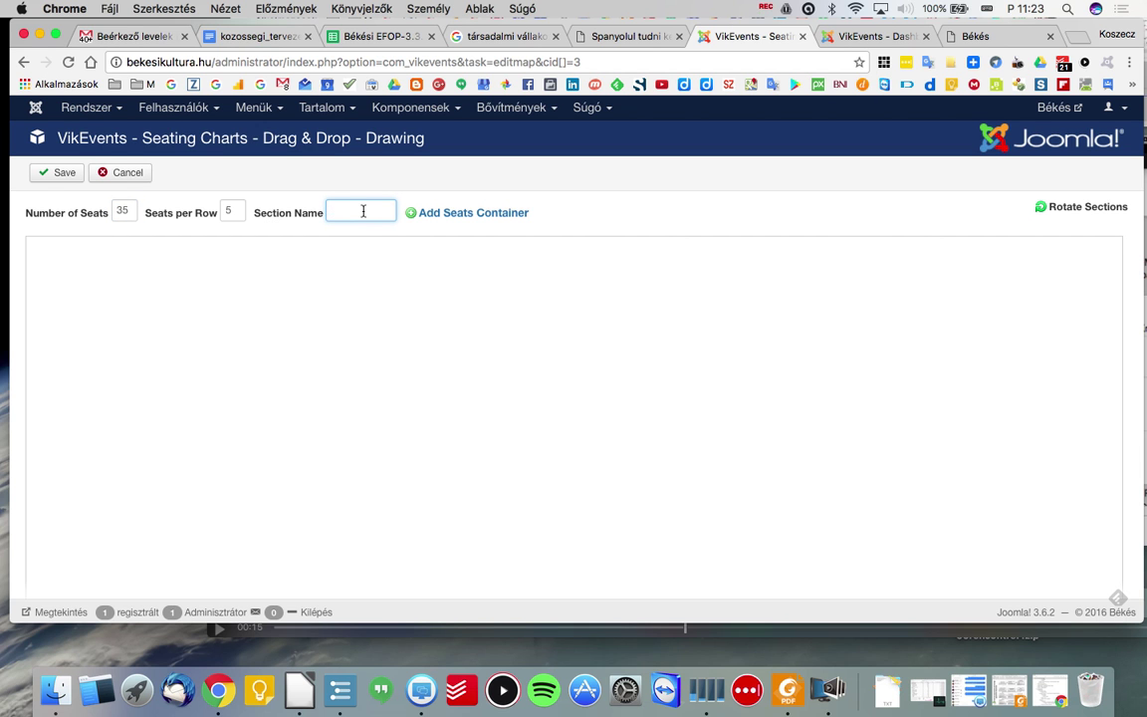
pyautogui.write('Bal')
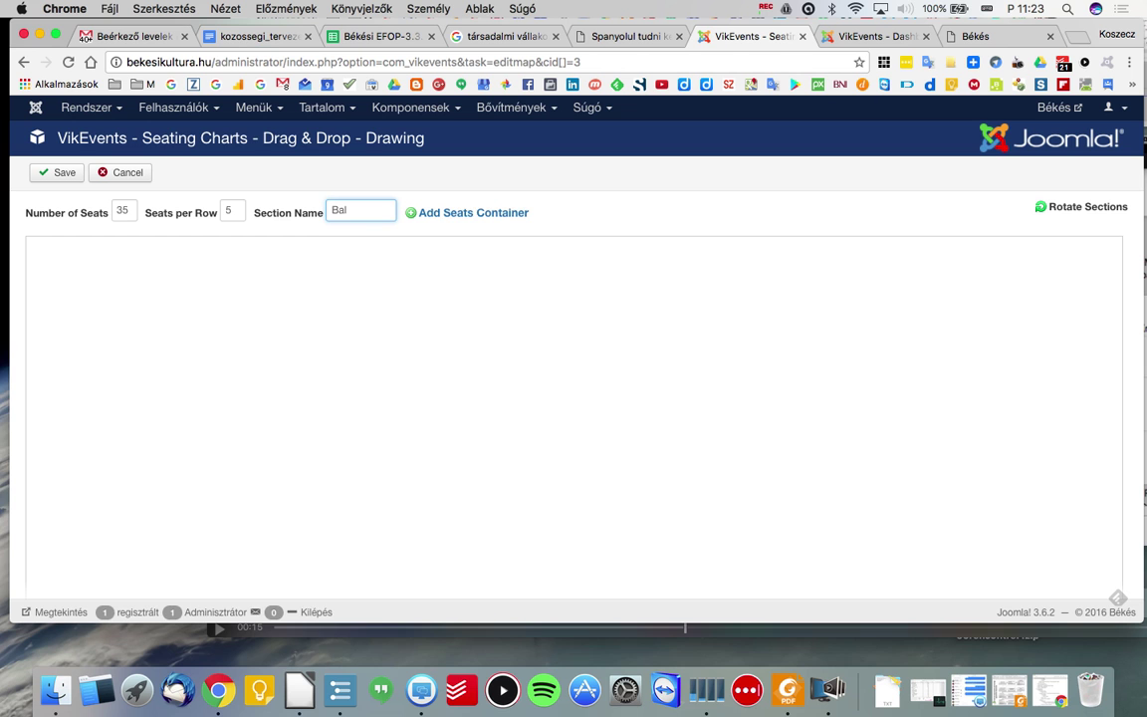
pyautogui.click(482, 214)
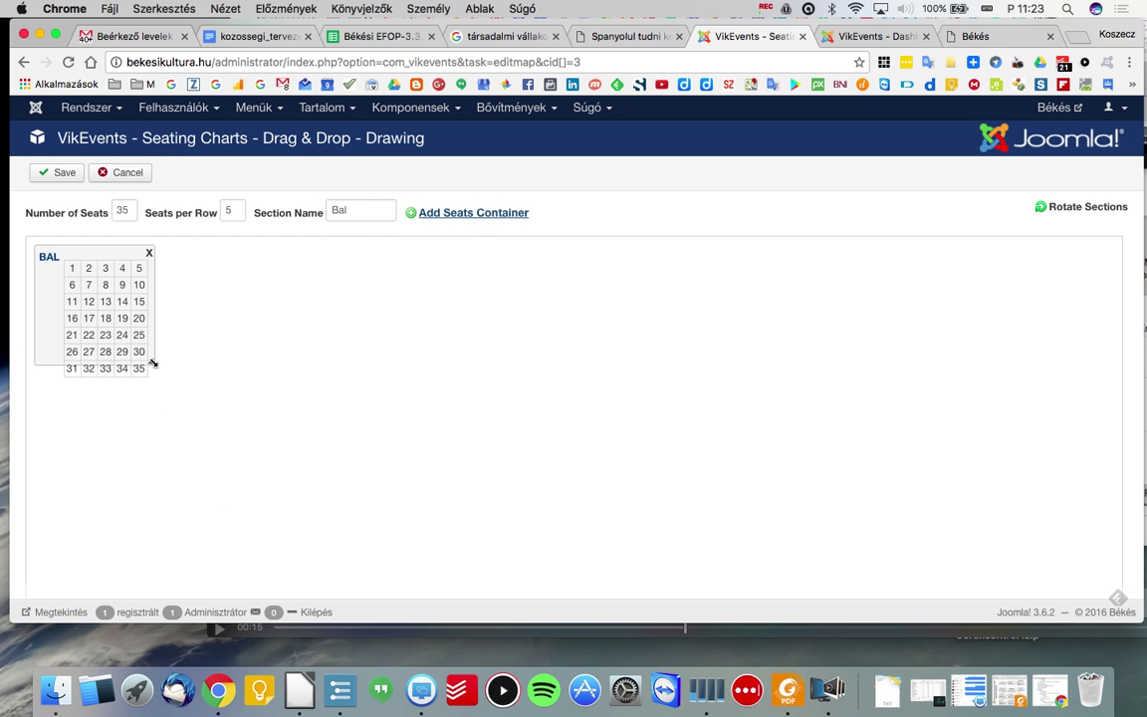
pyautogui.moveTo(153, 364)
pyautogui.mouseDown()
pyautogui.moveTo(167, 416)
pyautogui.moveTo(158, 383)
pyautogui.mouseUp()
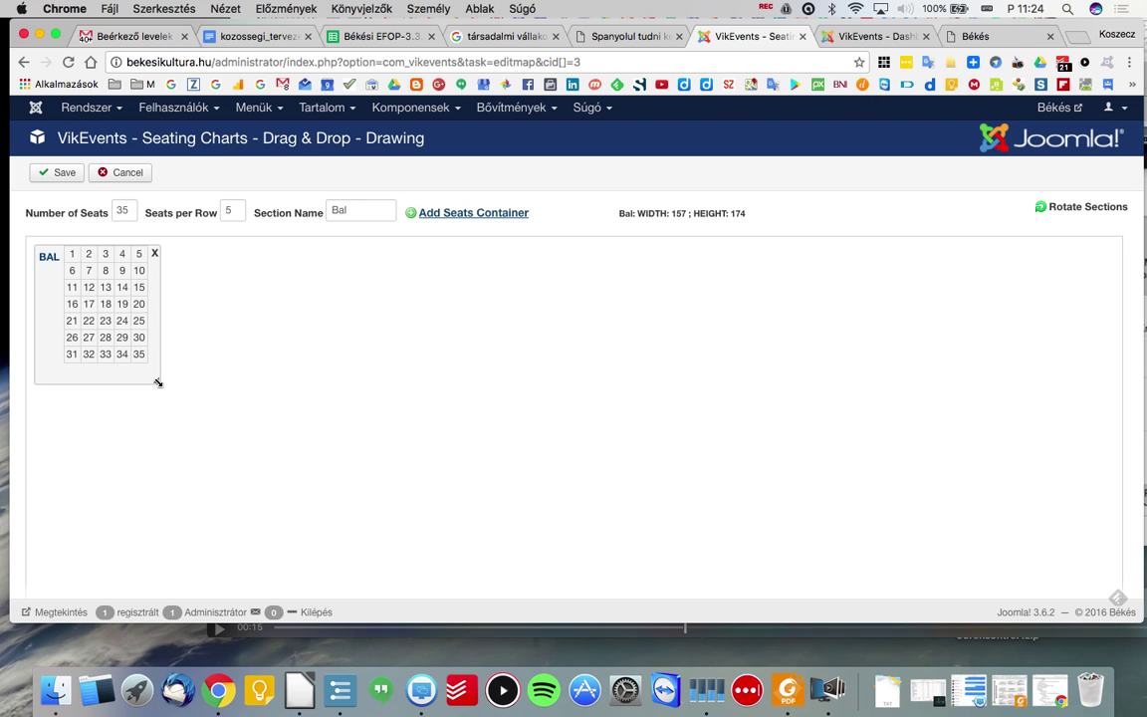
# Add a second 35-seat section named Jobb with 5 seats per row.
pyautogui.doubleClick(363, 211)
pyautogui.write('Hobb')
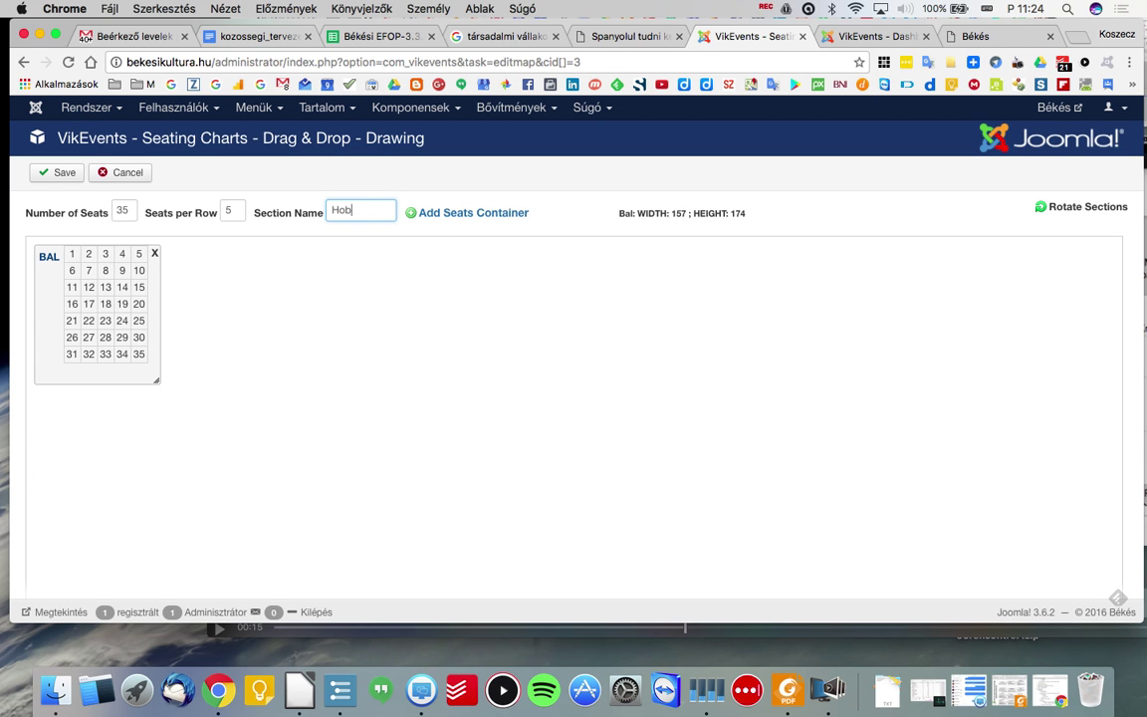
pyautogui.click(340, 210)
pyautogui.press('BackSpace')
pyautogui.write('Jobb')
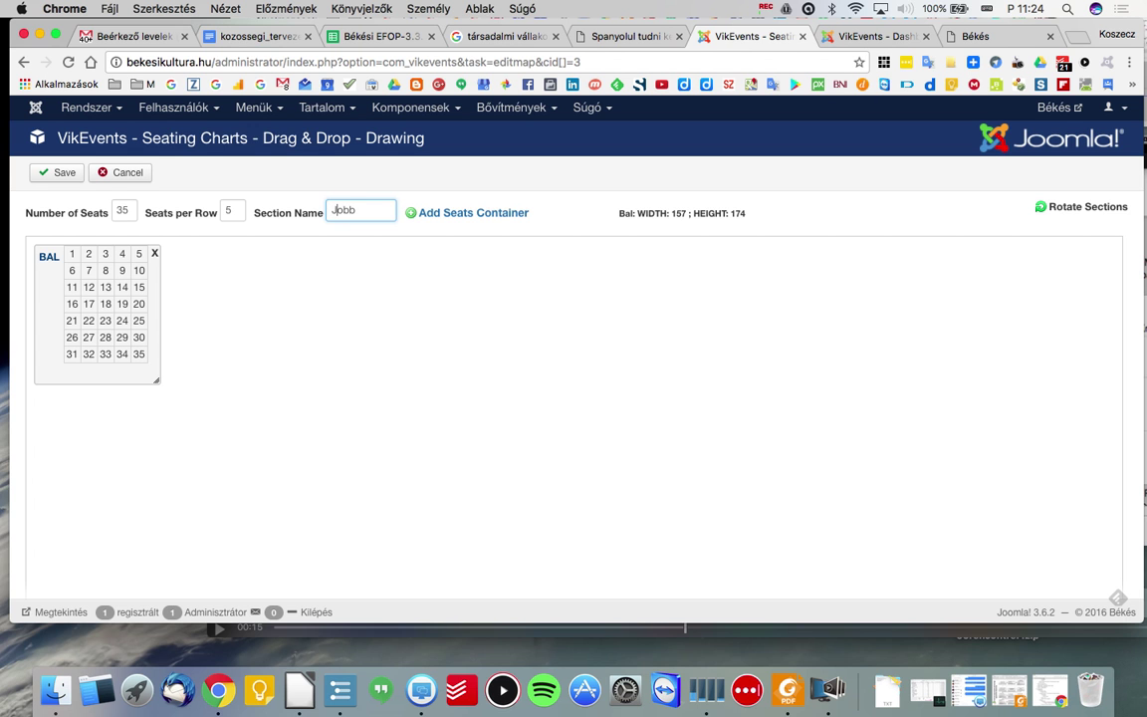
pyautogui.click(463, 215)
# Align Bal and Jobb side by side near the map's middle, sizing Bal to about 118 by 176 and Jobb to about 114 by 182.
pyautogui.moveTo(84, 259); pyautogui.dragTo(595, 314)
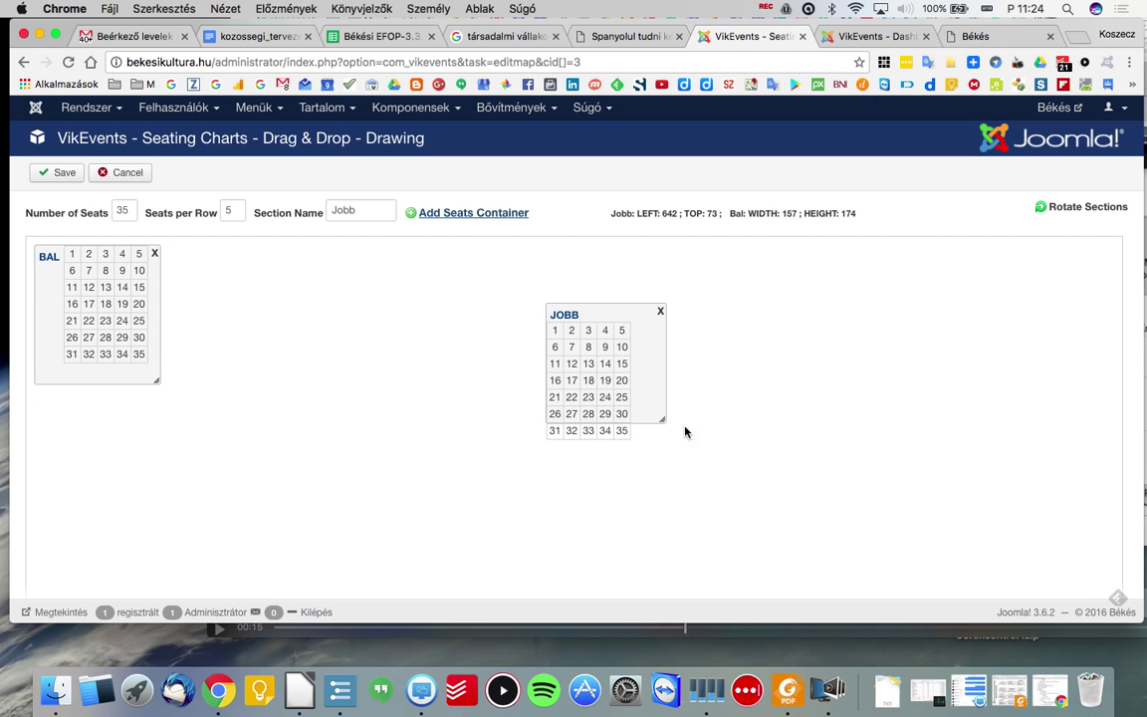
pyautogui.moveTo(664, 421); pyautogui.dragTo(635, 446)
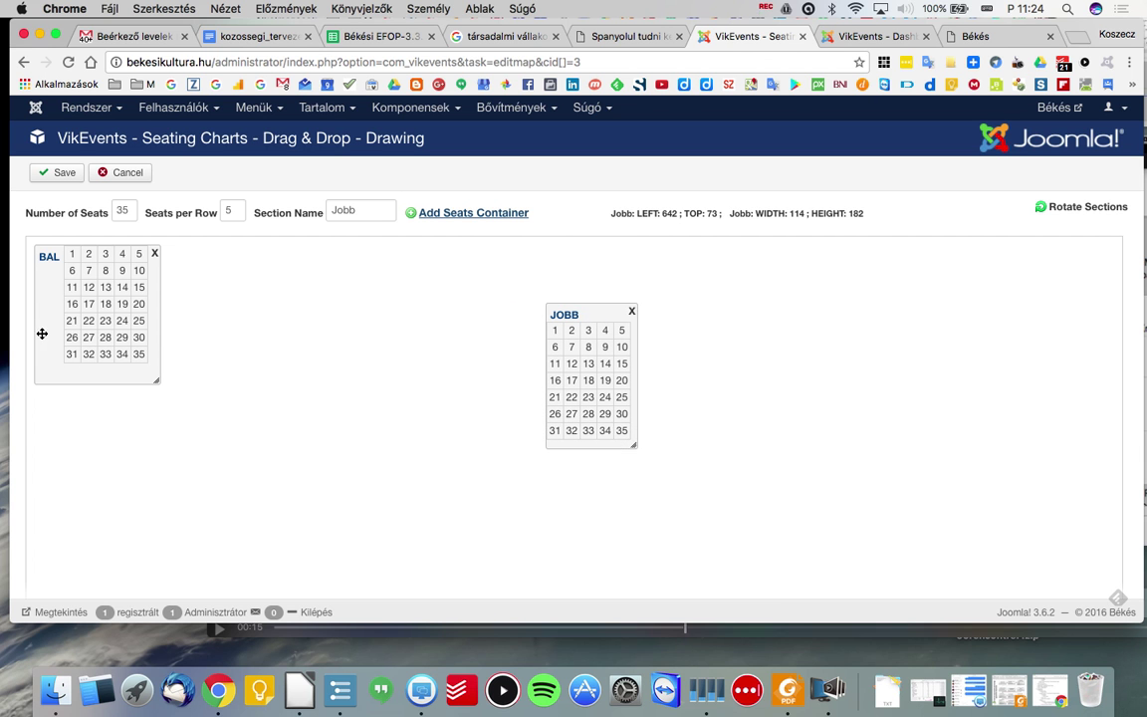
pyautogui.moveTo(69, 320); pyautogui.dragTo(392, 388)
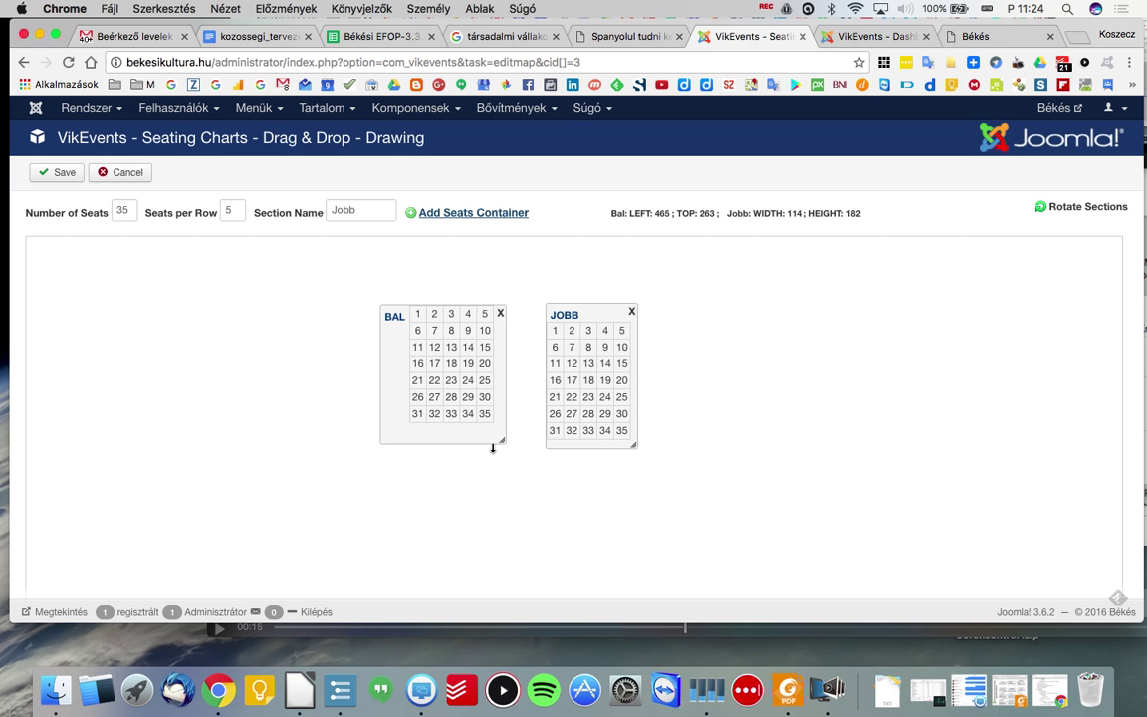
pyautogui.moveTo(503, 440); pyautogui.dragTo(473, 443)
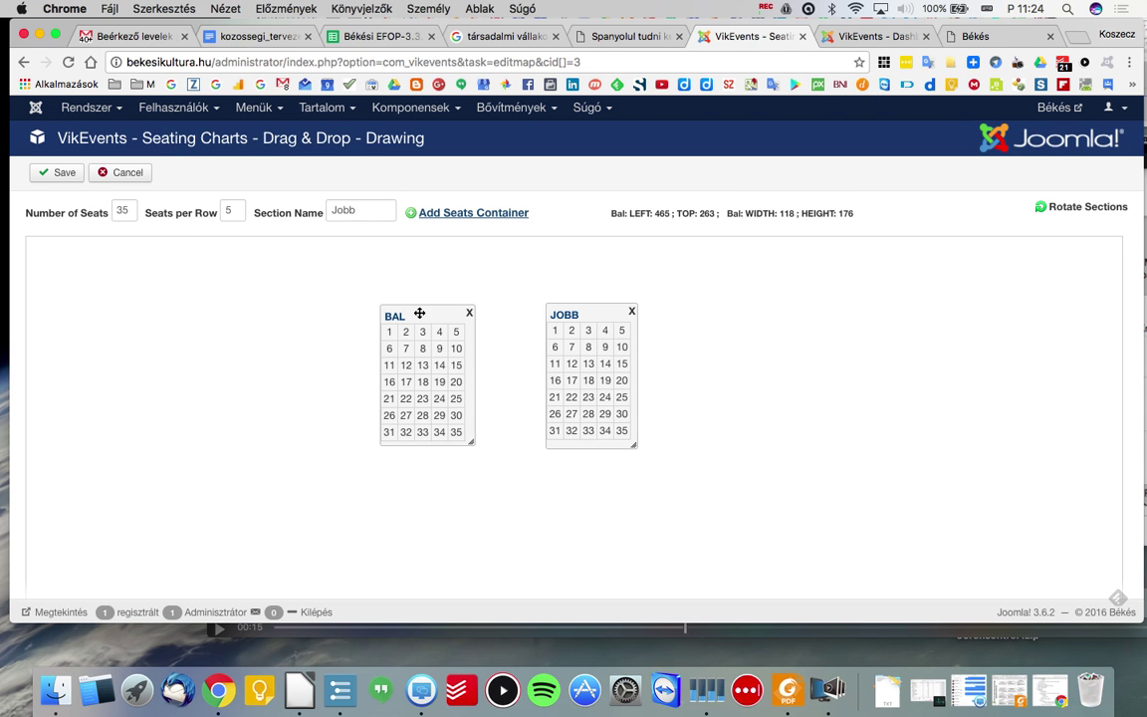
pyautogui.moveTo(420, 315); pyautogui.dragTo(456, 328)
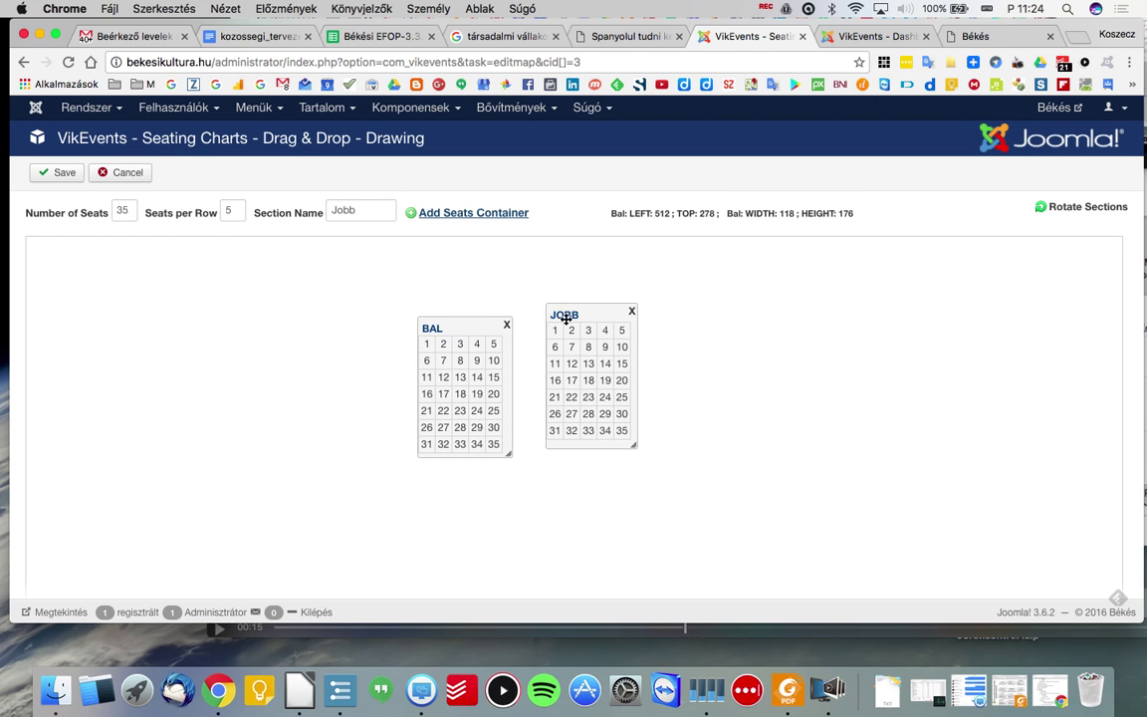
pyautogui.moveTo(589, 310); pyautogui.dragTo(571, 327)
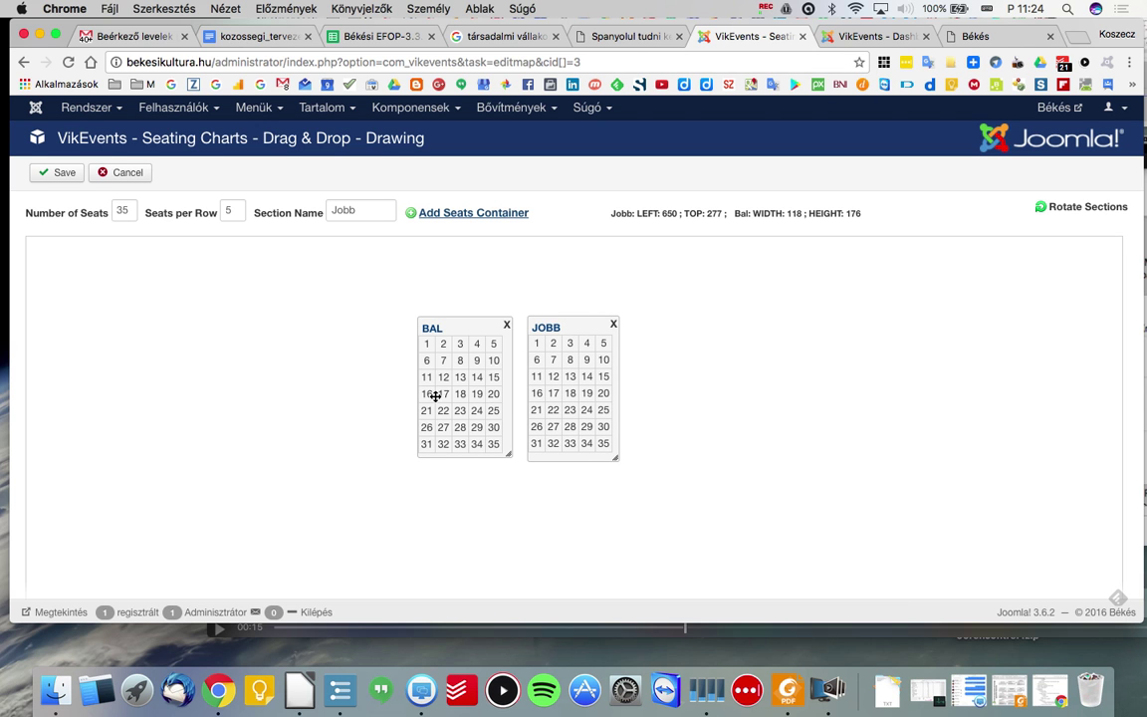
# Add a section named Pódium with 1 seat and 1 seat per row.
pyautogui.doubleClick(126, 211)
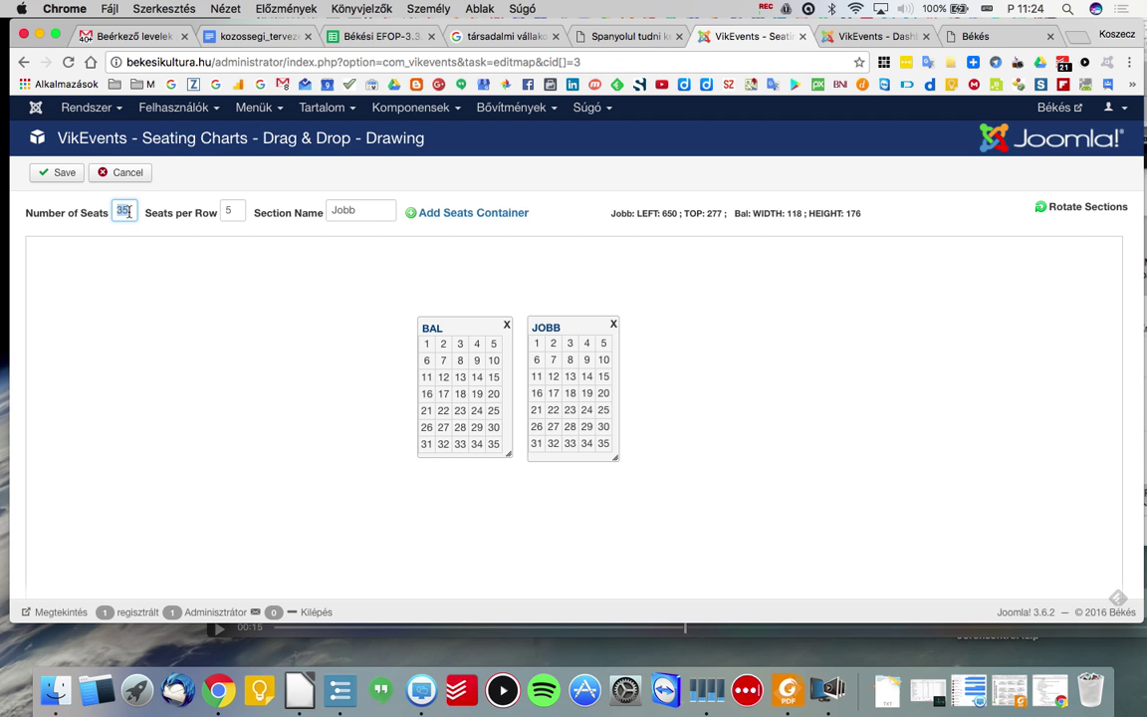
pyautogui.write('1')
pyautogui.click(232, 211)
pyautogui.write('1')
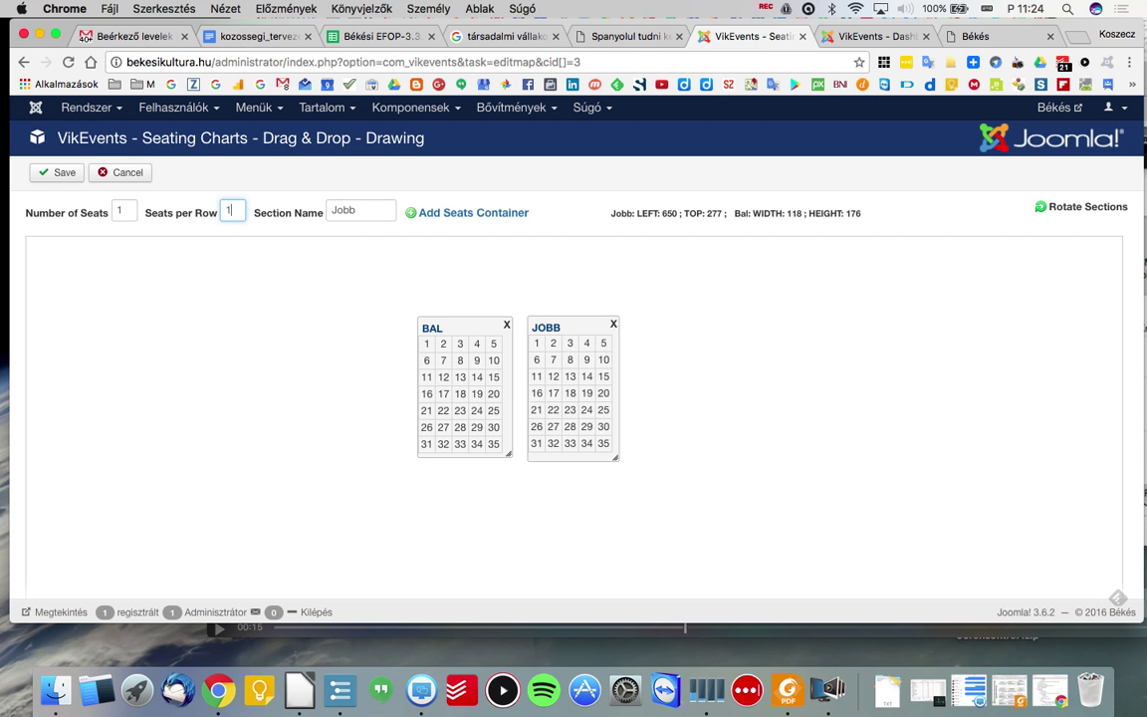
pyautogui.doubleClick(372, 207)
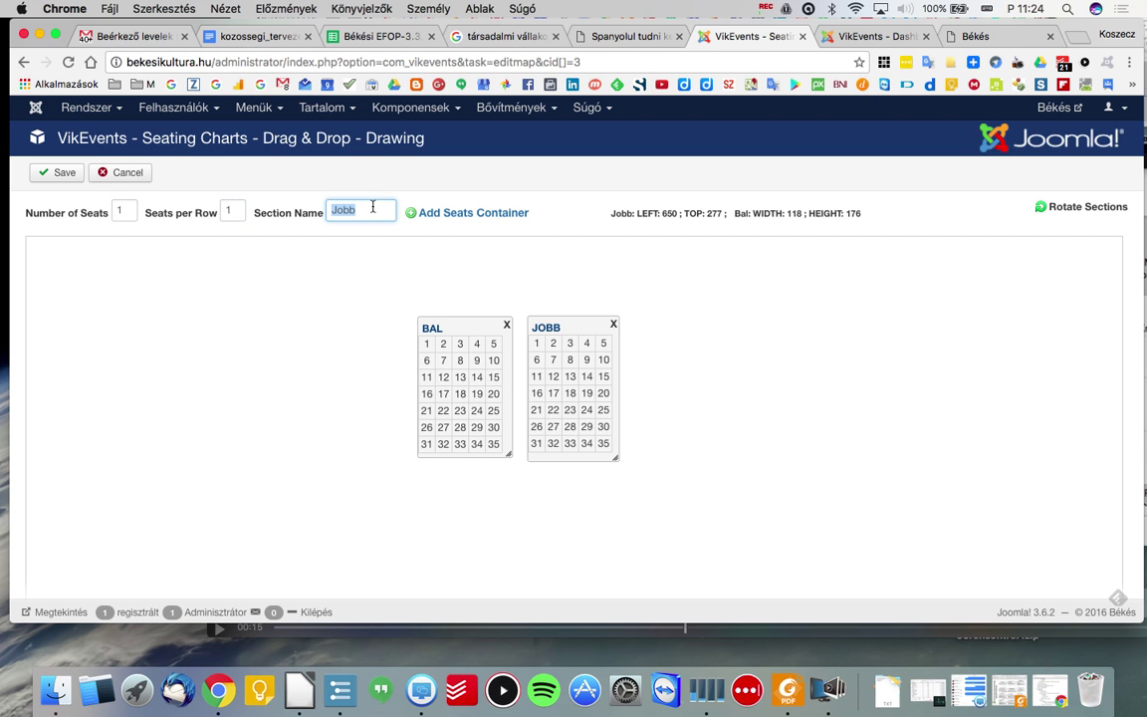
pyautogui.write('Sz')
pyautogui.press('BackSpace')
pyautogui.press('BackSpace')
pyautogui.write('Pódium')
pyautogui.click(473, 214)
# Place Pódium below the Bal and Jobb sections, resize it to about 263 by 39, and relabel its seat as --------.
pyautogui.moveTo(62, 259); pyautogui.dragTo(440, 494)
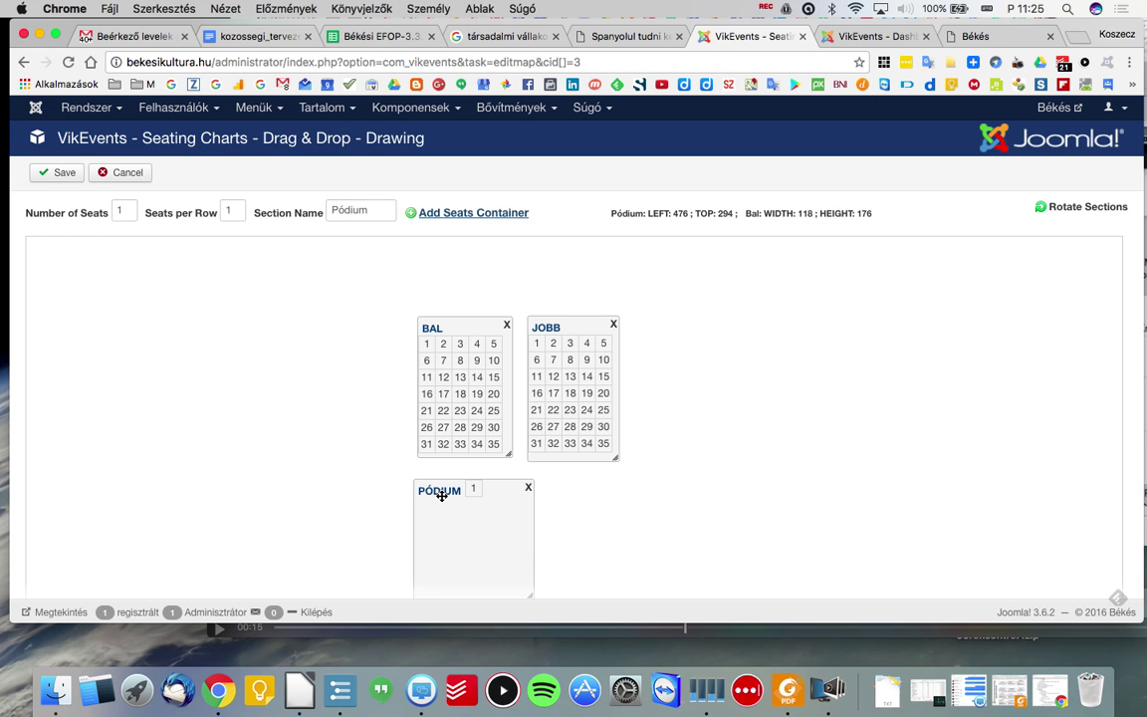
pyautogui.moveTo(530, 595); pyautogui.dragTo(618, 508)
pyautogui.doubleClick(478, 492)
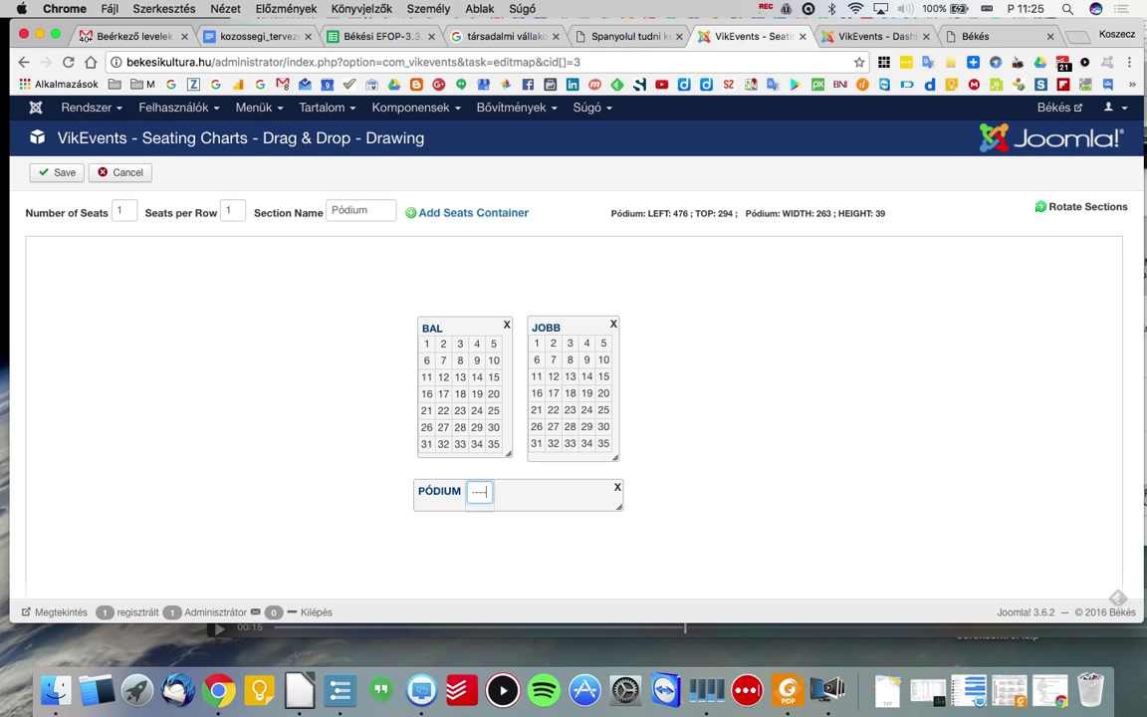
pyautogui.write('--------')
pyautogui.click(694, 471)
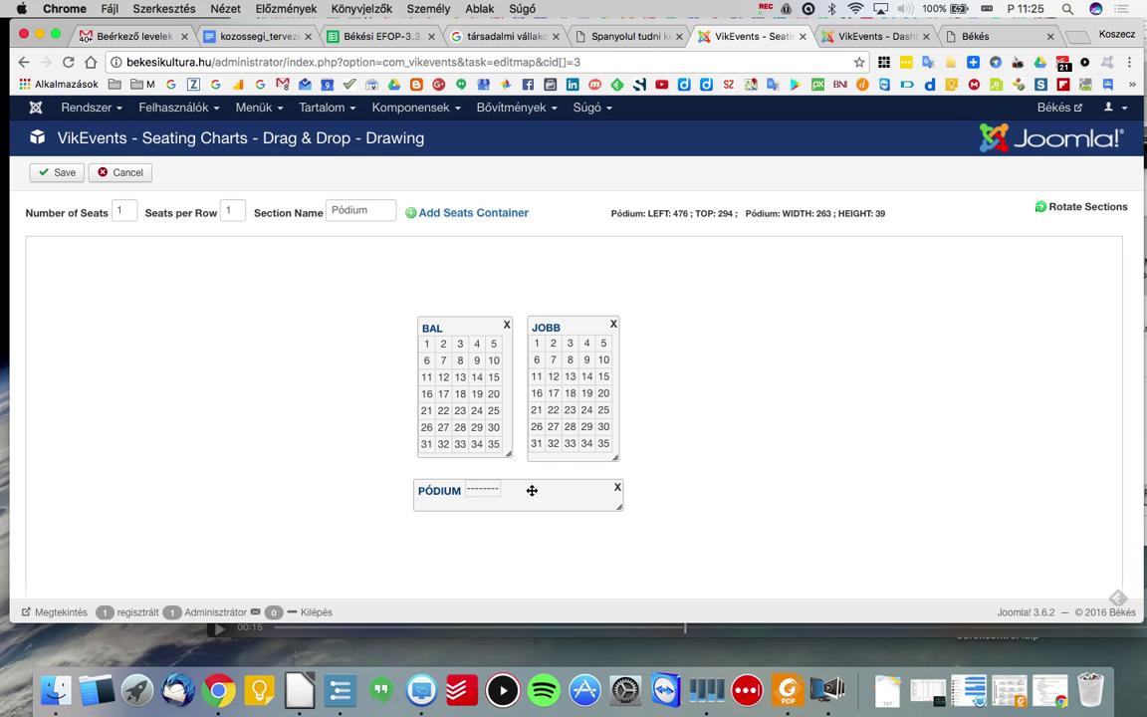
# Relabel the last two seats in Bal's bottom row as B2 and B1.
pyautogui.doubleClick(495, 445)
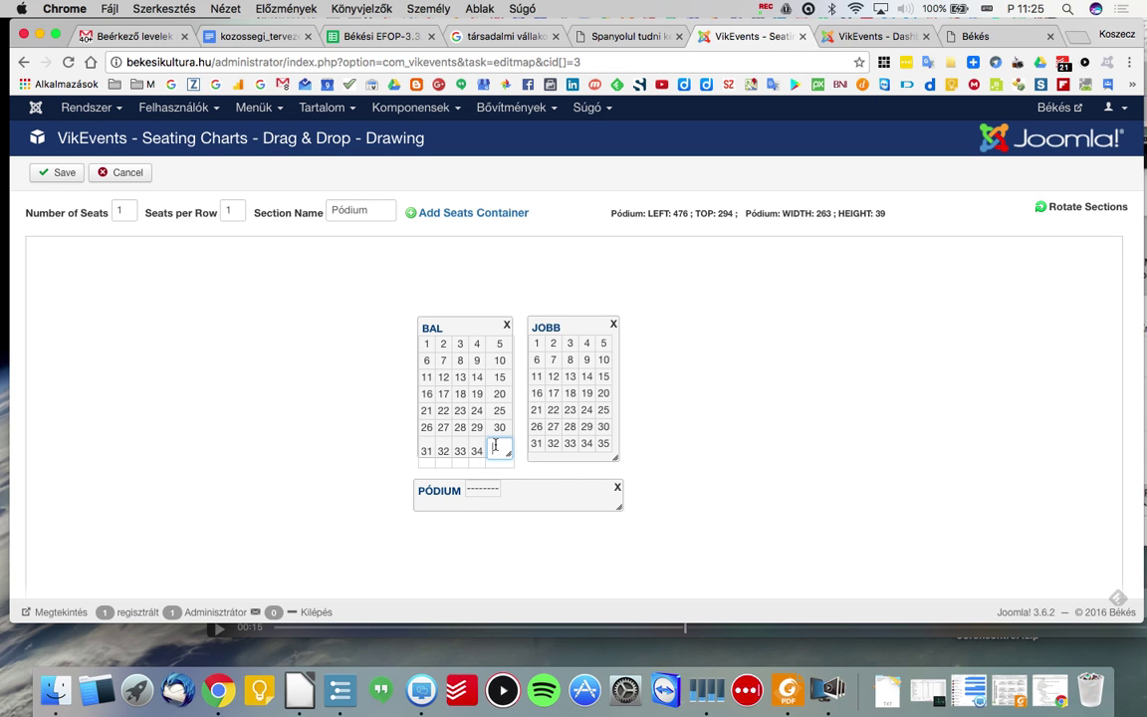
pyautogui.doubleClick(476, 451)
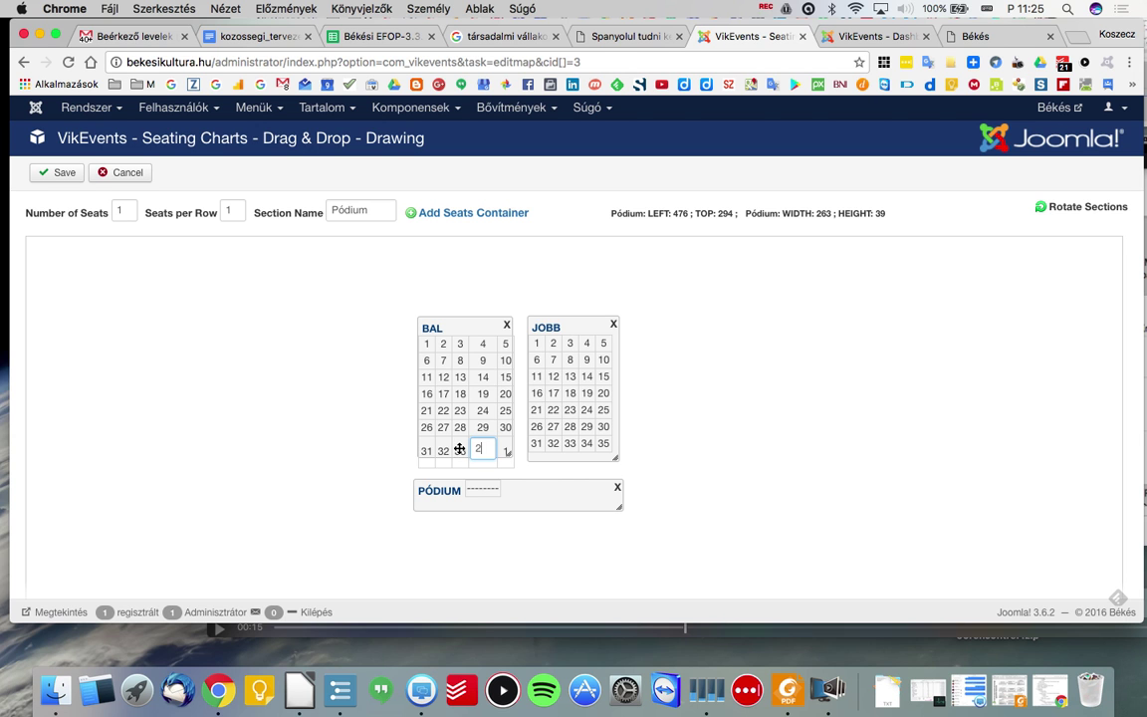
pyautogui.click(495, 450)
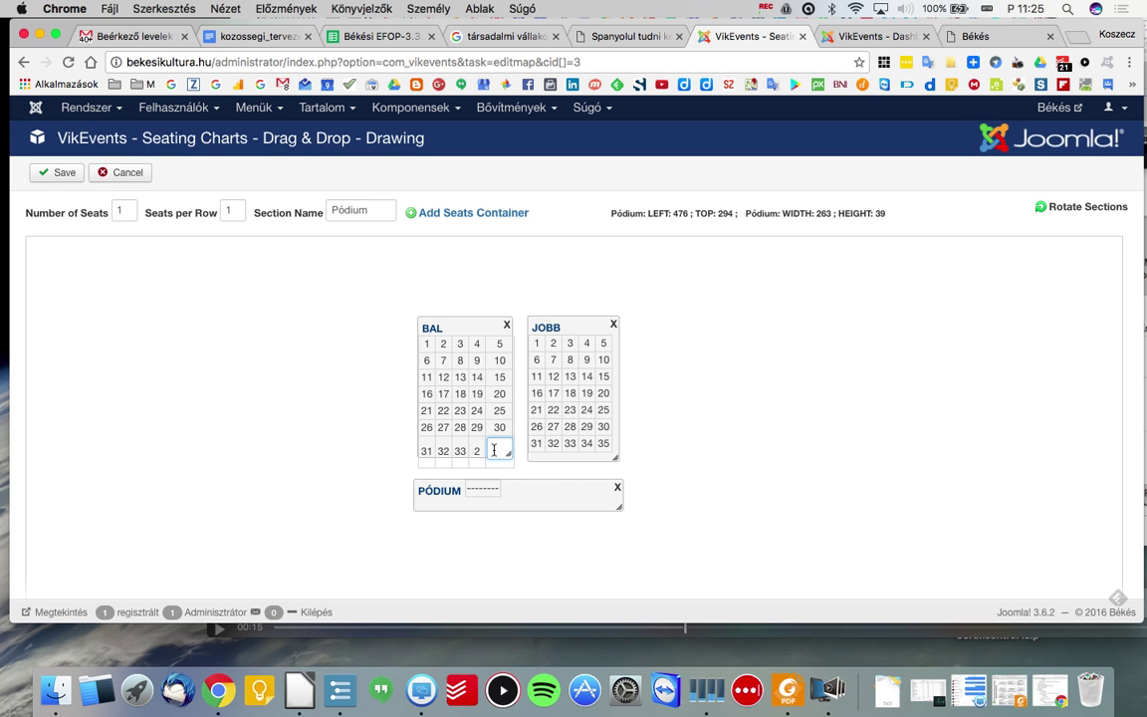
pyautogui.write('B1')
pyautogui.click(476, 450)
pyautogui.write('B')
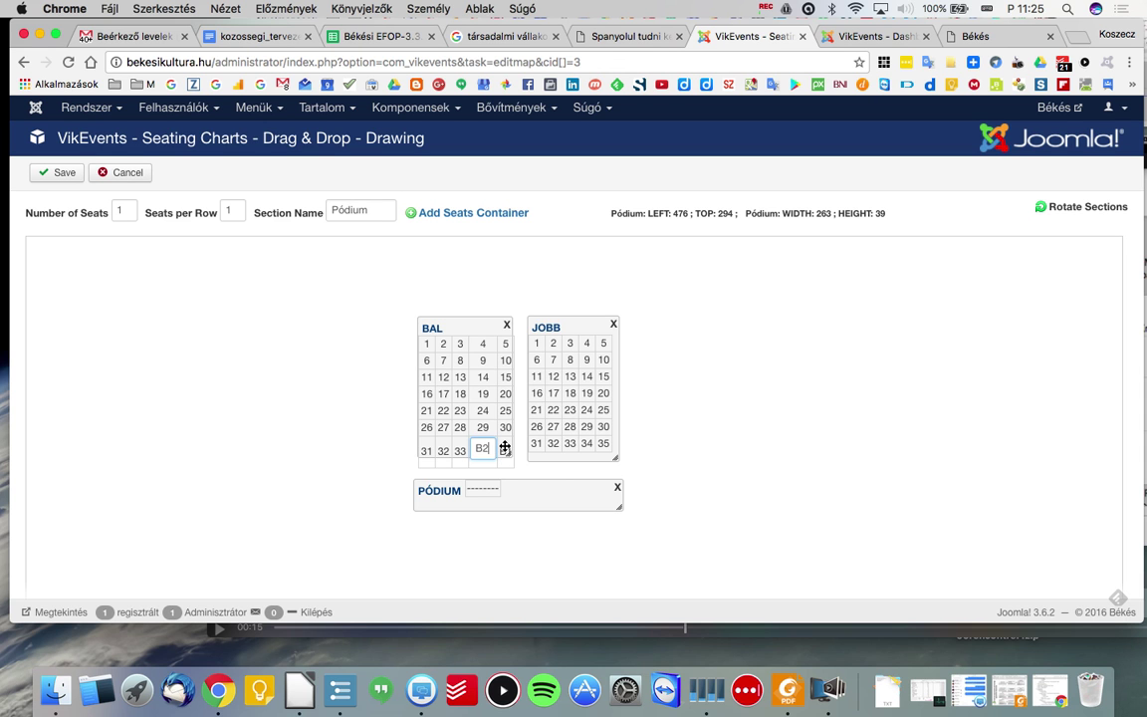
# Relabel the seats in Bal's last column as 10, 20, 30, 40, 50, 60 and 70 from the bottom row upward.
pyautogui.click(505, 449)
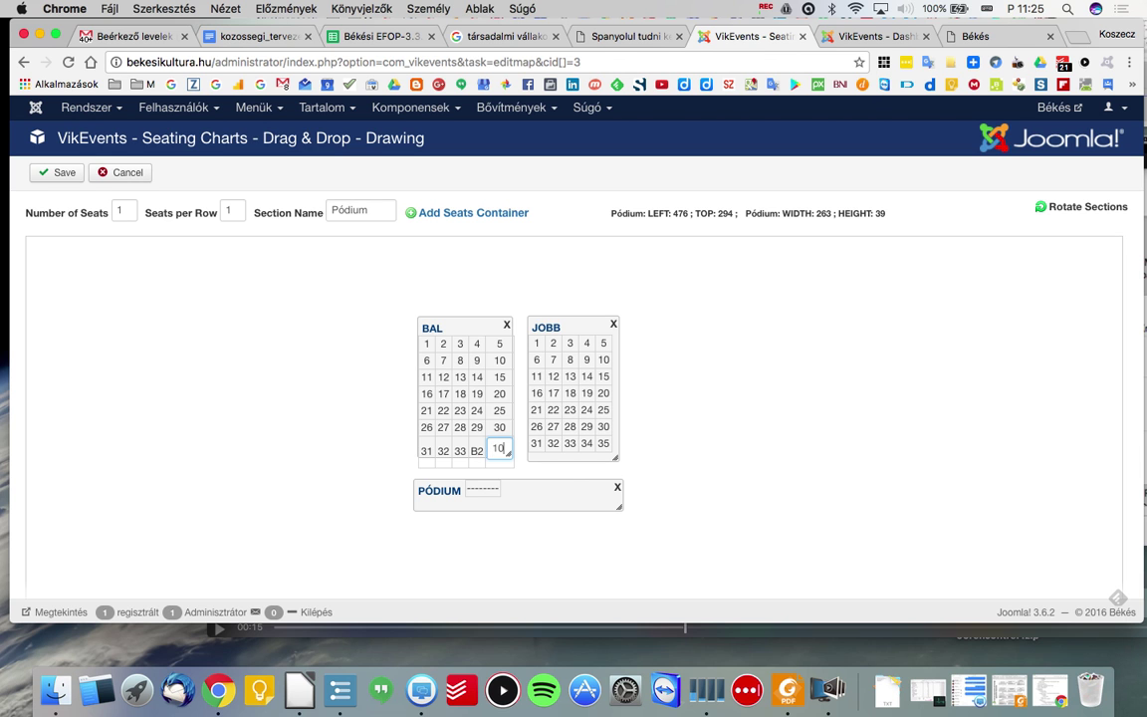
pyautogui.click(501, 427)
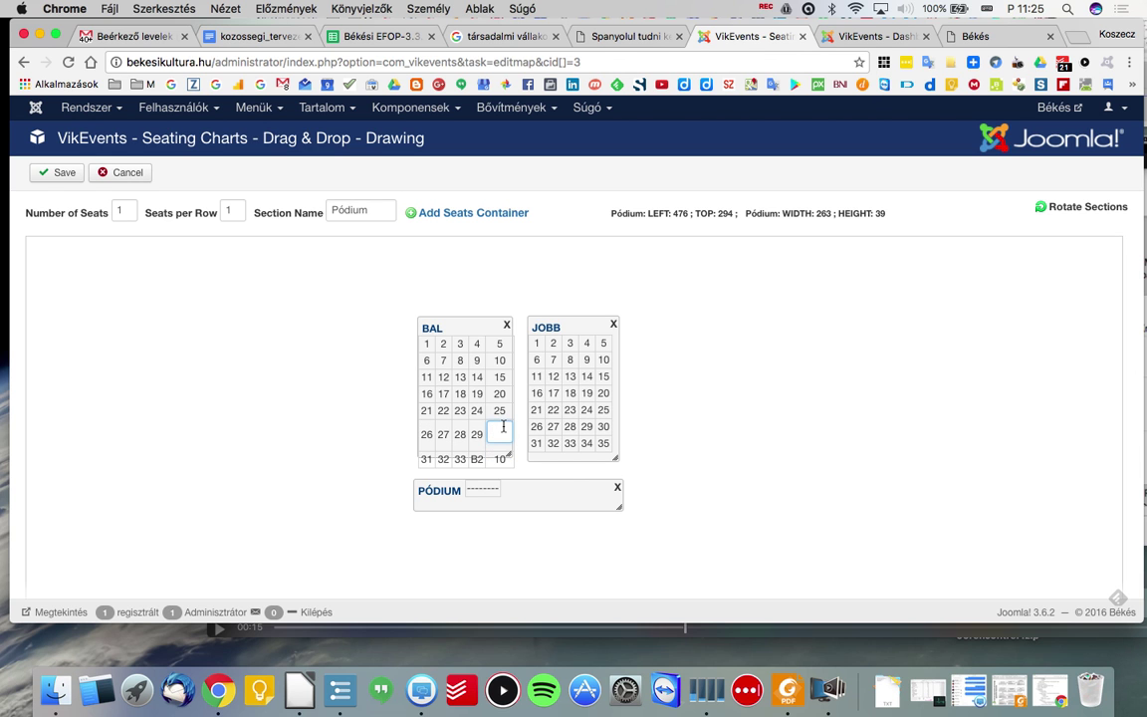
pyautogui.write('20')
pyautogui.click(500, 409)
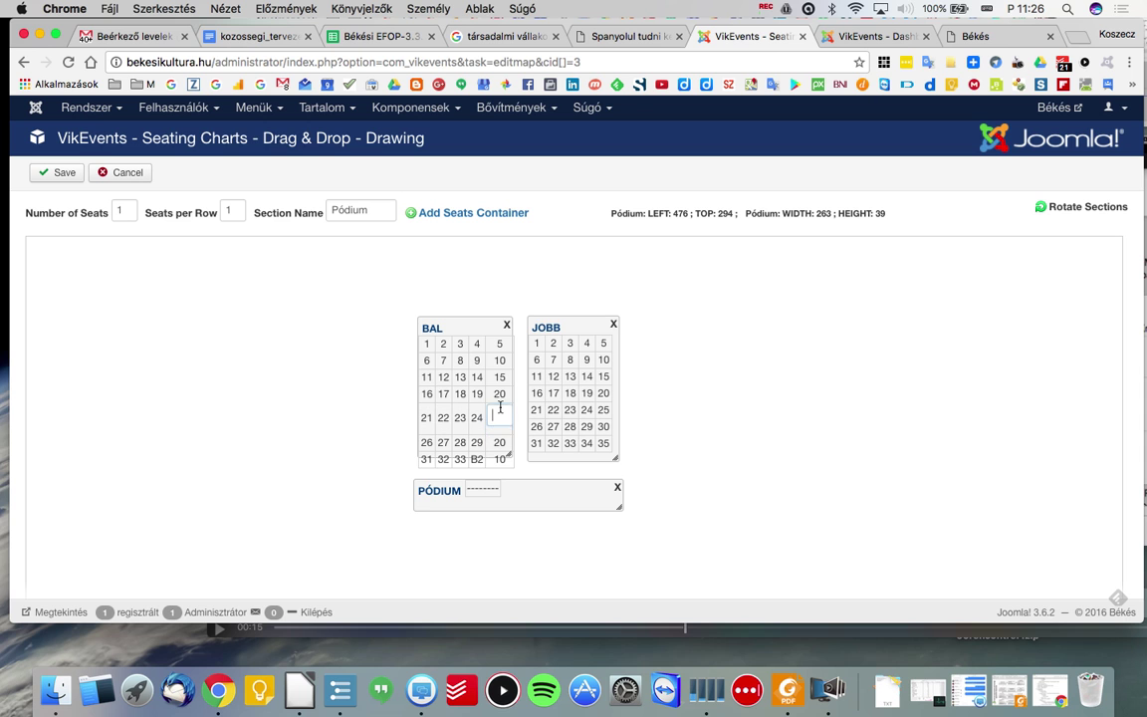
pyautogui.write('30')
pyautogui.click(504, 393)
pyautogui.write('40')
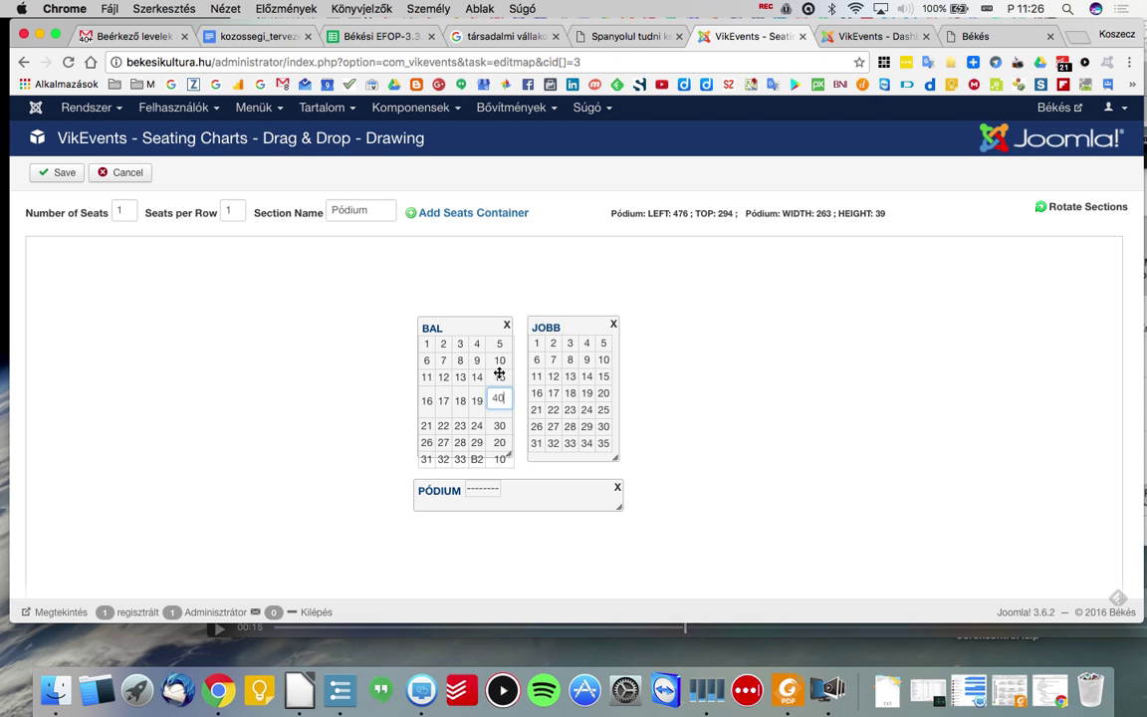
pyautogui.click(499, 373)
pyautogui.write('50')
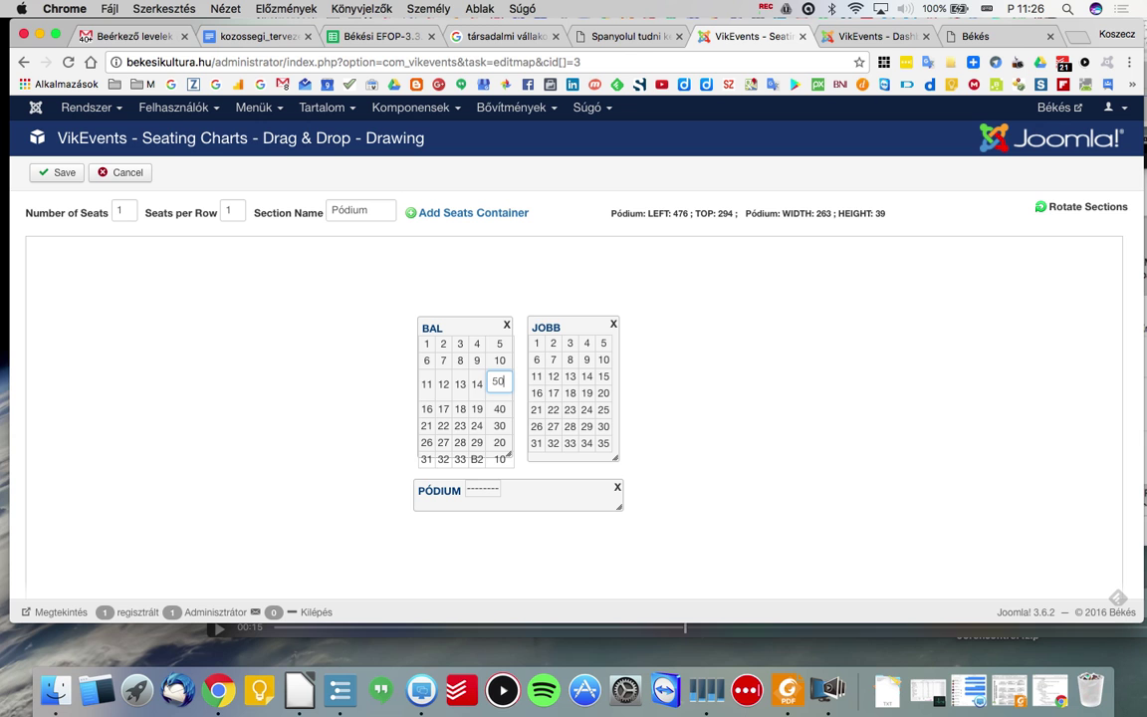
pyautogui.click(501, 360)
pyautogui.write('60')
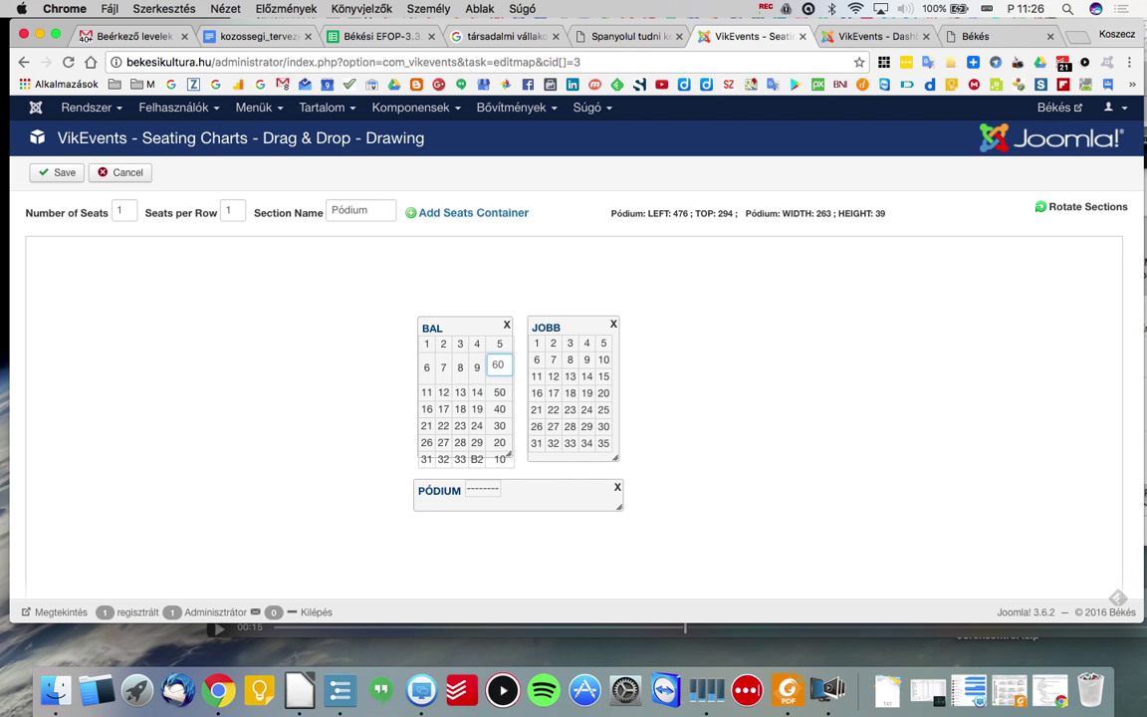
pyautogui.click(496, 343)
pyautogui.write('70')
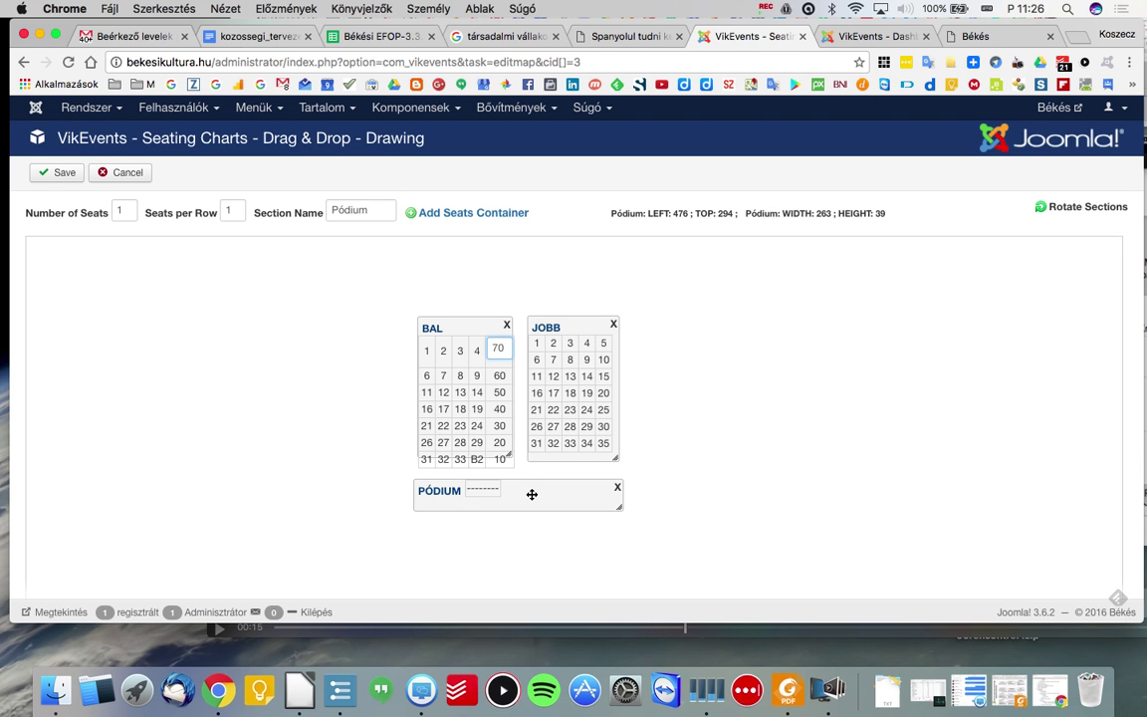
# Spread the sections apart by lowering Pódium and moving Bal and Jobb outward, and enlarge Bal to about 130 by 201.
pyautogui.moveTo(532, 486); pyautogui.dragTo(532, 512)
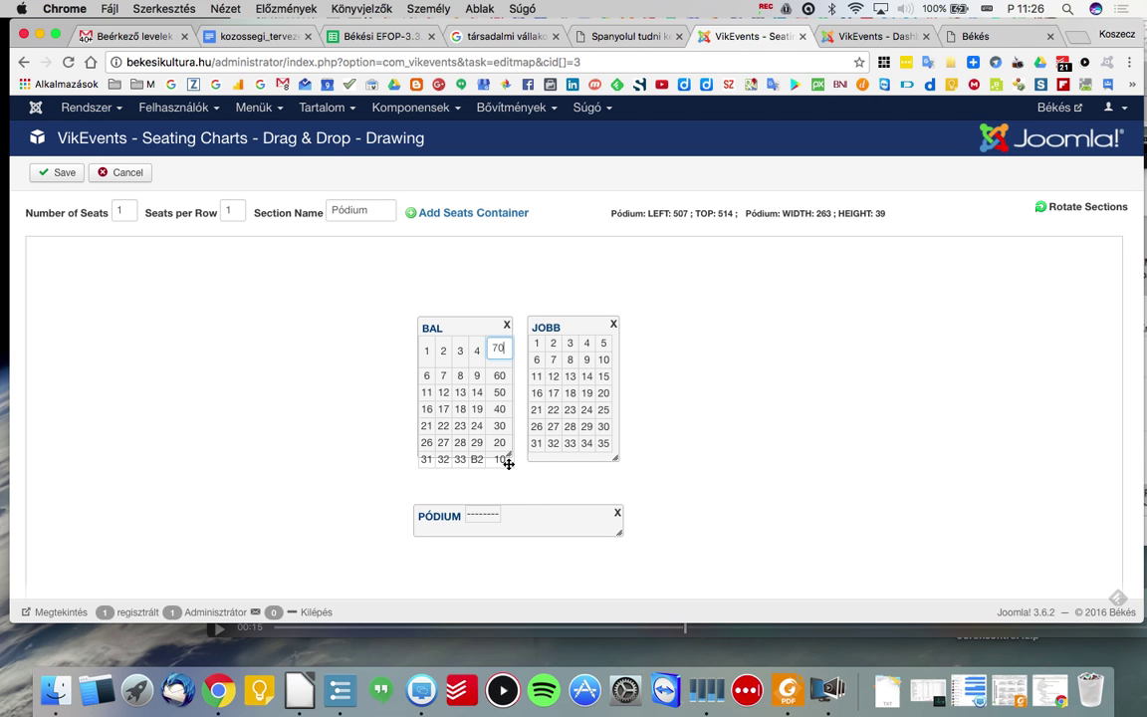
pyautogui.moveTo(509, 466); pyautogui.dragTo(519, 477)
pyautogui.moveTo(574, 319); pyautogui.dragTo(594, 328)
pyautogui.moveTo(471, 328); pyautogui.dragTo(435, 323)
# Relabel the other four seats in Bal's bottom row as 11, 12, 13 and 14, going from right to left.
pyautogui.click(441, 453)
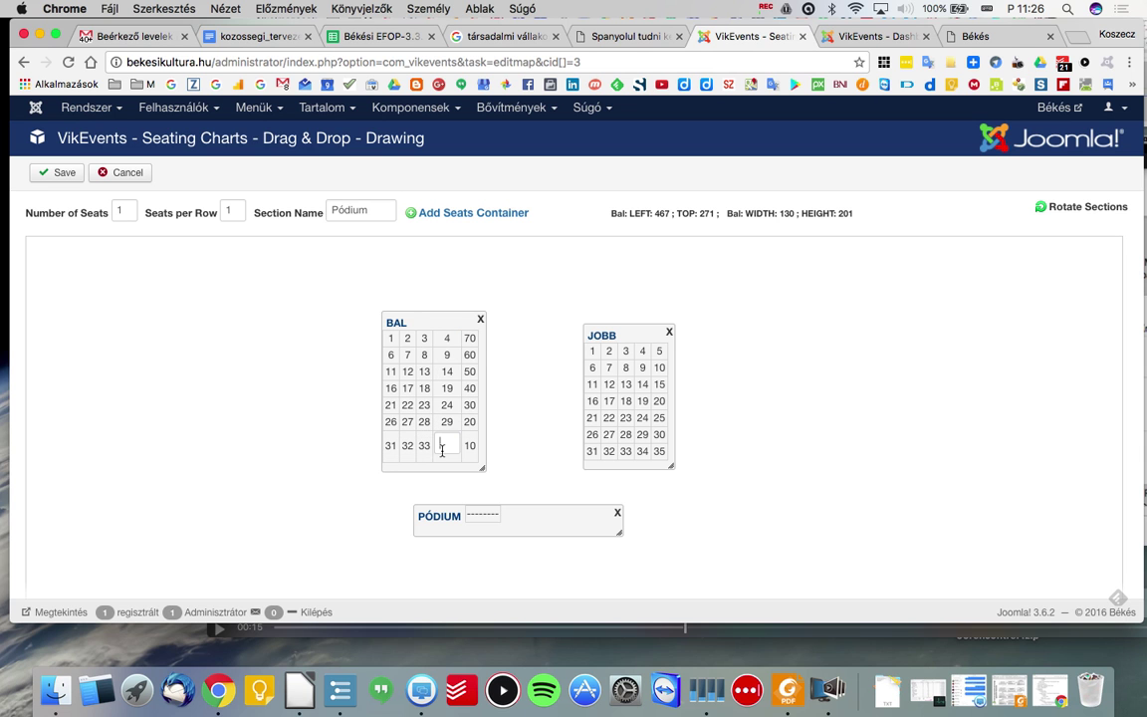
pyautogui.write('11')
pyautogui.click(425, 445)
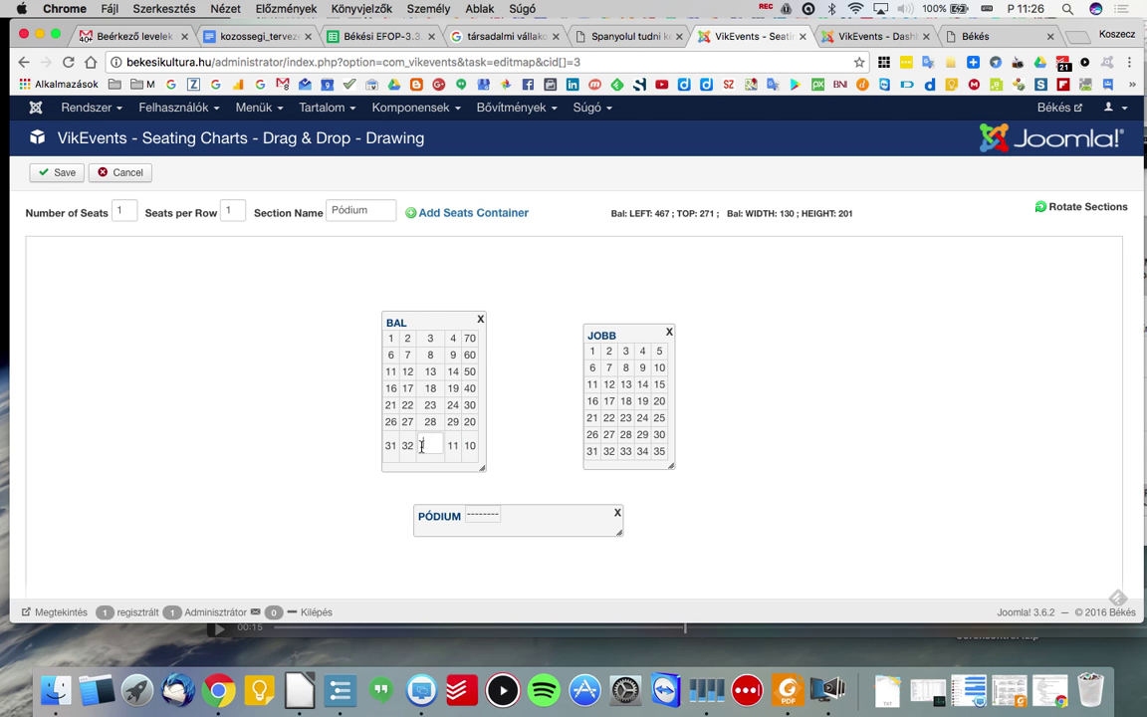
pyautogui.write('12')
pyautogui.click(407, 444)
pyautogui.write('13')
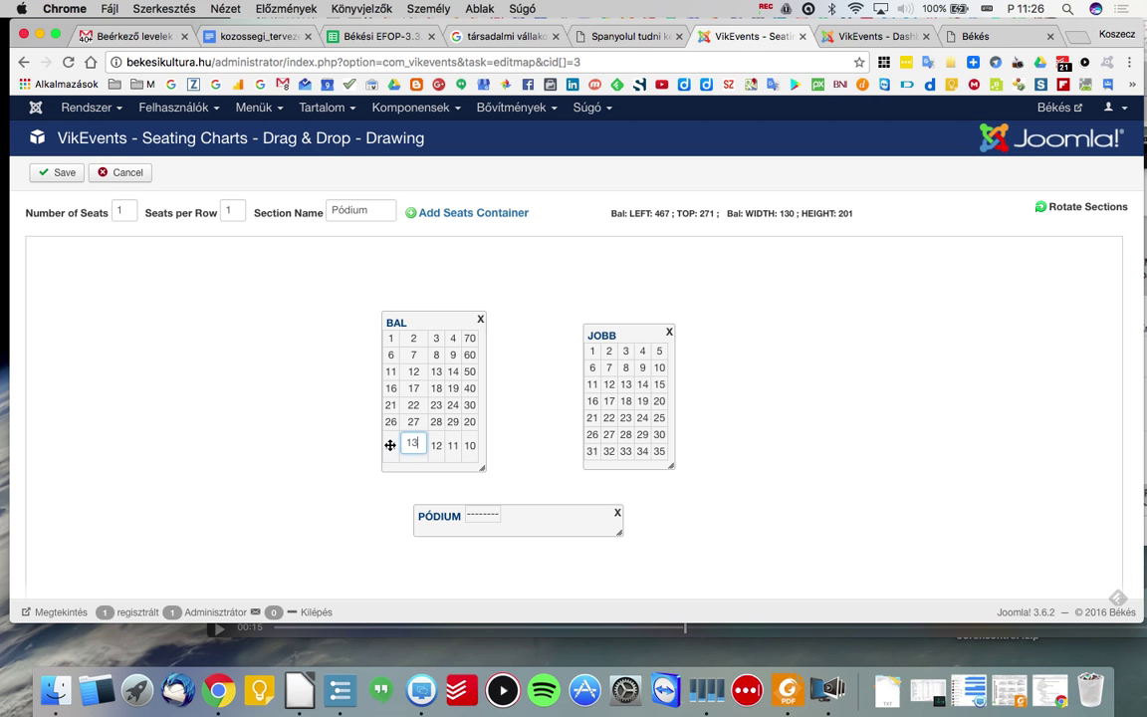
pyautogui.click(390, 444)
pyautogui.write('14')
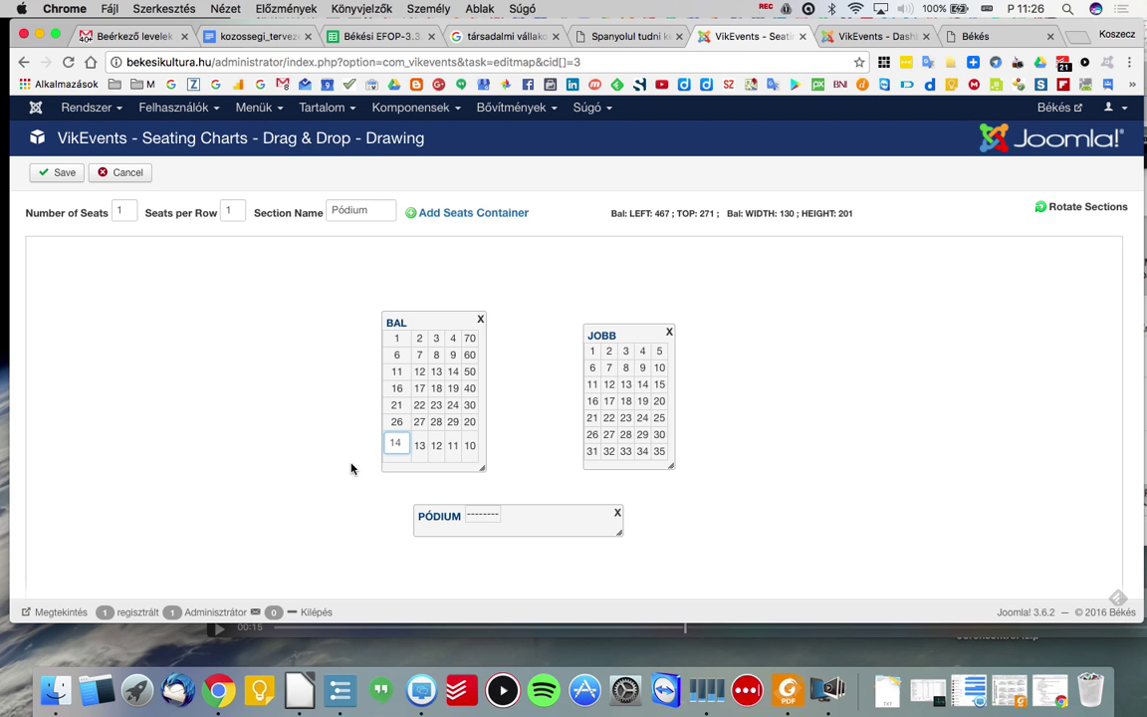
pyautogui.click(351, 468)
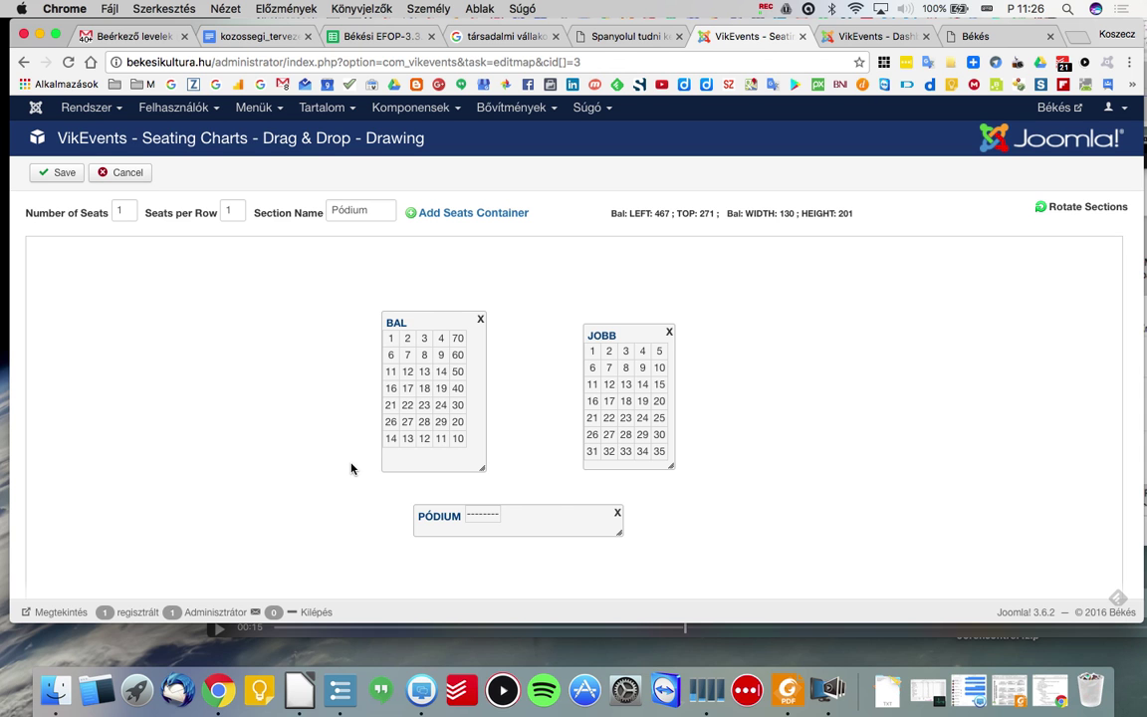
# Align the upper edges of Bal and Jobb at about 267, and resize Bal to about 130 by 200.
pyautogui.moveTo(438, 321)
pyautogui.mouseDown()
pyautogui.moveTo(443, 330)
pyautogui.moveTo(438, 319)
pyautogui.mouseUp()
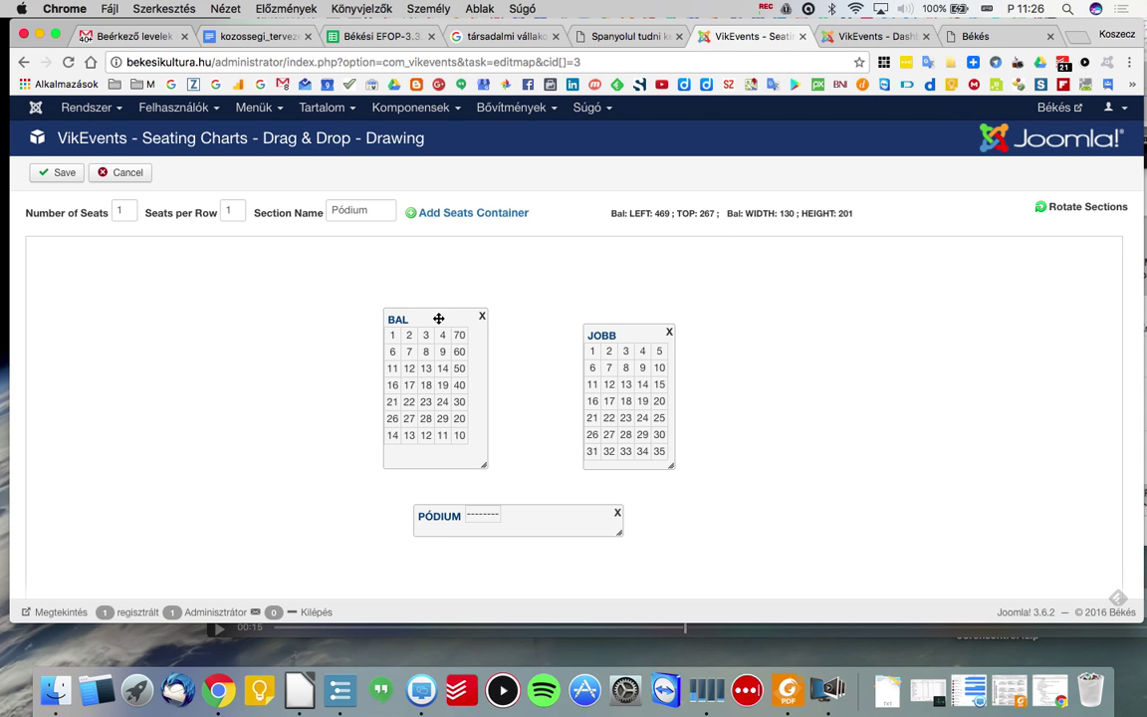
pyautogui.moveTo(641, 328); pyautogui.dragTo(645, 317)
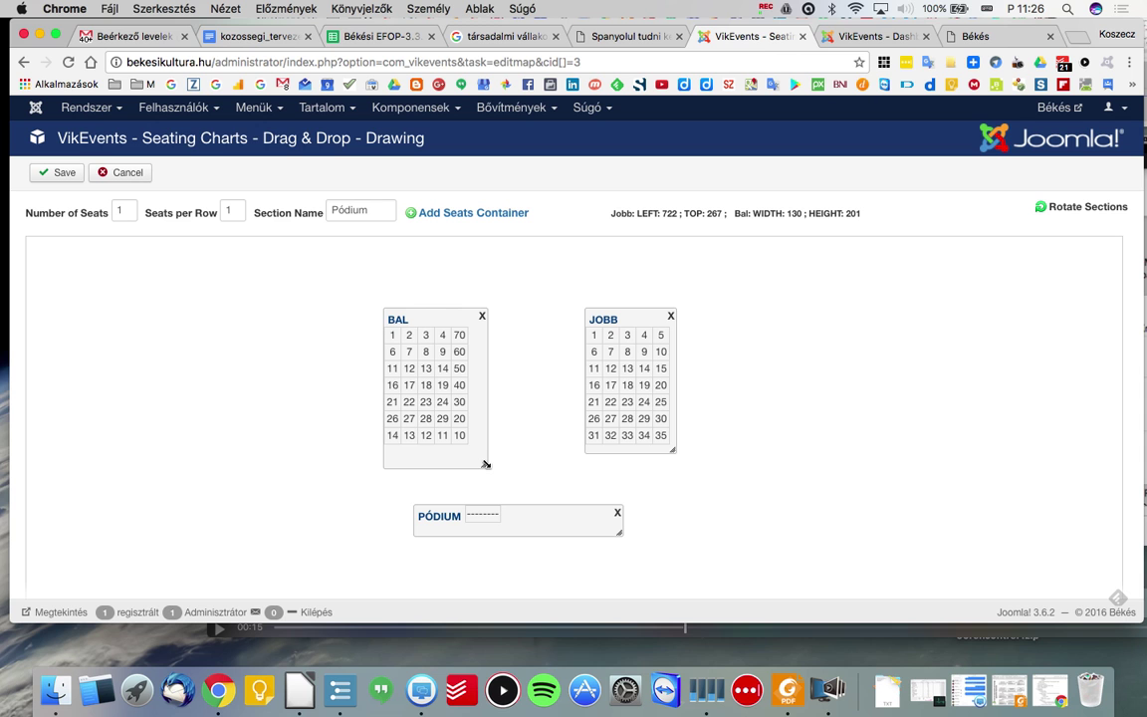
pyautogui.moveTo(487, 464); pyautogui.dragTo(482, 462)
# Relabel Bal's bottom row as 11 to 15 from right to left, and the last seat of the row above as 30.
pyautogui.click(460, 434)
pyautogui.write('1')
pyautogui.write('3')
pyautogui.press('BackSpace')
pyautogui.write('4')
pyautogui.press('BackSpace')
pyautogui.press('BackSpace')
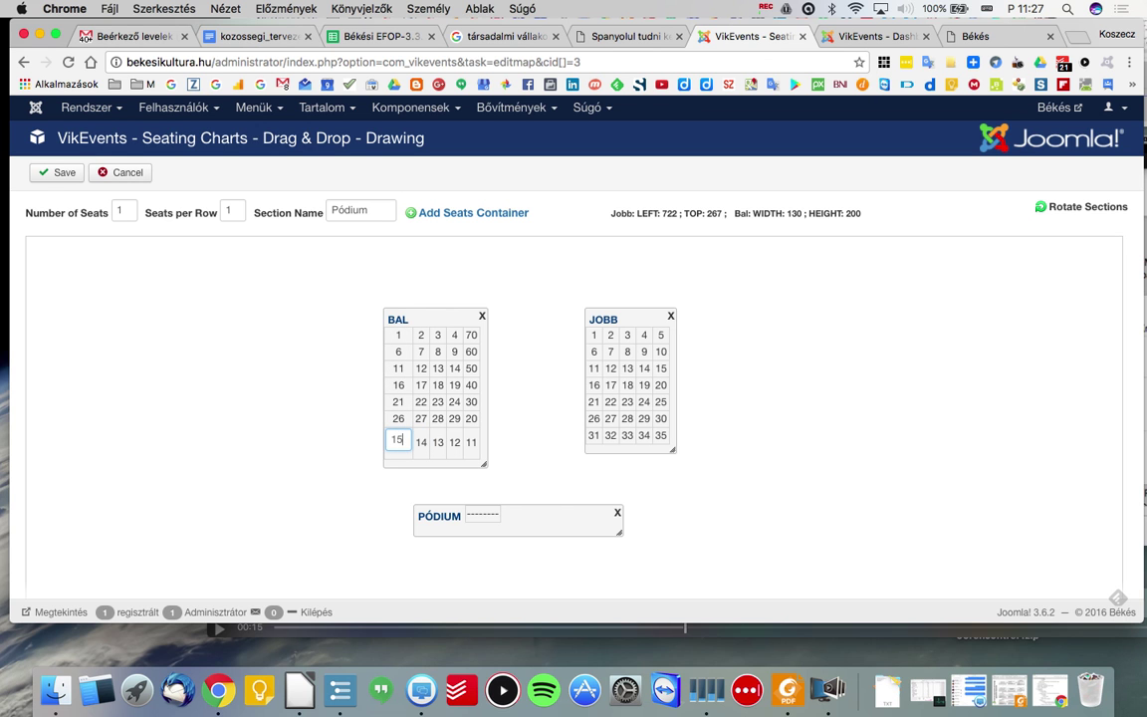
pyautogui.click(473, 419)
pyautogui.write('30')
pyautogui.click(533, 426)
pyautogui.scroll(-10, 533, 426)
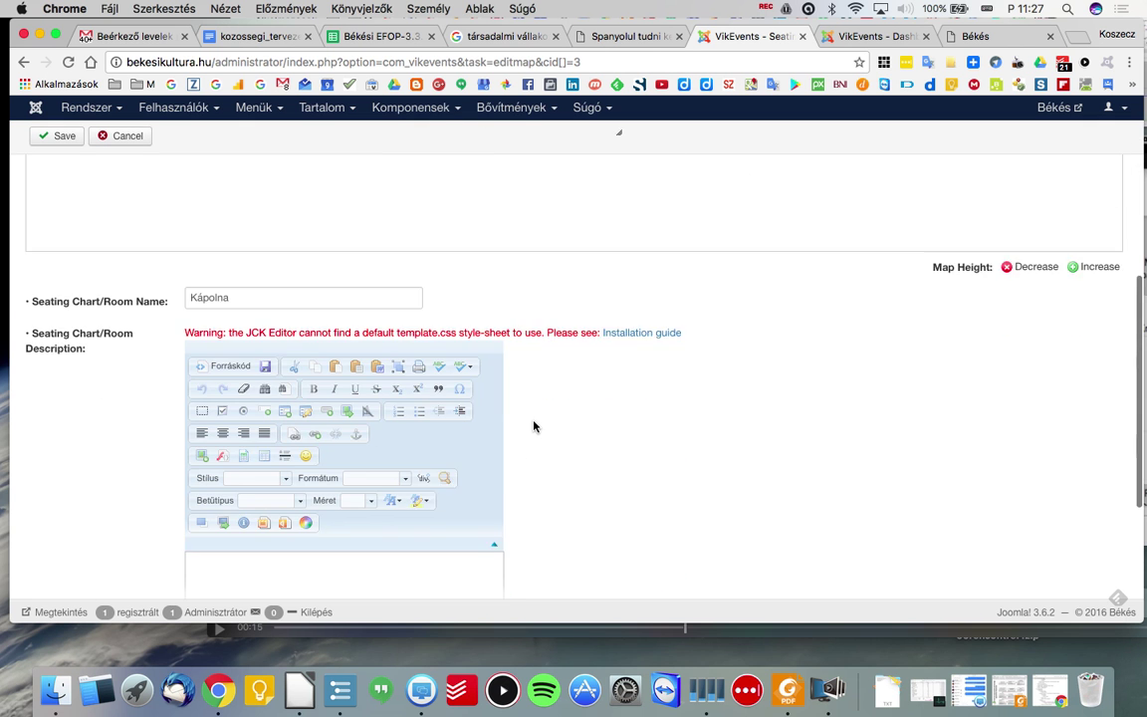
pyautogui.click(404, 456)
pyautogui.scroll(-3, 404, 456)
pyautogui.scroll(15, 404, 456)
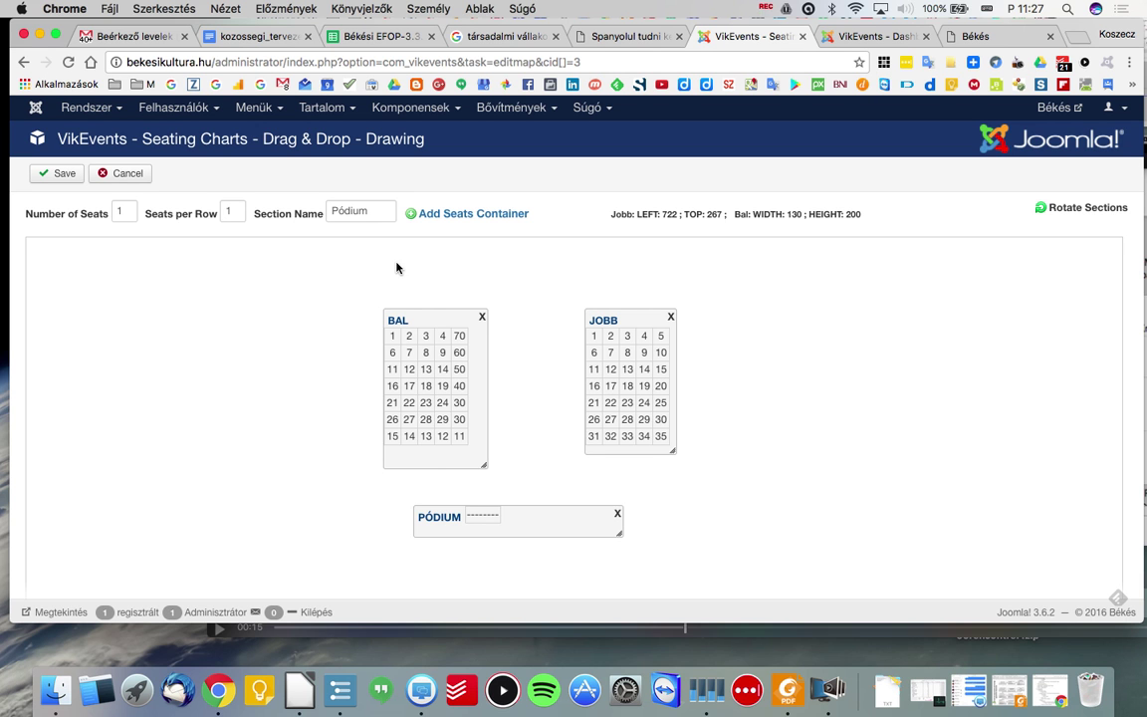
# Add a 10-seat section named B1 with 5 seats per row, and place it above Bal at about 142 by 70.
pyautogui.click(128, 208)
pyautogui.write('0')
pyautogui.click(235, 211)
pyautogui.press('BackSpace')
pyautogui.write('5')
pyautogui.doubleClick(374, 211)
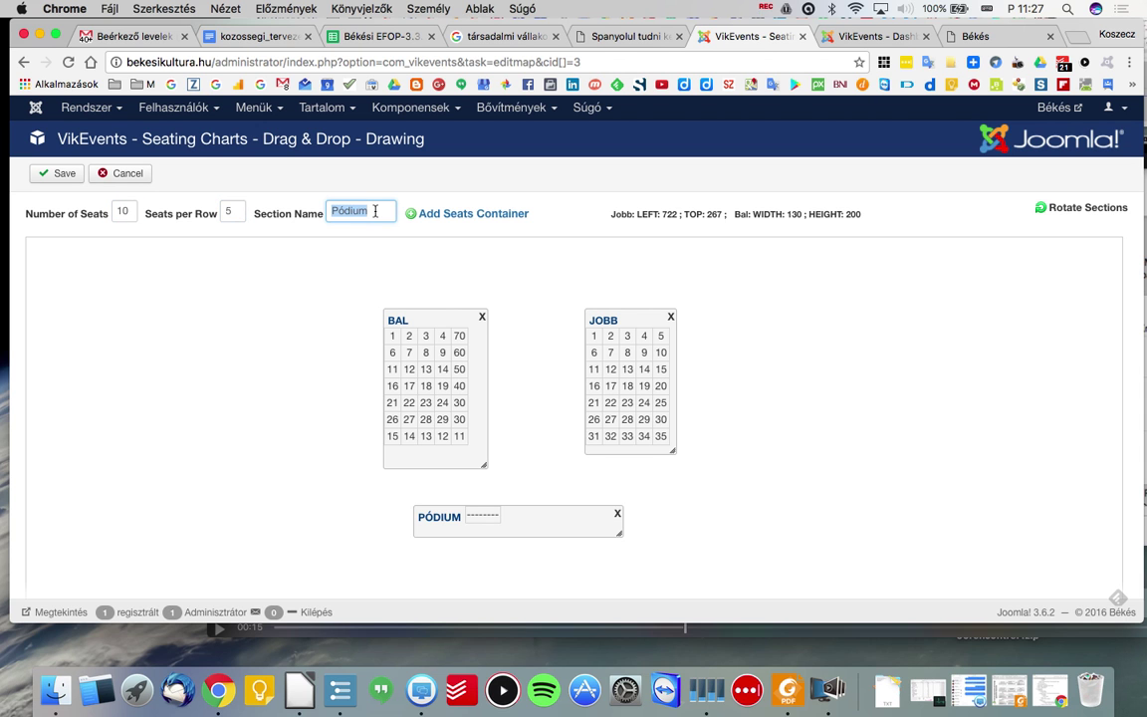
pyautogui.write('B1')
pyautogui.click(482, 214)
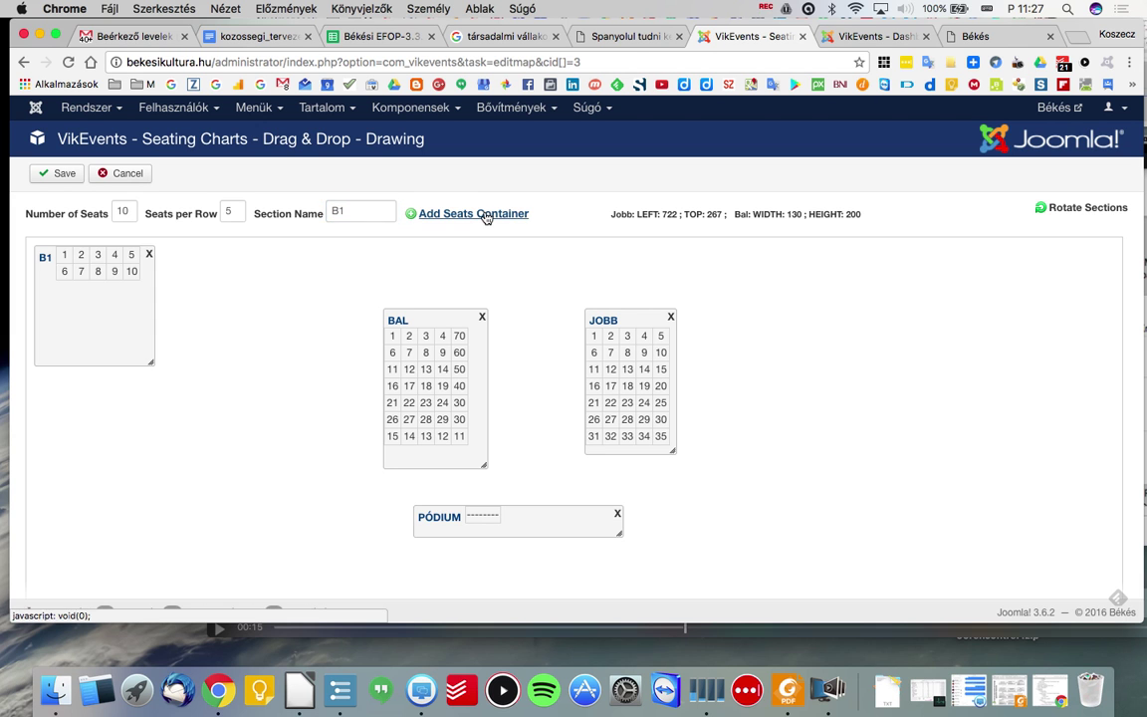
pyautogui.moveTo(153, 362); pyautogui.dragTo(146, 299)
pyautogui.moveTo(86, 252); pyautogui.dragTo(428, 248)
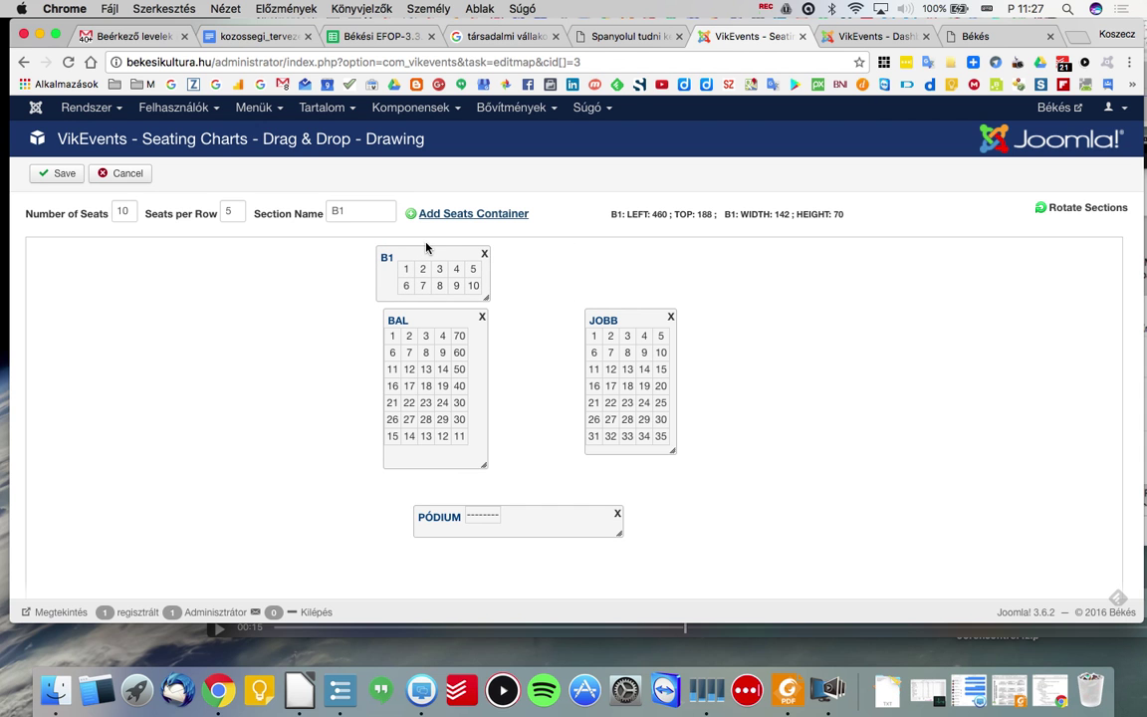
# Add a 10-seat section named J1 with 5 seats per row.
pyautogui.click(334, 211)
pyautogui.write('J1')
pyautogui.click(477, 213)
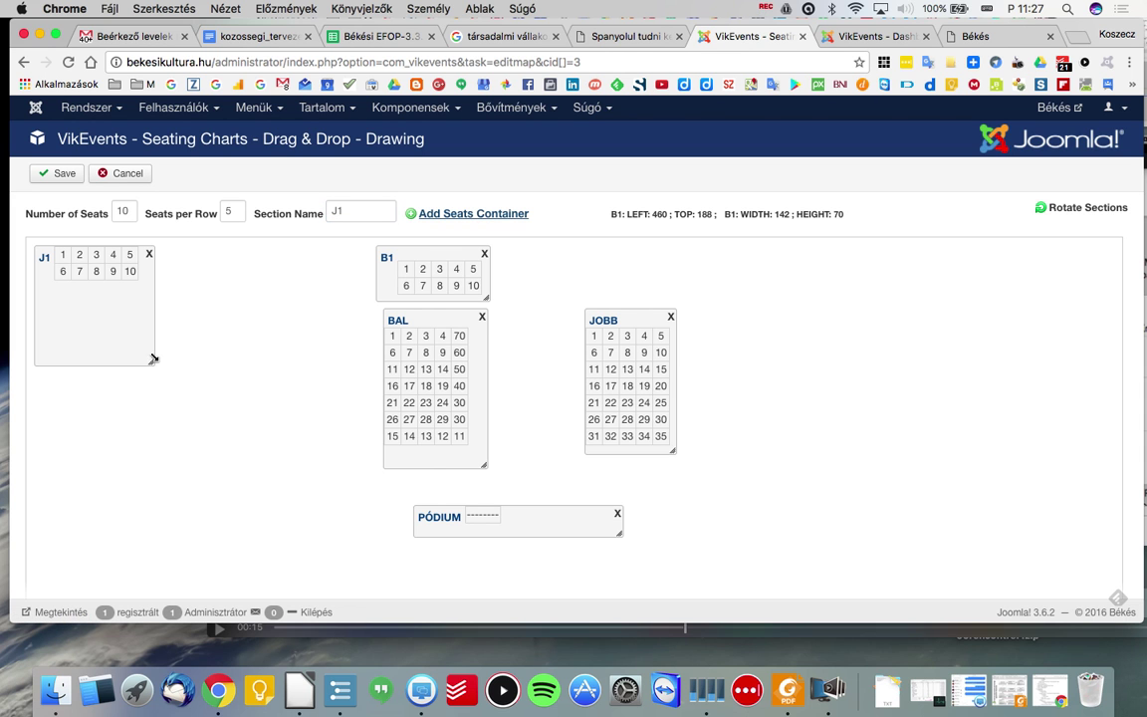
# Resize J1 to about 142 by 72 and place it above Jobb, shifting Jobb and Bal slightly lower.
pyautogui.moveTo(151, 363); pyautogui.dragTo(144, 301)
pyautogui.moveTo(51, 261); pyautogui.dragTo(601, 251)
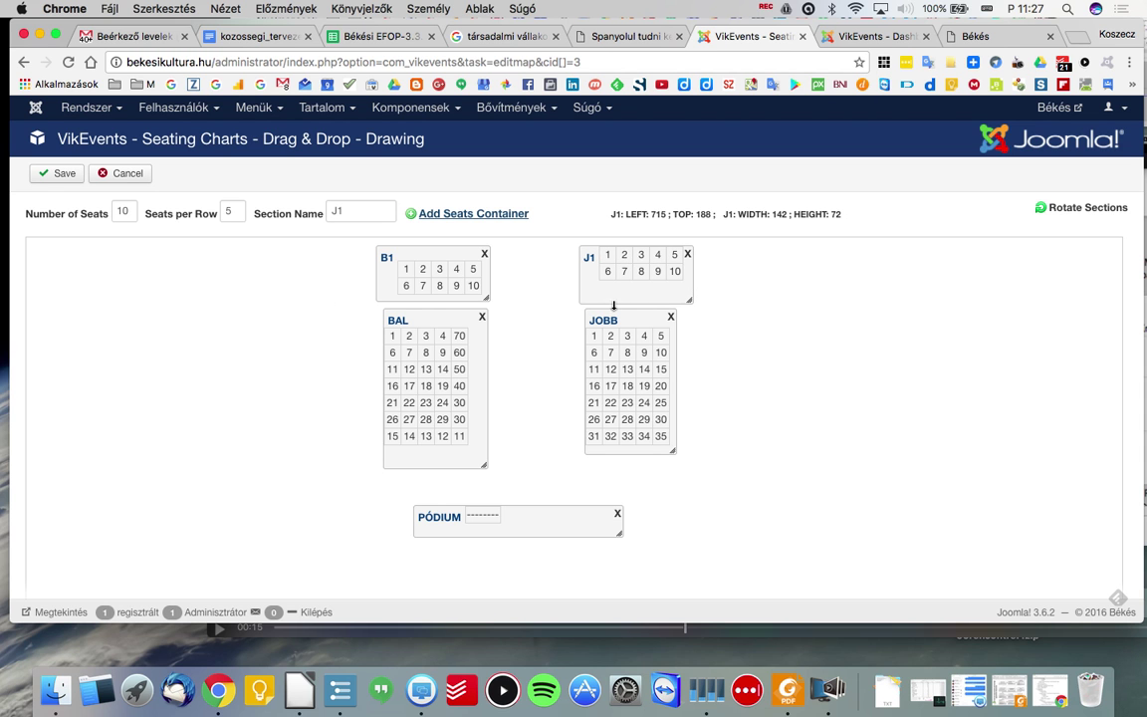
pyautogui.moveTo(630, 318); pyautogui.dragTo(624, 332)
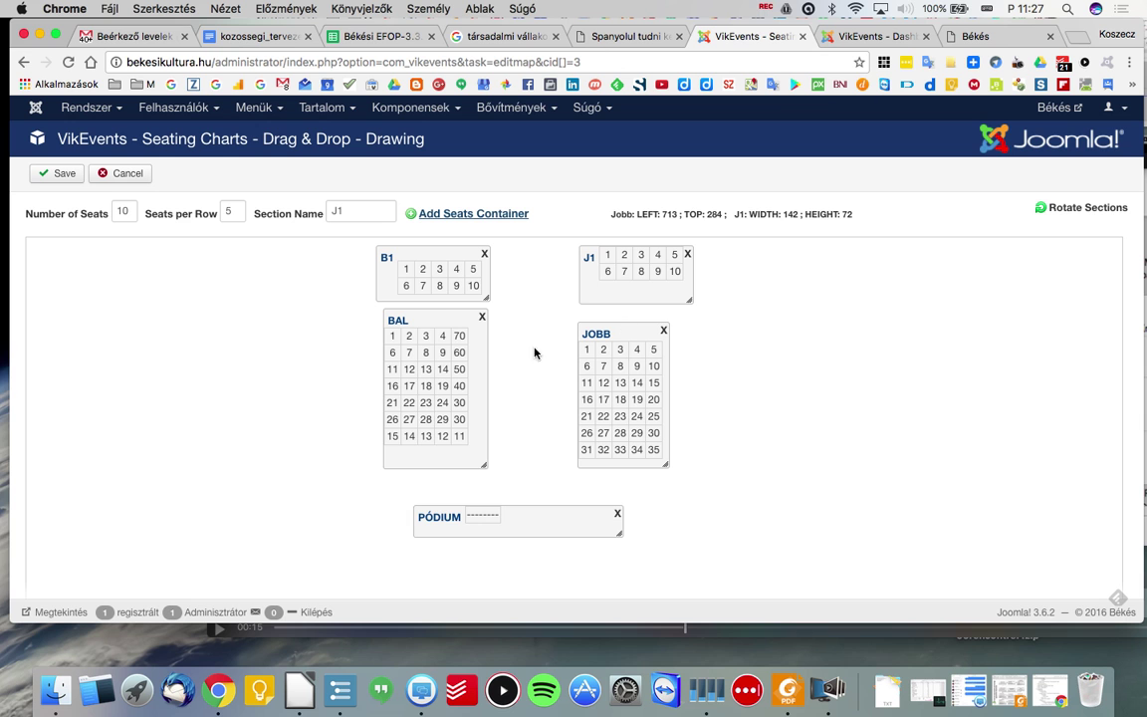
pyautogui.moveTo(447, 319); pyautogui.dragTo(449, 329)
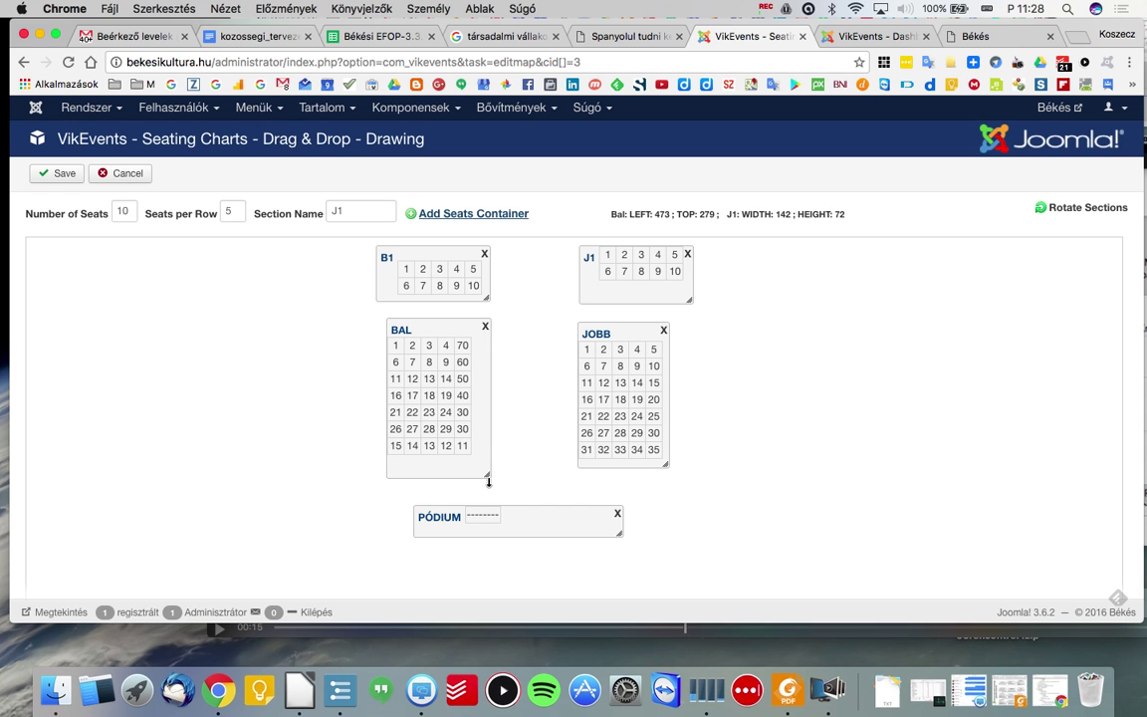
# Rotate the Bal section by 285 degrees.
pyautogui.click(1084, 209)
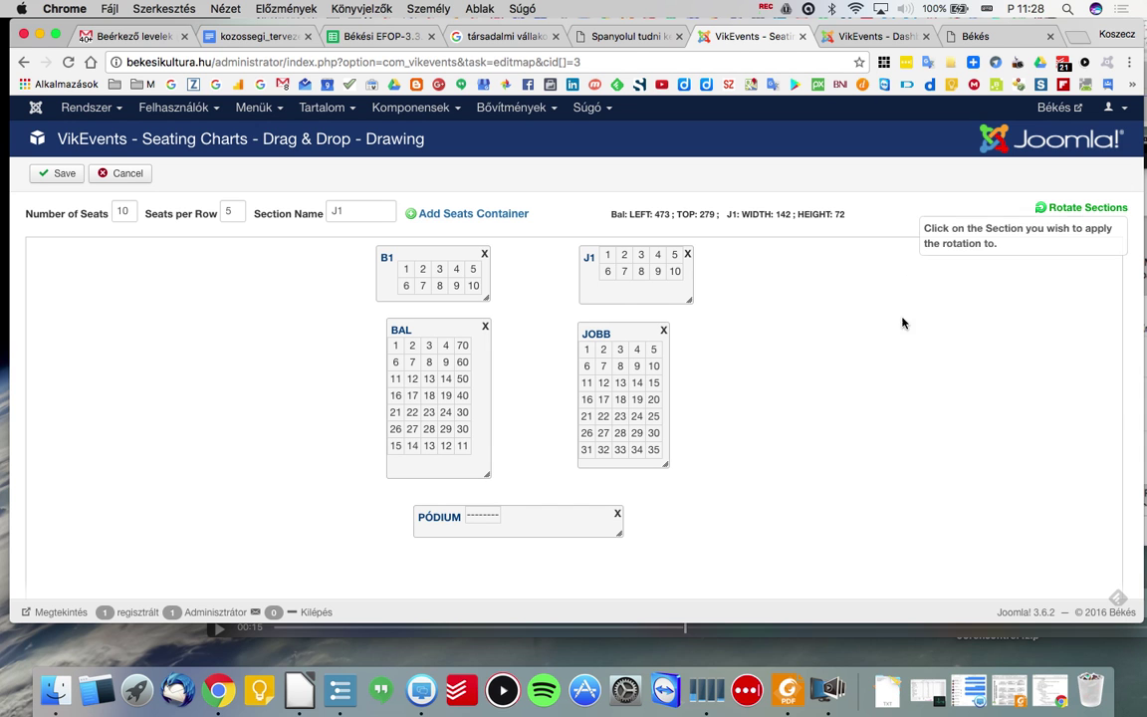
pyautogui.click(436, 409)
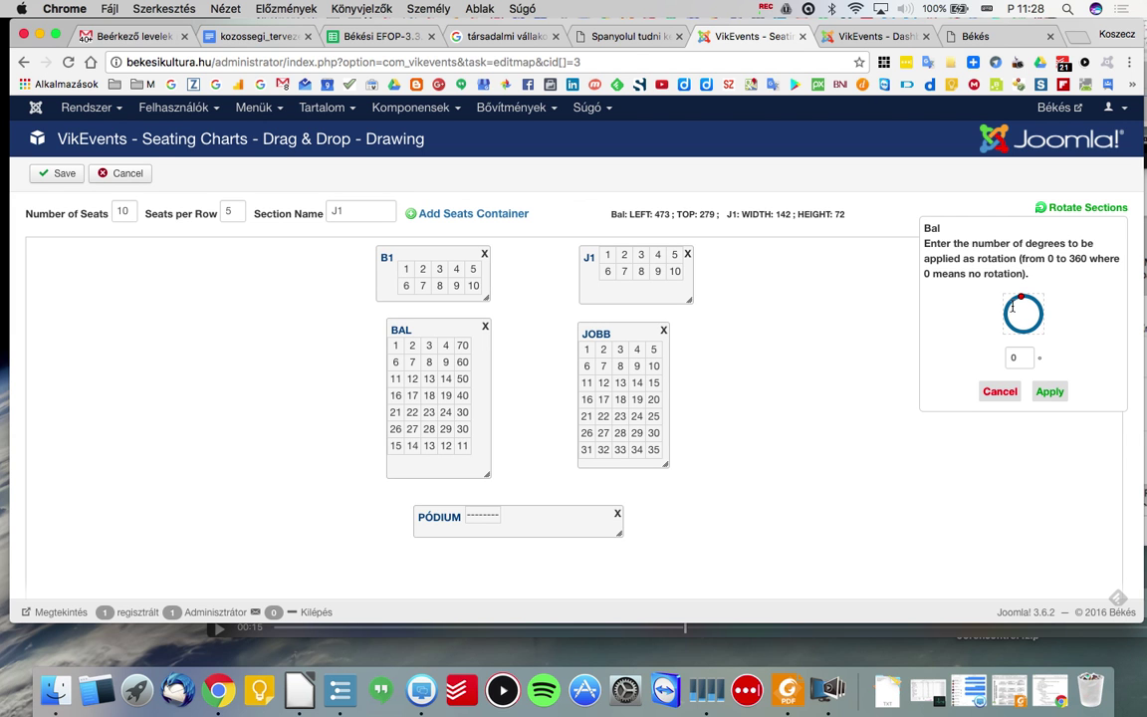
pyautogui.doubleClick(1022, 356)
pyautogui.write('285')
pyautogui.click(1052, 391)
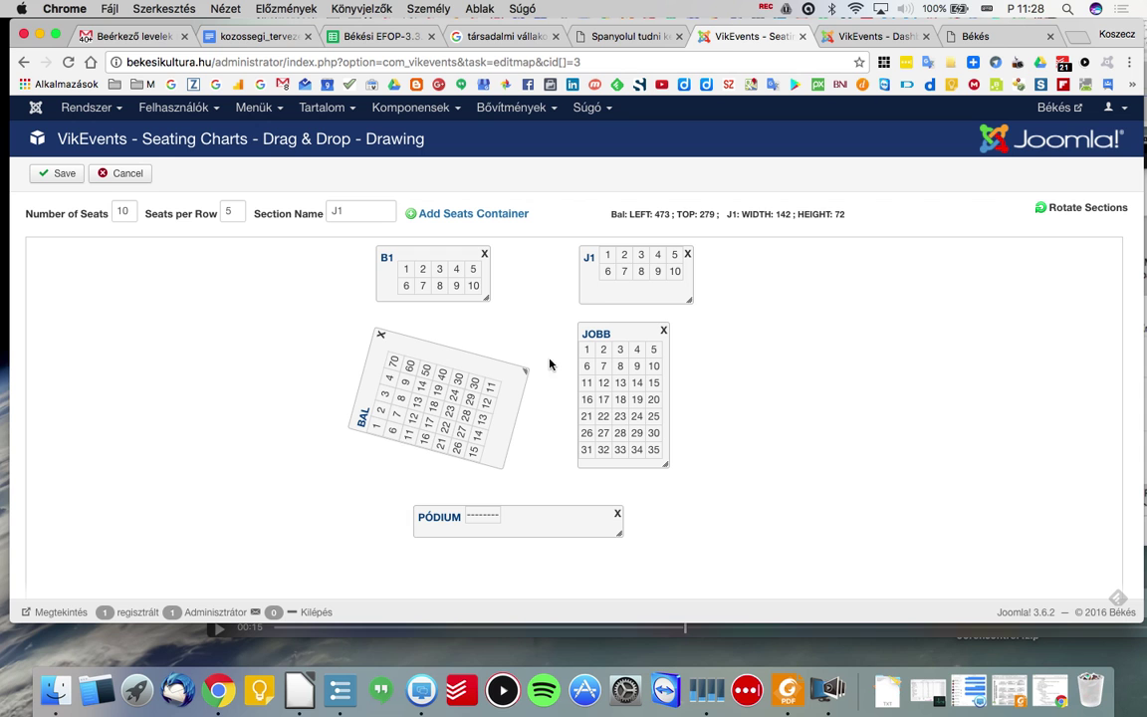
# Reset the Bal section's rotation to 0 degrees.
pyautogui.click(1063, 211)
pyautogui.click(425, 361)
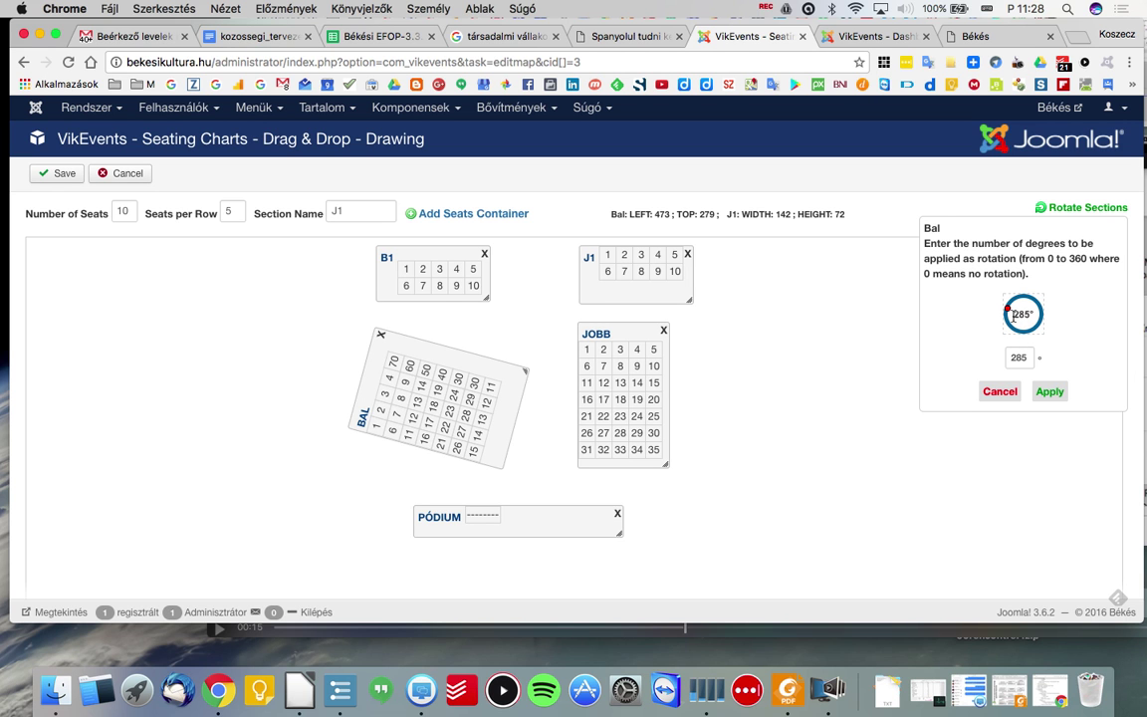
pyautogui.doubleClick(1025, 355)
pyautogui.write('0')
pyautogui.click(1050, 392)
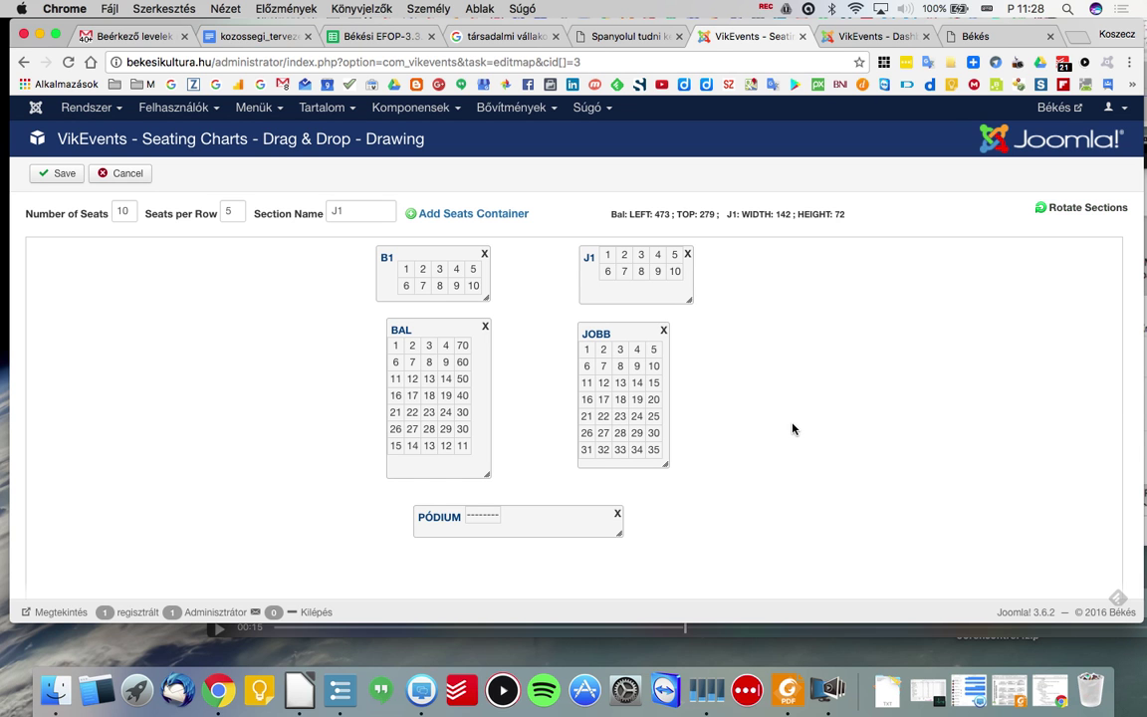
pyautogui.scroll(-1, 794, 428)
pyautogui.scroll(1, 793, 428)
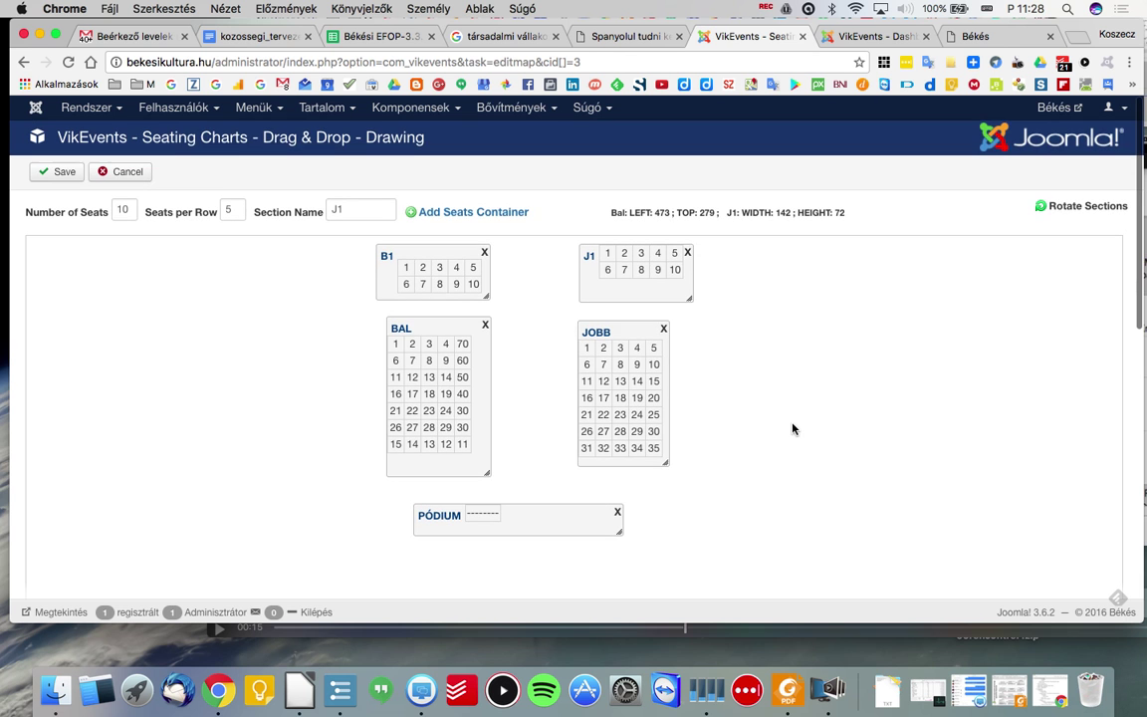
# Save the Kápolna seating chart drawing and return to the list of seating maps.
pyautogui.click(55, 172)
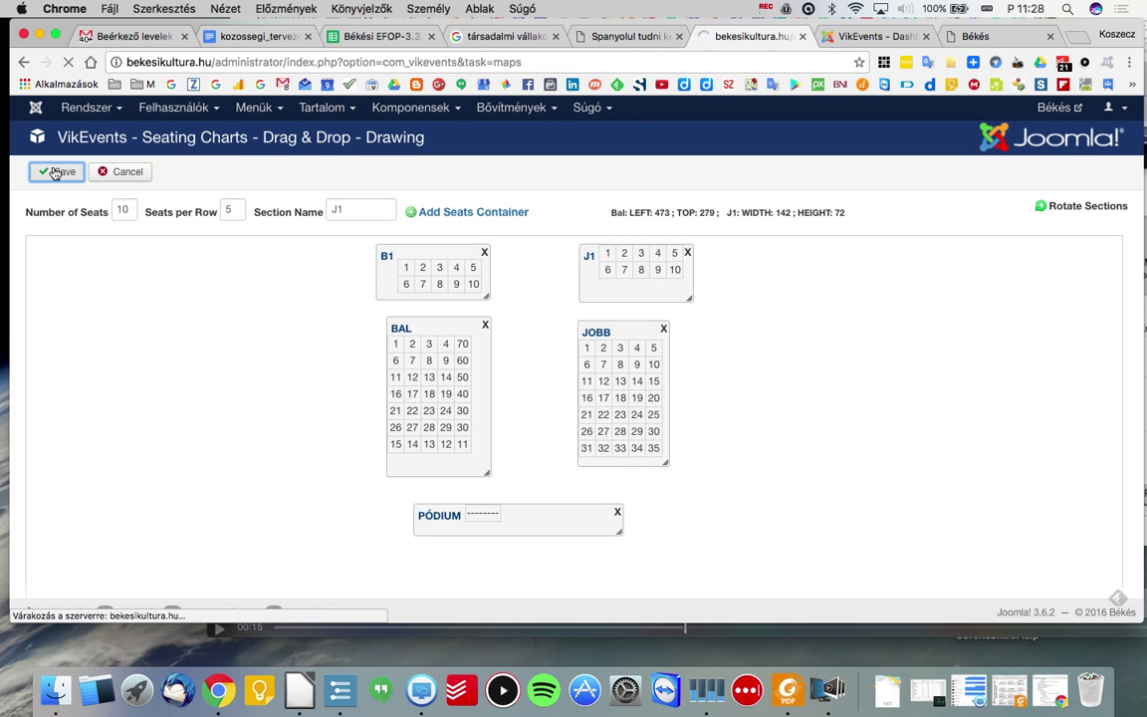
pyautogui.scroll(-3, 336, 409)
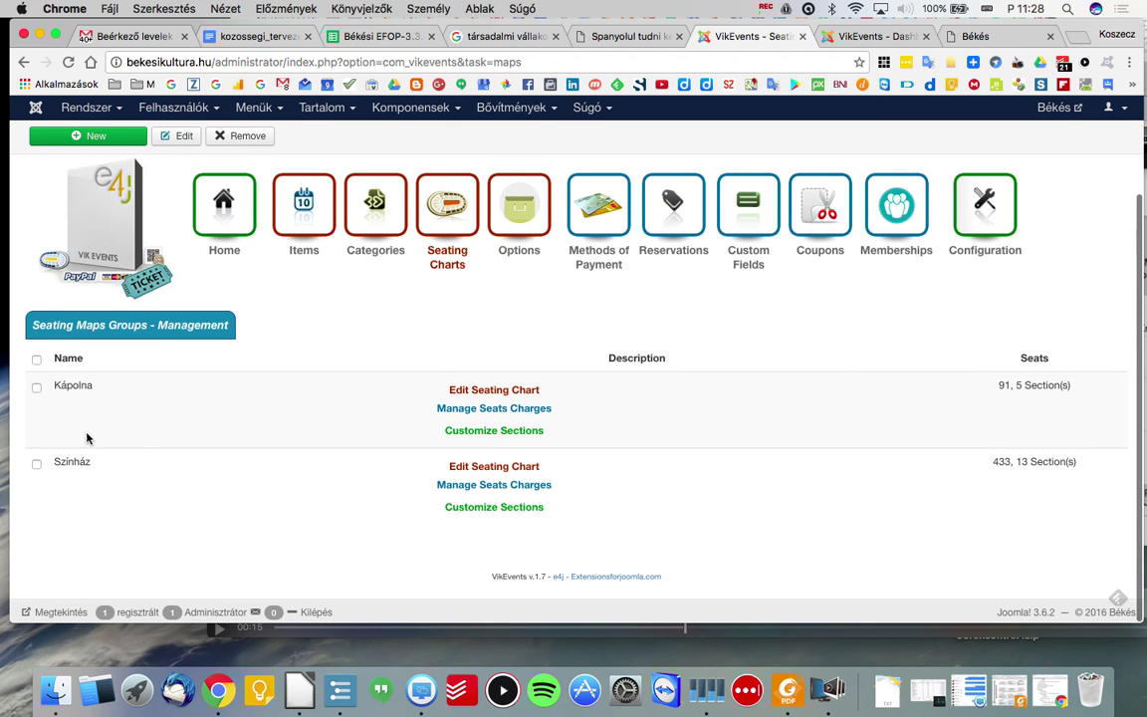
# Open a new event item form, look over its fields including the Seating Charts selection, and cancel the item.
pyautogui.click(307, 214)
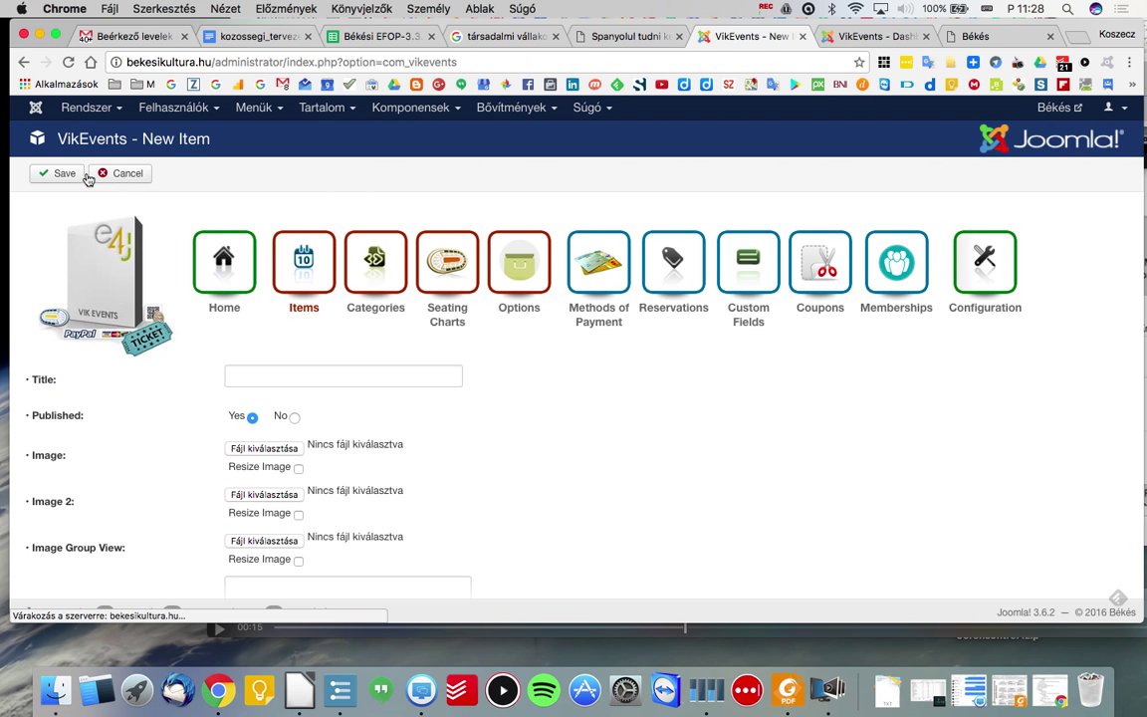
pyautogui.scroll(-5, 583, 420)
pyautogui.scroll(-15, 583, 419)
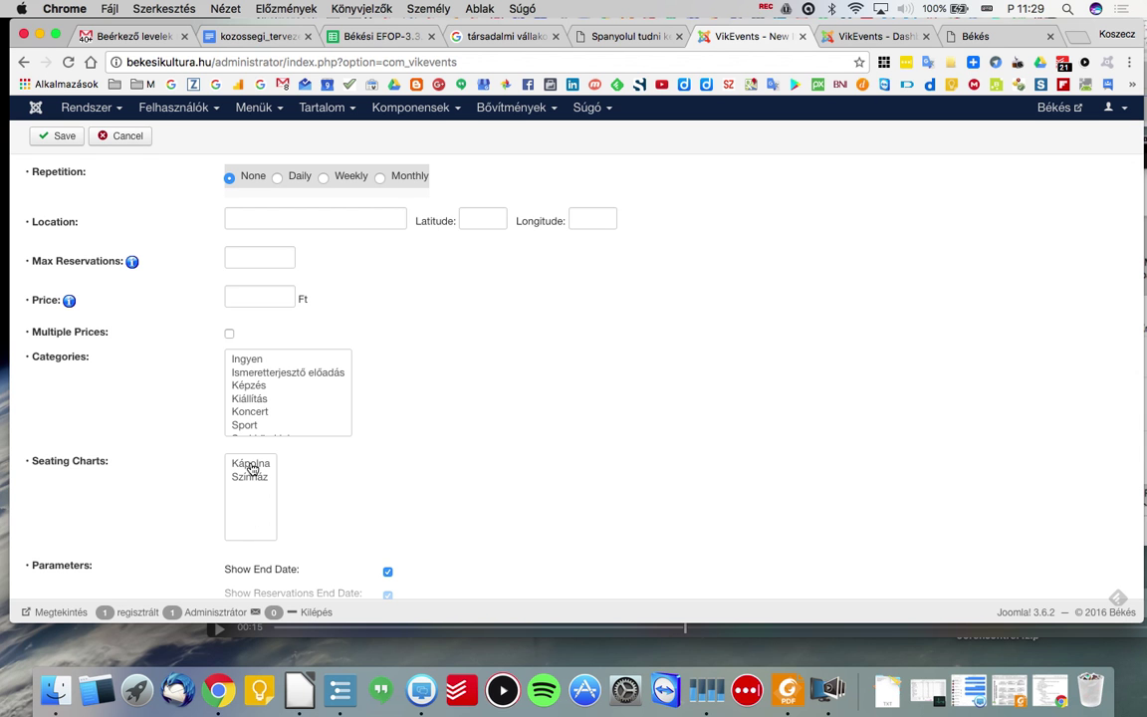
pyautogui.scroll(-5, 500, 490)
pyautogui.scroll(3, 500, 490)
pyautogui.scroll(15, 500, 494)
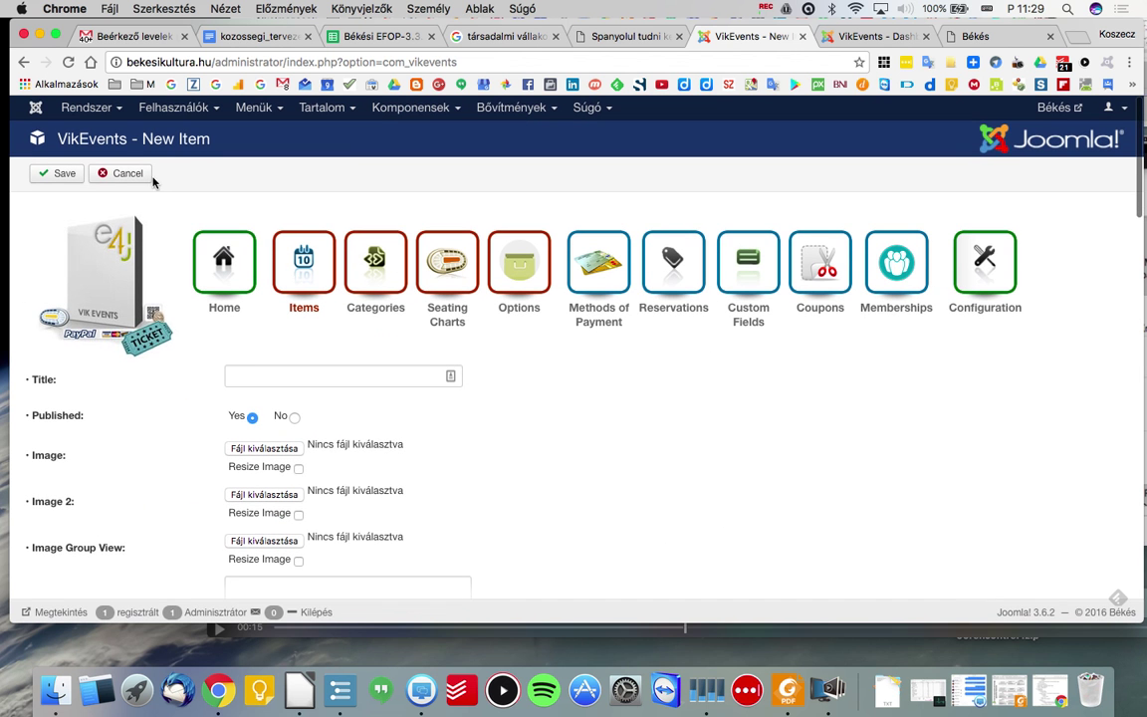
pyautogui.click(129, 173)
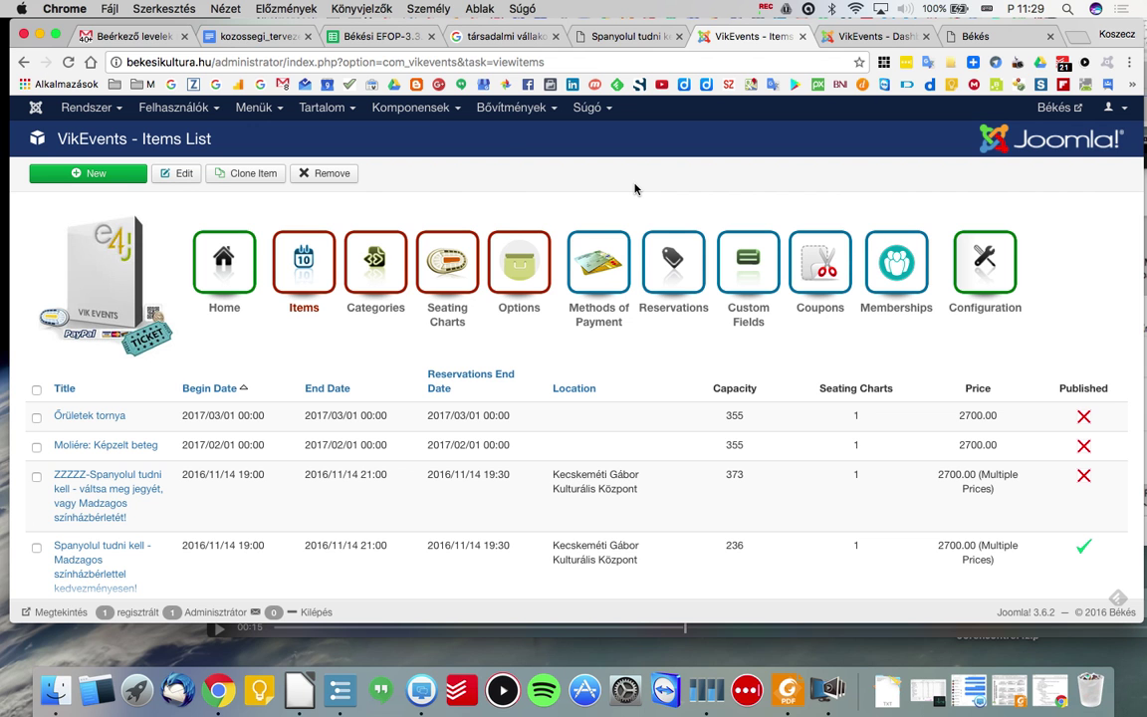
pyautogui.click(403, 107)
pyautogui.click(678, 148)
pyautogui.click(434, 109)
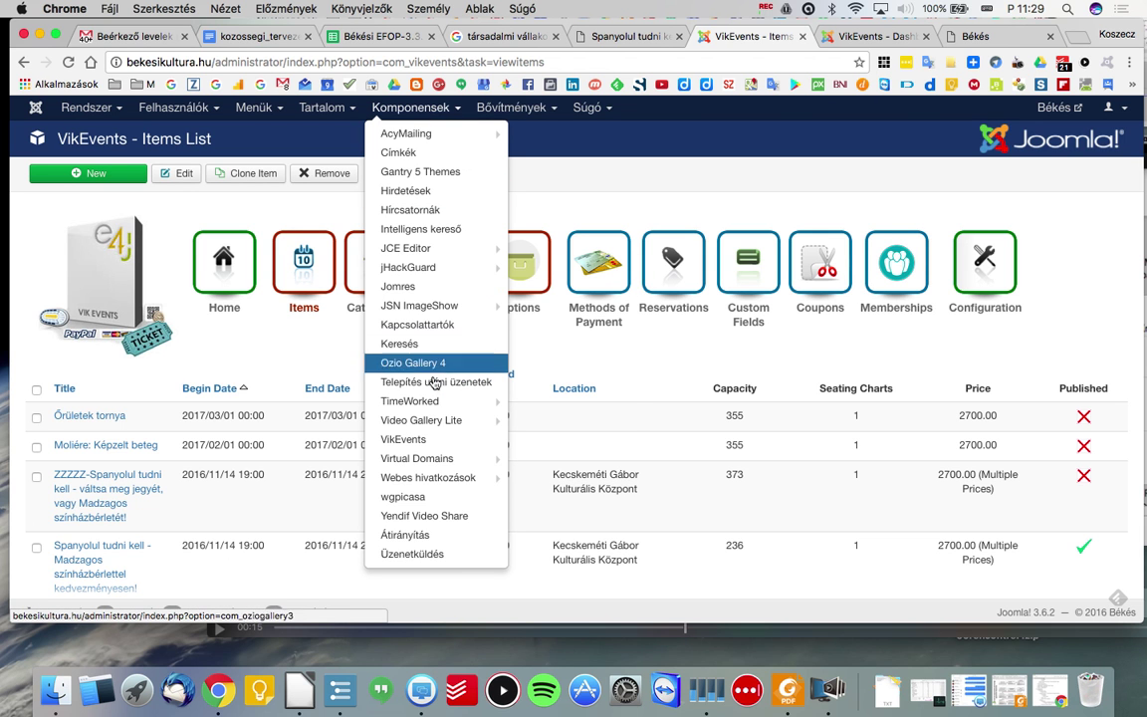
pyautogui.moveTo(434, 428)
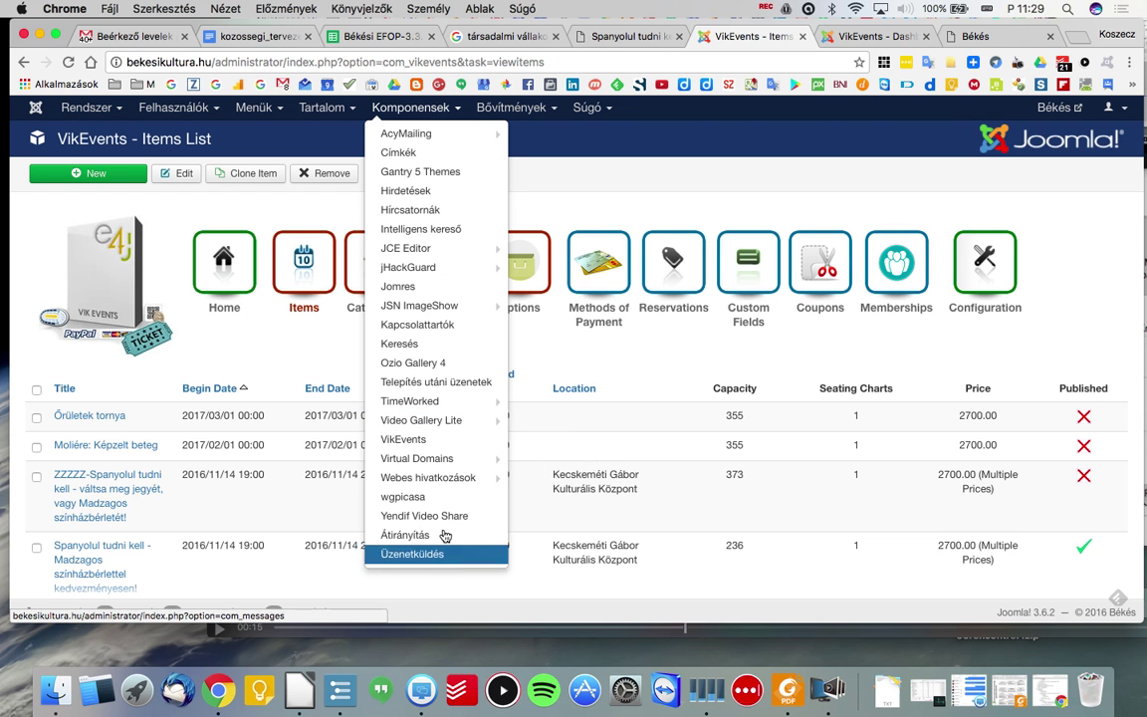
pyautogui.click(565, 156)
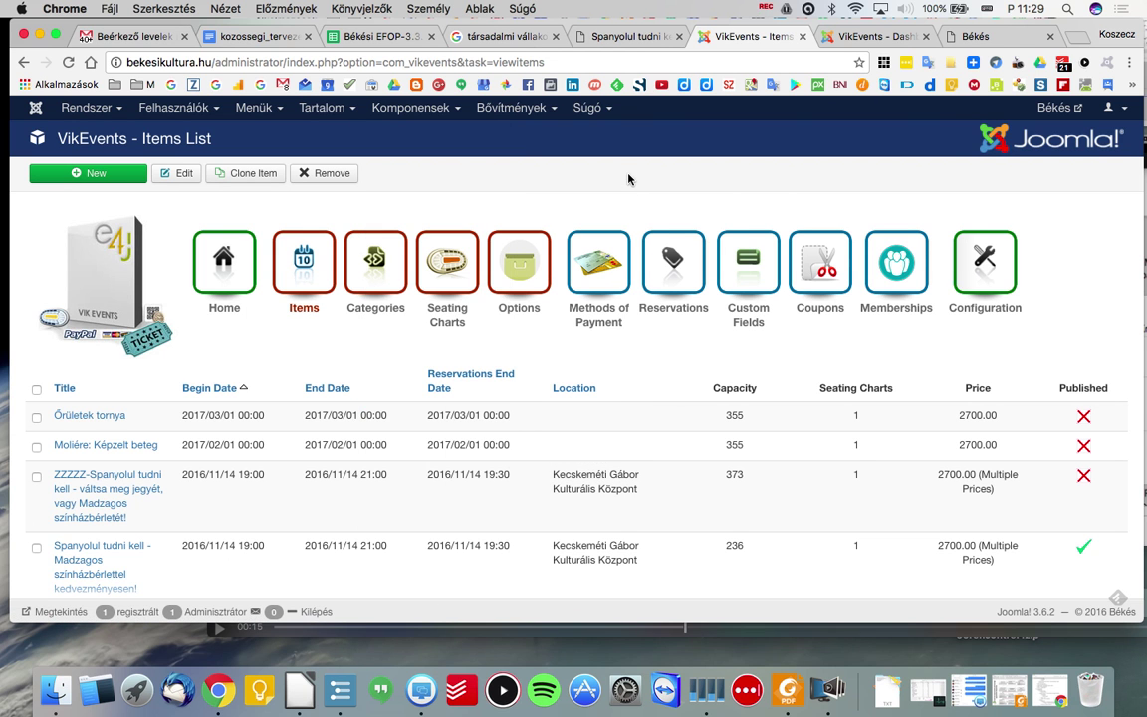
# Close the browser tab showing the printable reservation ticket.
pyautogui.click(847, 37)
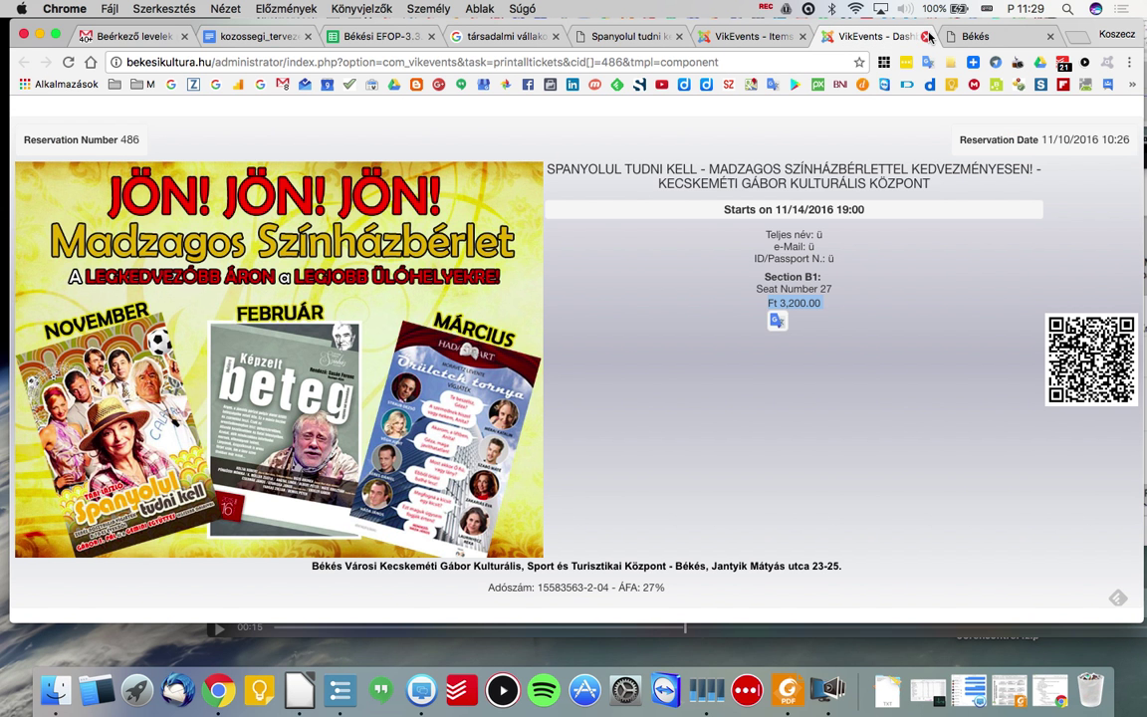
pyautogui.press('super+w')
pyautogui.click(767, 9)
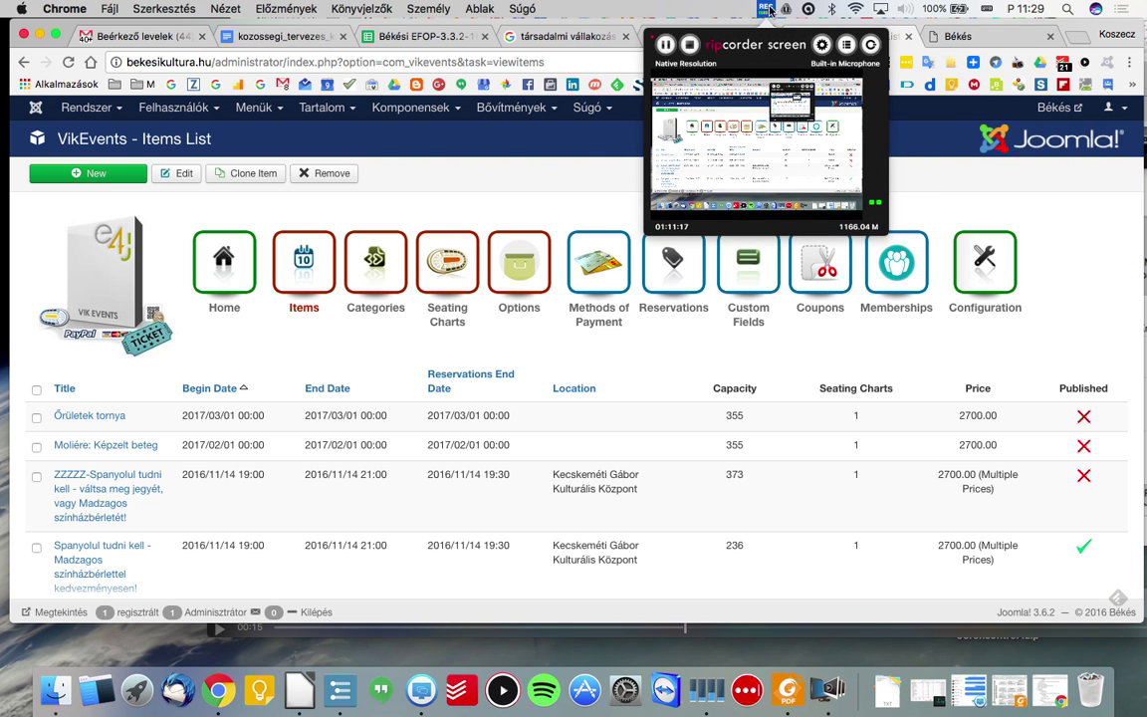